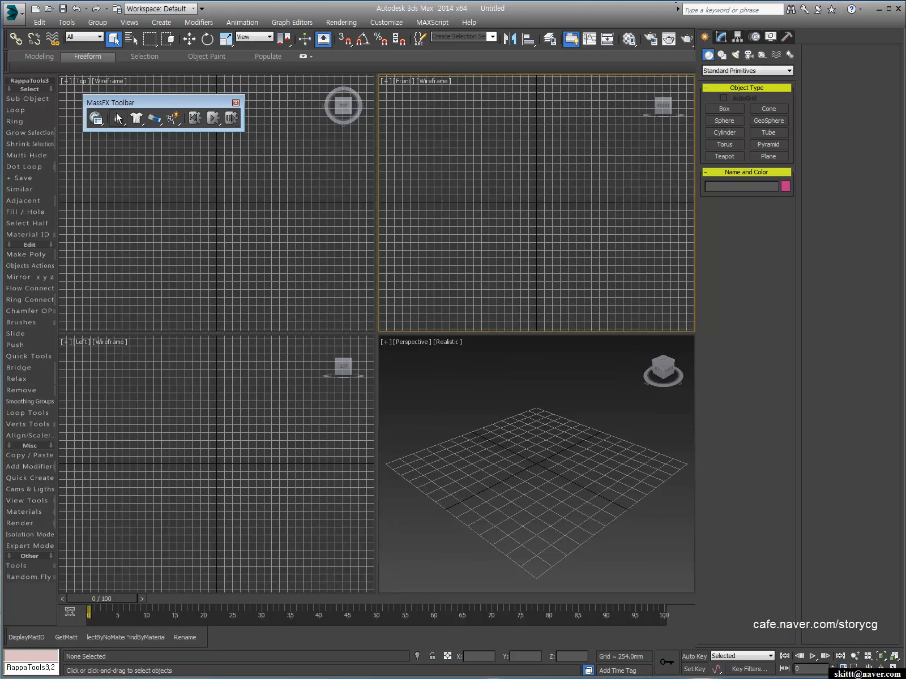
# - Review the MassFX scene settings and the available rigid body types
pyautogui.moveTo(105, 118); pyautogui.dragTo(92, 113)
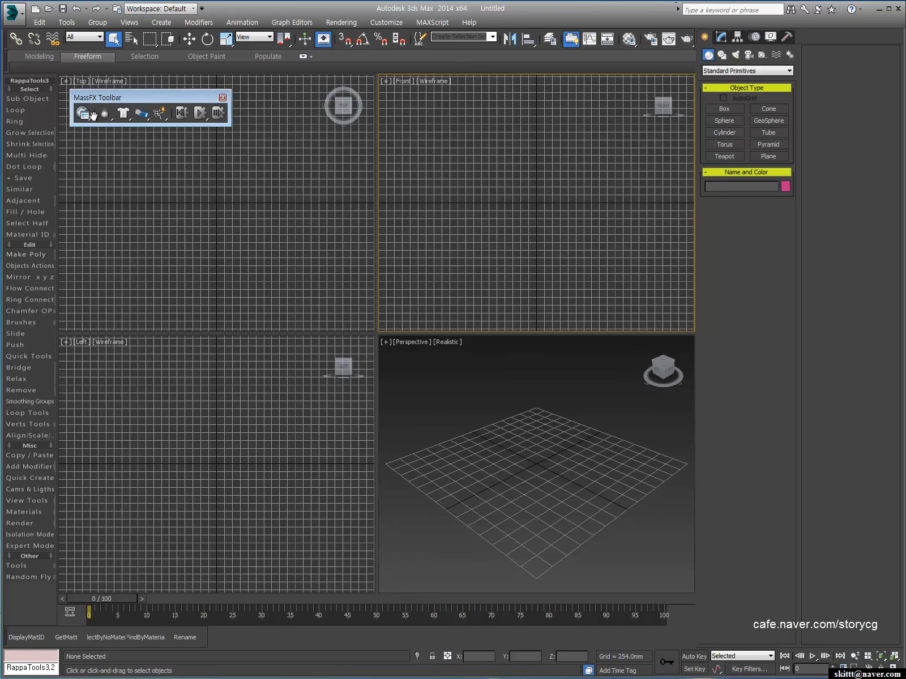
pyautogui.click(83, 115)
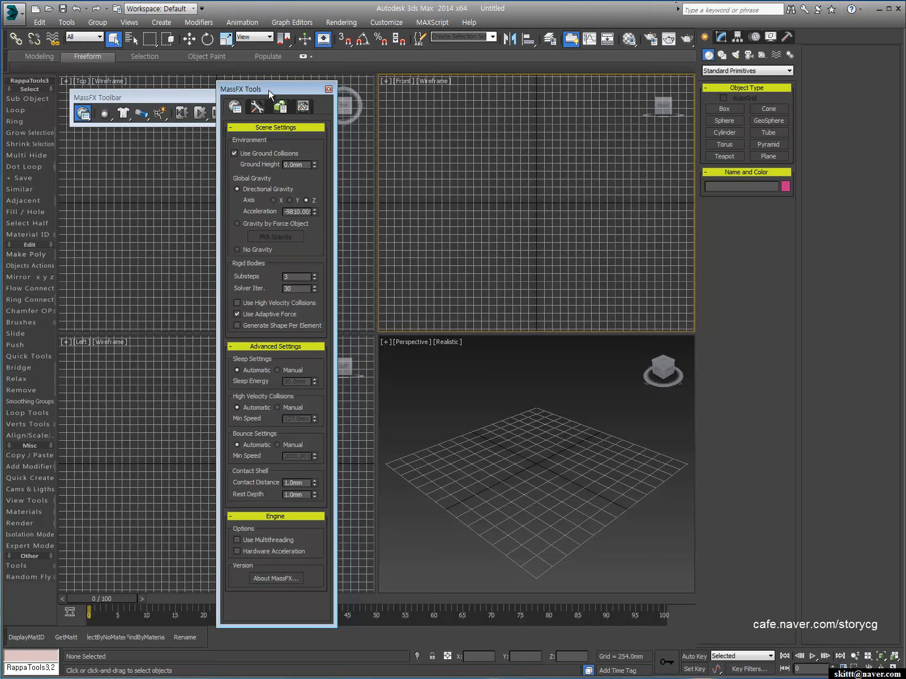
pyautogui.moveTo(268, 90); pyautogui.dragTo(363, 85)
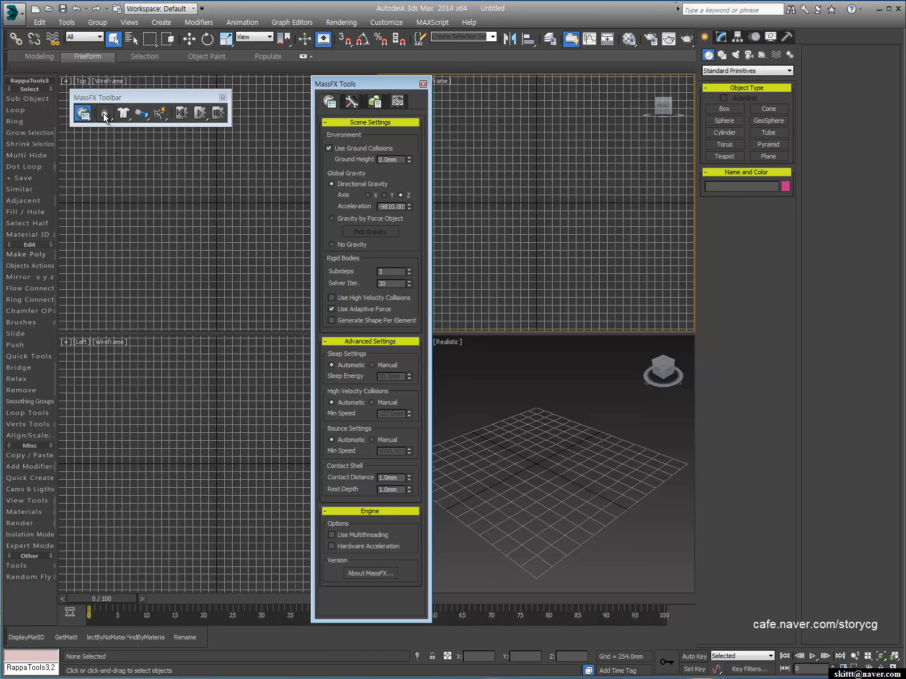
pyautogui.moveTo(104, 117); pyautogui.dragTo(141, 133)
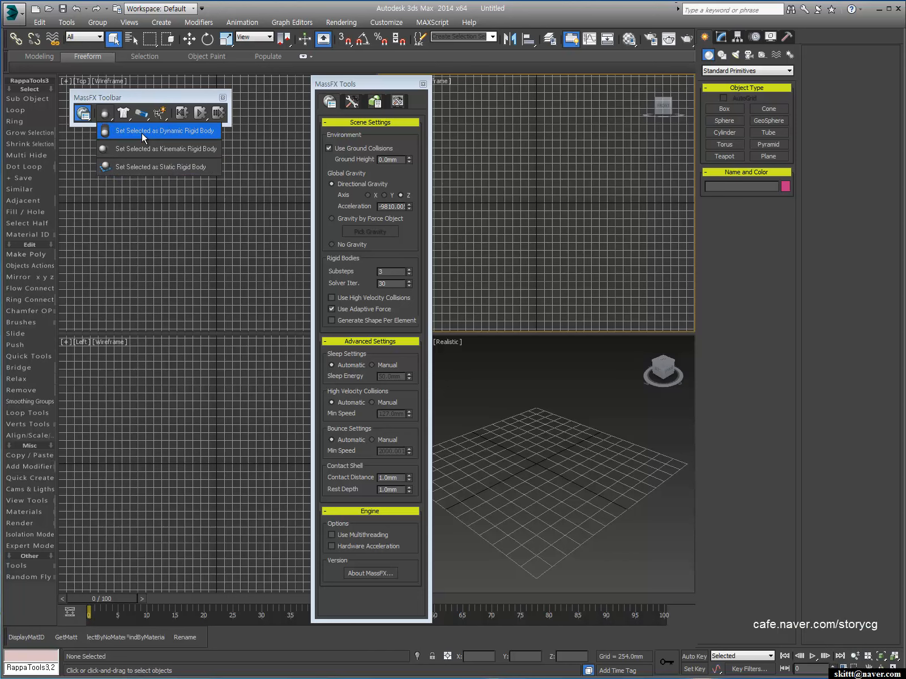
pyautogui.moveTo(141, 132); pyautogui.dragTo(154, 201)
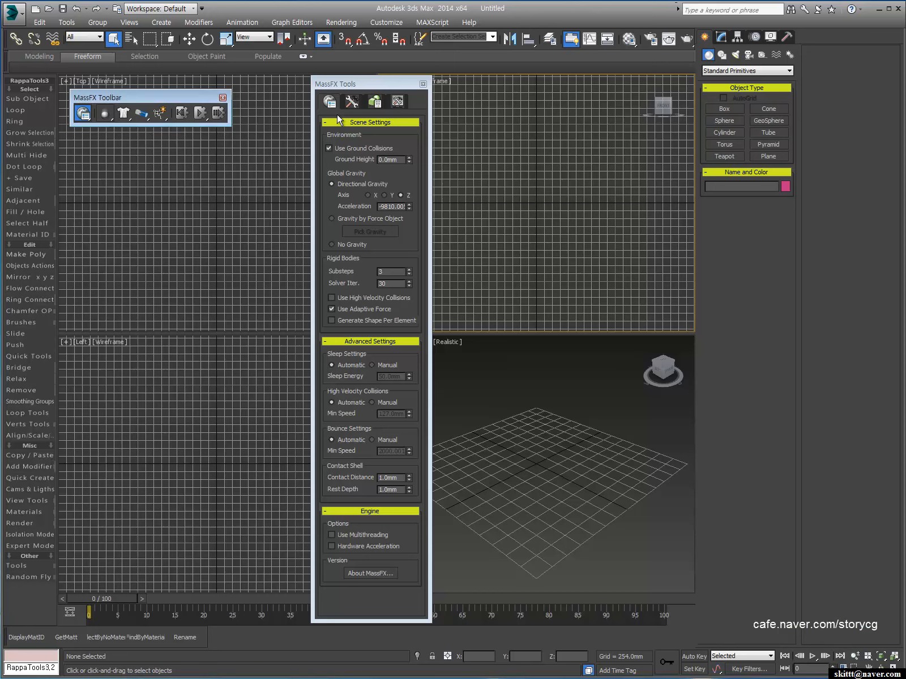
pyautogui.click(423, 84)
# - Create a flat box plank about 2347 mm long, 781 mm wide and 62 mm high, and raise it about 766 mm above the grid
pyautogui.click(717, 108)
pyautogui.moveTo(493, 443); pyautogui.dragTo(564, 520)
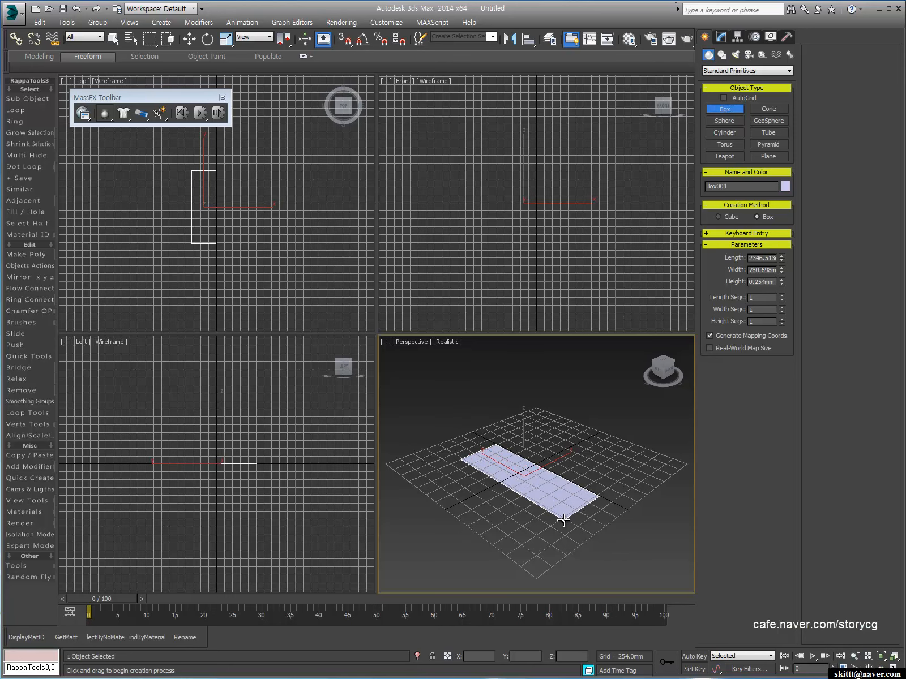
pyautogui.click(563, 516)
pyautogui.rightClick(560, 453)
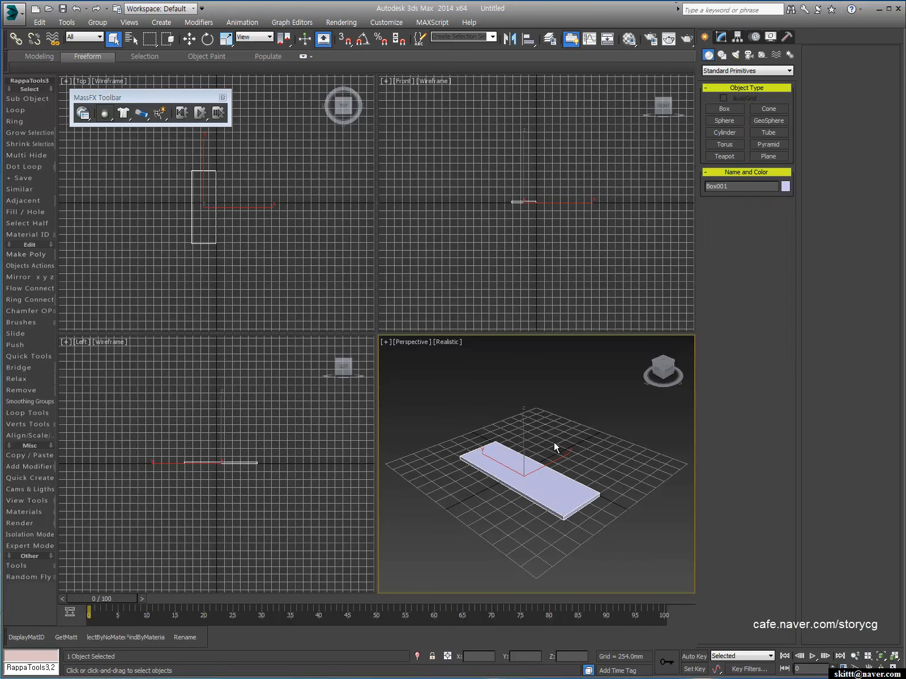
pyautogui.press('w')
pyautogui.moveTo(522, 437); pyautogui.dragTo(518, 363)
pyautogui.hotkey('ctrl', 'z')
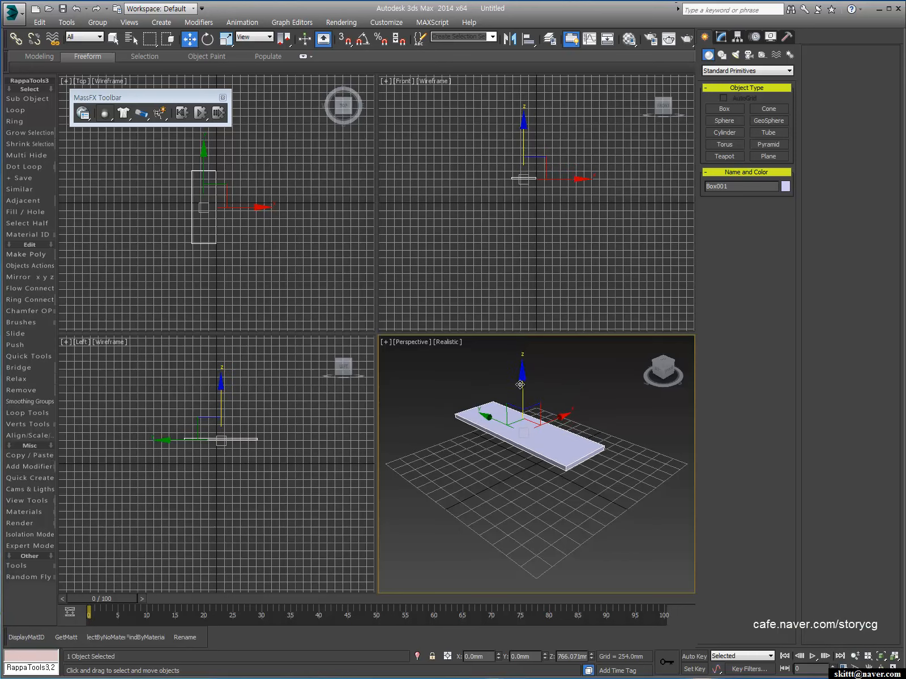
# - Create a smaller, thicker box and move it above the plank's near end, overhanging the edge, at a height of about 1366 mm
pyautogui.click(725, 109)
pyautogui.moveTo(554, 477); pyautogui.dragTo(558, 511)
pyautogui.click(553, 497)
pyautogui.press('w')
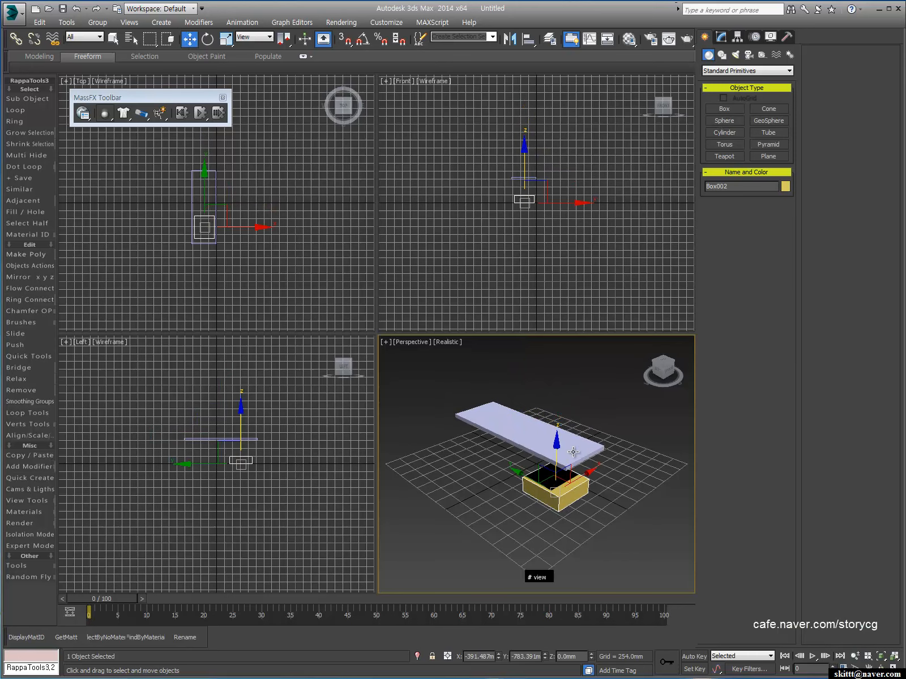
pyautogui.moveTo(558, 445)
pyautogui.mouseDown()
pyautogui.moveTo(561, 385)
pyautogui.moveTo(526, 388)
pyautogui.moveTo(553, 426)
pyautogui.mouseUp()
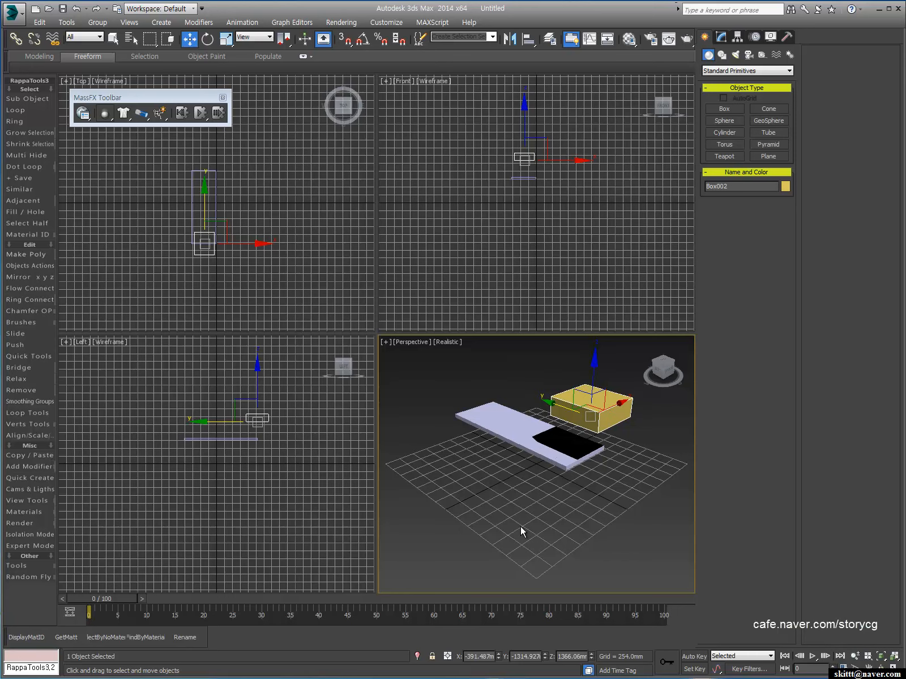
# - Create a cylinder about 71 mm in radius and 1425 mm long in the Front view, and move it back beneath the plank's far end
pyautogui.click(724, 133)
pyautogui.scroll(3, 546, 207)
pyautogui.scroll(3, 538, 169)
pyautogui.moveTo(519, 184); pyautogui.dragTo(556, 277, button='middle')
pyautogui.moveTo(493, 285); pyautogui.dragTo(498, 287)
pyautogui.click(438, 149)
pyautogui.rightClick(470, 453)
pyautogui.moveTo(470, 453); pyautogui.dragTo(418, 400)
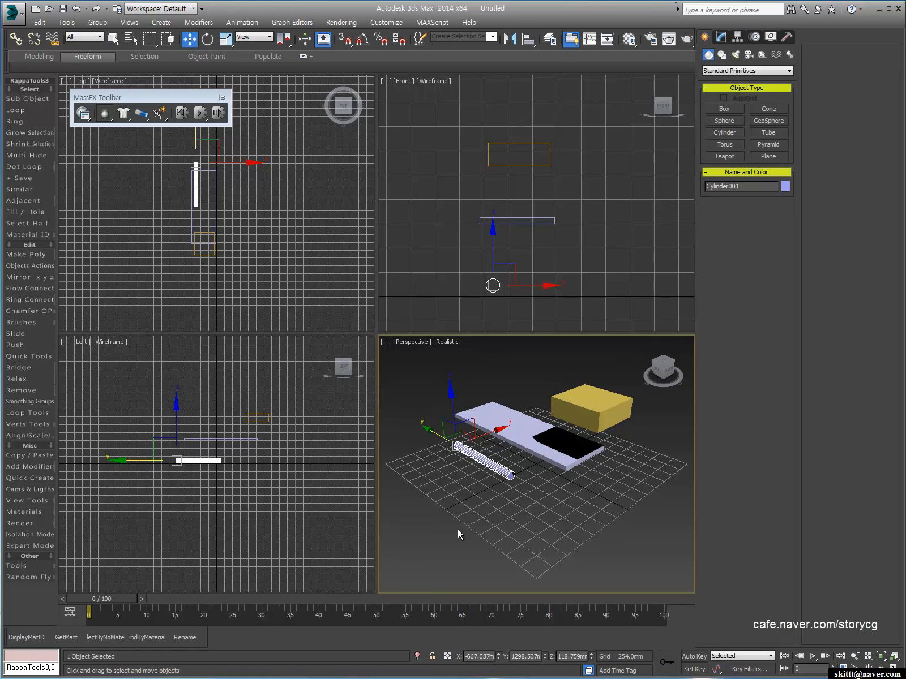
pyautogui.click(583, 513)
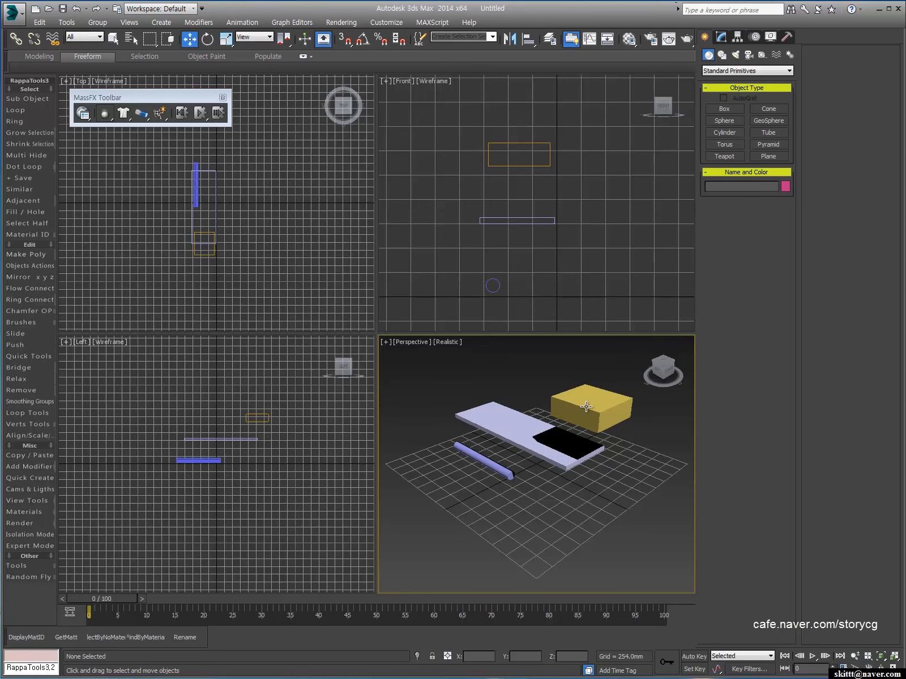
# - Examine the rigid body type options and the box, plank and cylinder from a lower side angle
pyautogui.click(587, 408)
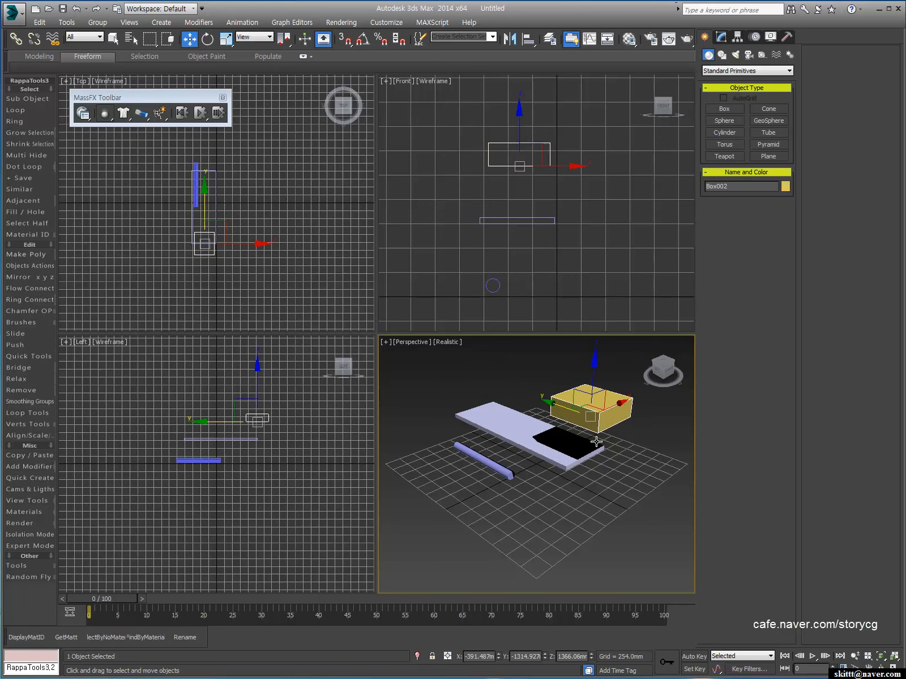
pyautogui.click(108, 113)
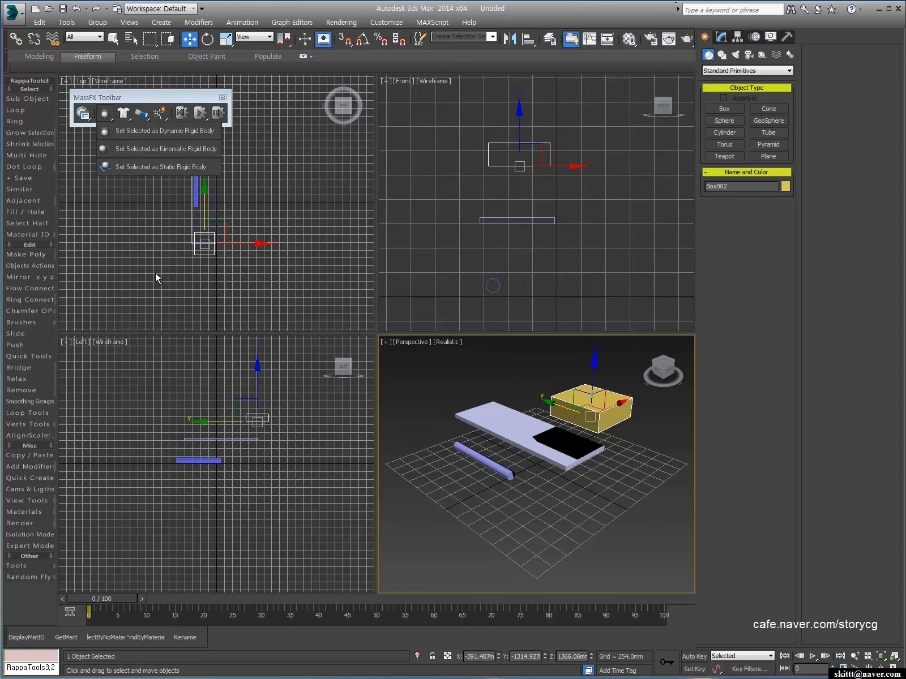
pyautogui.click(131, 214)
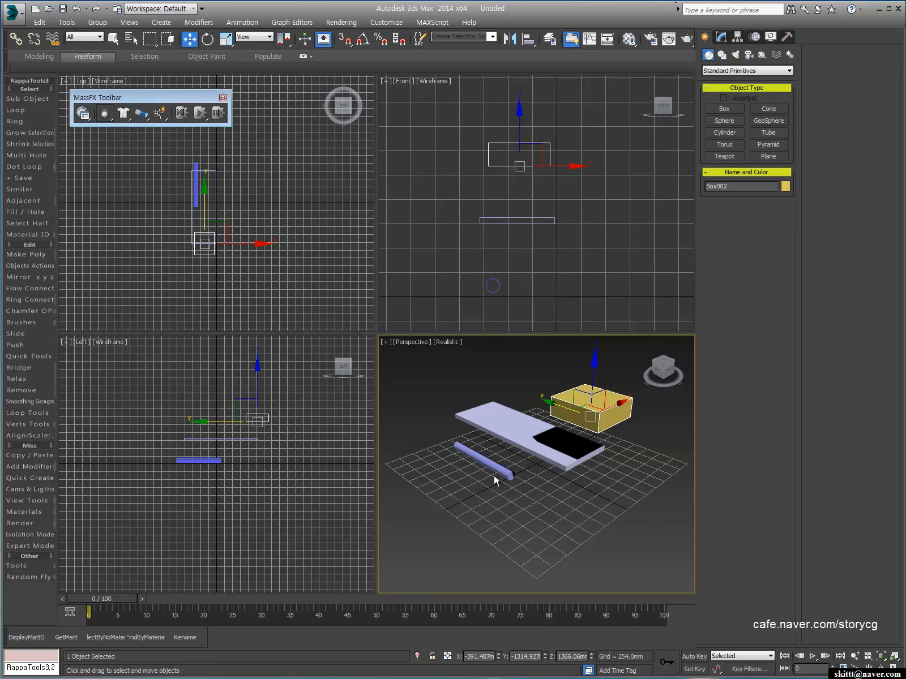
pyautogui.click(555, 503)
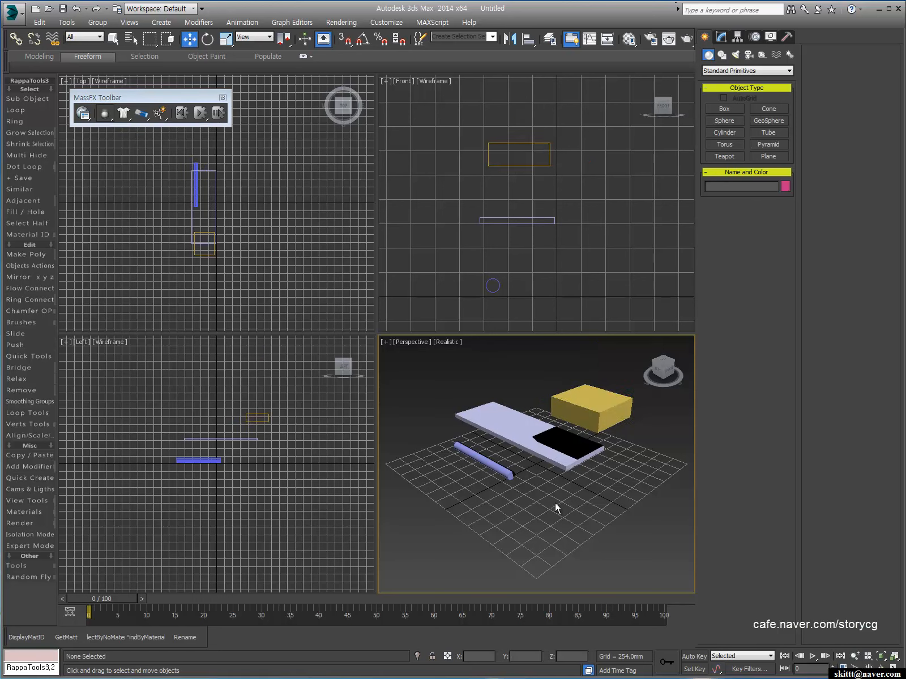
pyautogui.click(593, 409)
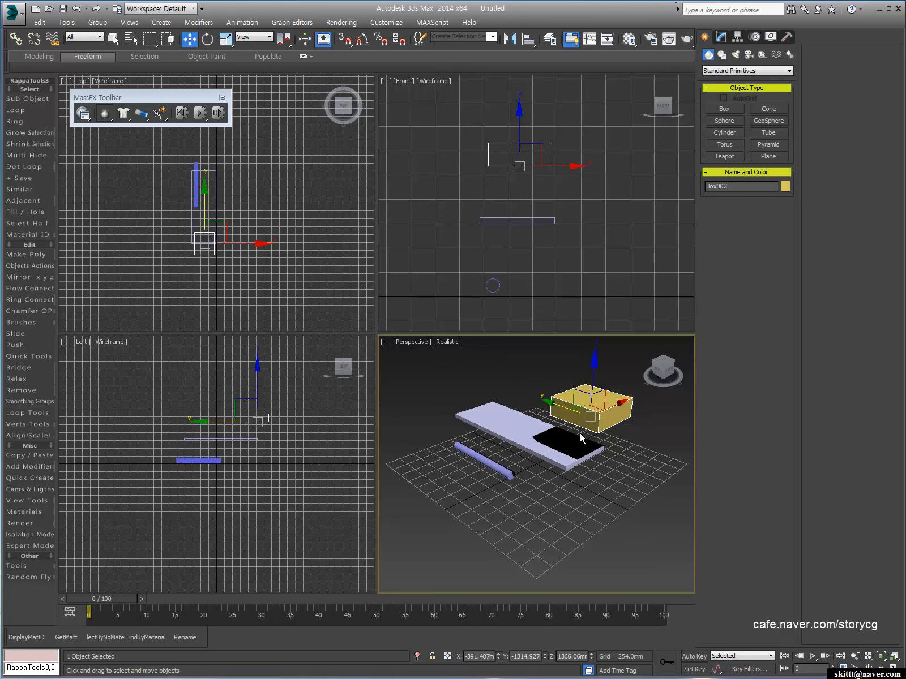
pyautogui.click(617, 454)
pyautogui.click(595, 424)
pyautogui.keyDown('alt'); pyautogui.moveTo(595, 476); pyautogui.dragTo(543, 460, button='middle'); pyautogui.keyUp('alt')
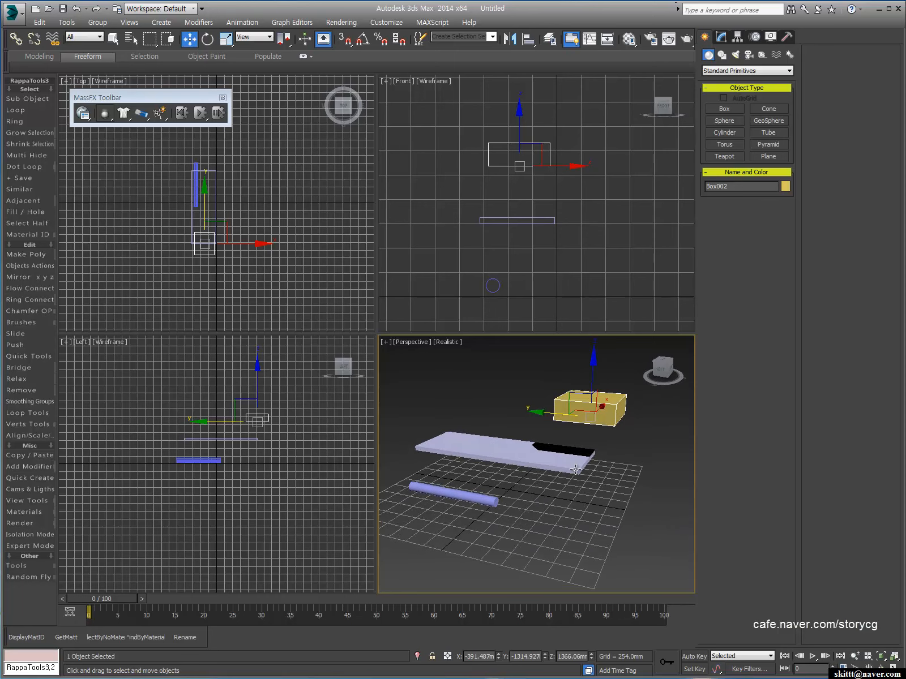
pyautogui.click(543, 459)
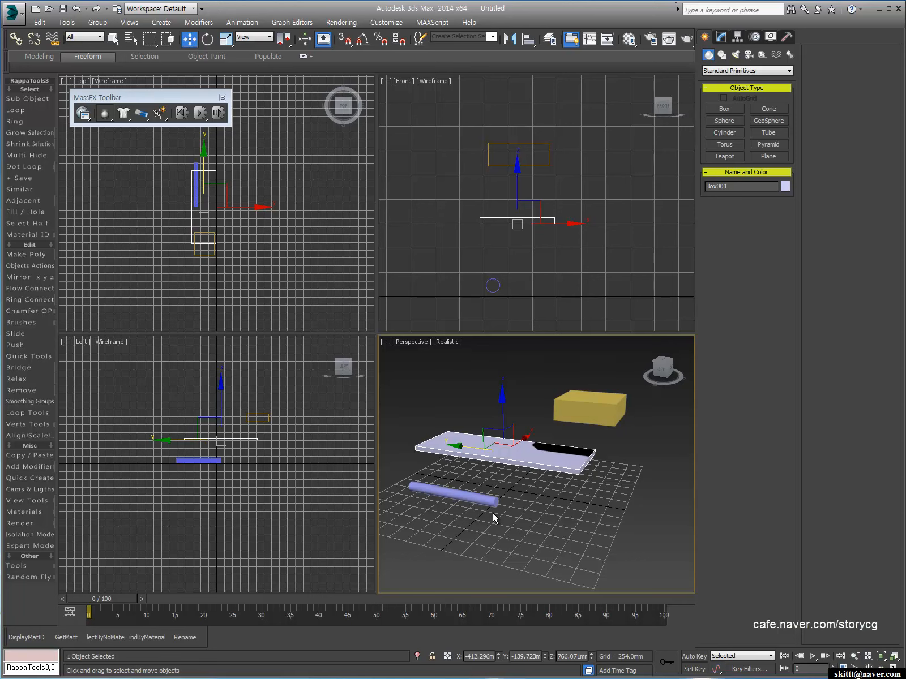
pyautogui.click(461, 495)
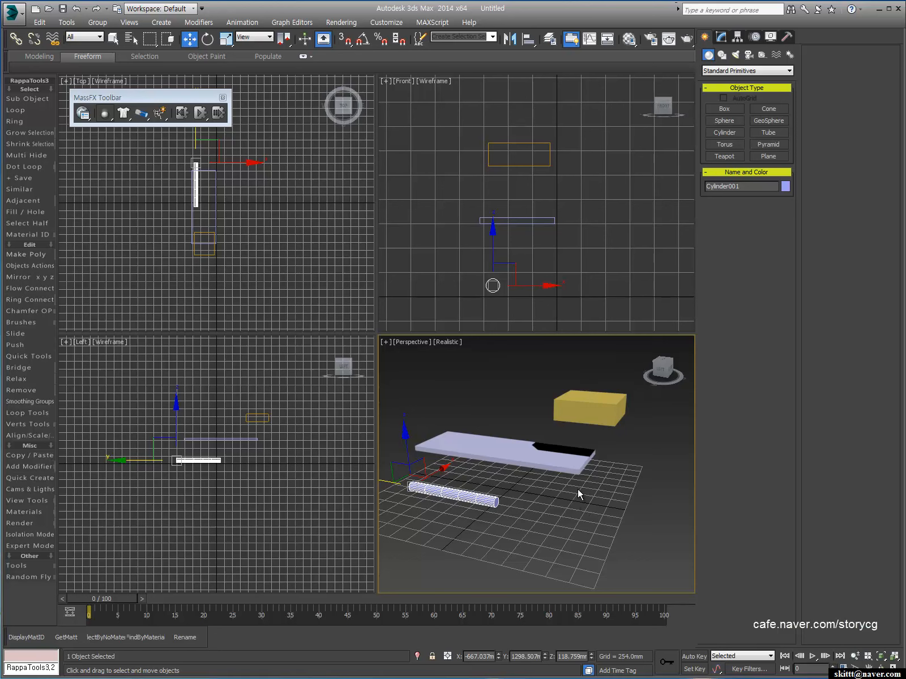
# - Set the yellow box above the plank as a dynamic rigid body
pyautogui.click(580, 423)
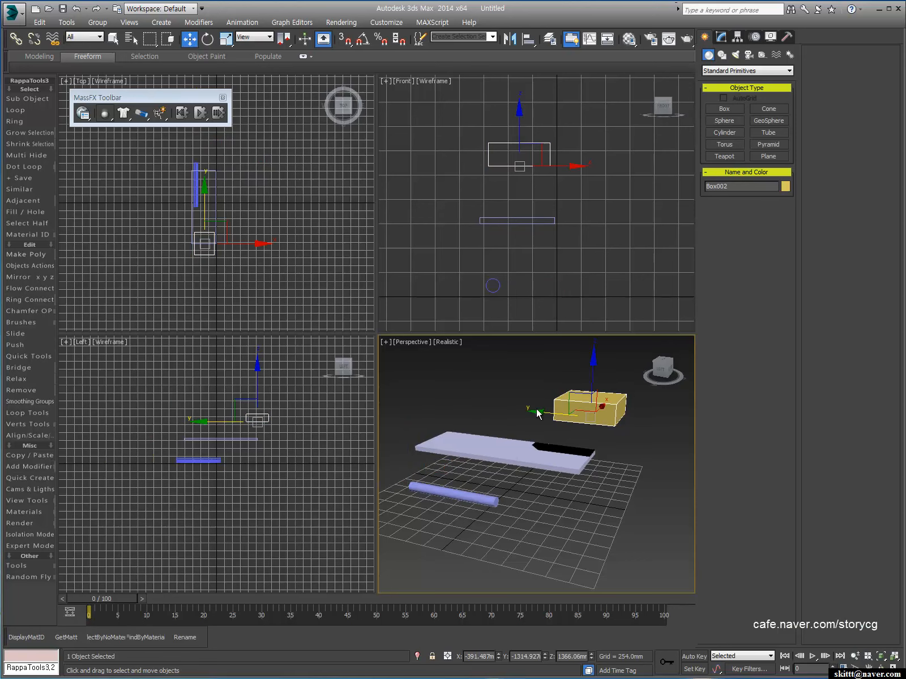
pyautogui.click(104, 114)
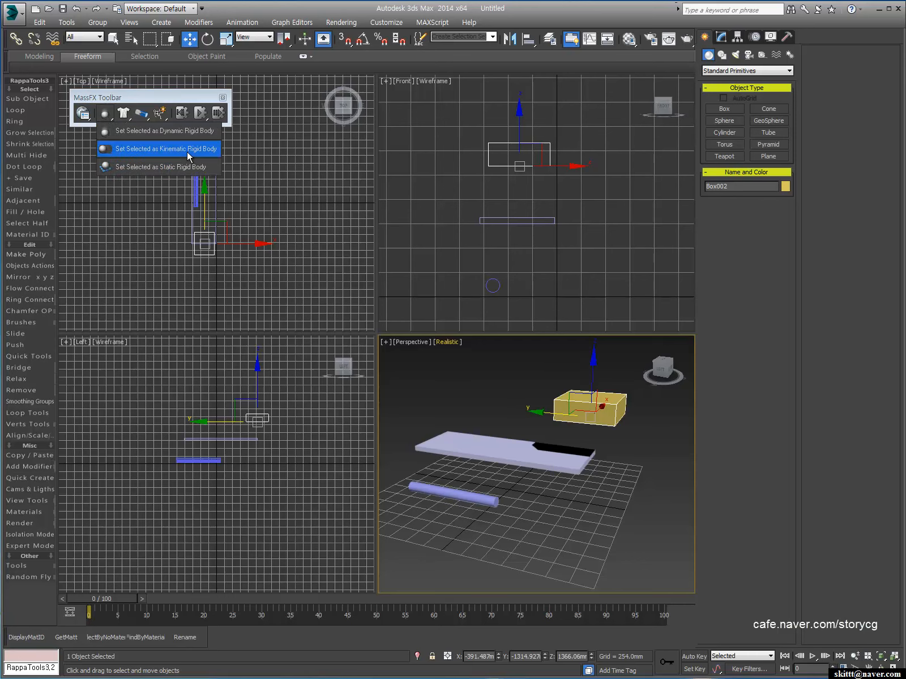
pyautogui.click(174, 132)
# - Set the flat plank as a static rigid body
pyautogui.click(478, 452)
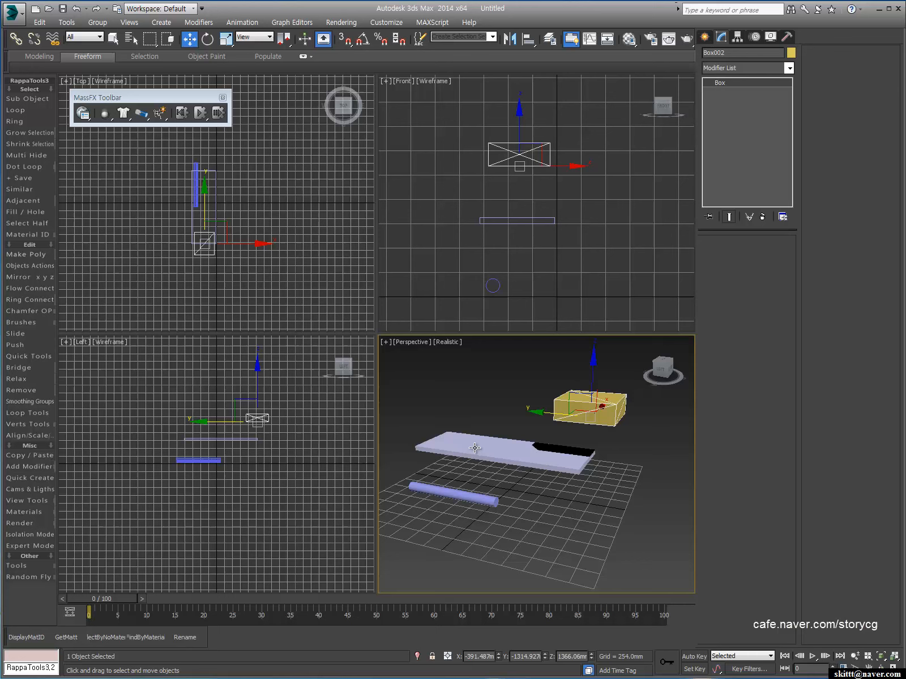
pyautogui.click(106, 115)
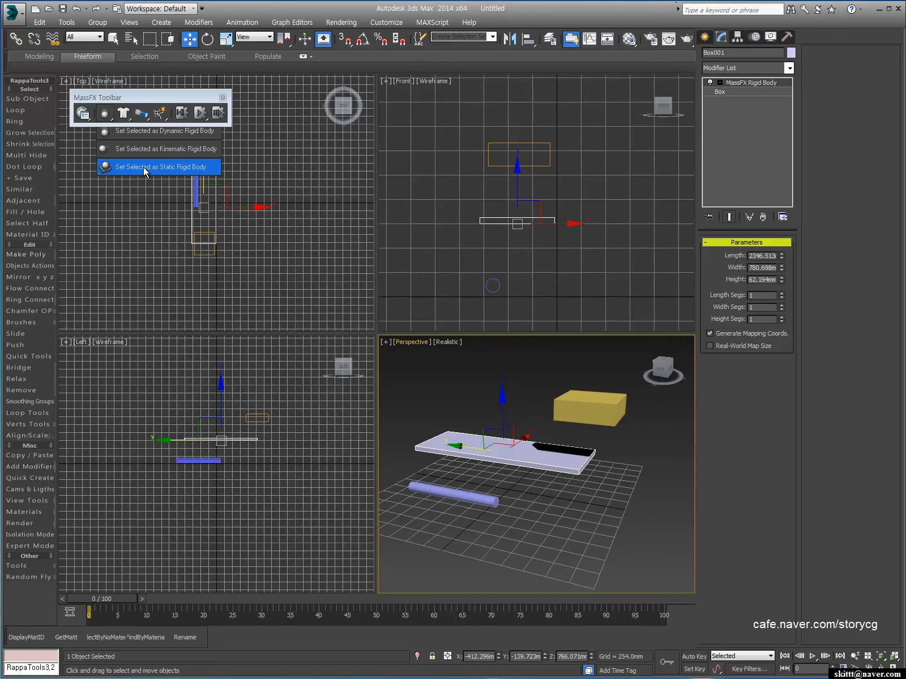
pyautogui.click(141, 168)
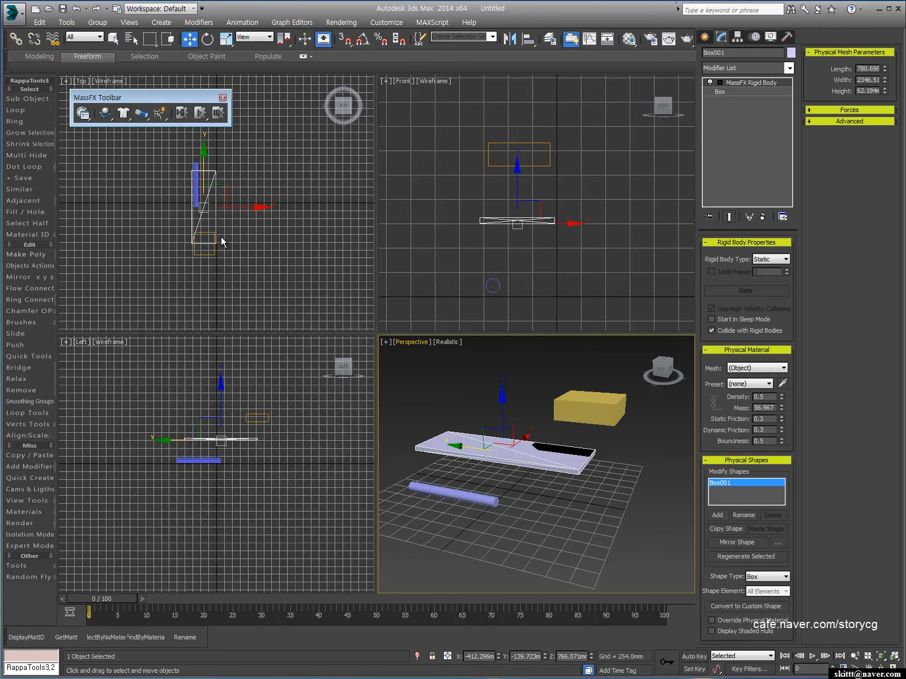
# - Set the cylinder as a kinematic rigid body and clear the selection
pyautogui.click(459, 498)
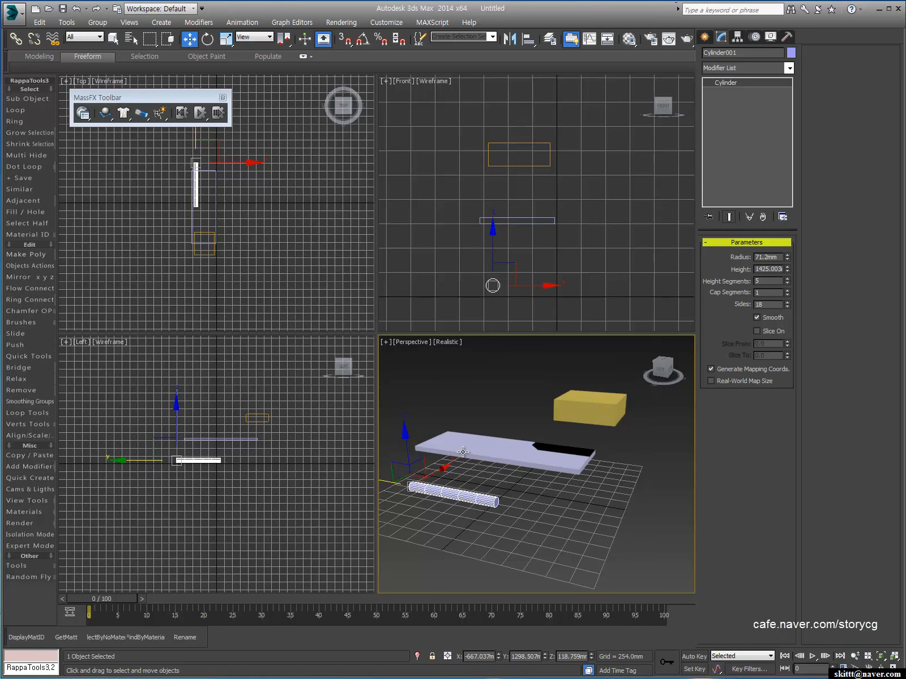
pyautogui.click(106, 114)
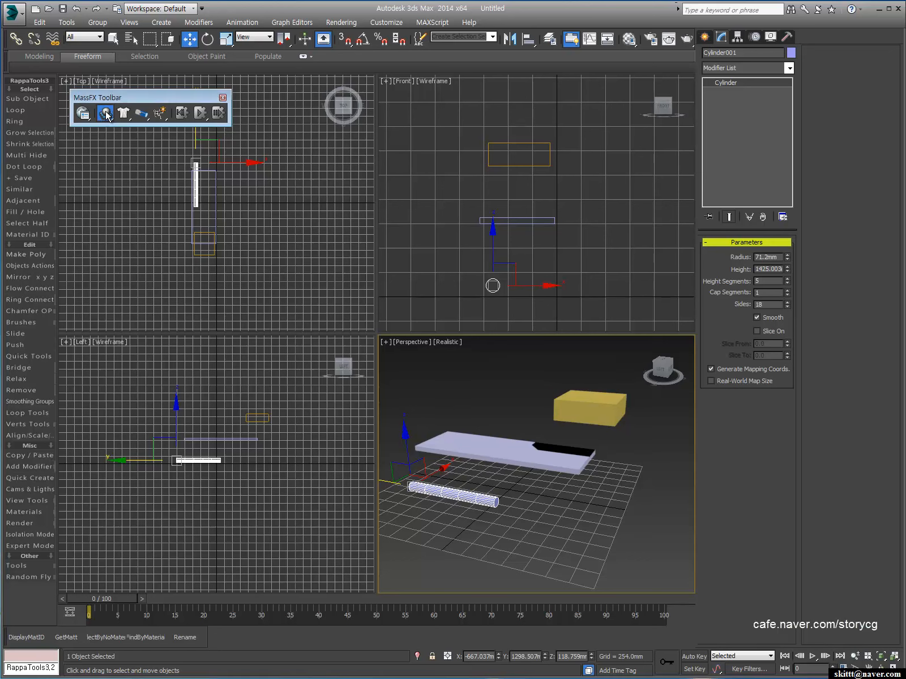
pyautogui.moveTo(106, 115); pyautogui.dragTo(161, 149)
pyautogui.click(493, 416)
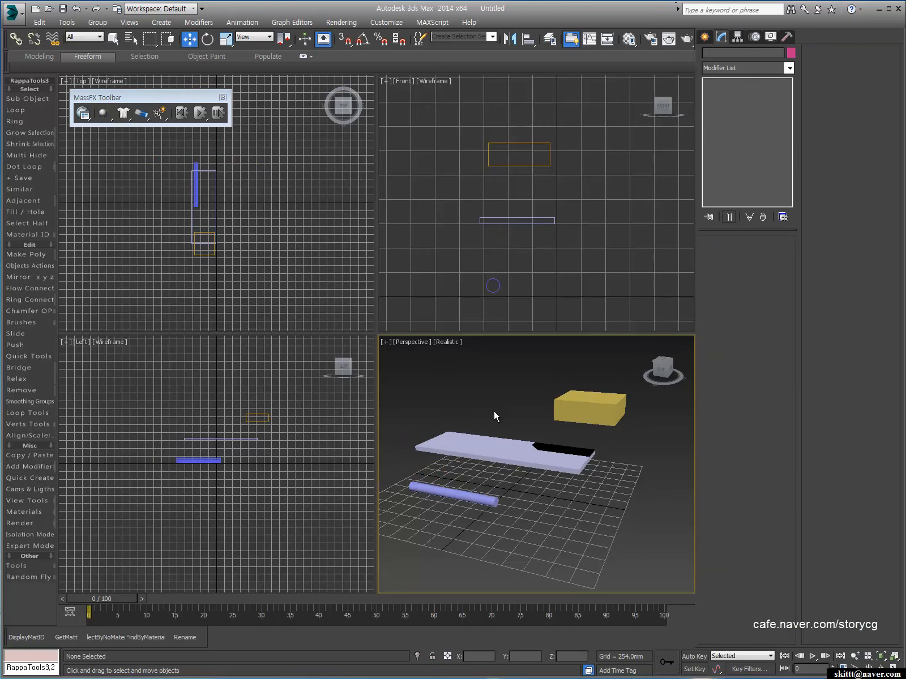
# - Run the MassFX simulation, reset it to the start and run it again to watch the box fall
pyautogui.click(199, 111)
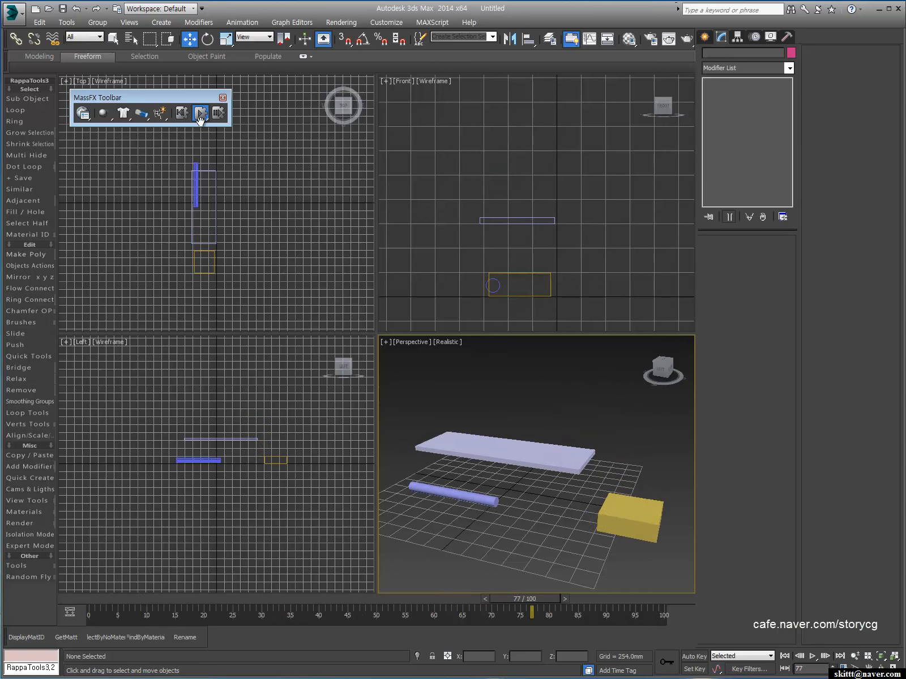
pyautogui.click(181, 112)
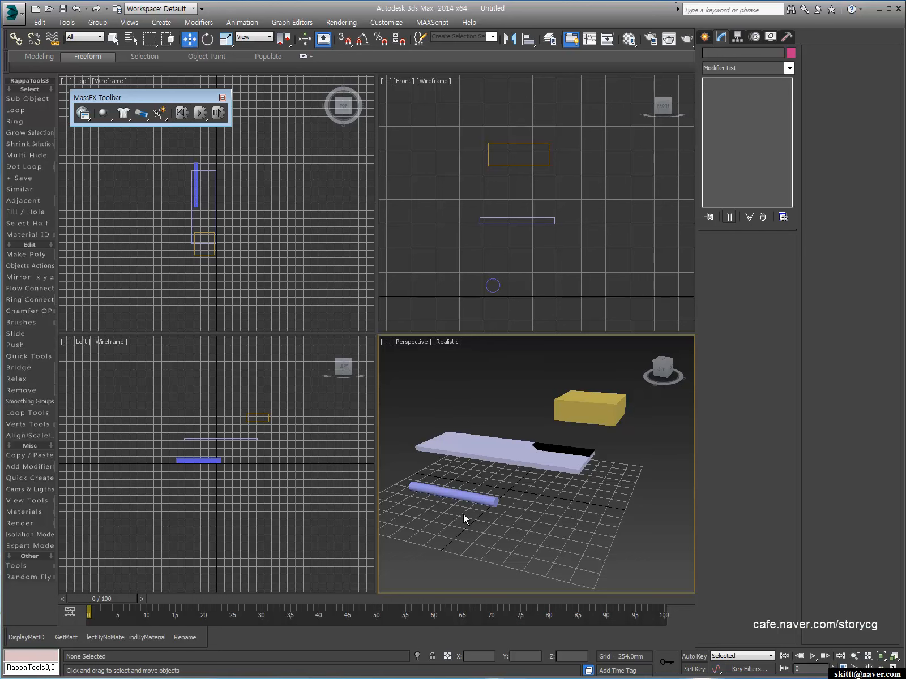
pyautogui.click(200, 114)
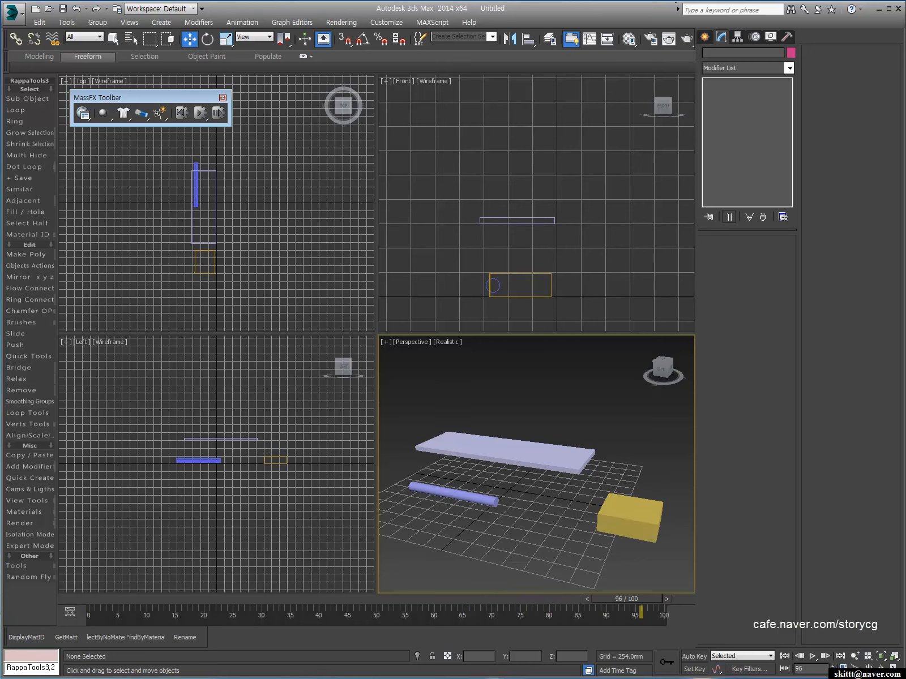
# - Extend the animation range to an end time of 200 frames
pyautogui.click(843, 671)
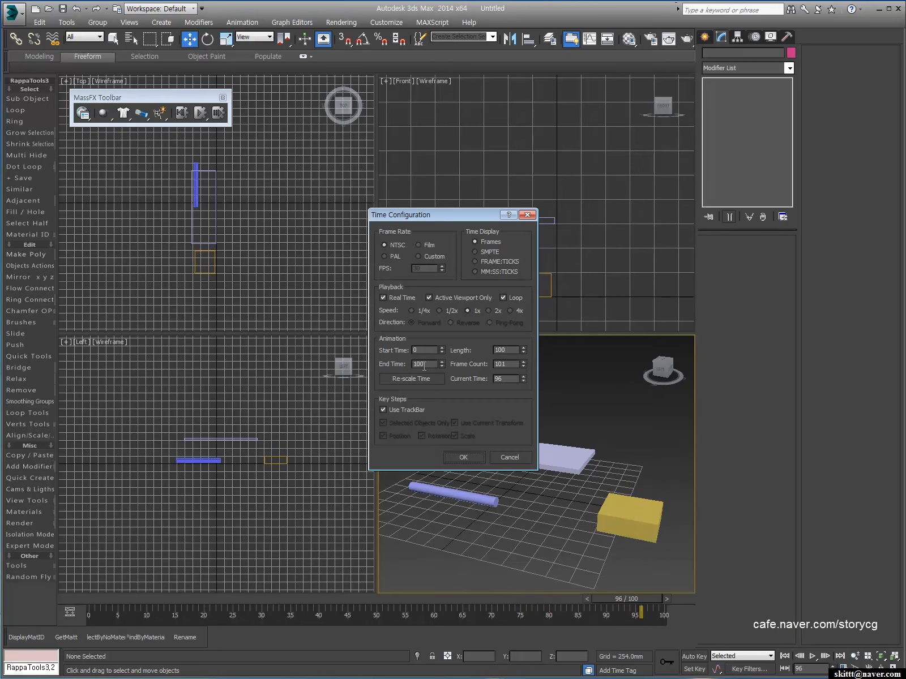
pyautogui.doubleClick(428, 365)
pyautogui.write('200')
pyautogui.press('Return')
pyautogui.click(461, 456)
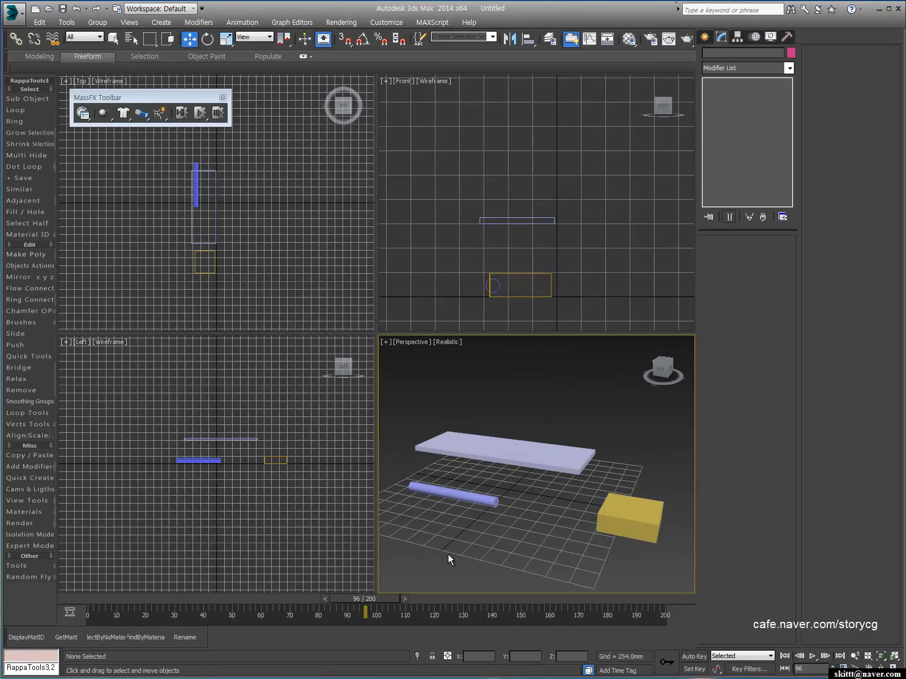
# - Move the cylinder about 786 mm along negative Y toward the box and key its position, rotation and scale at frame 0 with auto keying
pyautogui.click(455, 497)
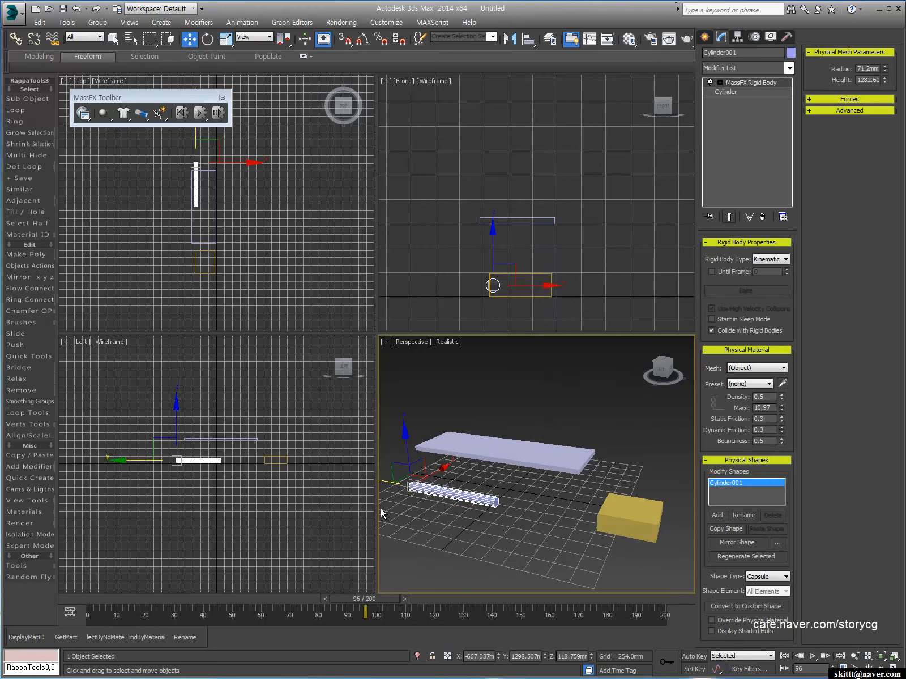
pyautogui.moveTo(391, 481); pyautogui.dragTo(438, 493)
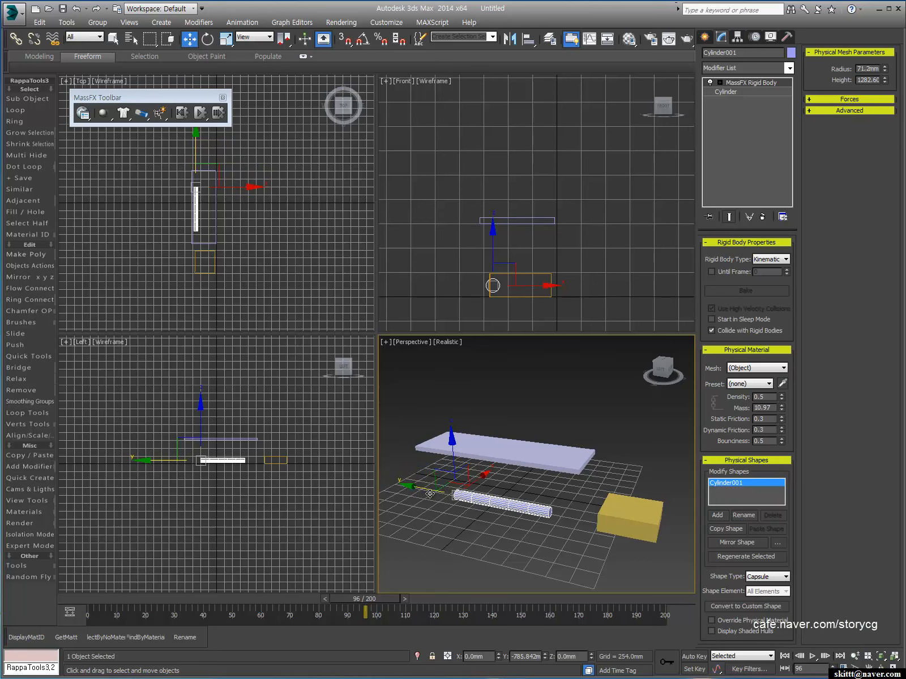
pyautogui.click(697, 657)
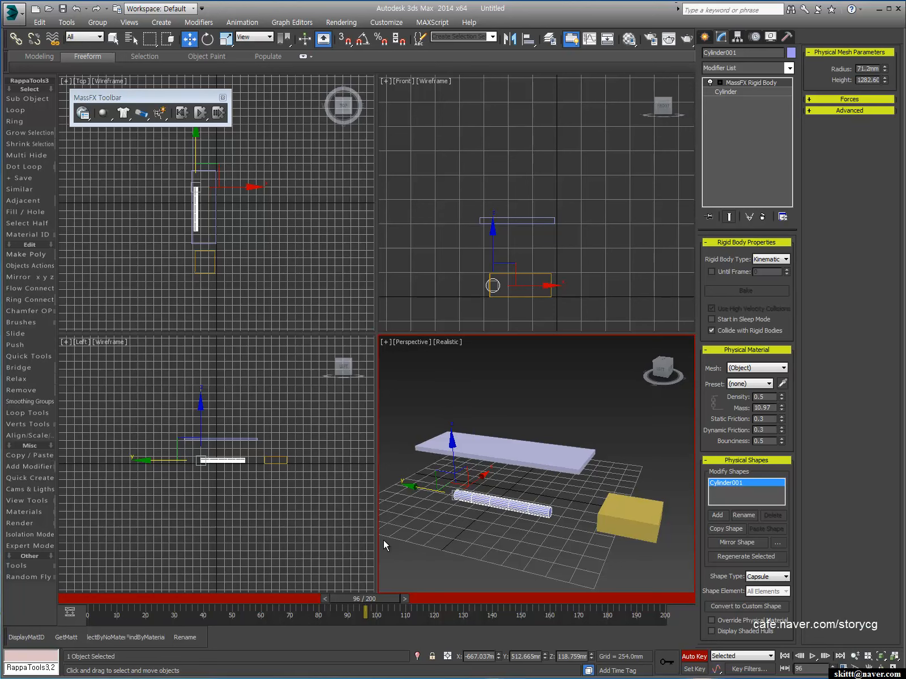
pyautogui.moveTo(373, 595); pyautogui.dragTo(84, 598, button='right')
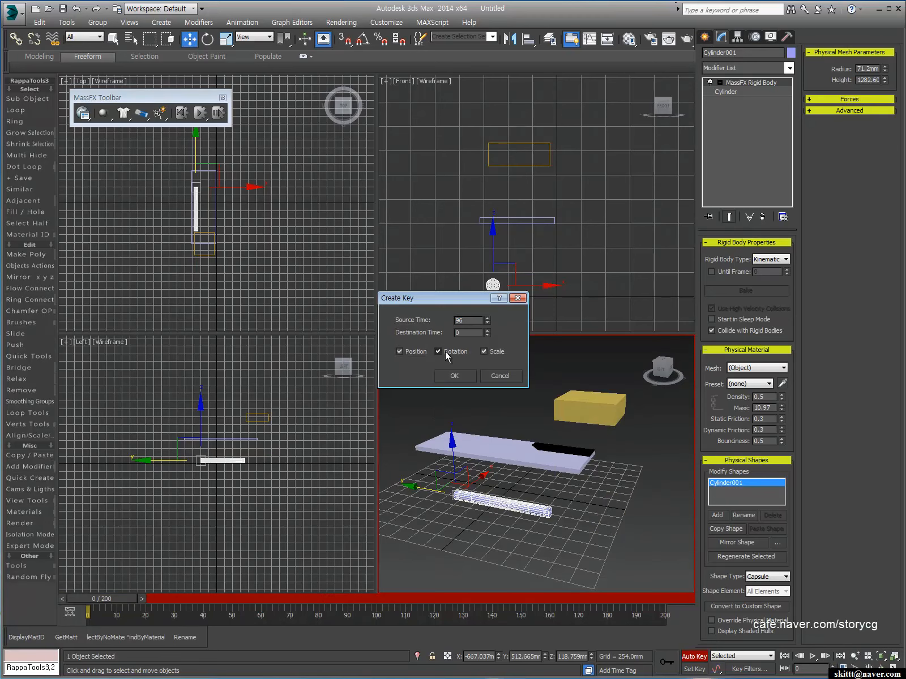
pyautogui.click(456, 376)
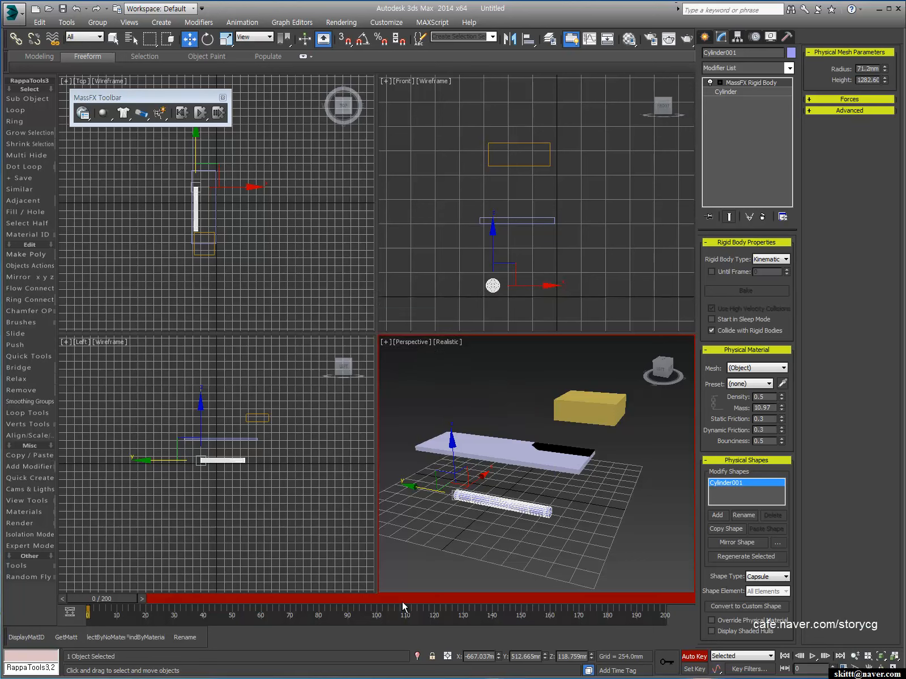
# - Animate the cylinder with auto keying to hold until frame 110 and slide along Y toward the box by about frame 128
pyautogui.moveTo(104, 601); pyautogui.dragTo(379, 611)
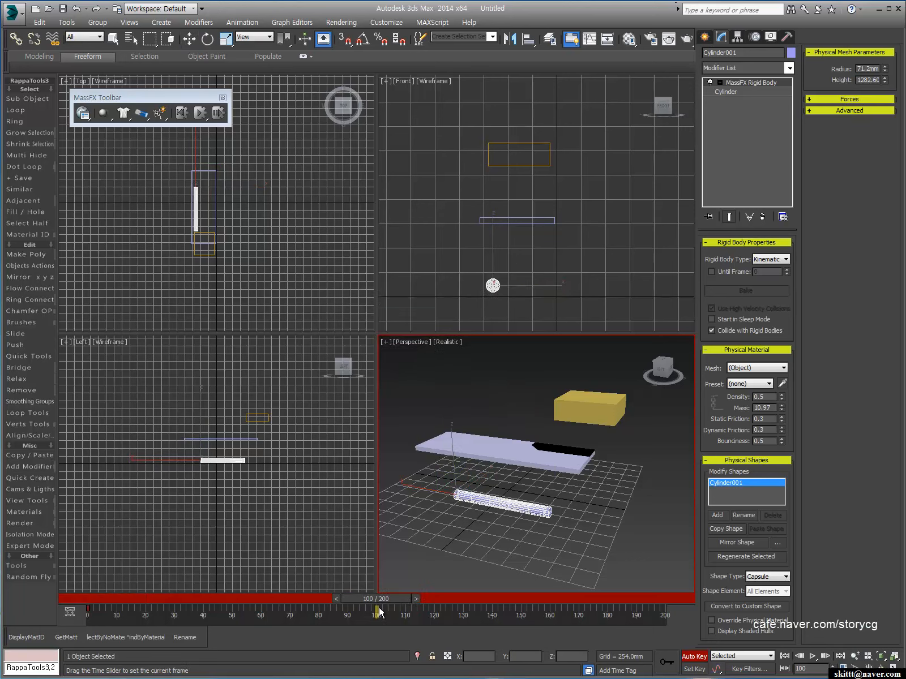
pyautogui.press('w')
pyautogui.moveTo(87, 609); pyautogui.dragTo(456, 599)
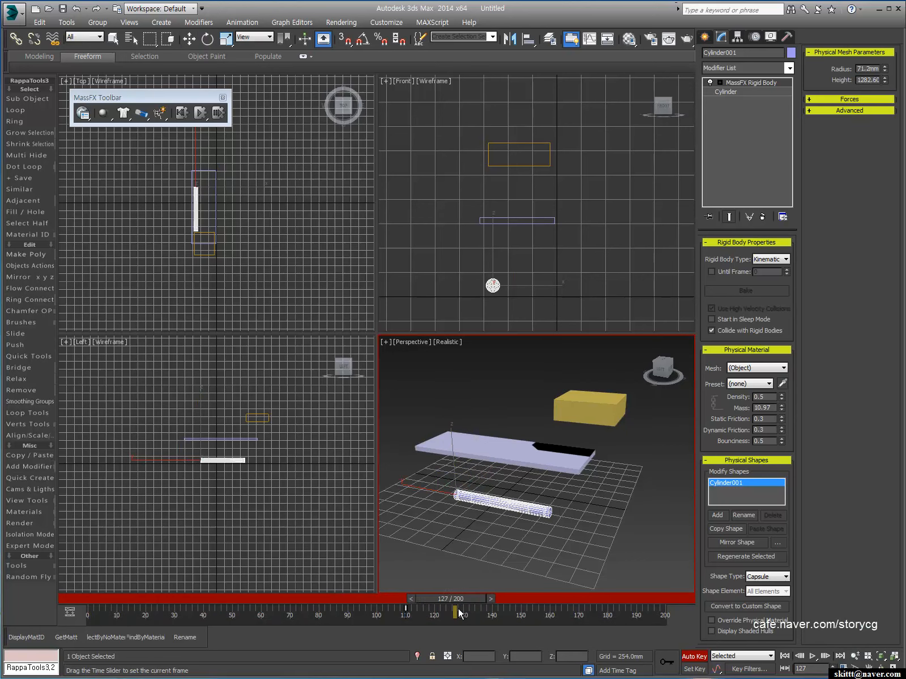
pyautogui.moveTo(416, 489); pyautogui.dragTo(87, 595)
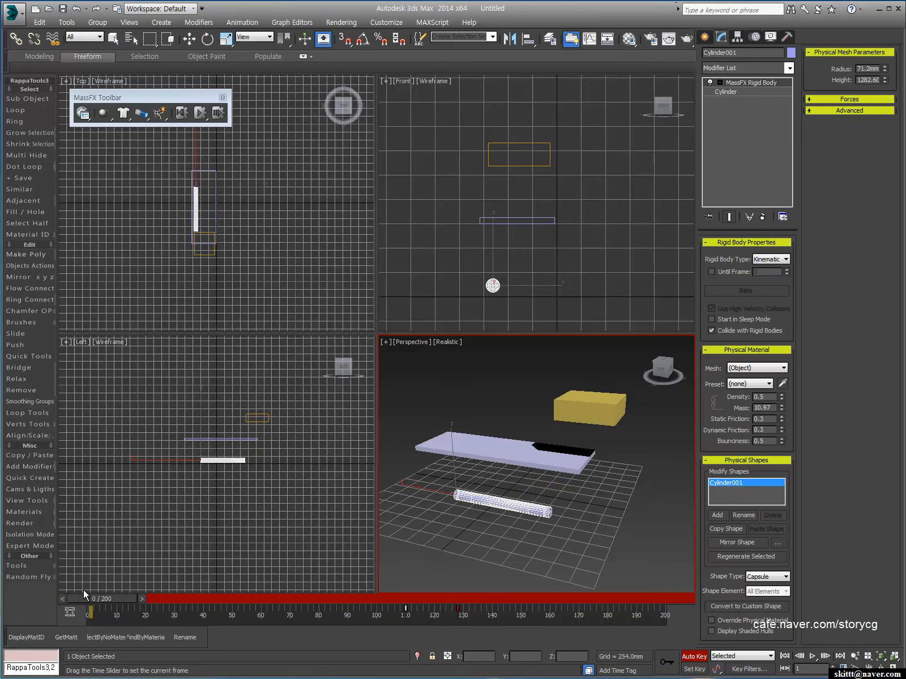
pyautogui.click(694, 656)
# - Run the MassFX simulation to test the animated cylinder, and reset it to the start
pyautogui.click(199, 113)
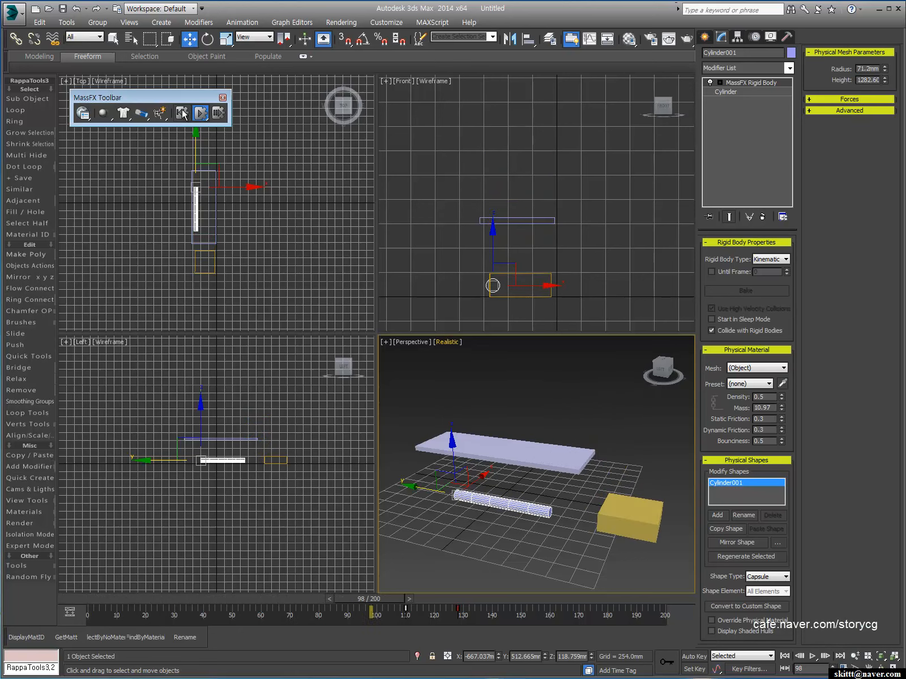
pyautogui.click(182, 113)
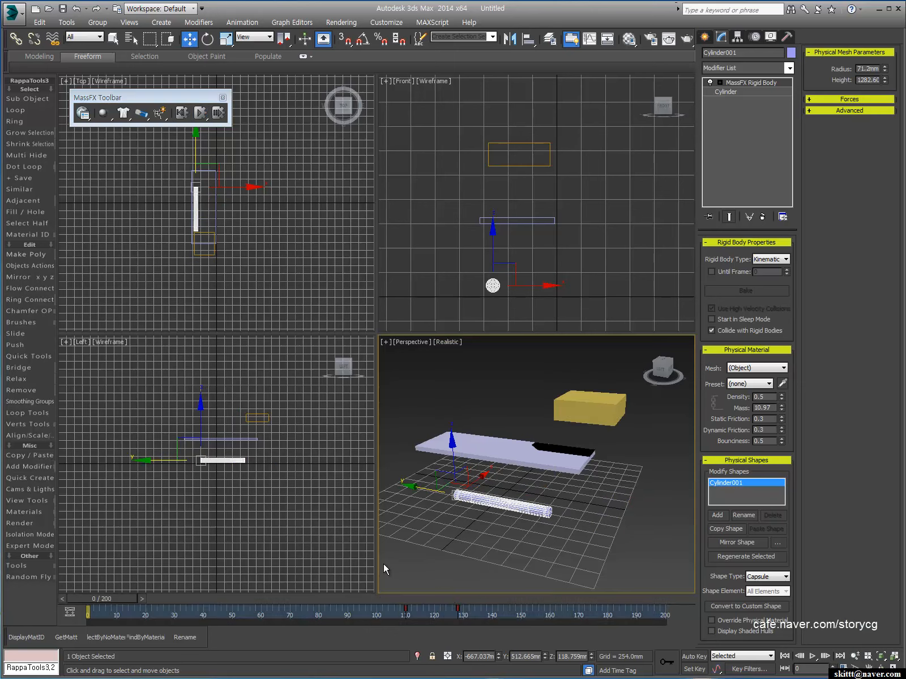
# - Select the falling box to review its rigid body settings and the rigid body type choices, and clear the selection
pyautogui.click(539, 527)
pyautogui.click(577, 407)
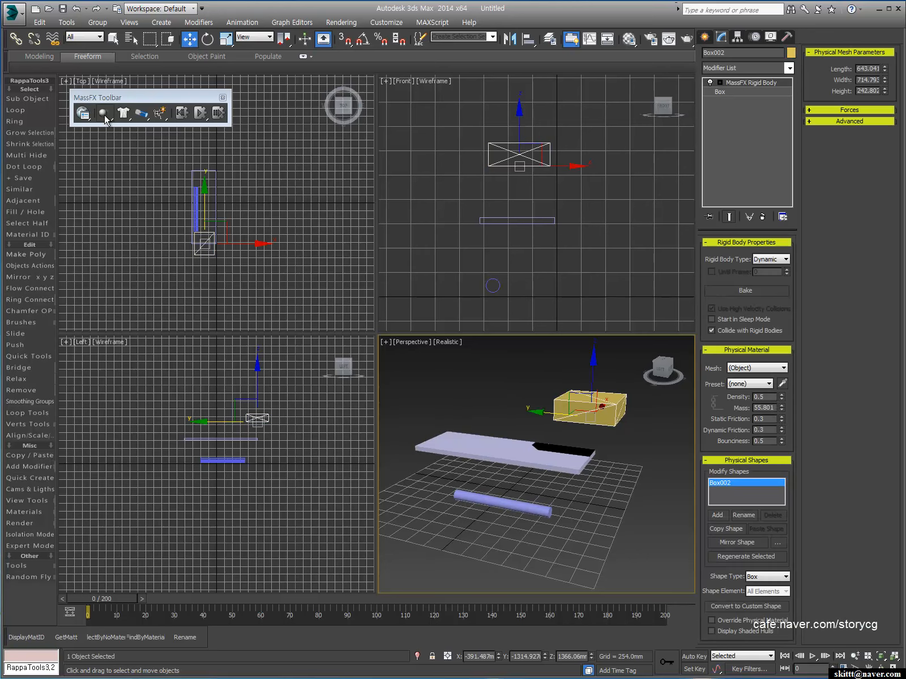
pyautogui.moveTo(104, 115); pyautogui.dragTo(318, 283)
pyautogui.click(318, 283)
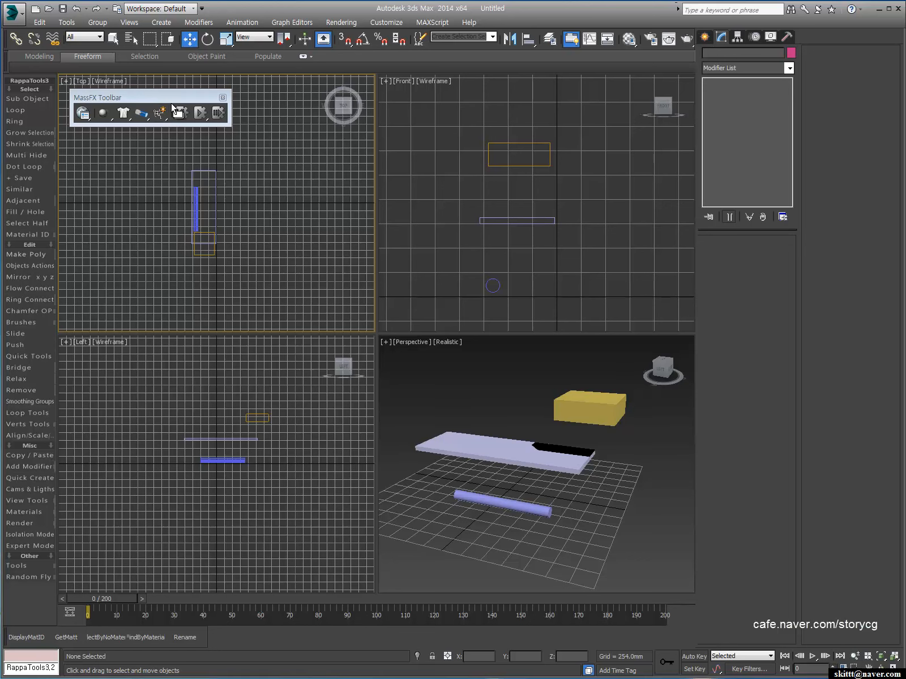
# - Run, pause and reset the MassFX simulation, and step it frame by frame to frame 13
pyautogui.moveTo(178, 115); pyautogui.dragTo(184, 120)
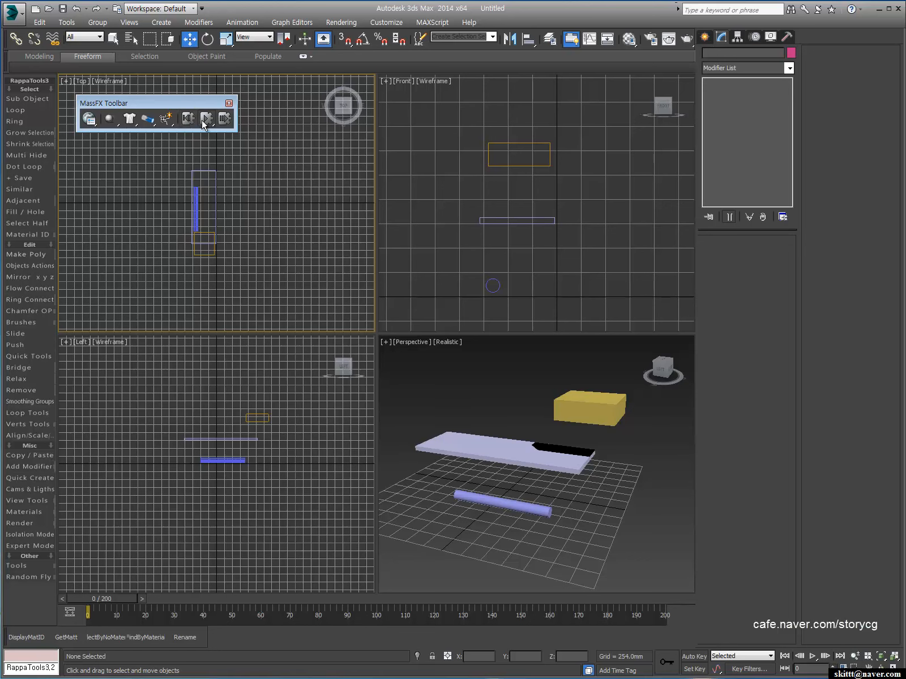
pyautogui.click(208, 122)
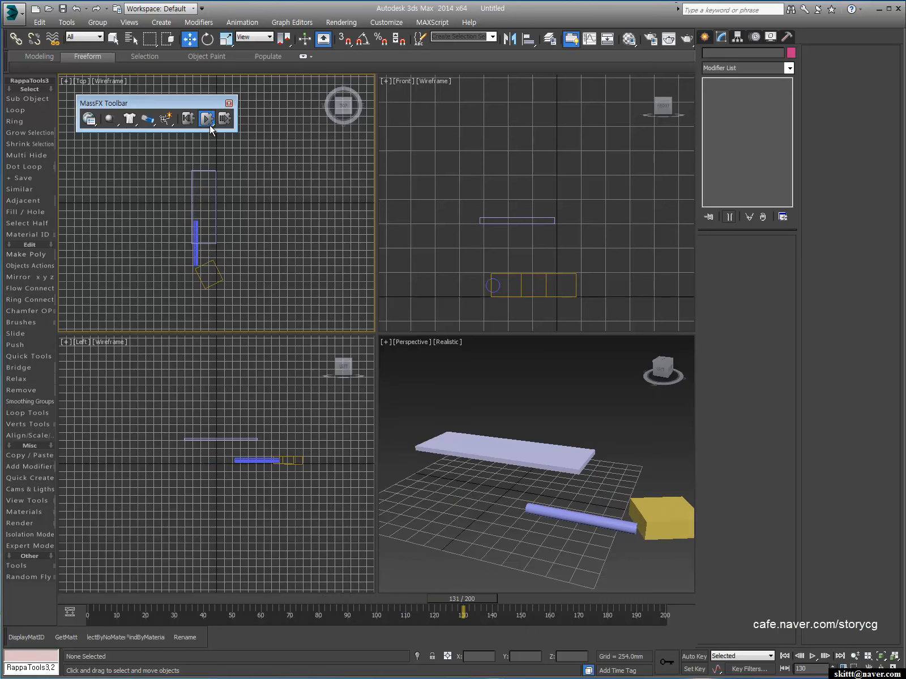
pyautogui.click(205, 120)
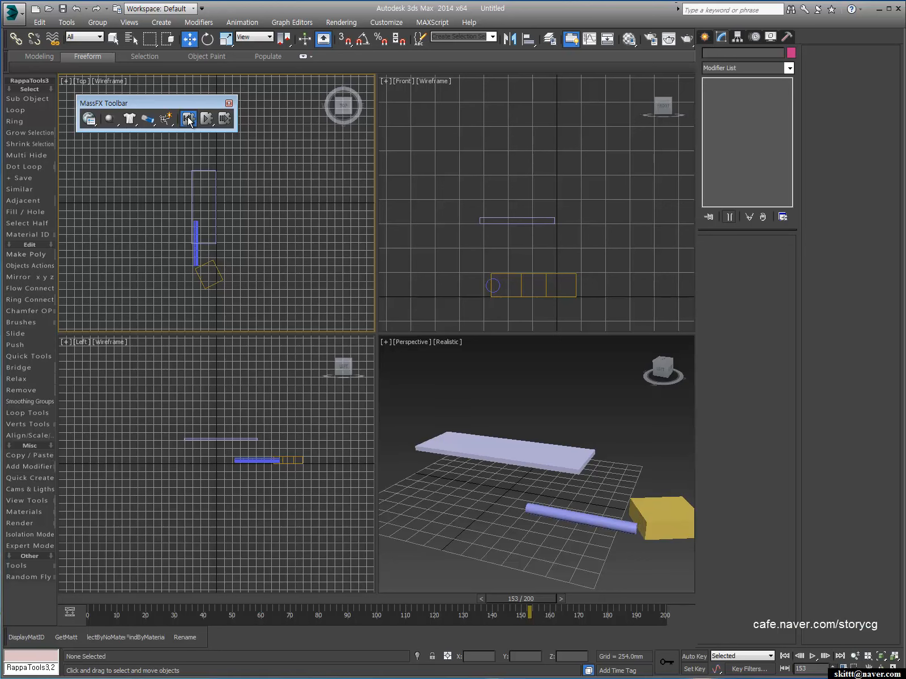
pyautogui.click(188, 119)
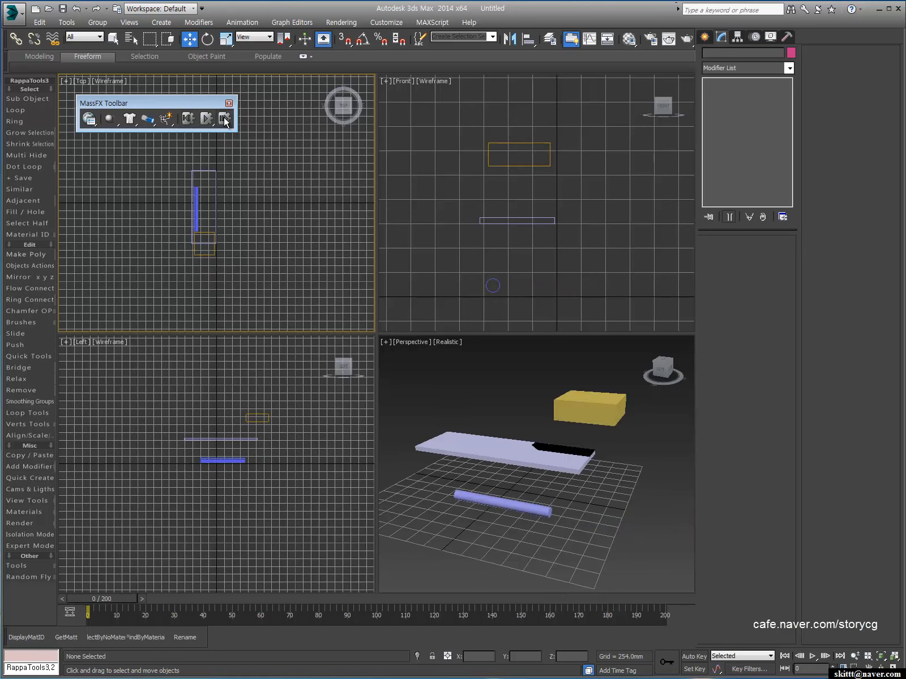
pyautogui.click(225, 119)
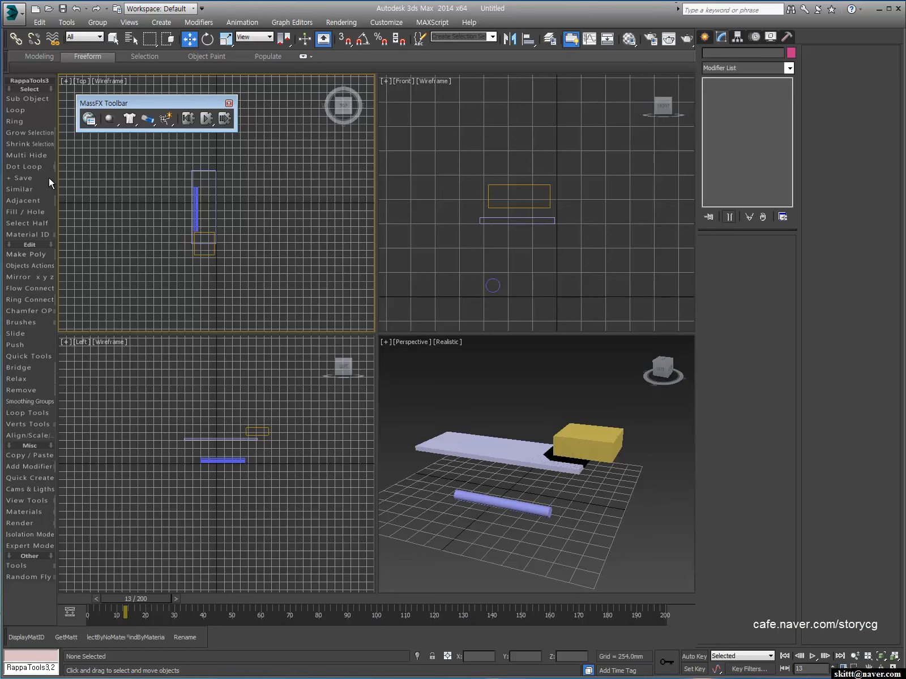
# - Open the MassFX Tools window, review its world parameters and multi-object editor pages, and show the simulation tools
pyautogui.moveTo(117, 103); pyautogui.dragTo(113, 94)
pyautogui.click(83, 109)
pyautogui.moveTo(357, 86); pyautogui.dragTo(282, 95)
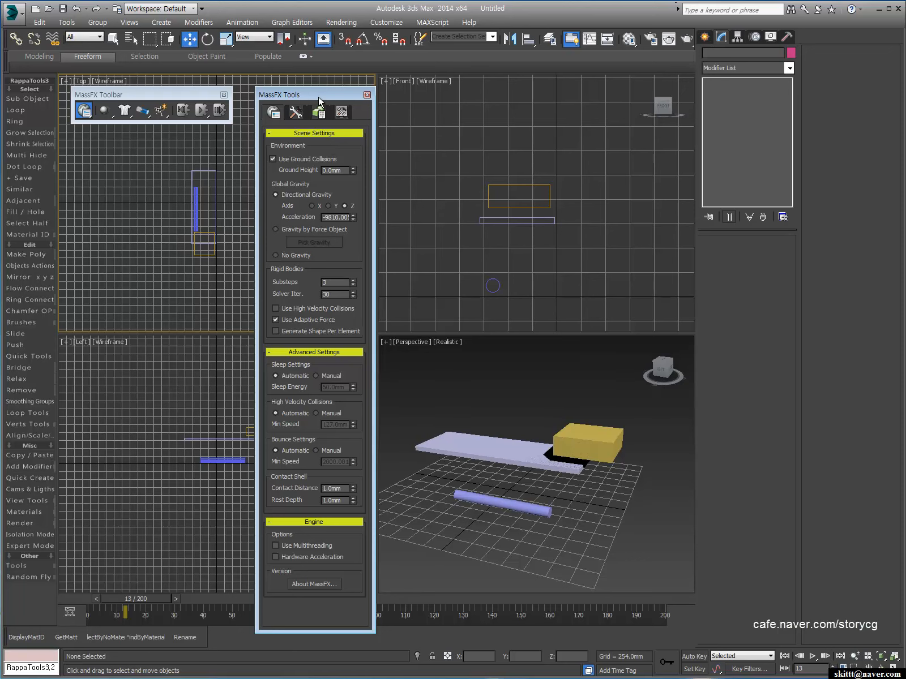
pyautogui.moveTo(320, 91); pyautogui.dragTo(115, 136)
pyautogui.click(526, 491)
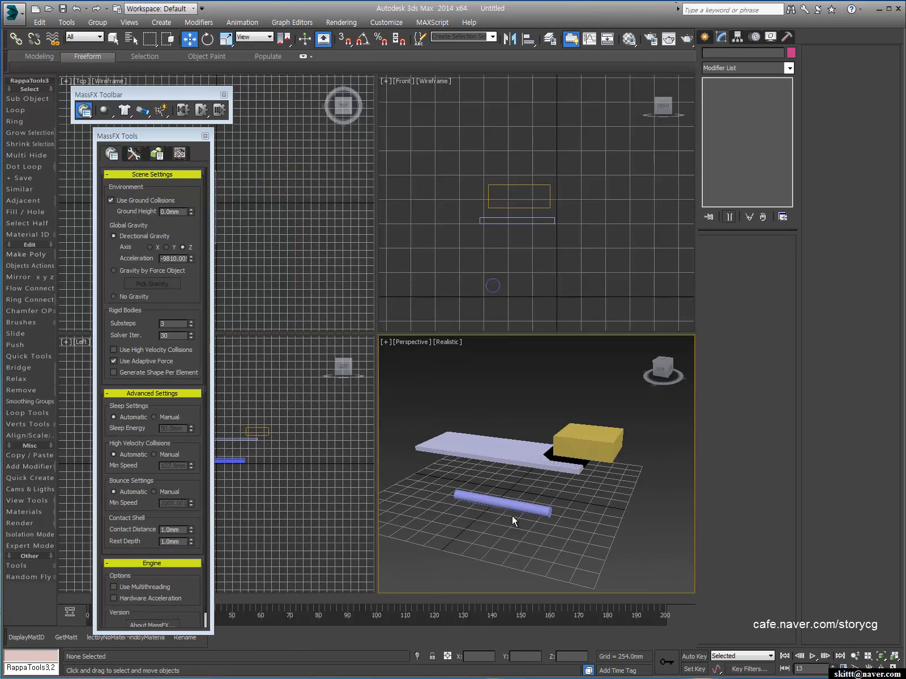
pyautogui.click(134, 152)
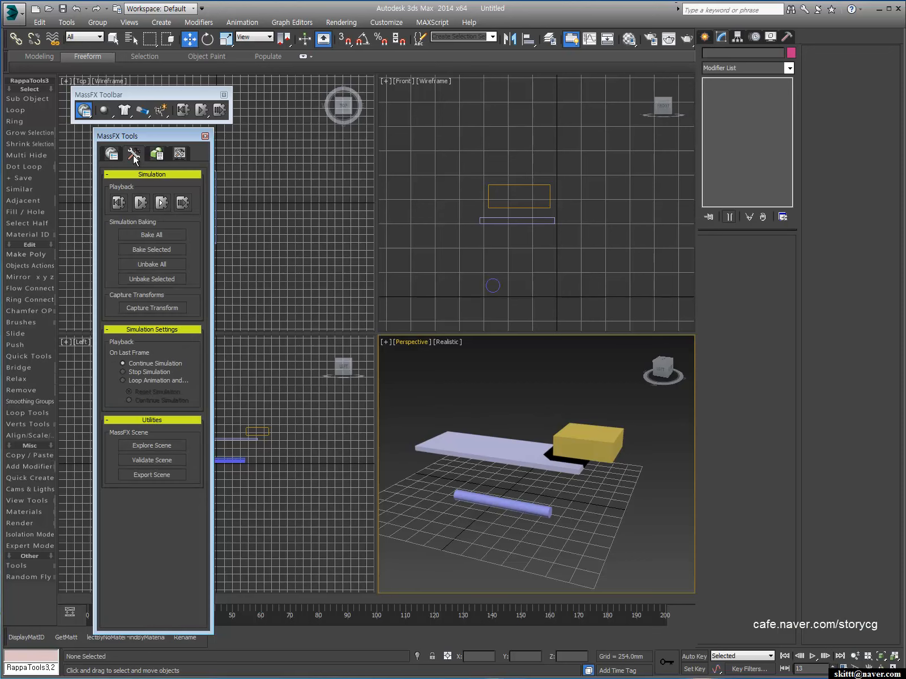
pyautogui.click(158, 153)
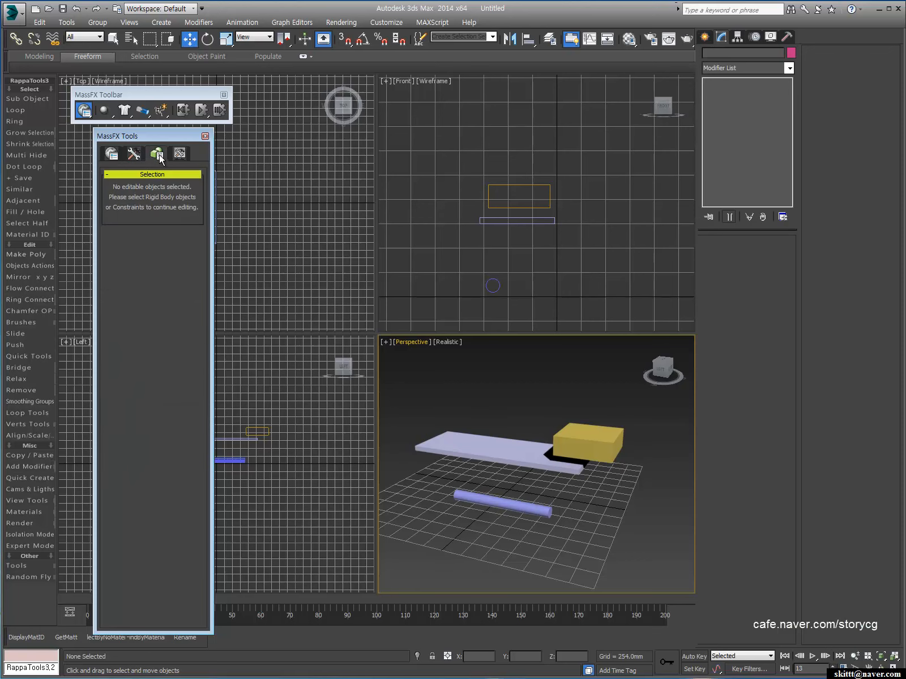
pyautogui.click(136, 153)
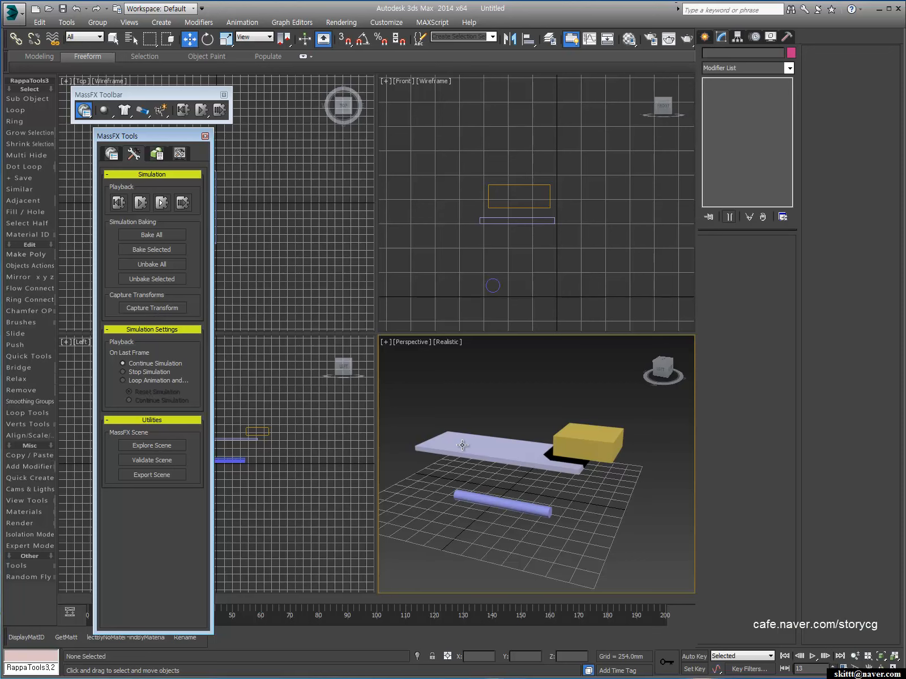
# - Select the falling box and return the timeline to frame 0 to check its starting position
pyautogui.click(582, 444)
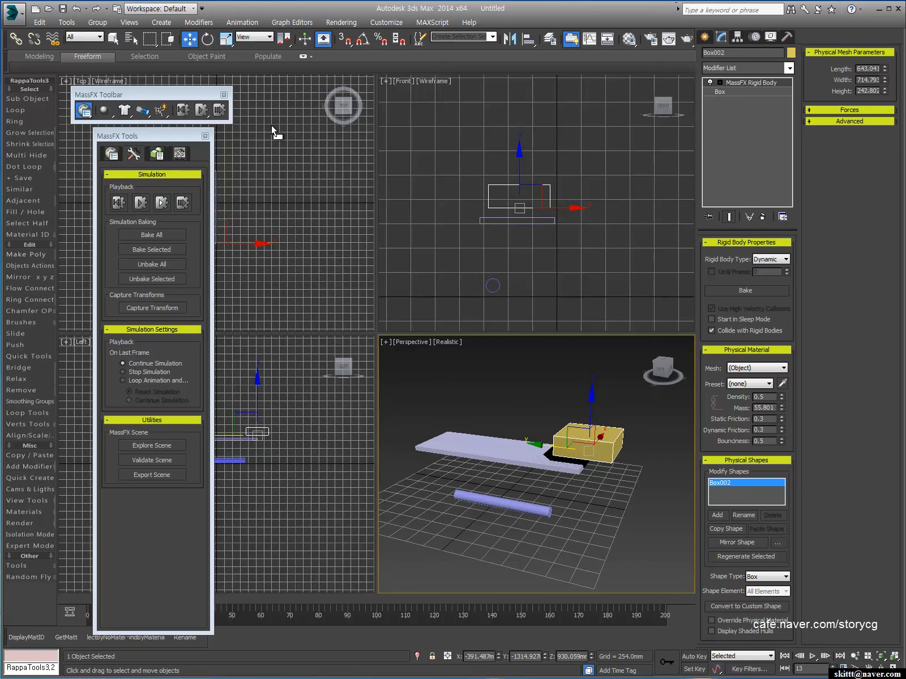
pyautogui.moveTo(281, 134); pyautogui.dragTo(282, 133)
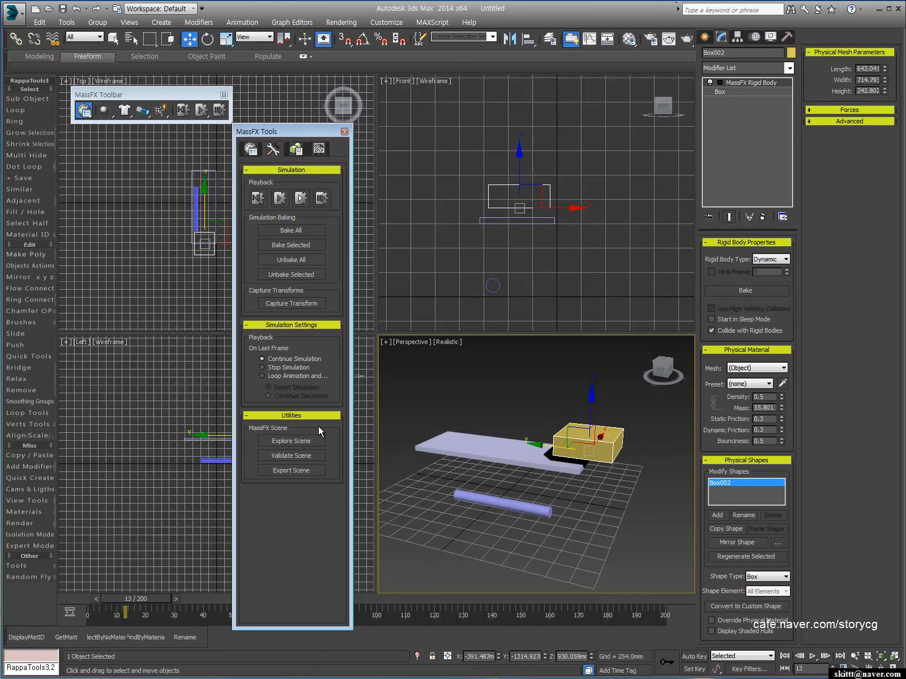
pyautogui.moveTo(142, 598); pyautogui.dragTo(90, 595)
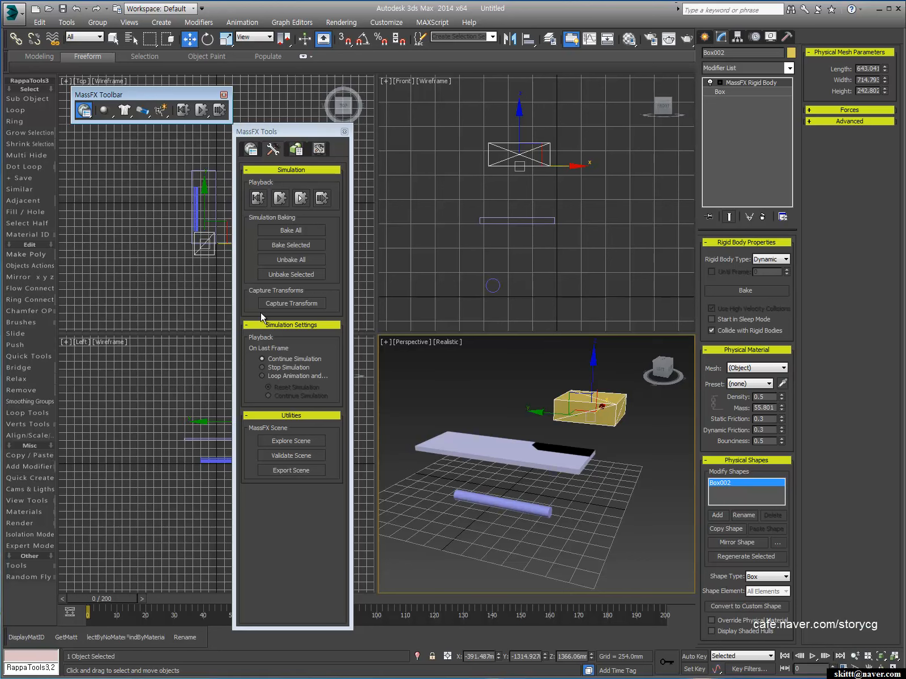
pyautogui.click(475, 389)
pyautogui.hotkey('ctrl', 'z')
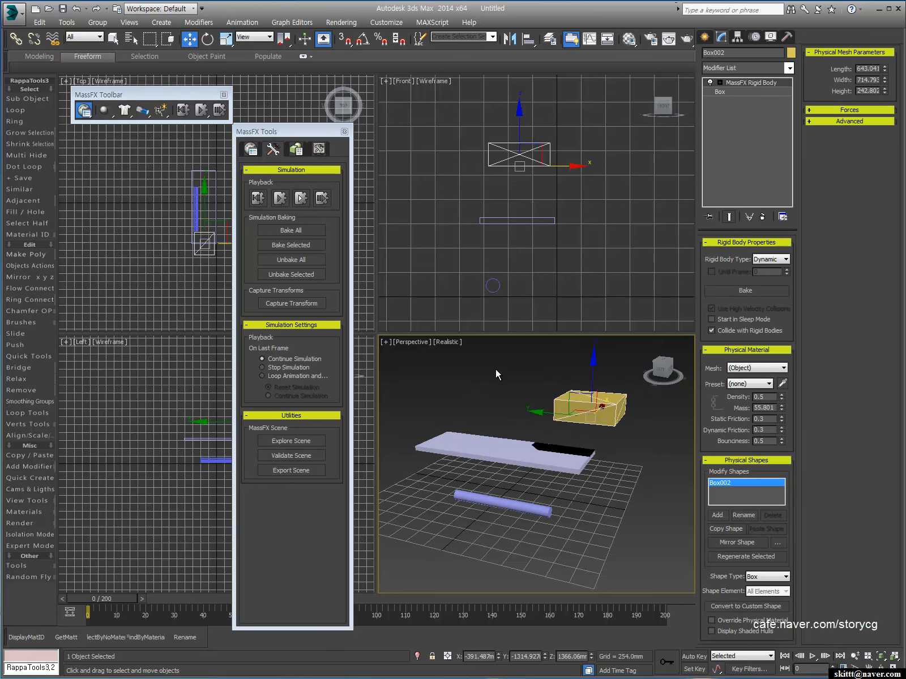
# - Advance the simulation to frame 13, capture the box's transform as its initial position, and clear the selection
pyautogui.click(202, 112)
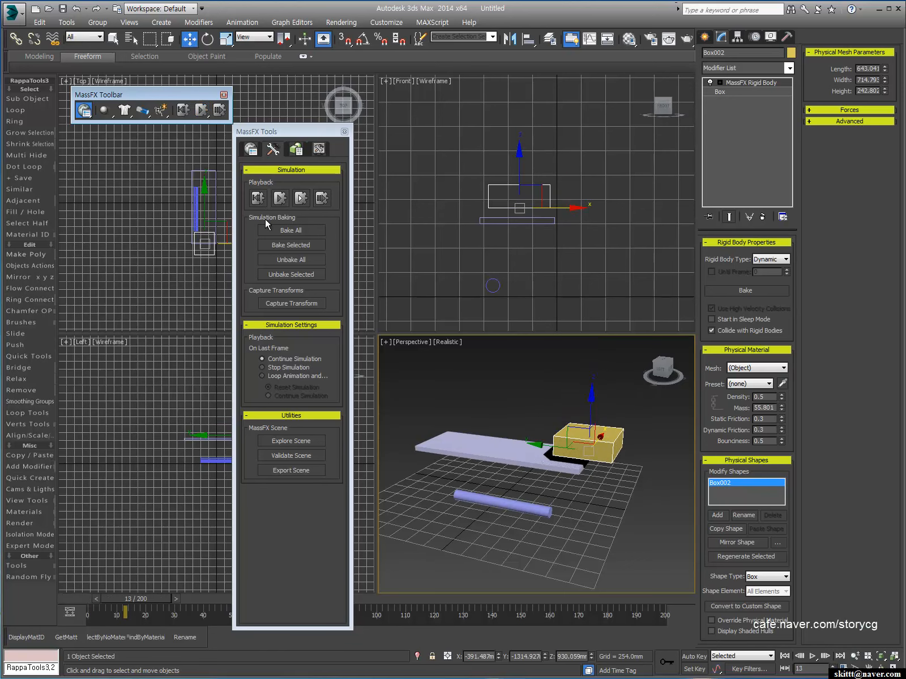
pyautogui.click(273, 302)
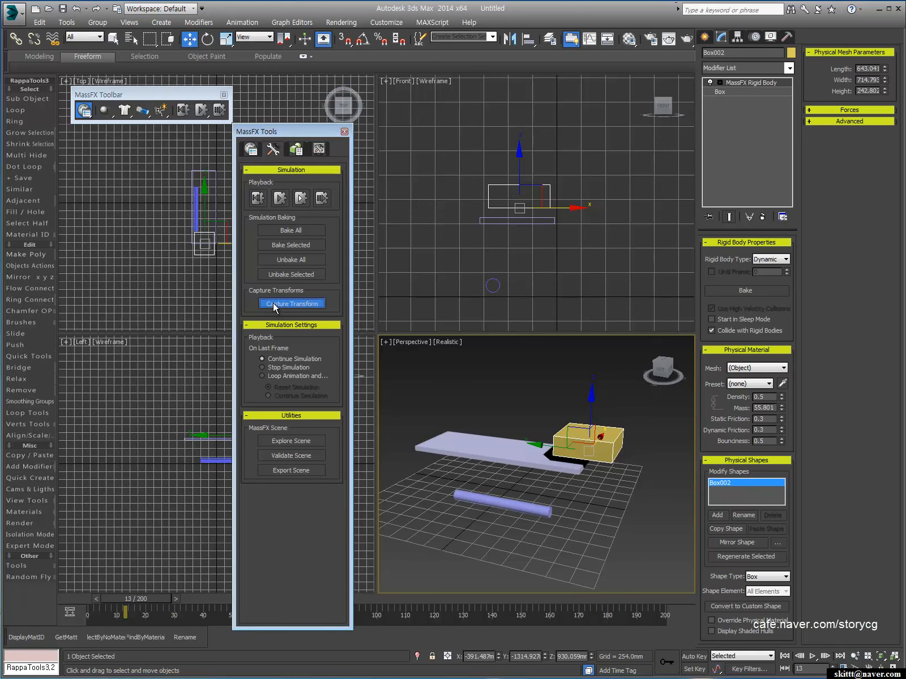
pyautogui.click(503, 400)
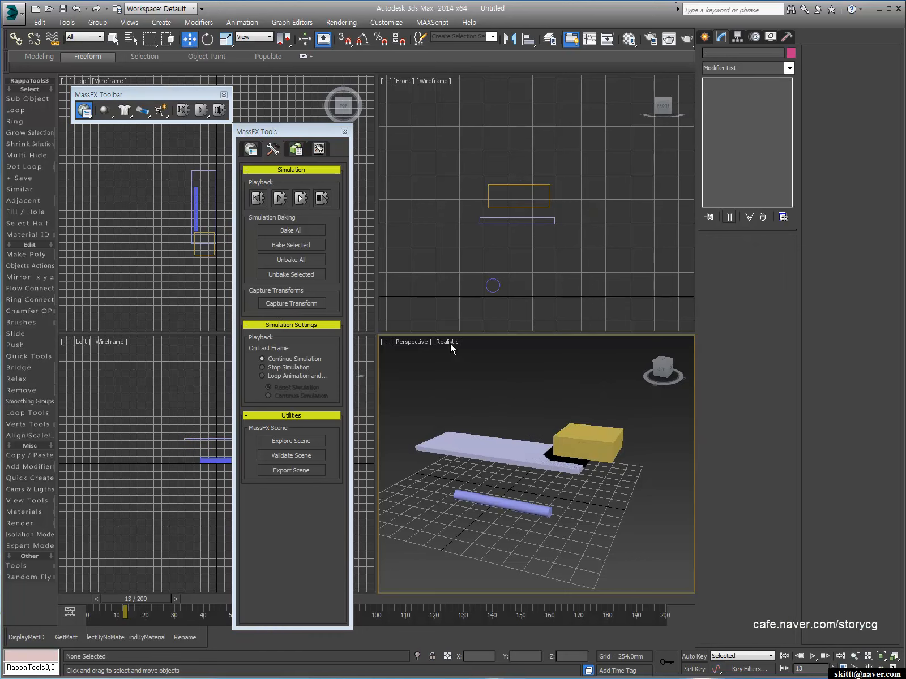
# - Reset the simulation and run it from the box's captured position
pyautogui.click(180, 109)
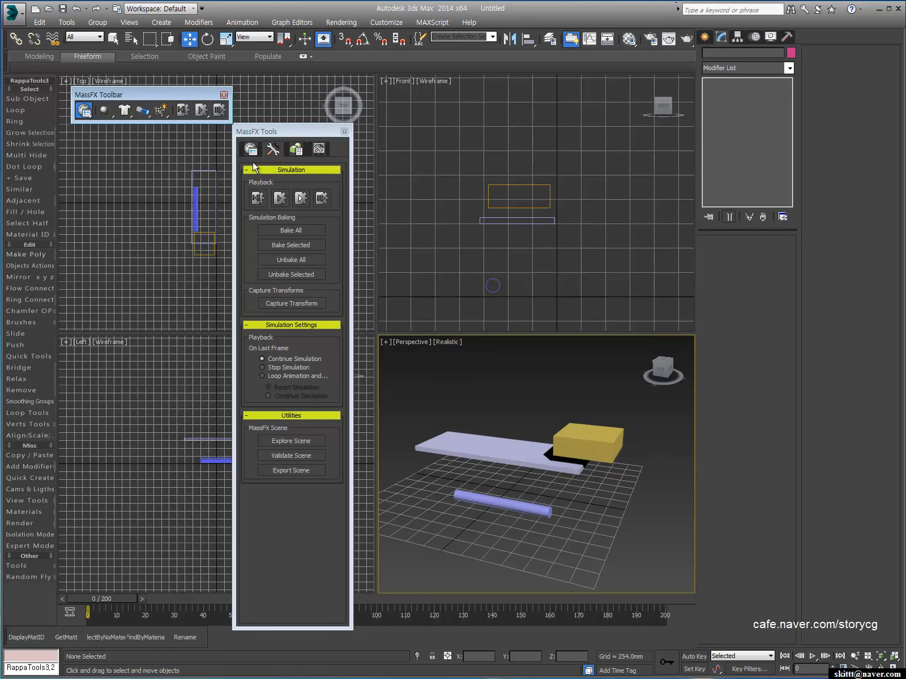
pyautogui.click(201, 111)
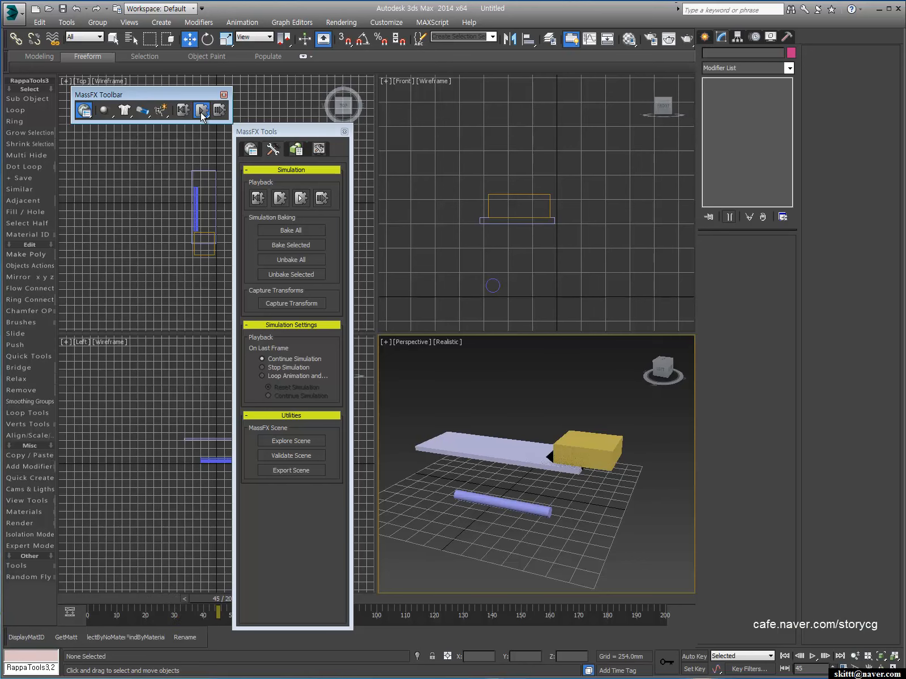
# - Slide the static plank about 252 mm along Y away from the box, and rerun the simulation before resetting it
pyautogui.click(485, 452)
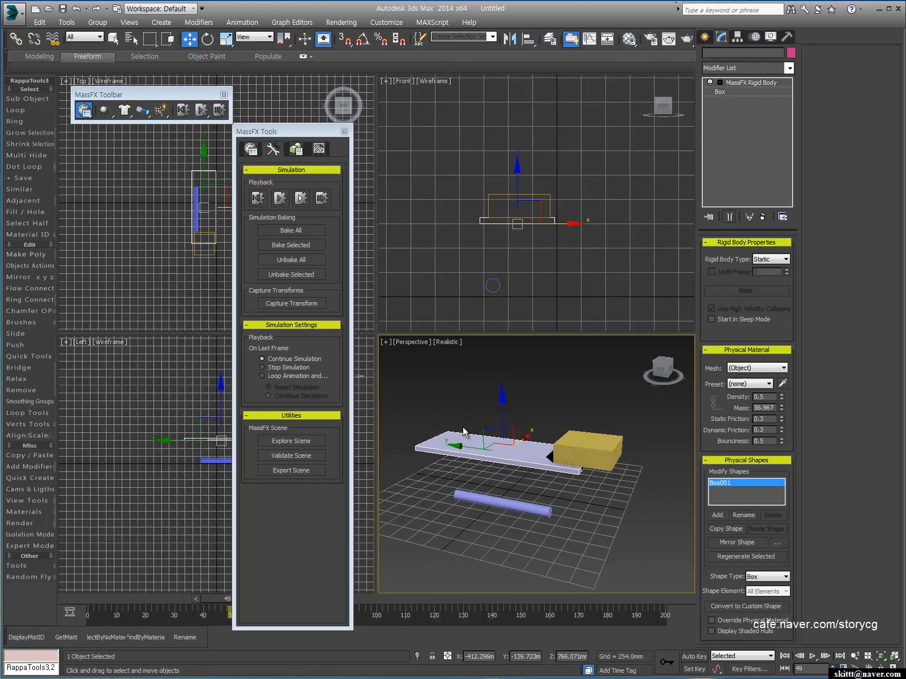
pyautogui.moveTo(458, 445); pyautogui.dragTo(442, 444)
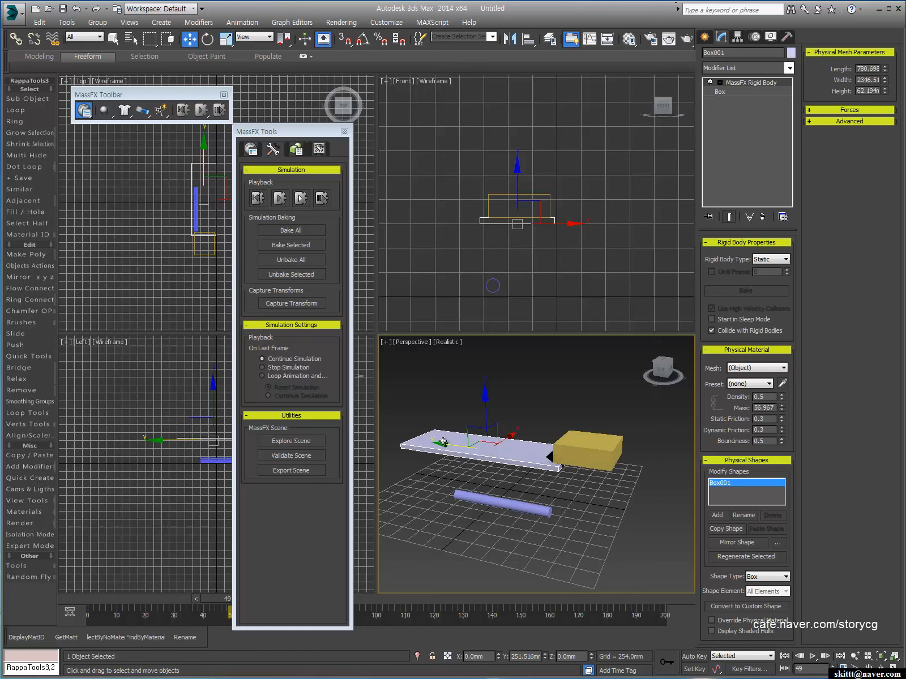
pyautogui.click(183, 111)
pyautogui.click(201, 111)
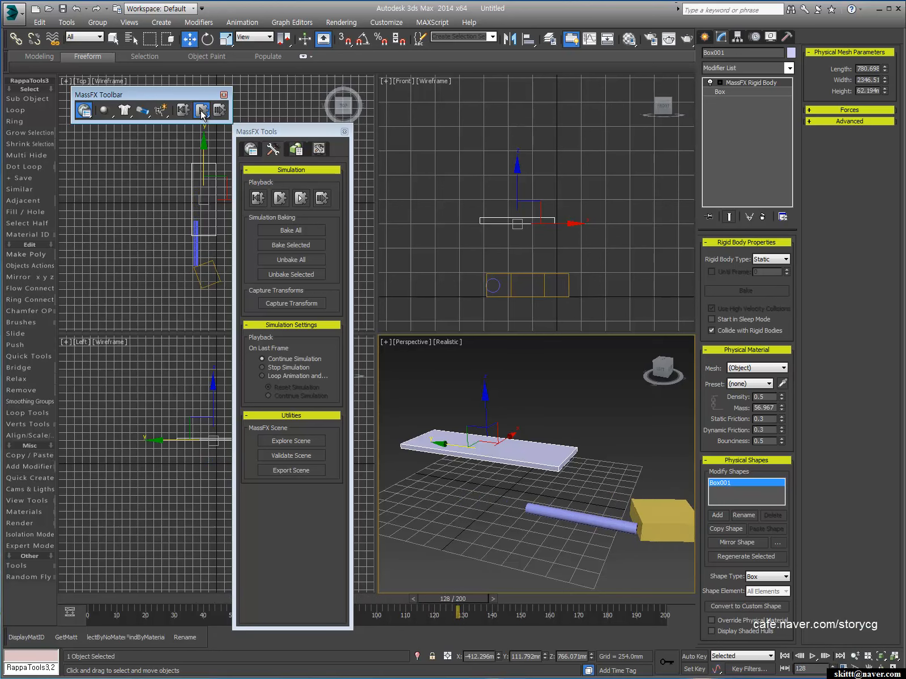
pyautogui.click(182, 111)
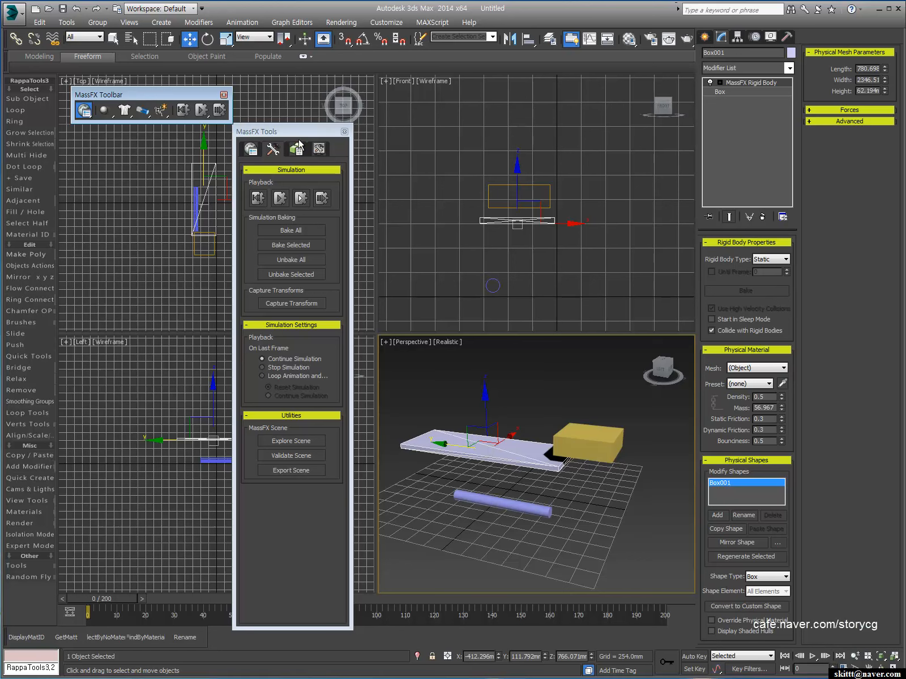
# - Show the MassFX world parameters with Advanced Settings and Engine collapsed, and check the ground height and gravity axis
pyautogui.click(250, 150)
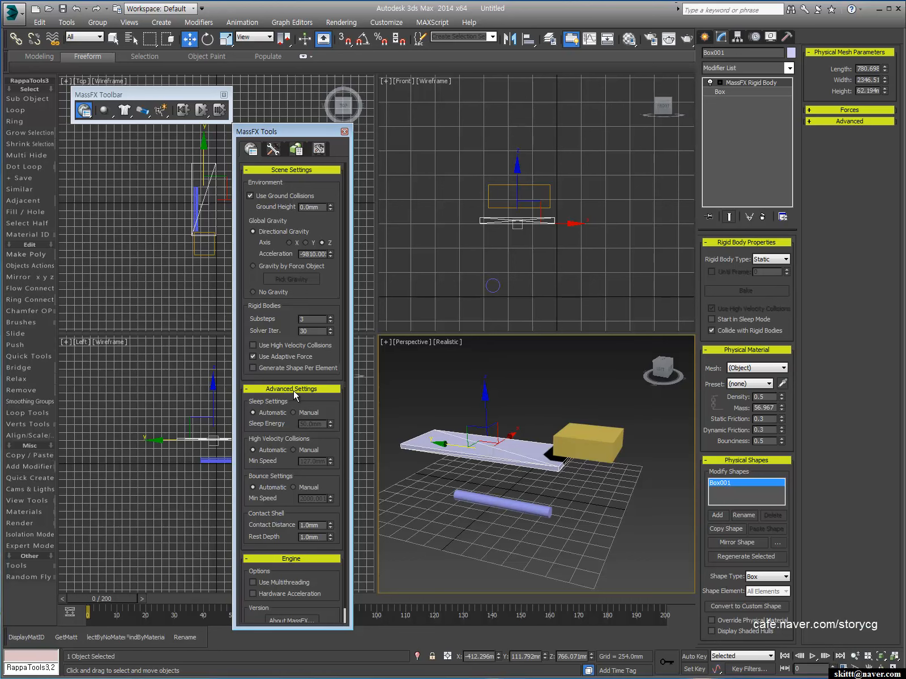
pyautogui.click(283, 559)
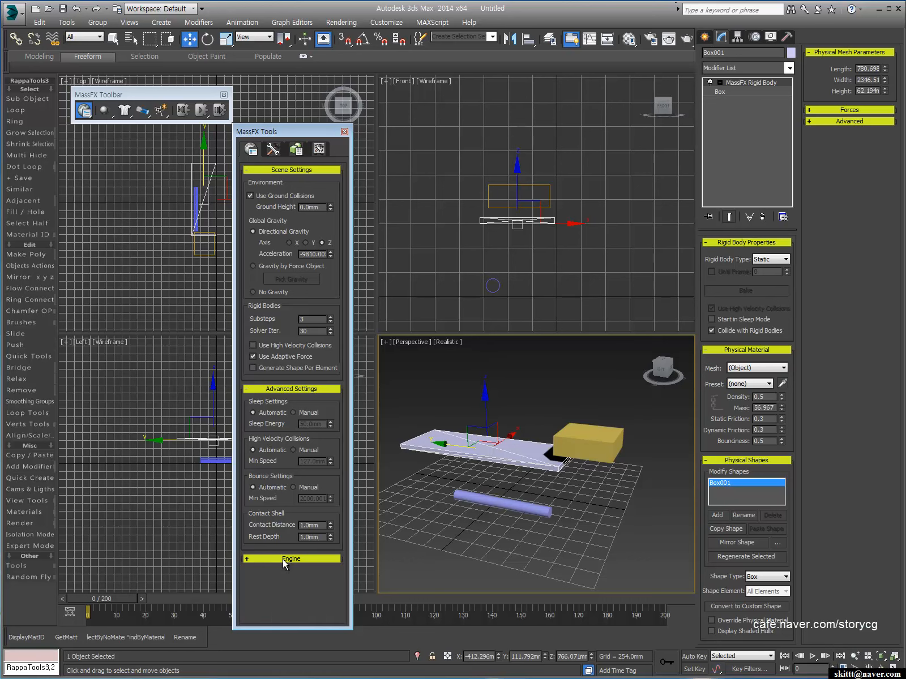
pyautogui.click(277, 391)
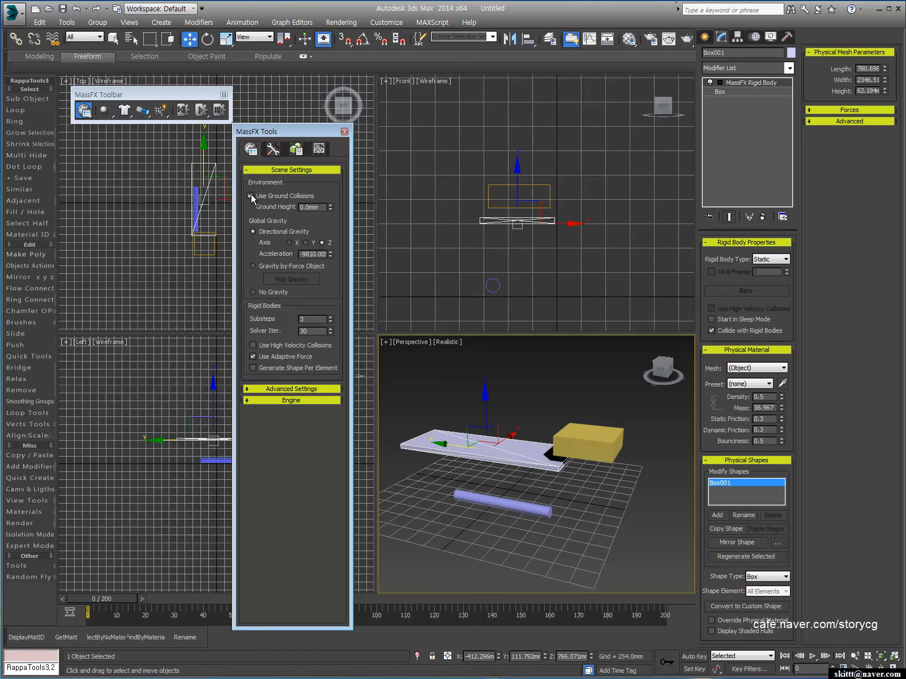
pyautogui.moveTo(570, 578)
pyautogui.mouseDown()
pyautogui.moveTo(538, 560)
pyautogui.moveTo(512, 487)
pyautogui.moveTo(510, 533)
pyautogui.moveTo(582, 594)
pyautogui.mouseUp()
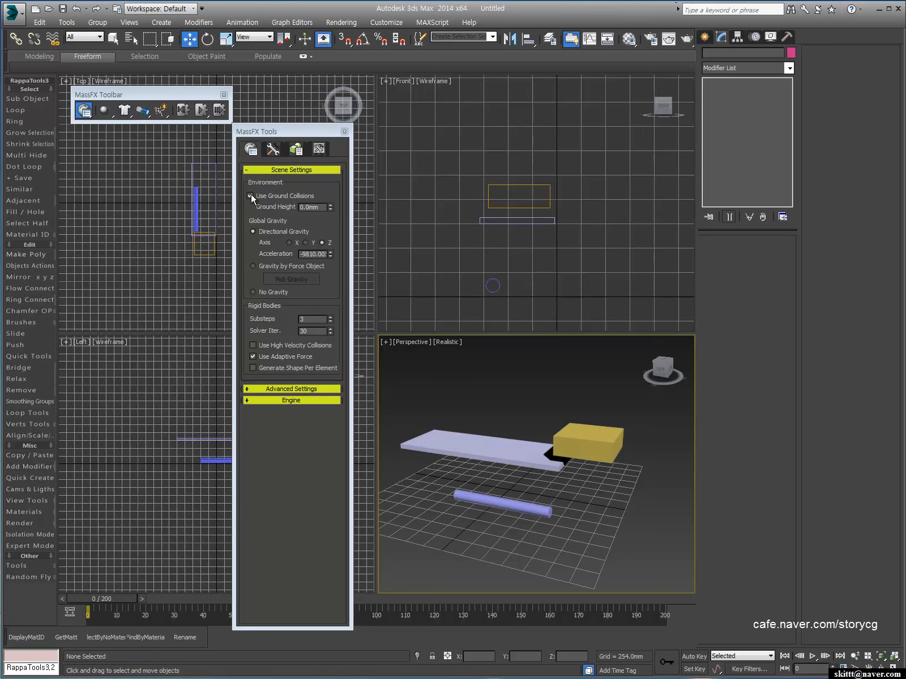
pyautogui.click(323, 207)
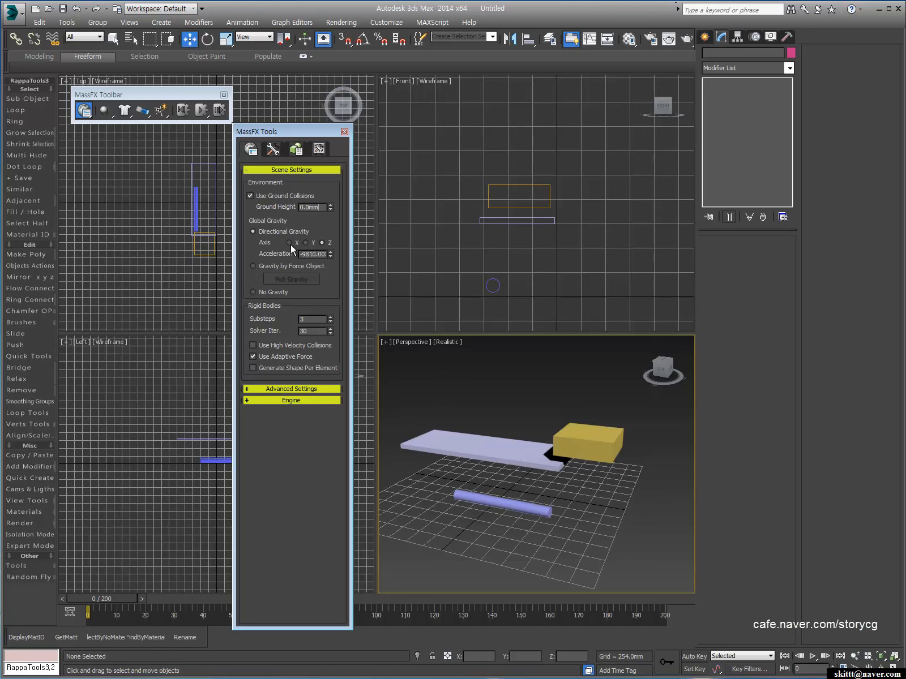
pyautogui.click(321, 243)
# - Create a Gravity force beside the box and plank in the Front view, with an icon size of about 255 mm
pyautogui.click(754, 36)
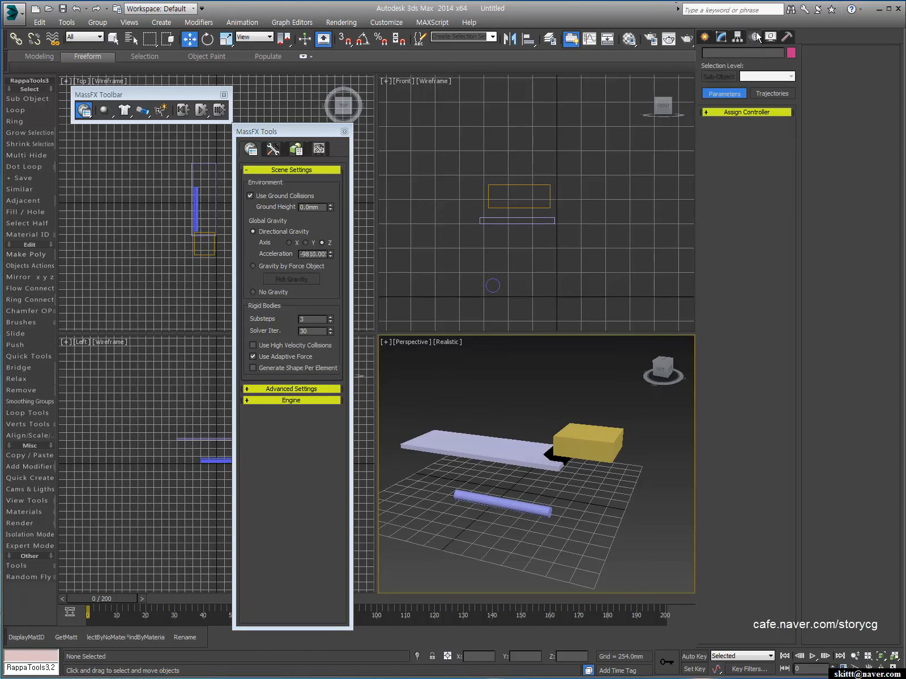
pyautogui.click(770, 36)
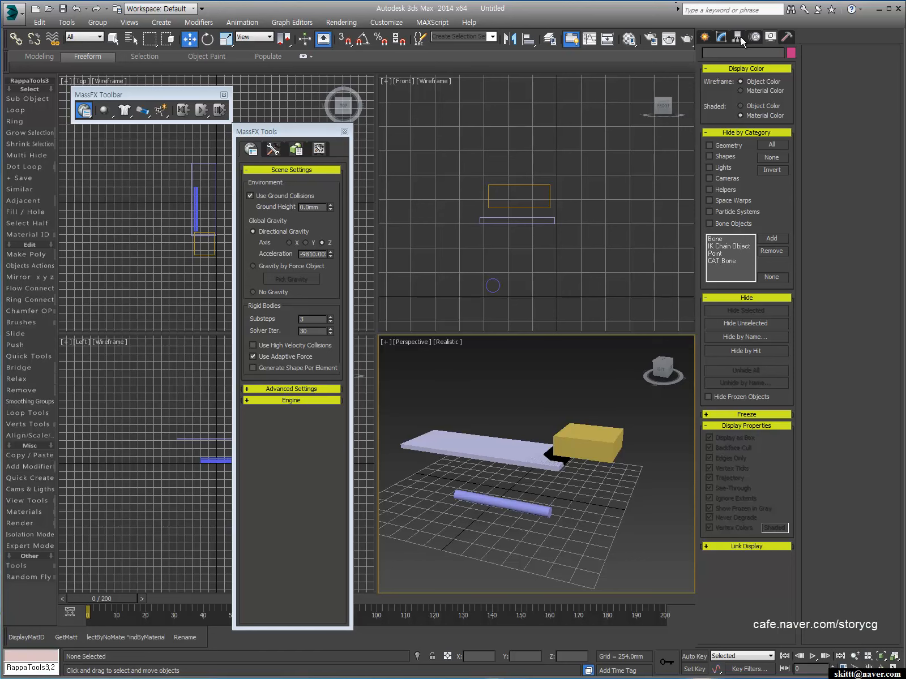
pyautogui.click(705, 37)
pyautogui.click(776, 54)
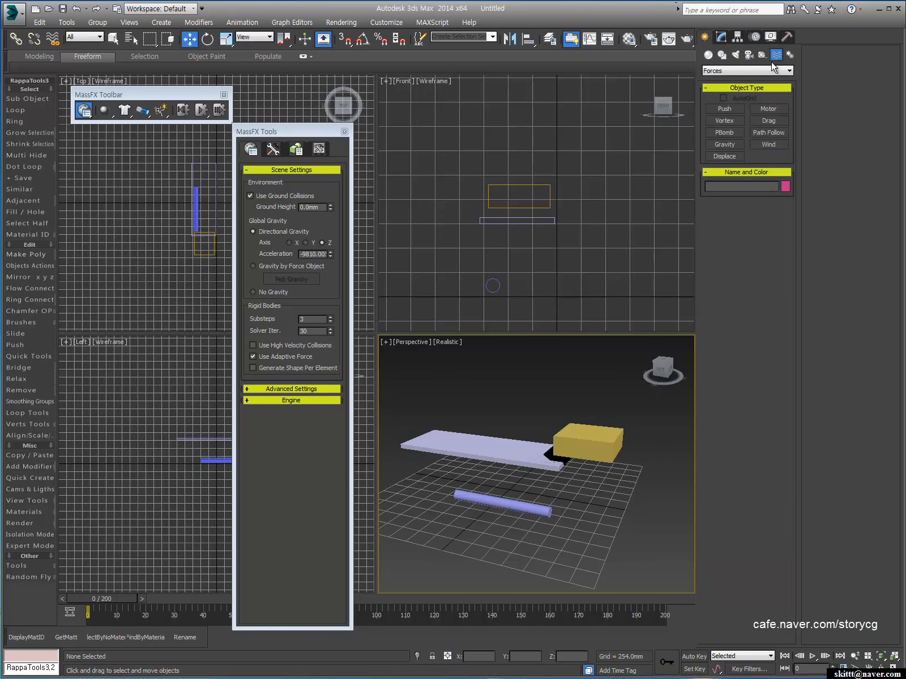
pyautogui.click(724, 145)
pyautogui.moveTo(600, 210); pyautogui.dragTo(635, 245)
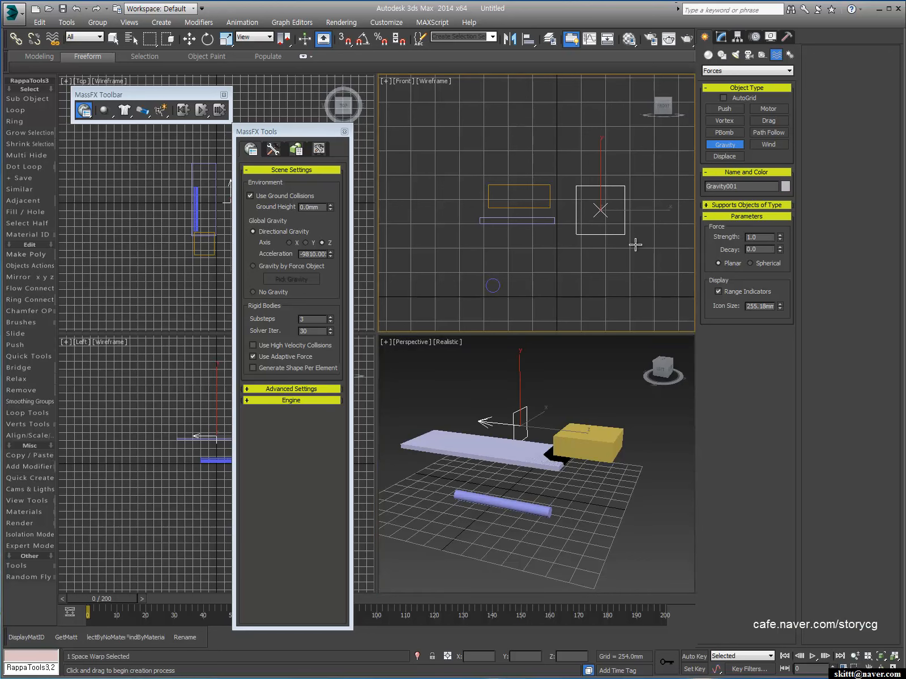
pyautogui.press('w')
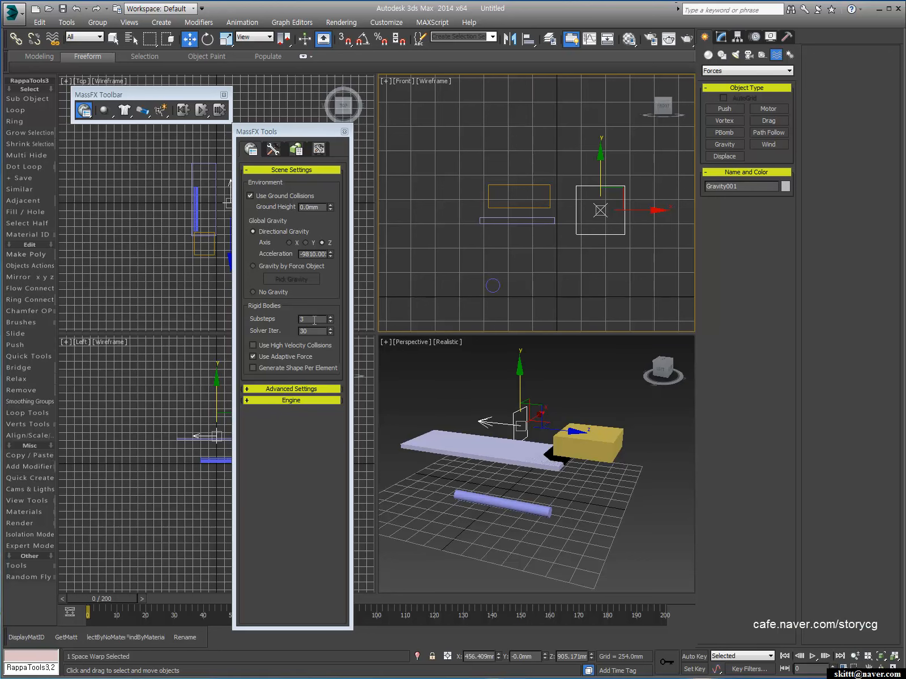
# - Examine the rigid body Substeps and Solver Iterations values in the scene settings, with the selection cleared
pyautogui.click(314, 320)
pyautogui.click(310, 332)
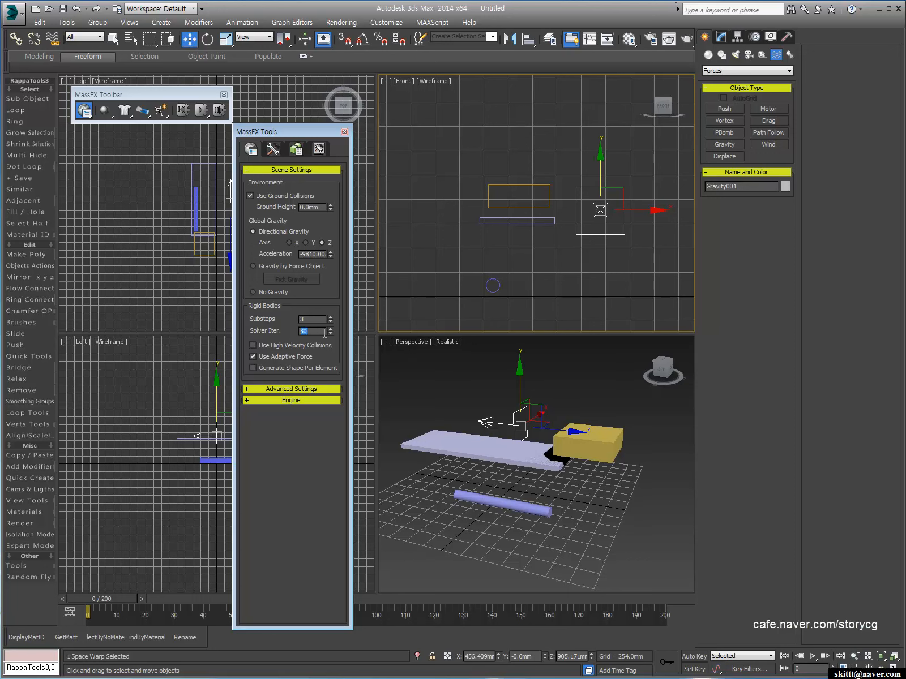
pyautogui.doubleClick(305, 331)
pyautogui.click(311, 332)
pyautogui.doubleClick(326, 320)
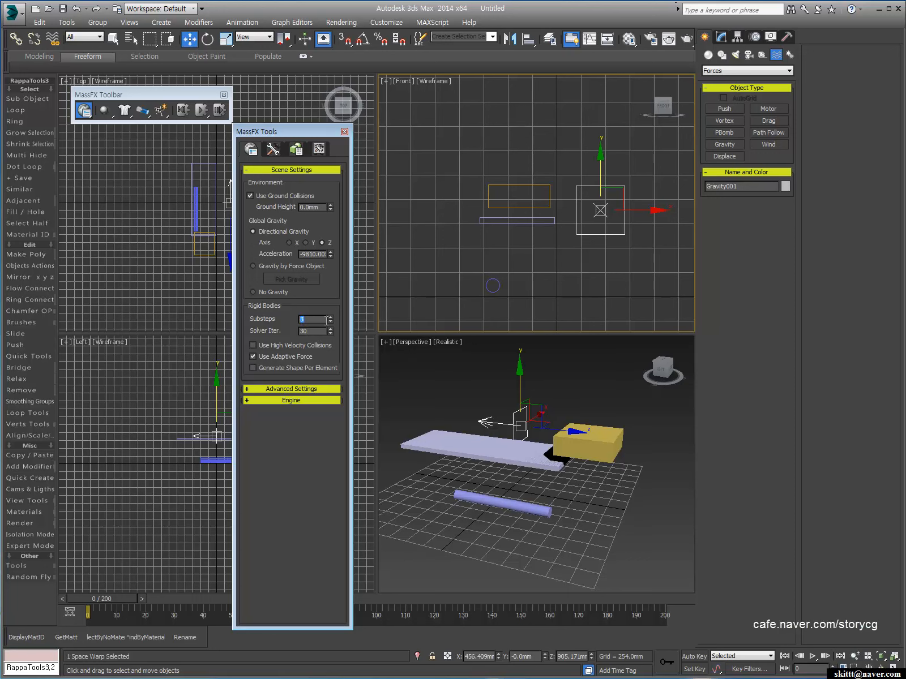
pyautogui.click(312, 322)
pyautogui.click(464, 375)
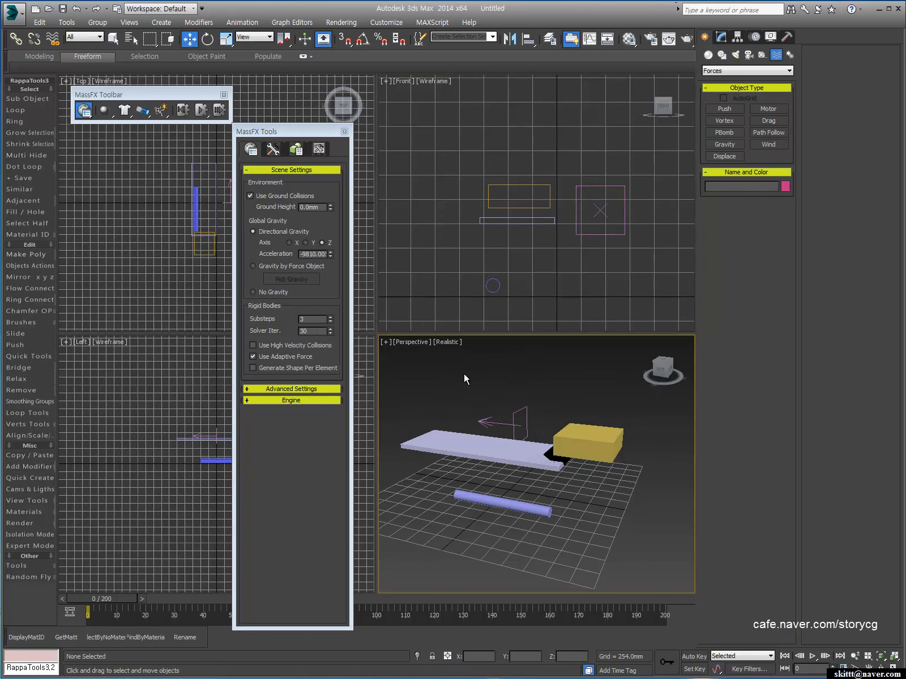
pyautogui.click(527, 403)
pyautogui.click(485, 386)
pyautogui.click(274, 443)
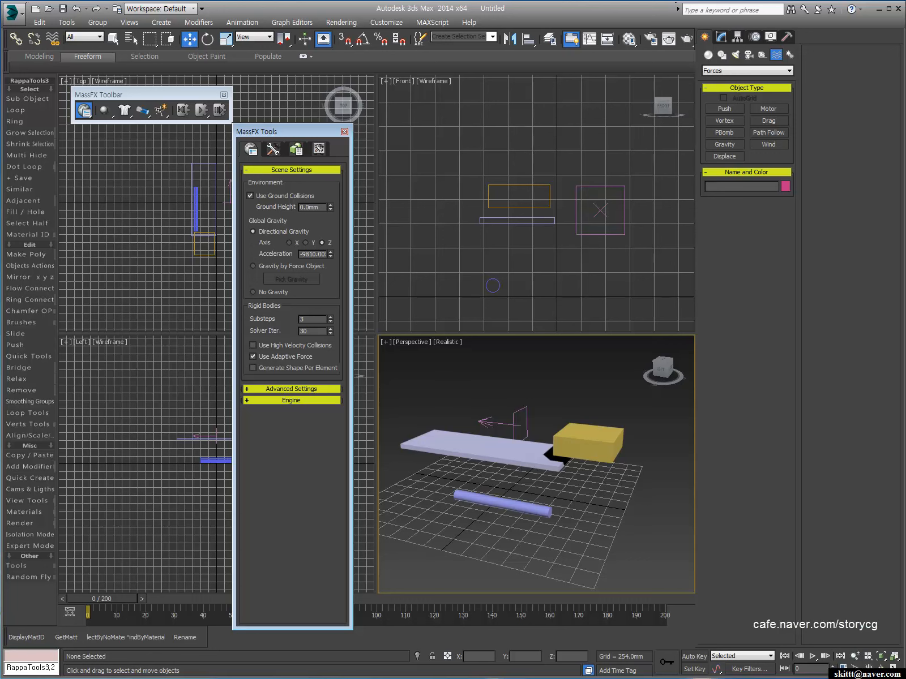
# - Set the MassFX rigid body Substeps to 4
pyautogui.moveTo(330, 321); pyautogui.dragTo(331, 334)
pyautogui.click(330, 323)
pyautogui.click(313, 321)
pyautogui.click(312, 332)
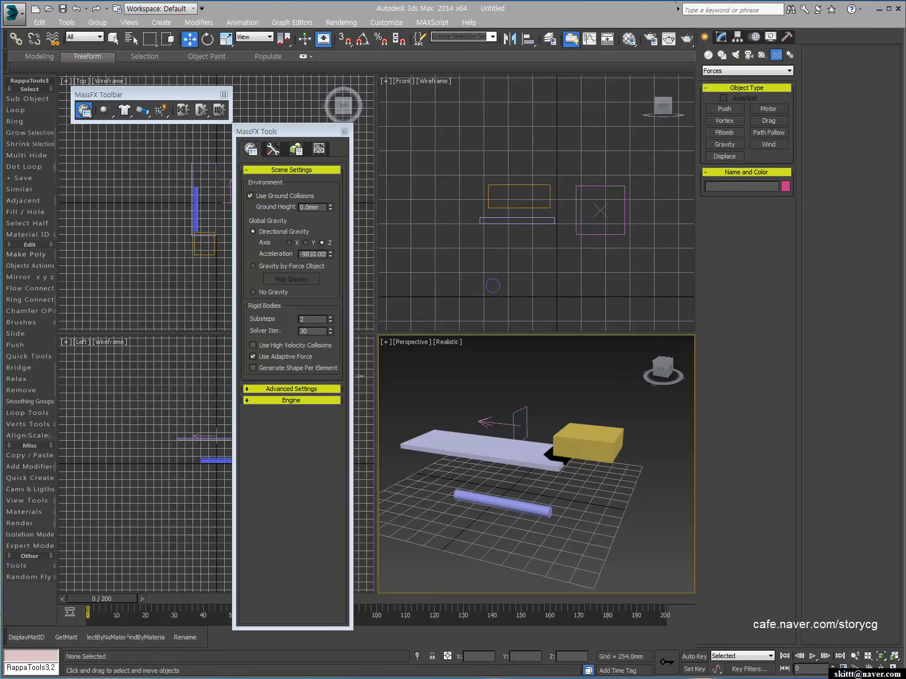
pyautogui.click(305, 320)
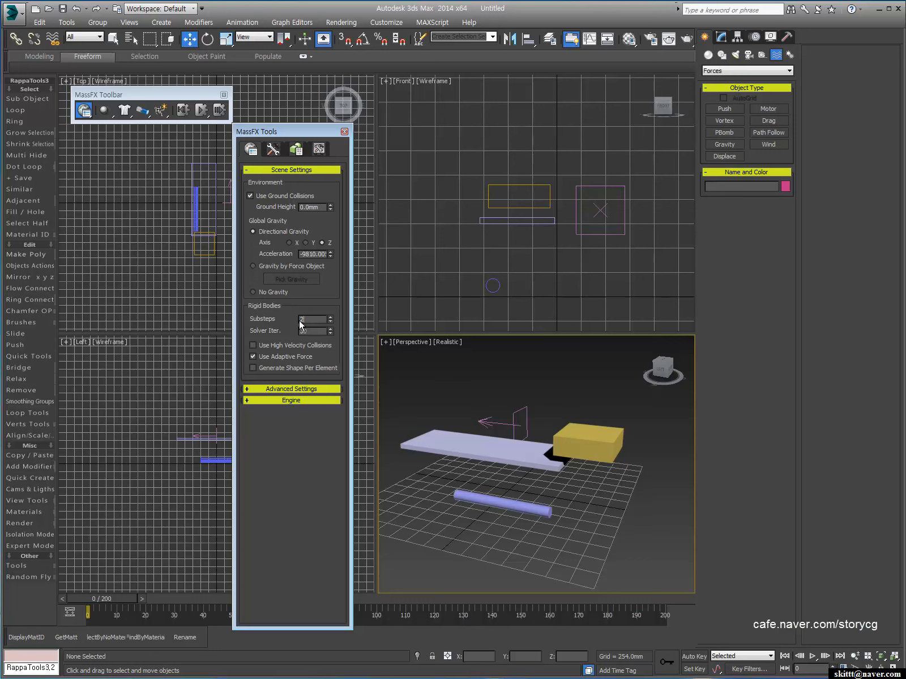
pyautogui.write('4')
pyautogui.click(315, 331)
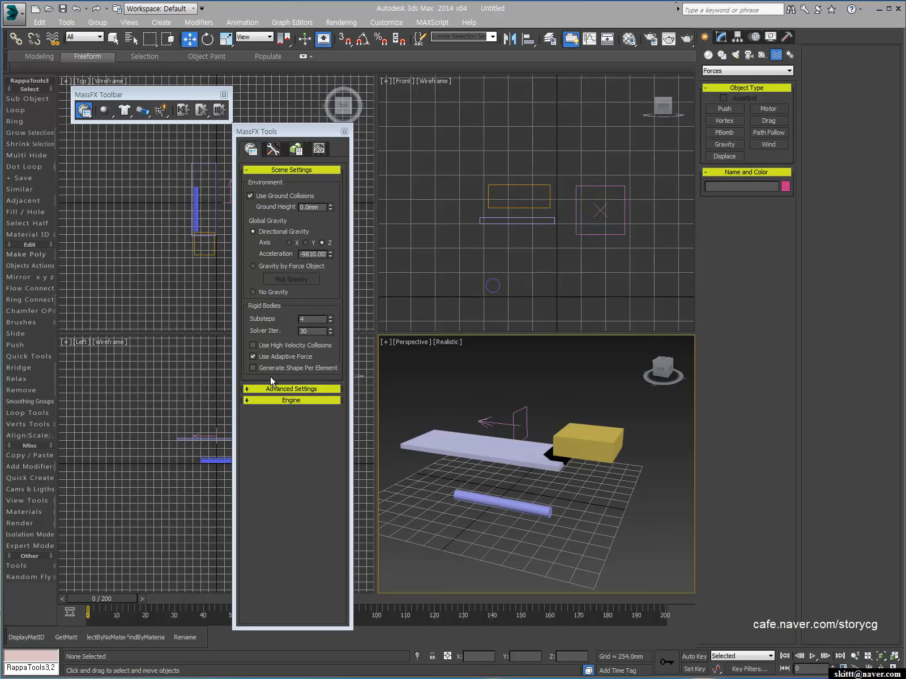
# - Move the MassFX Tools window off the Left and Top views, and show the yellow box's rigid body properties and type options
pyautogui.click(300, 499)
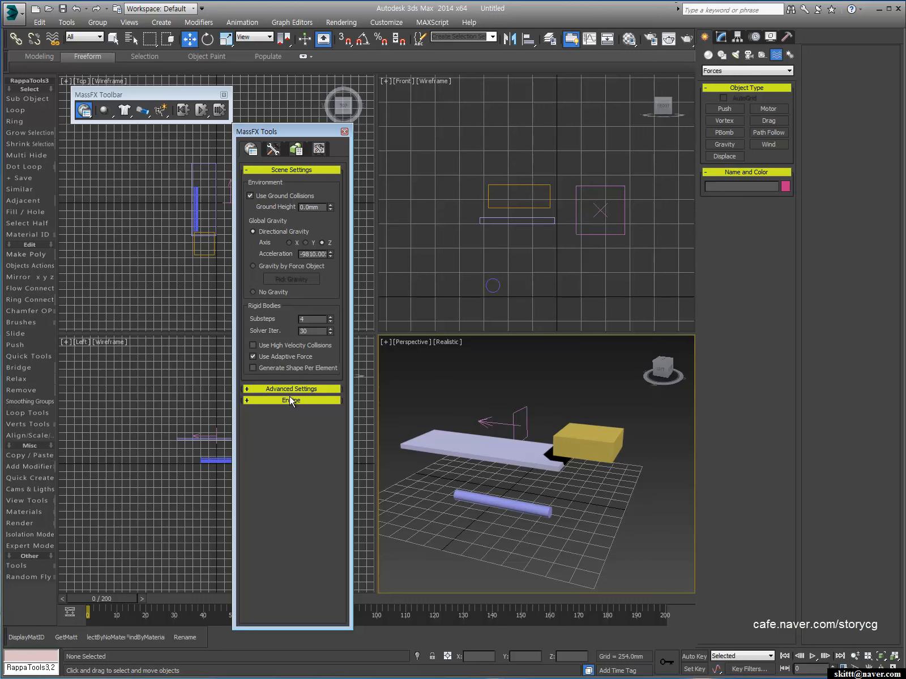
pyautogui.click(253, 356)
pyautogui.moveTo(139, 142); pyautogui.dragTo(144, 150)
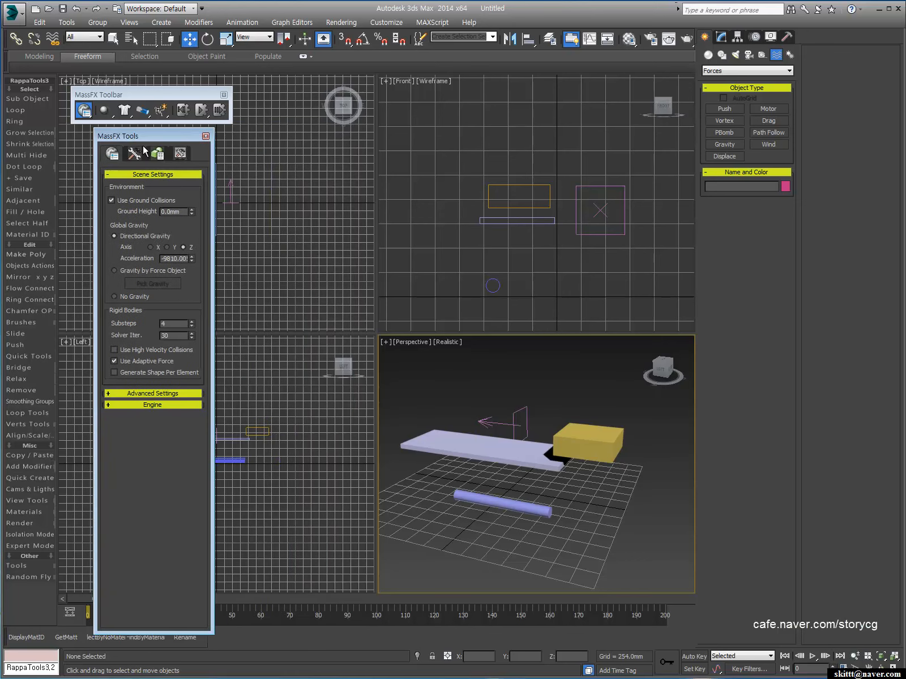
pyautogui.click(607, 449)
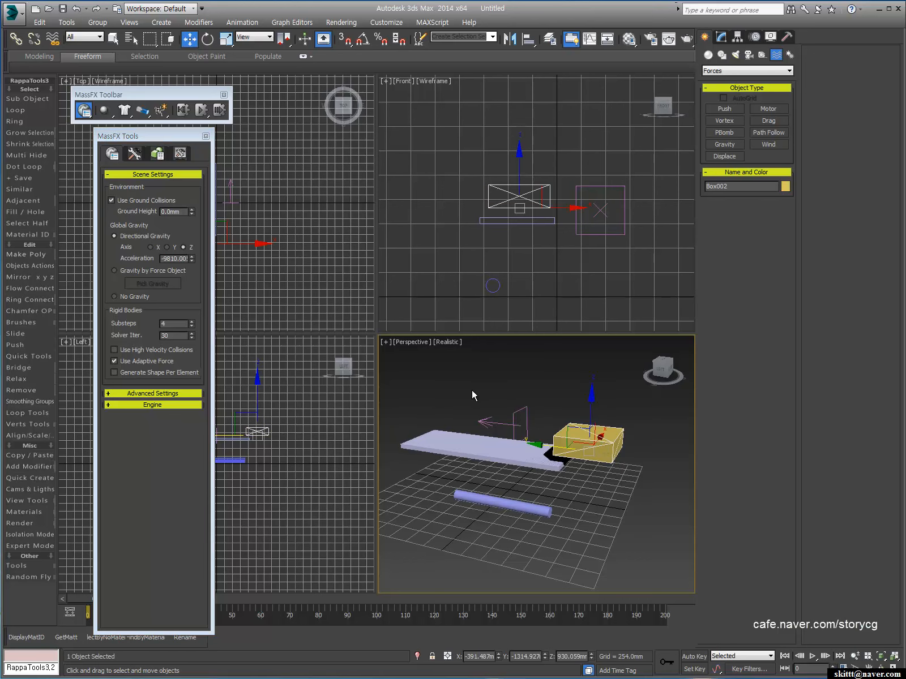
pyautogui.click(158, 154)
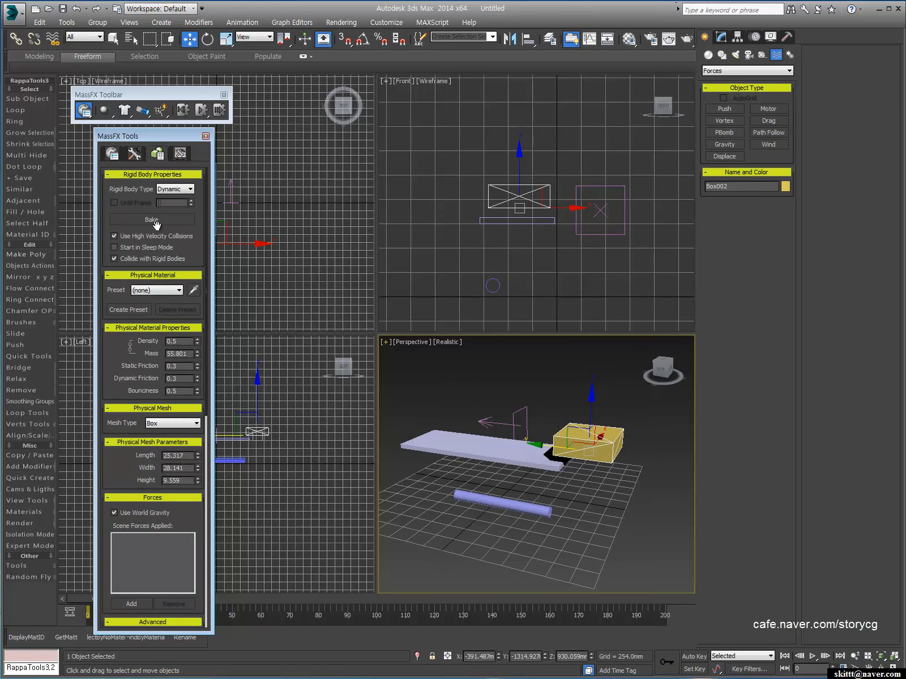
pyautogui.moveTo(111, 356); pyautogui.dragTo(91, 374)
pyautogui.moveTo(104, 109); pyautogui.dragTo(139, 94)
pyautogui.click(180, 191)
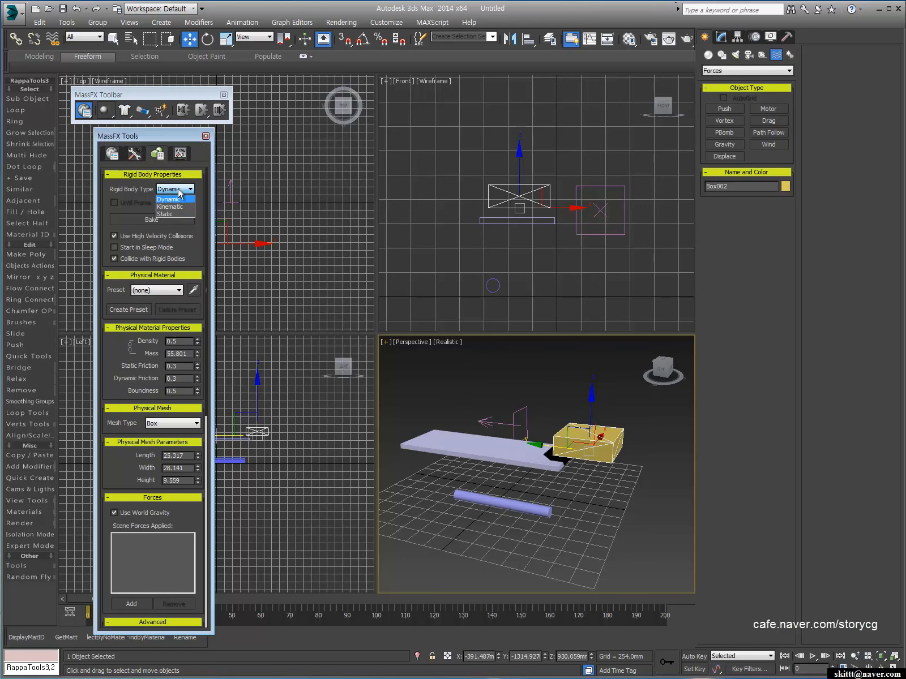
pyautogui.click(485, 532)
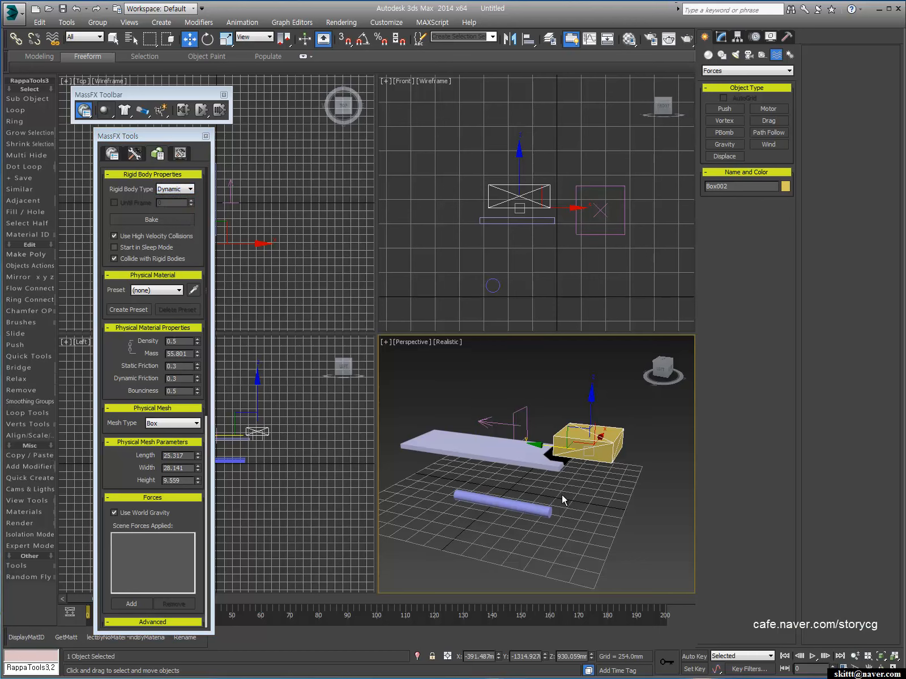
# - Run the simulation with the yellow box as a Dynamic body, and reset it
pyautogui.click(615, 488)
pyautogui.hotkey('ctrl', 'z')
pyautogui.click(193, 114)
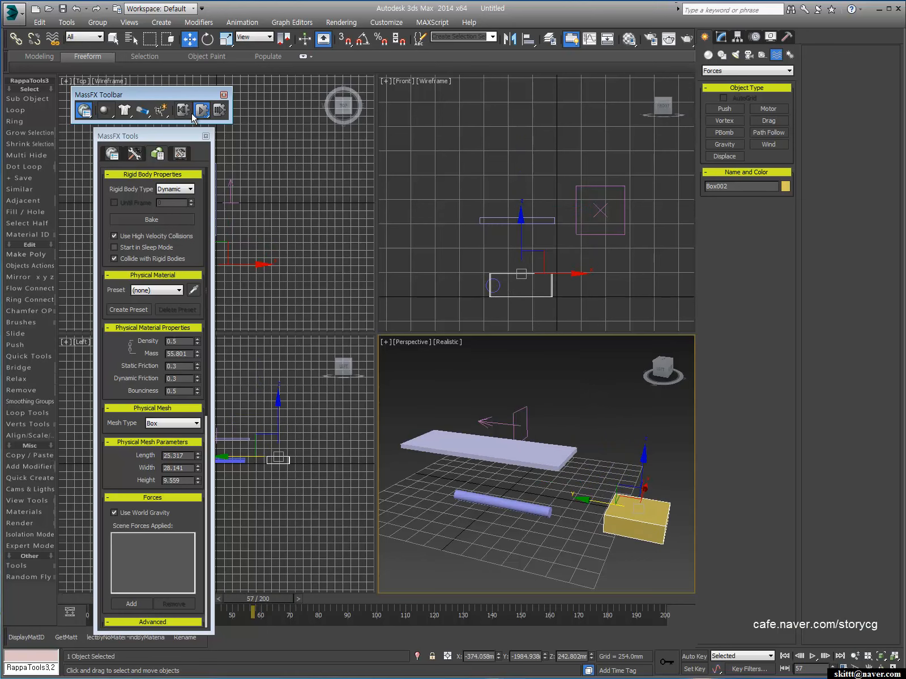
pyautogui.click(182, 109)
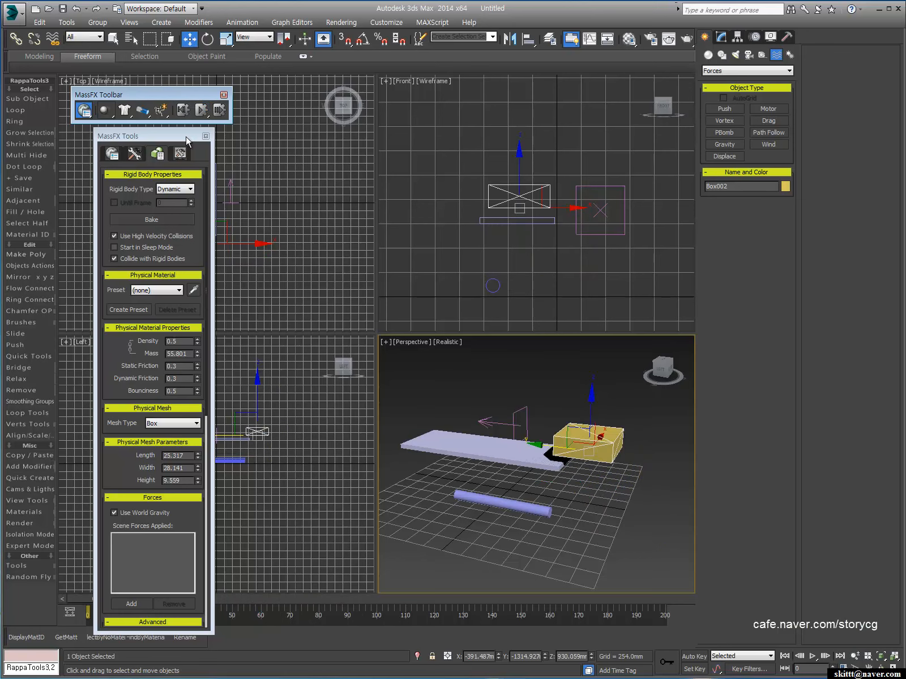
# - Make the yellow box a Kinematic rigid body until frame 30
pyautogui.click(171, 191)
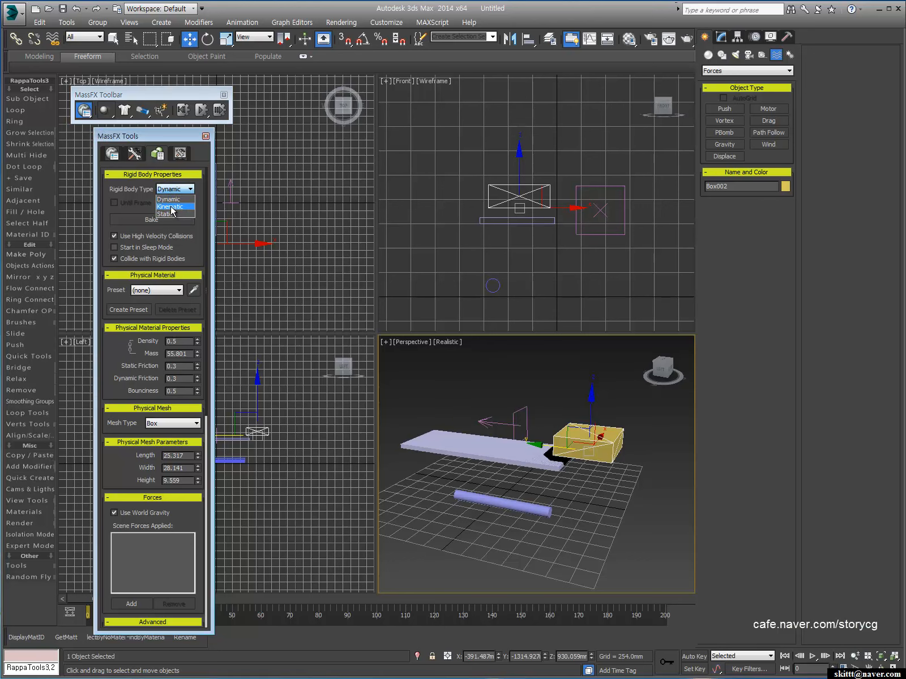
pyautogui.click(170, 199)
pyautogui.click(116, 202)
pyautogui.moveTo(171, 204); pyautogui.dragTo(127, 204)
pyautogui.write('30')
pyautogui.press('Return')
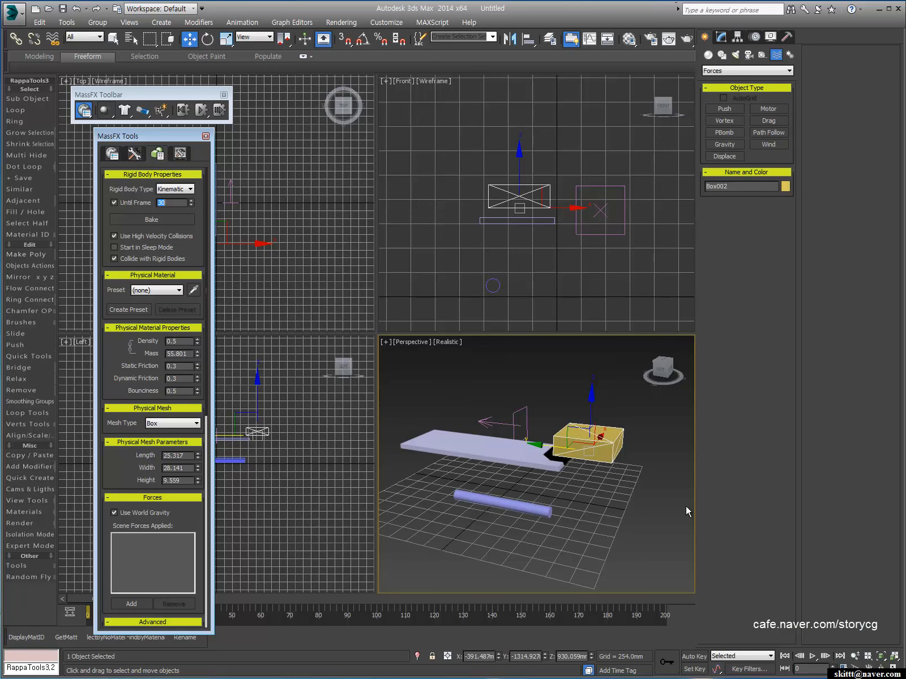
# - Clear the selection, run the simulation with the kinematic box, and reset it
pyautogui.click(601, 501)
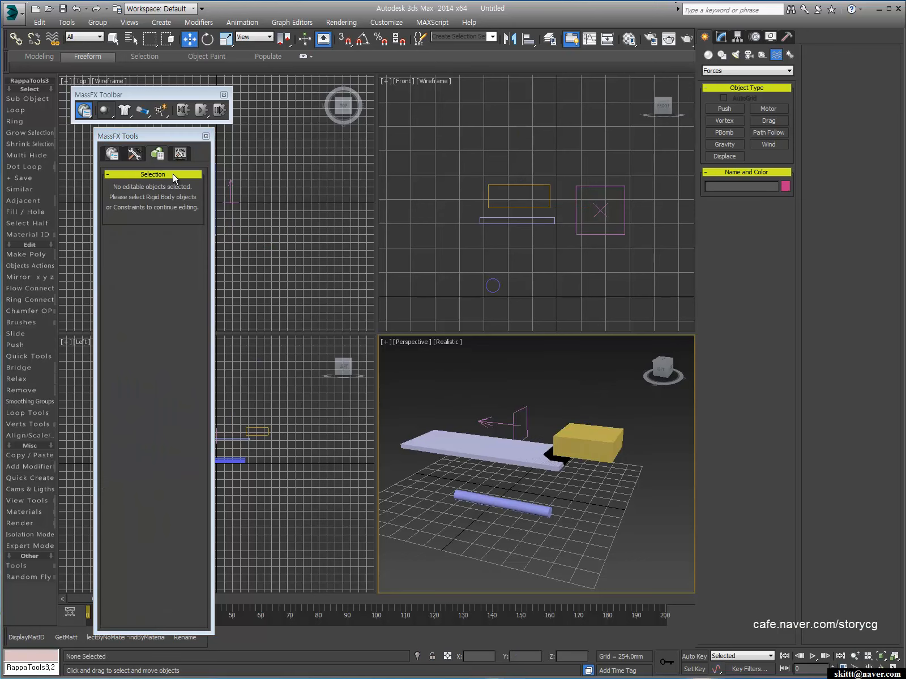
pyautogui.click(201, 109)
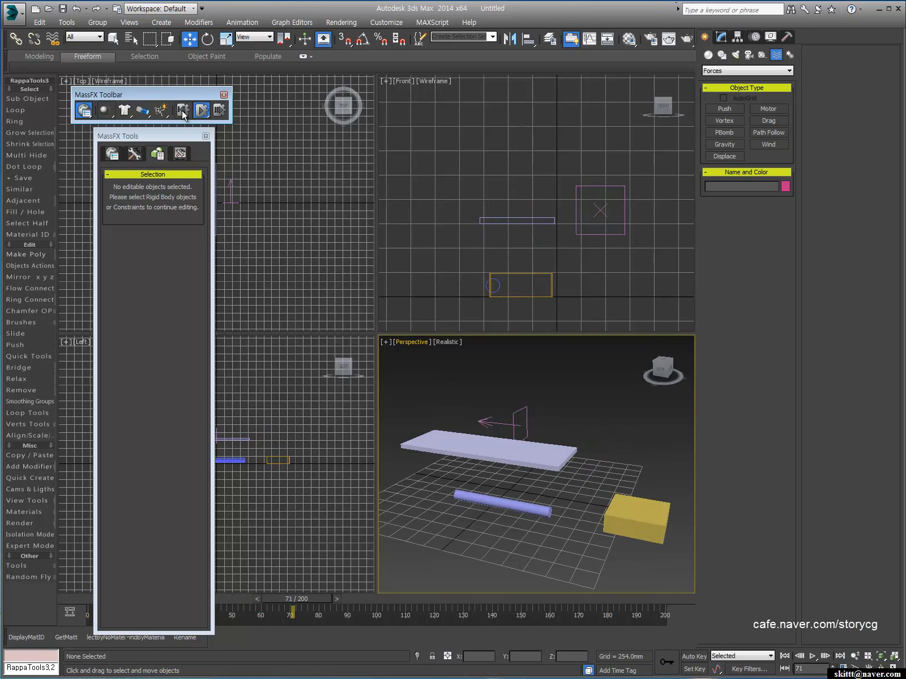
pyautogui.click(183, 112)
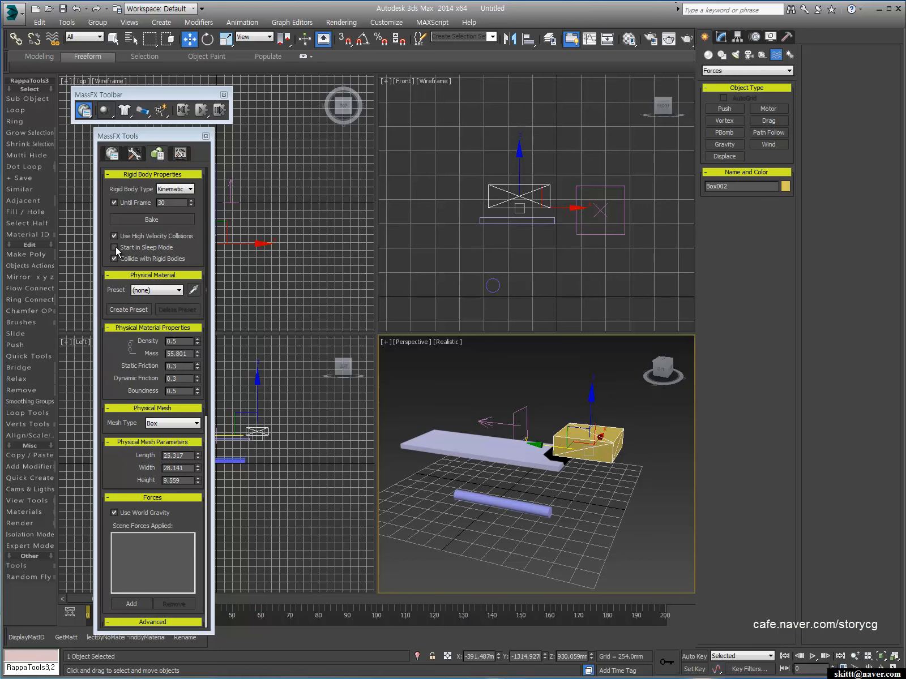
# - Enable Start in Sleep Mode for the yellow box, then run and reset the simulation
pyautogui.click(619, 520)
pyautogui.click(587, 446)
pyautogui.click(119, 248)
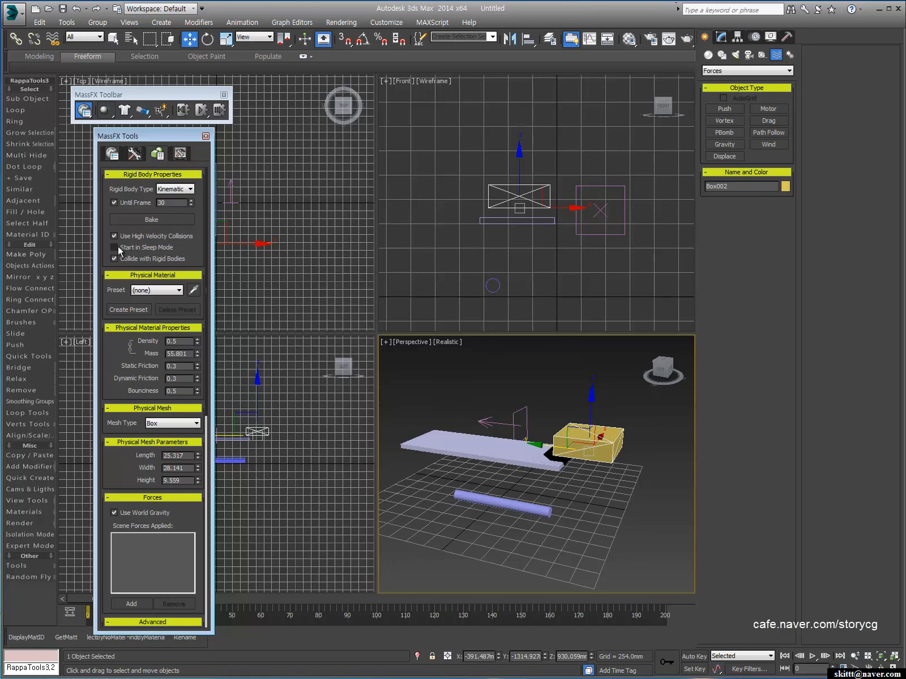
pyautogui.click(201, 112)
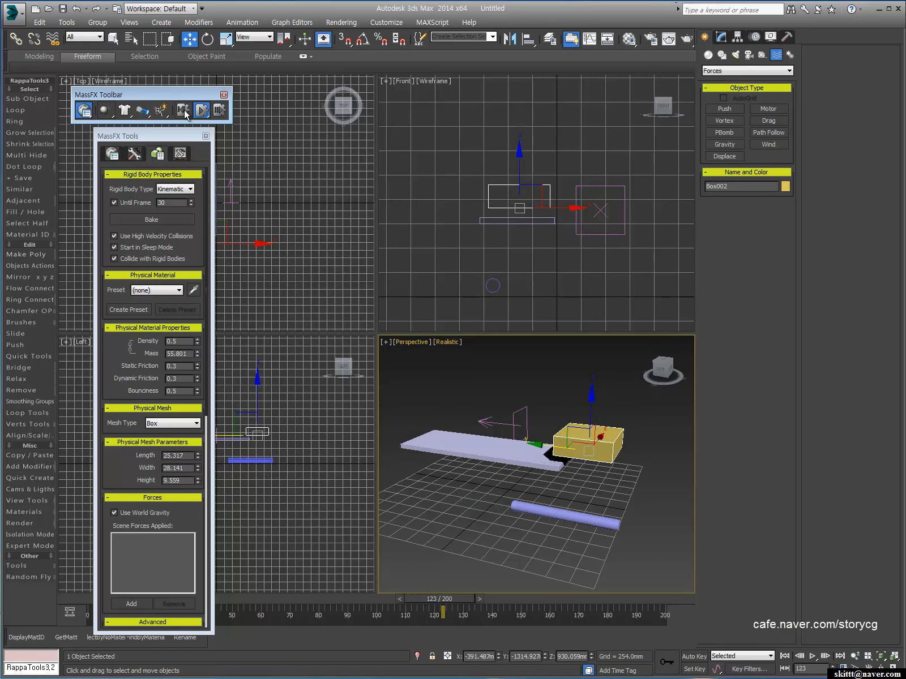
pyautogui.click(183, 111)
# - Create a sphere of about 63 mm radius above the yellow box in the Front view
pyautogui.click(637, 517)
pyautogui.click(592, 442)
pyautogui.click(708, 54)
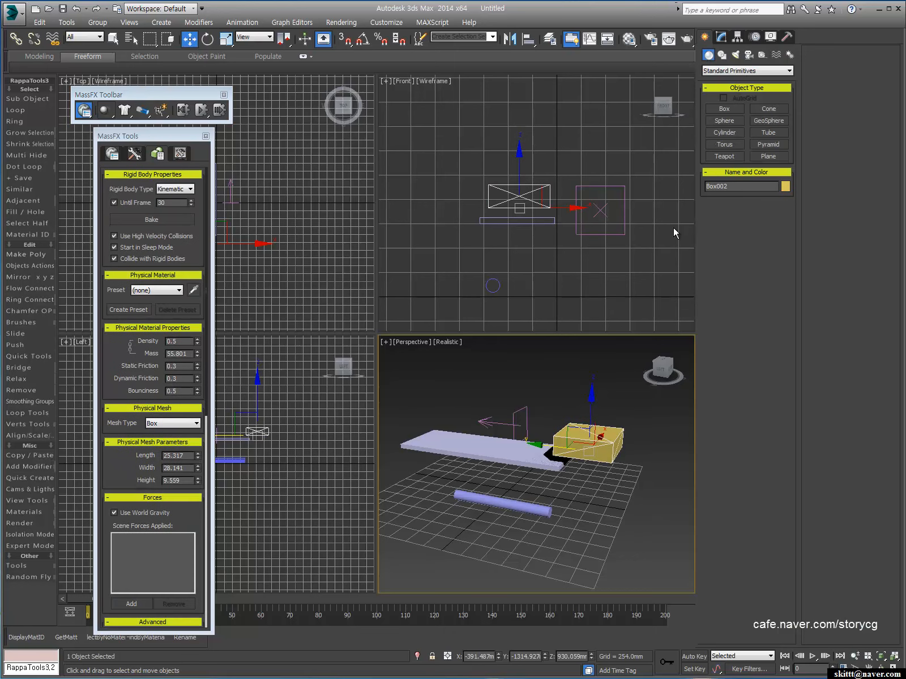
pyautogui.click(724, 121)
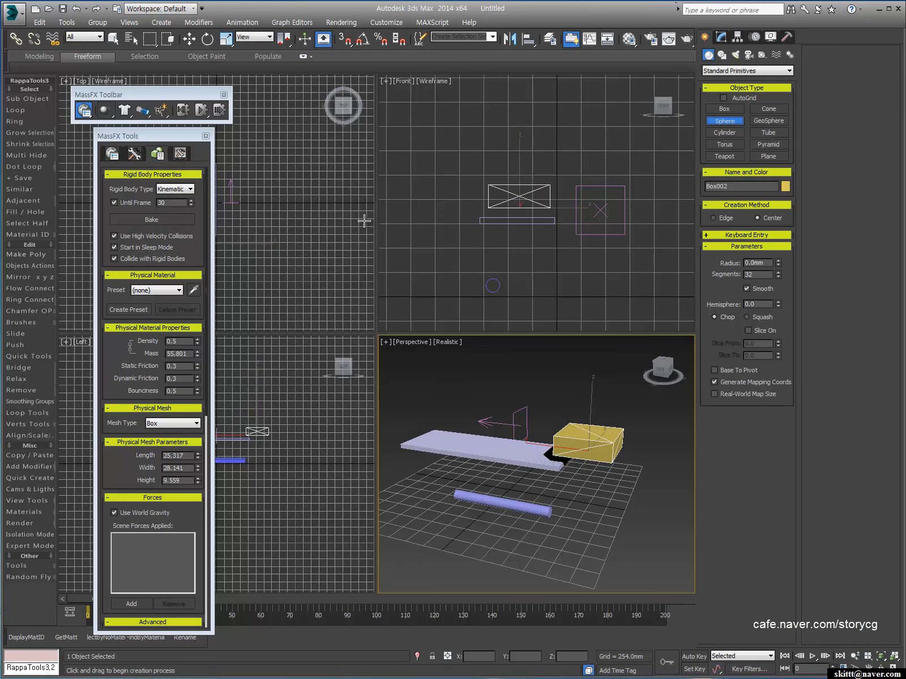
pyautogui.moveTo(522, 150); pyautogui.dragTo(526, 154)
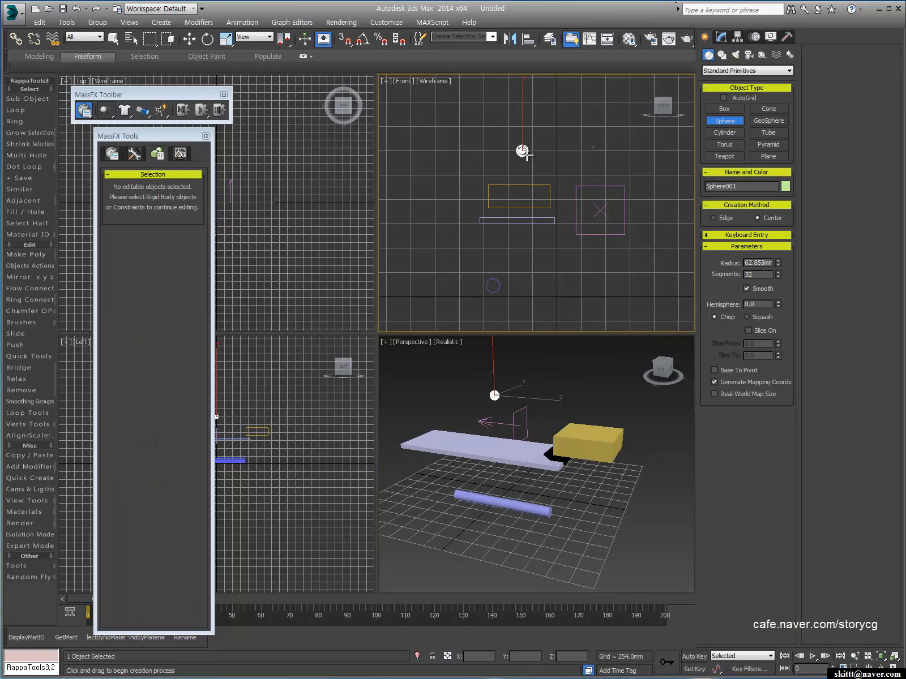
# - Move the sphere high above the yellow box in the Perspective view, to about Y -1367 mm and Z 2340 mm
pyautogui.rightClick(556, 369)
pyautogui.press('t')
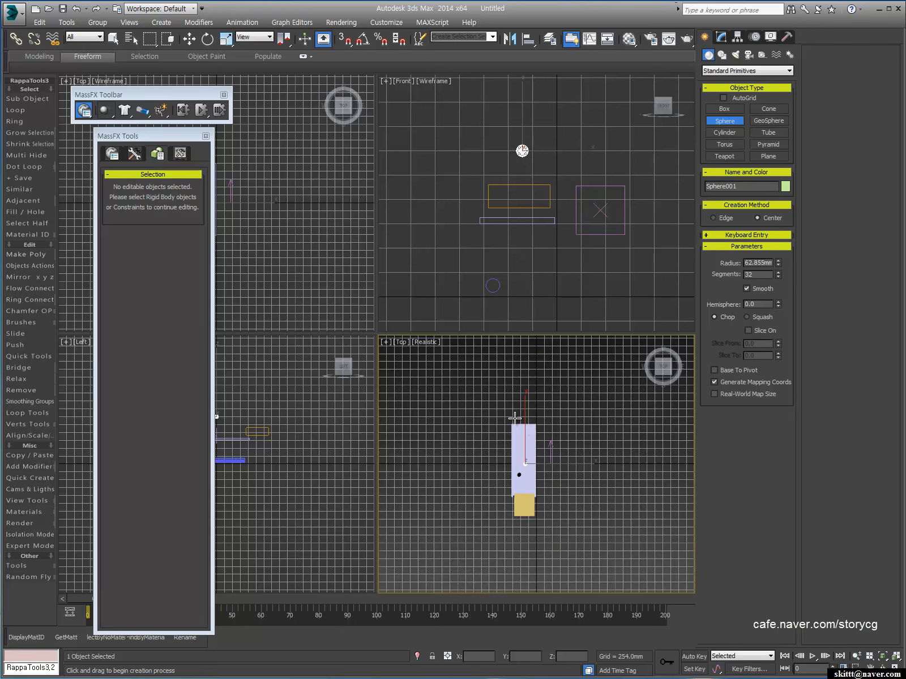
pyautogui.press('p')
pyautogui.keyDown('alt'); pyautogui.moveTo(527, 482); pyautogui.dragTo(558, 471, button='middle'); pyautogui.keyUp('alt')
pyautogui.scroll(4, 542, 471)
pyautogui.press('w')
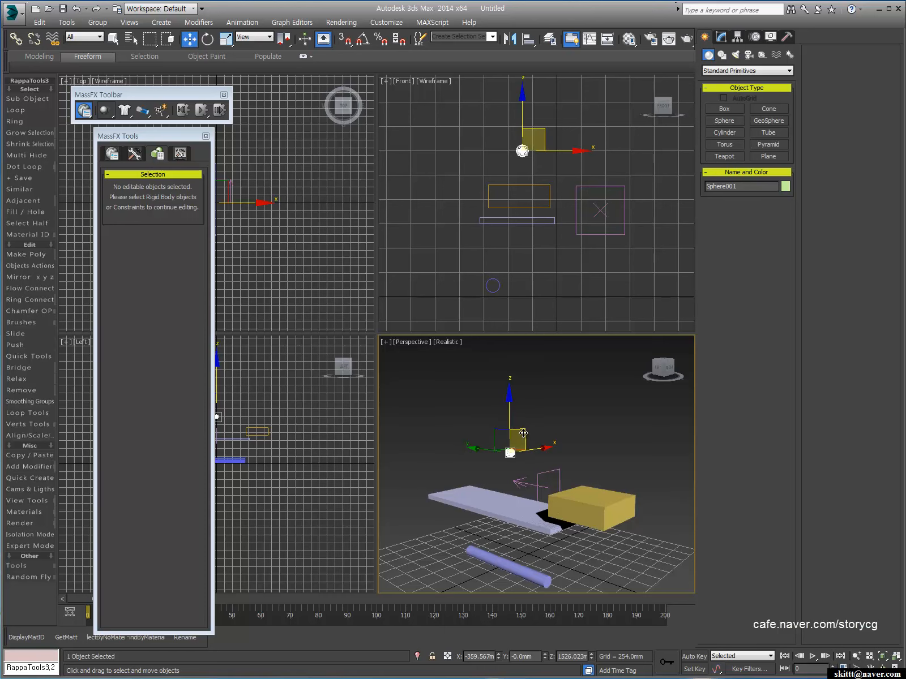
pyautogui.moveTo(503, 437); pyautogui.dragTo(600, 336)
# - Make the sphere a Dynamic rigid body, then run and reset the simulation
pyautogui.moveTo(105, 113); pyautogui.dragTo(108, 126)
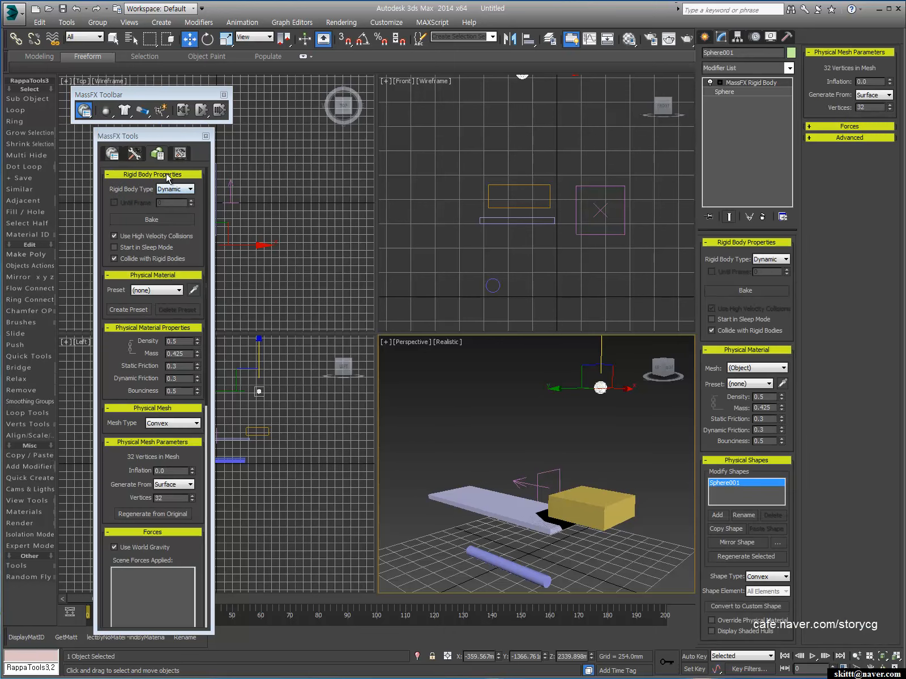
pyautogui.click(205, 117)
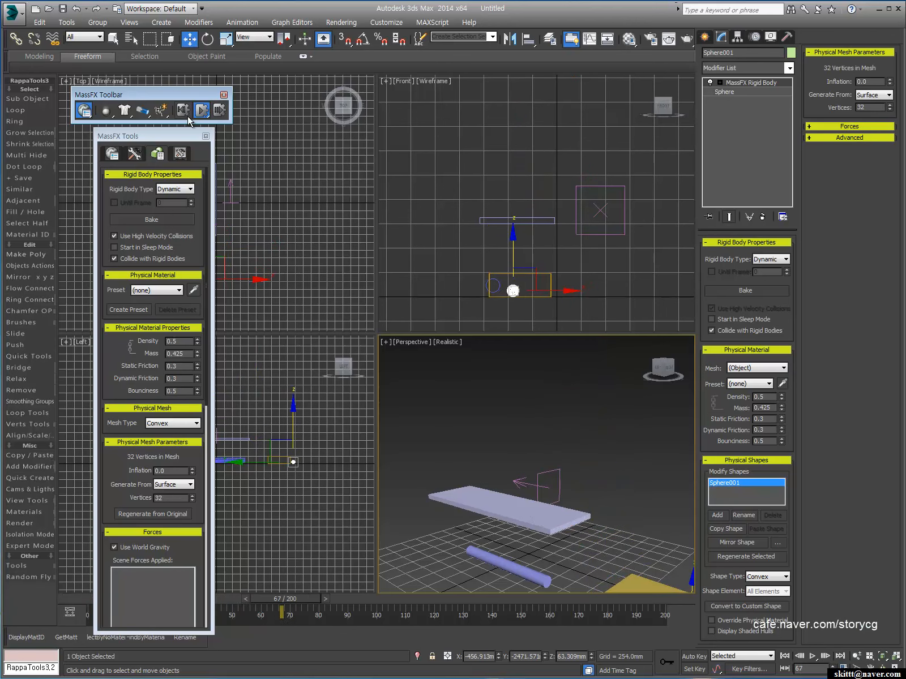
pyautogui.click(182, 109)
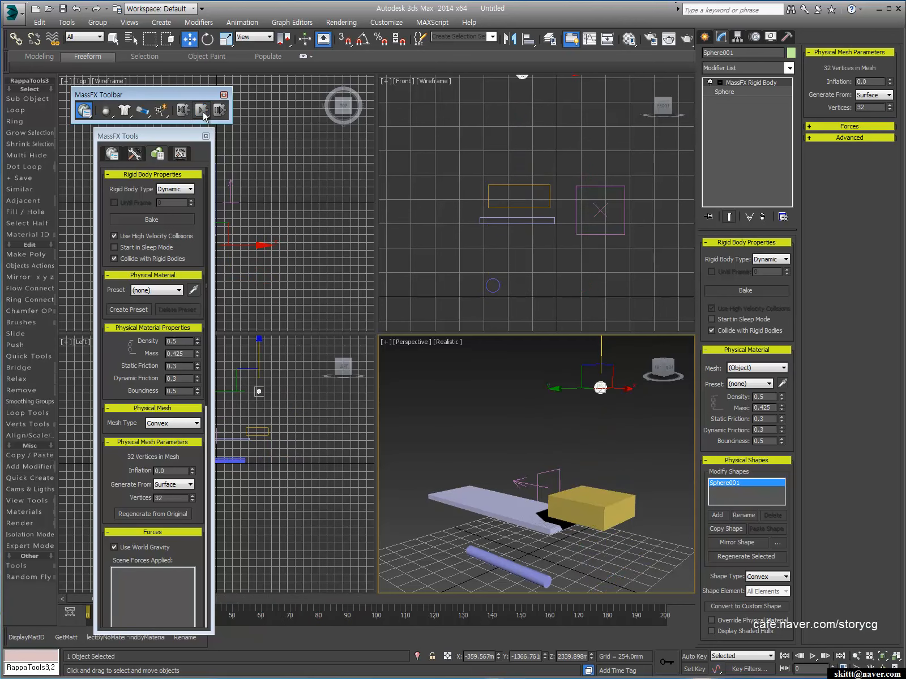
# - Make the yellow box a Dynamic rigid body with Until Frame off, then run and reset the simulation
pyautogui.click(608, 513)
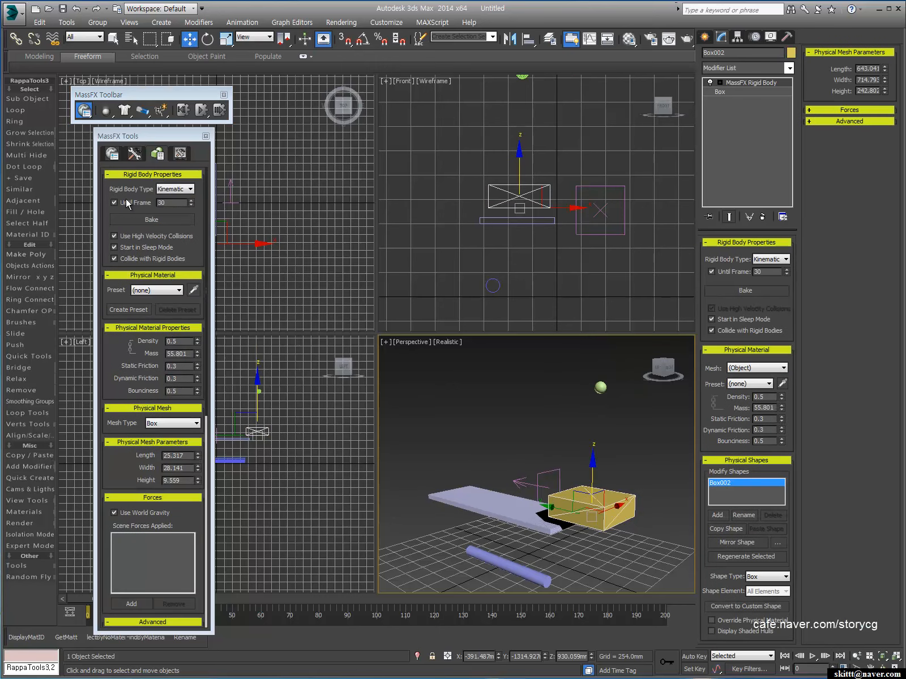
pyautogui.click(127, 203)
pyautogui.click(170, 189)
pyautogui.click(169, 201)
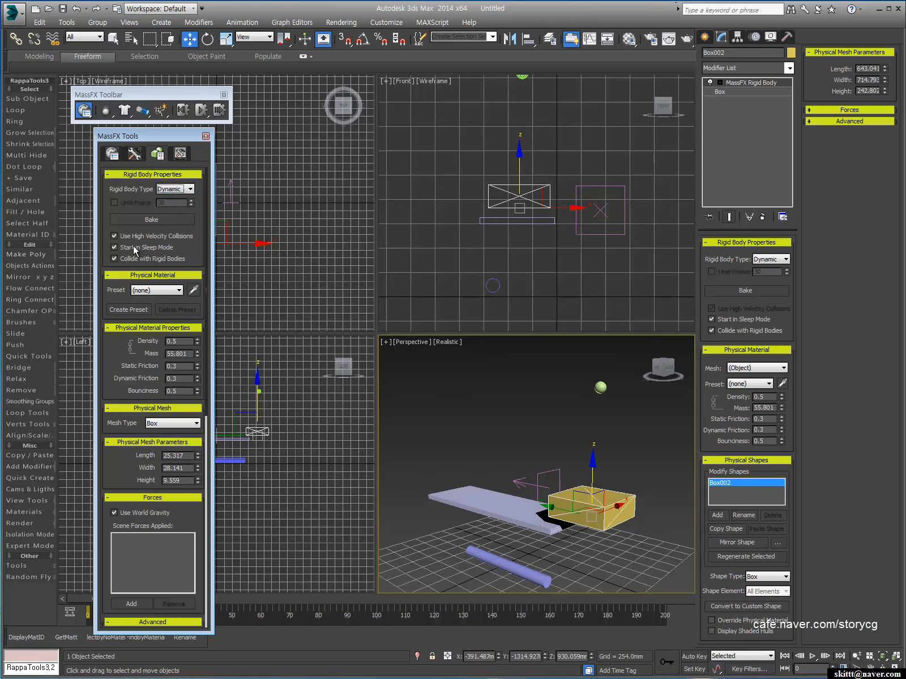
pyautogui.click(201, 110)
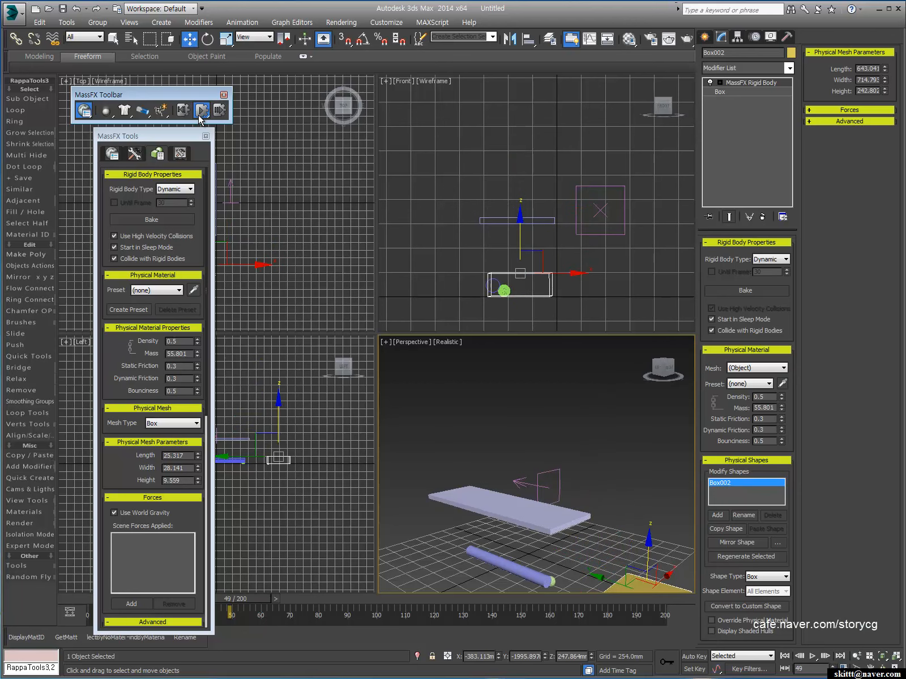
pyautogui.click(182, 110)
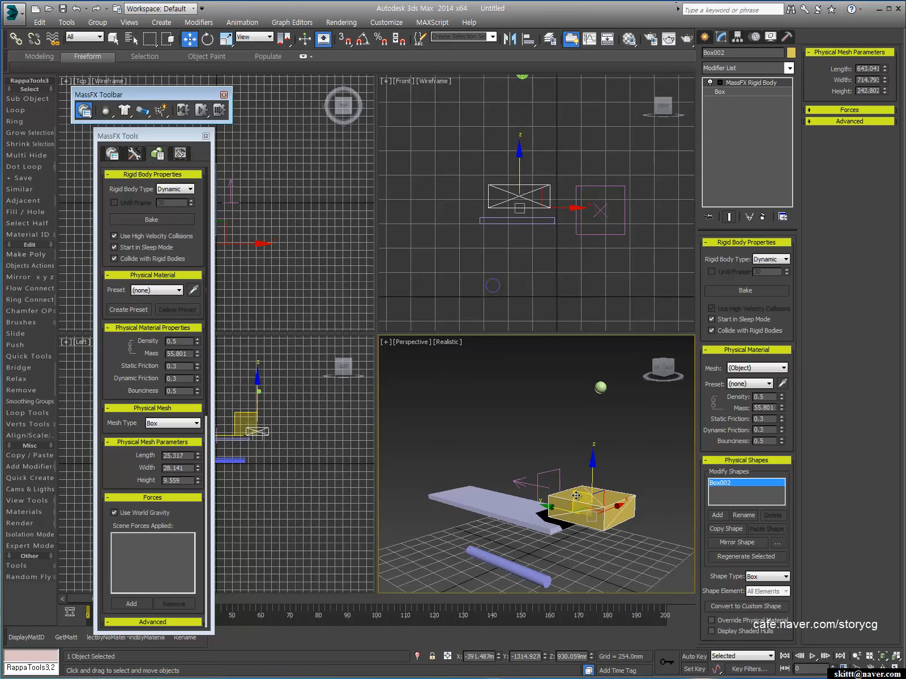
# - Review the rigid body type settings of the yellow box, sphere, plank and cylinder in turn
pyautogui.click(623, 451)
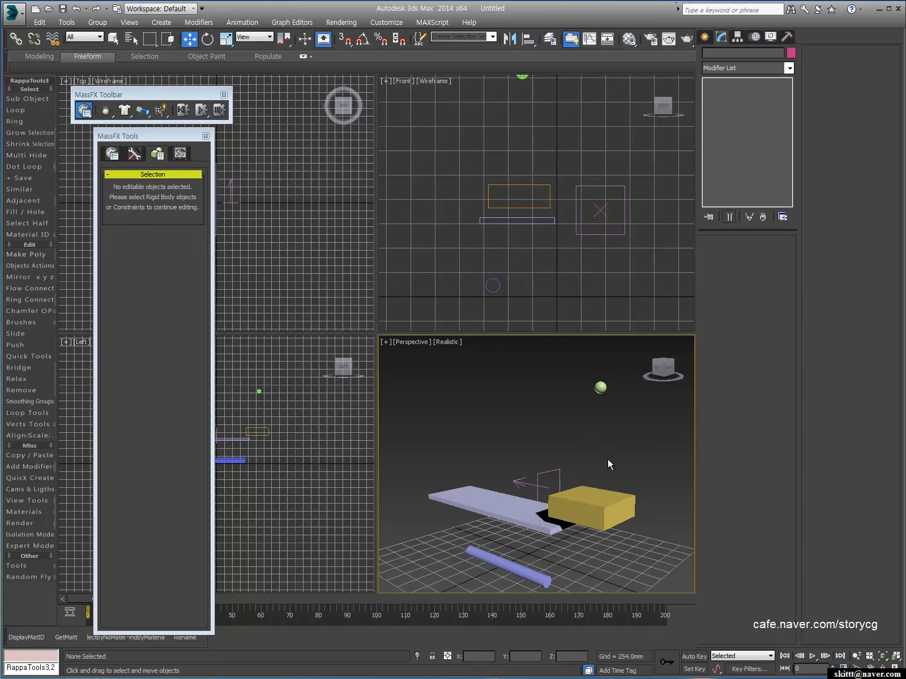
pyautogui.click(596, 516)
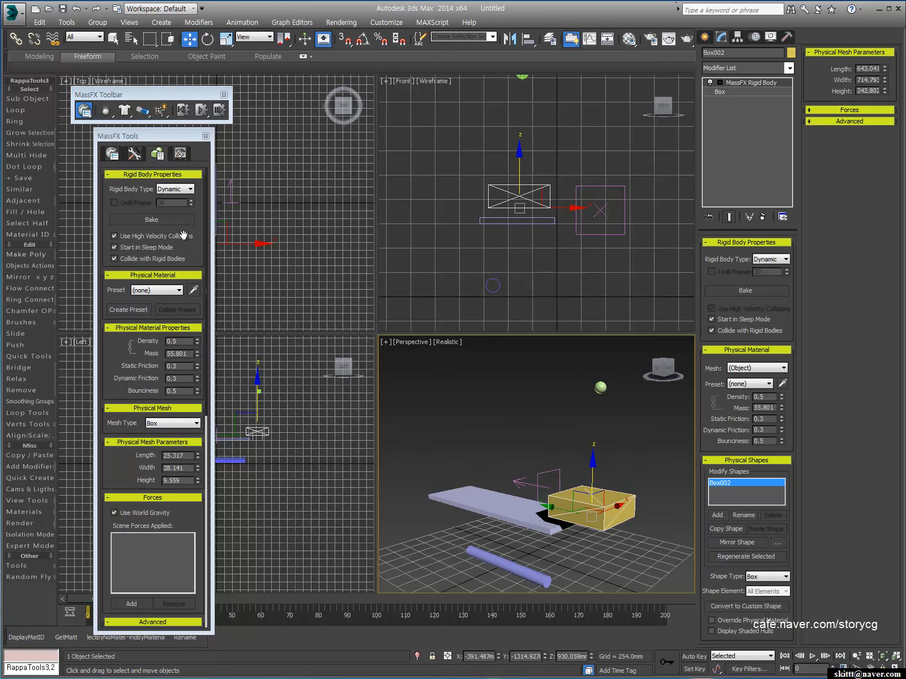
pyautogui.click(175, 190)
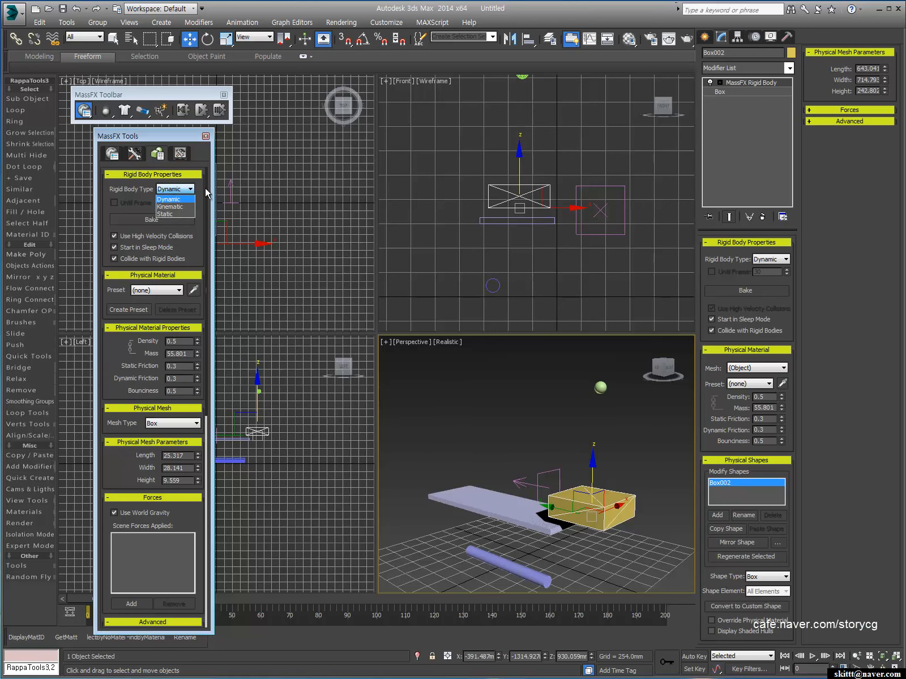
pyautogui.click(191, 191)
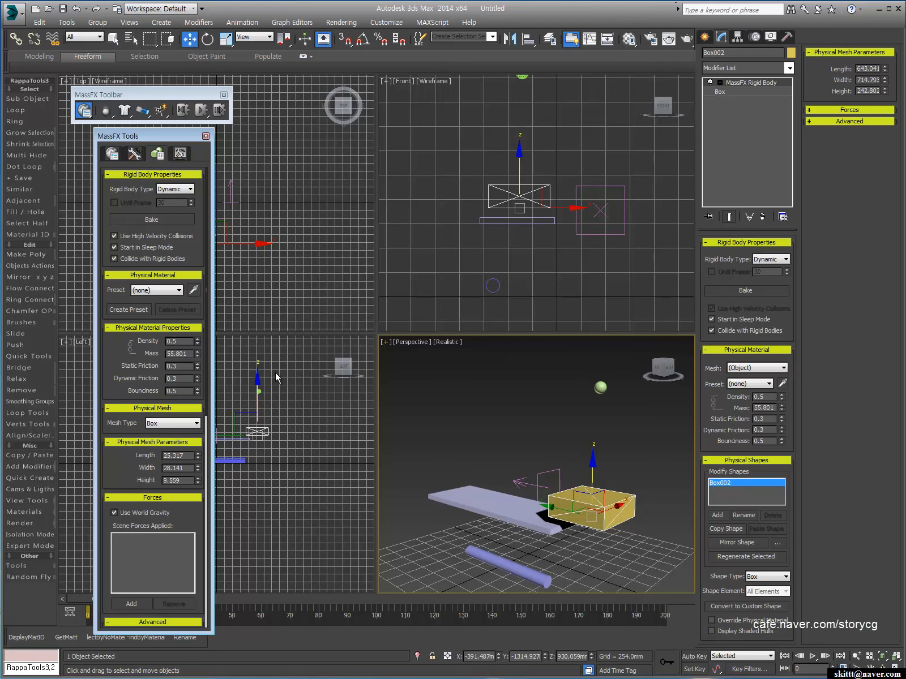
pyautogui.click(600, 390)
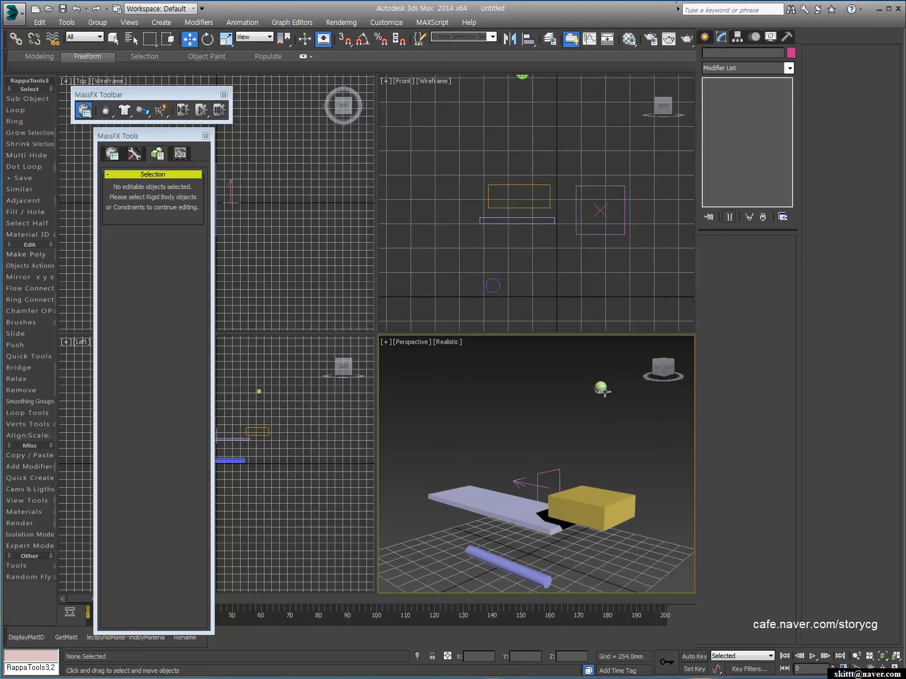
pyautogui.click(600, 389)
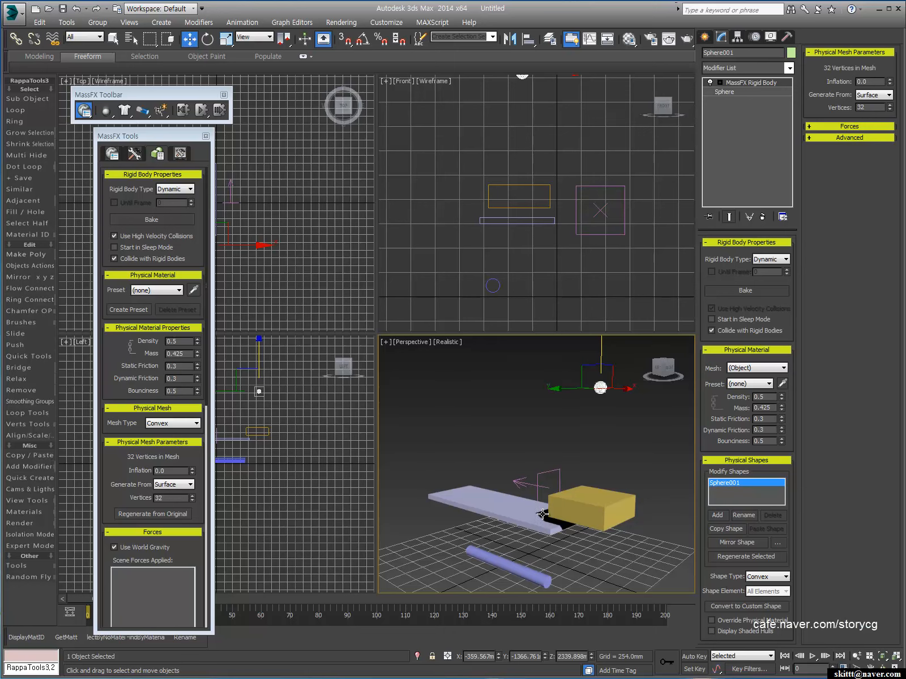
pyautogui.click(493, 508)
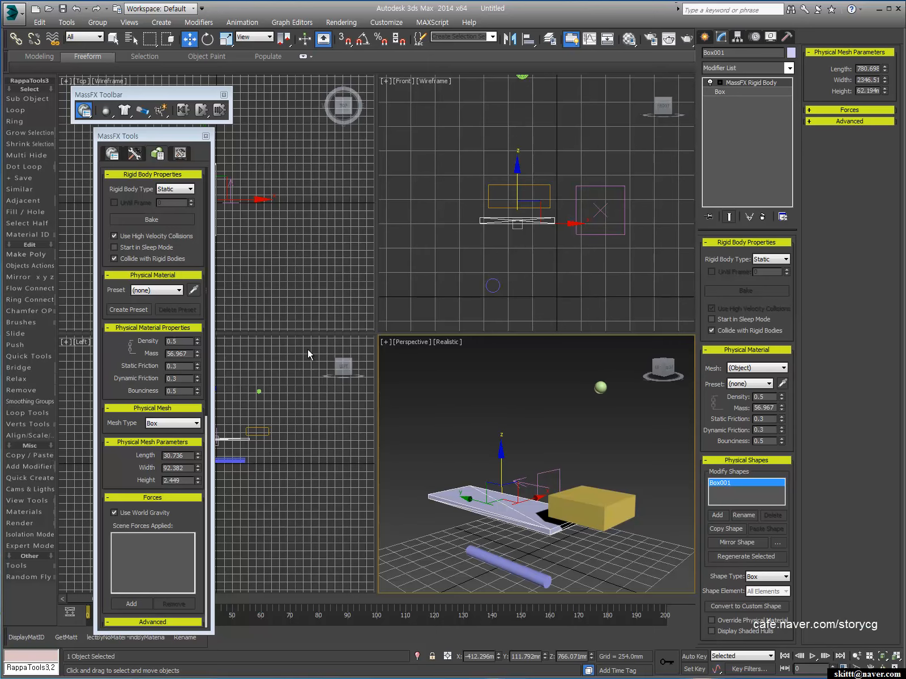
pyautogui.click(491, 561)
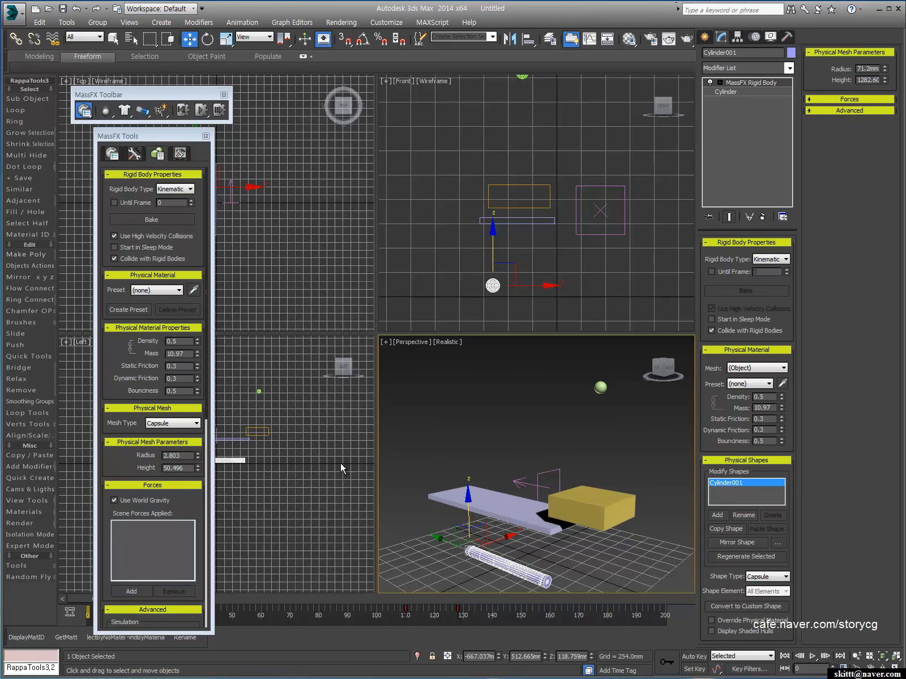
pyautogui.moveTo(587, 560); pyautogui.dragTo(594, 526, button='middle')
pyautogui.click(593, 527)
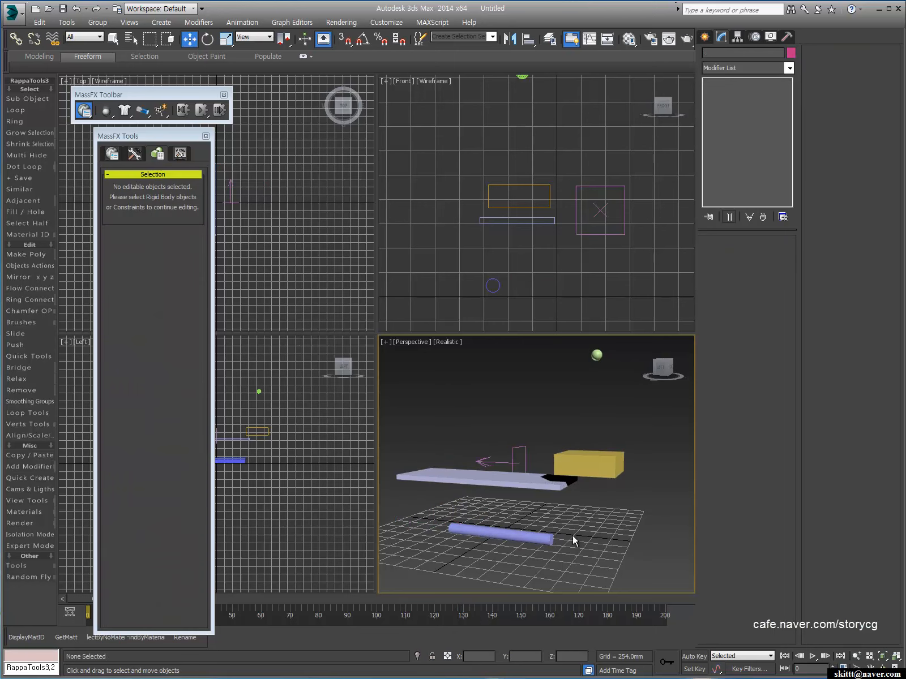
pyautogui.click(496, 533)
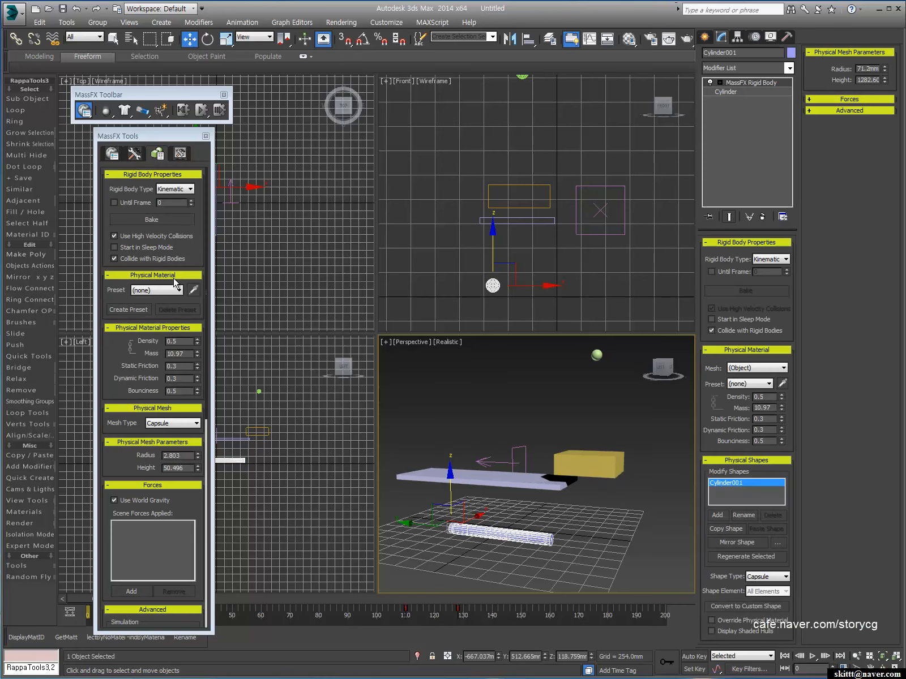
pyautogui.click(454, 399)
# - Try the Cardboard and Concrete physical material presets on the yellow box, then set the preset to (none)
pyautogui.click(585, 461)
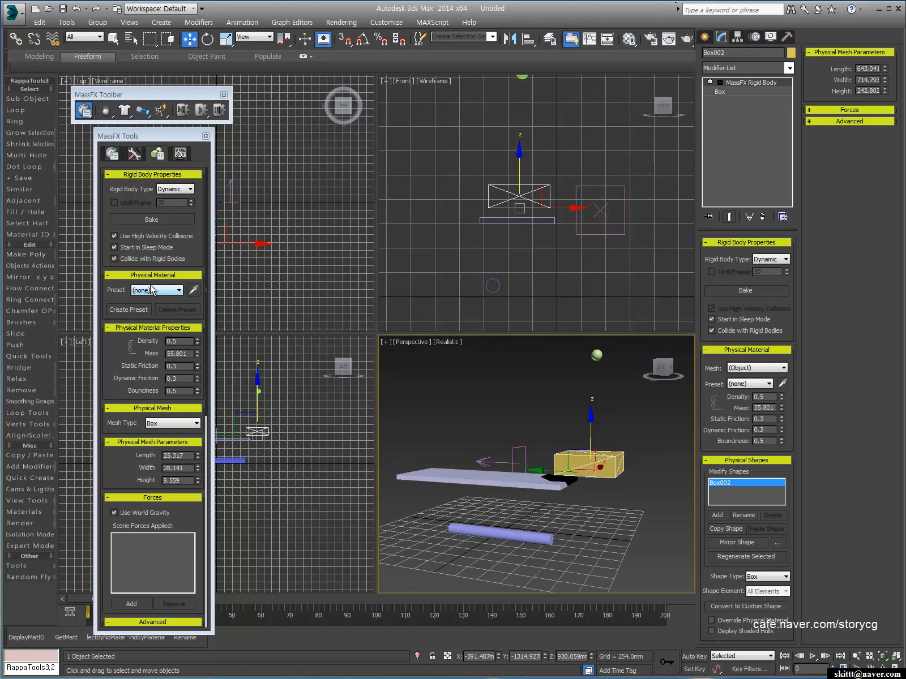
pyautogui.click(150, 290)
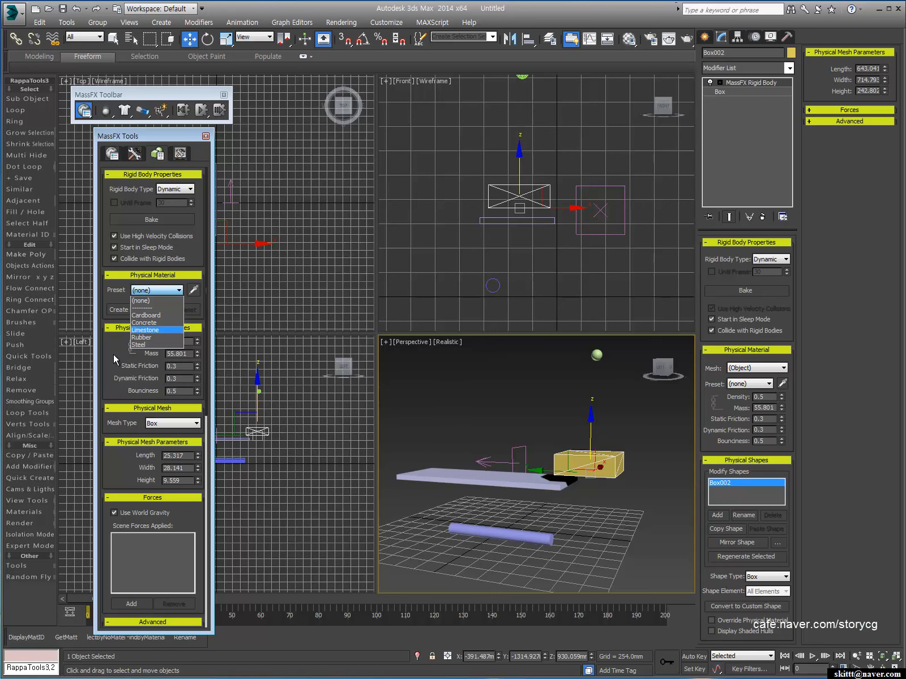
pyautogui.click(149, 316)
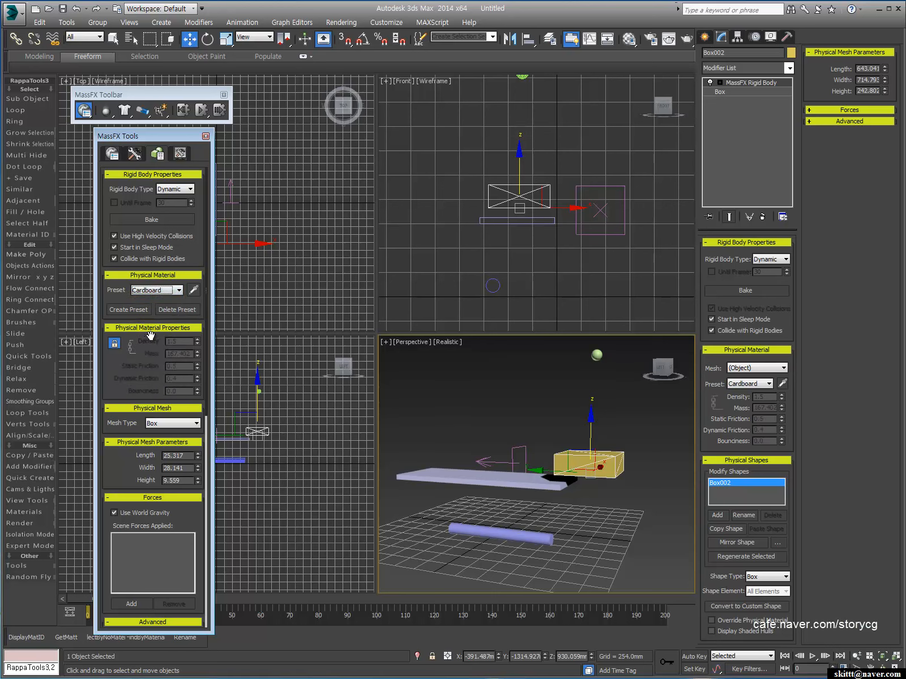
pyautogui.scroll(-1, 158, 361)
pyautogui.scroll(1, 159, 359)
pyautogui.scroll(-1, 166, 368)
pyautogui.scroll(-1, 170, 347)
pyautogui.scroll(2, 158, 343)
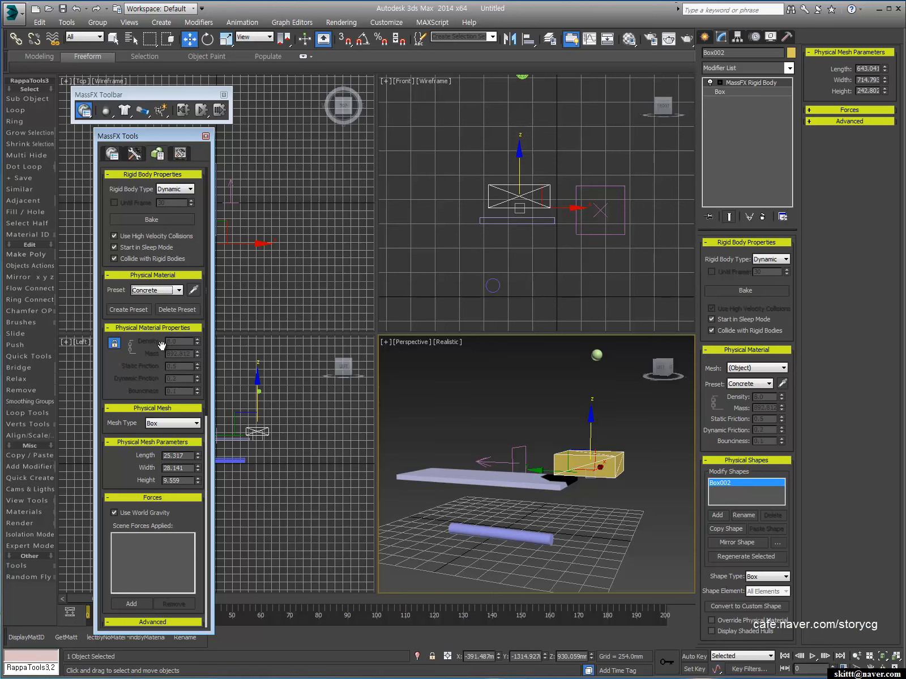
pyautogui.click(156, 293)
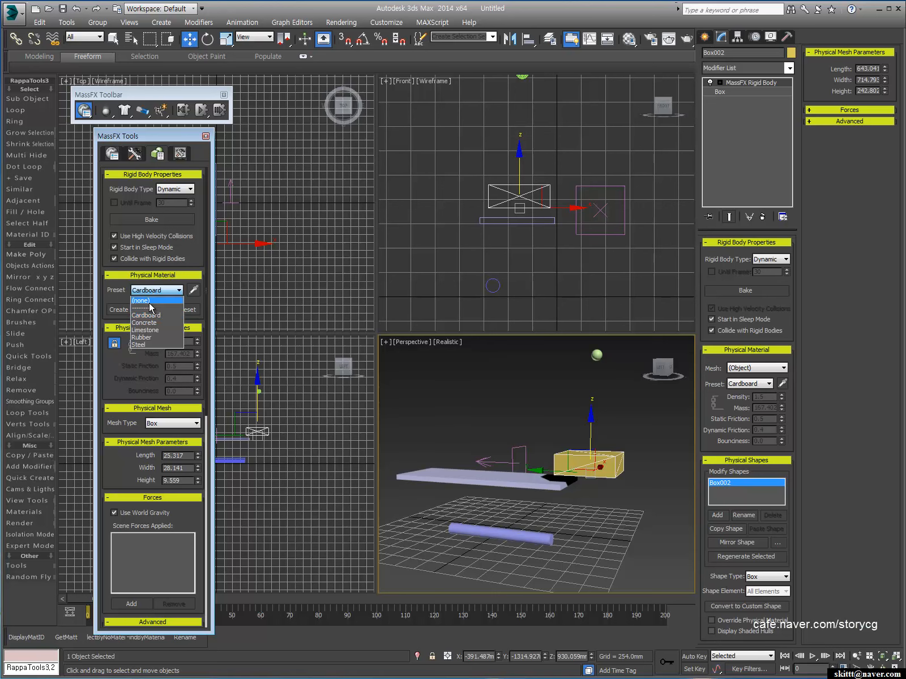
pyautogui.click(151, 306)
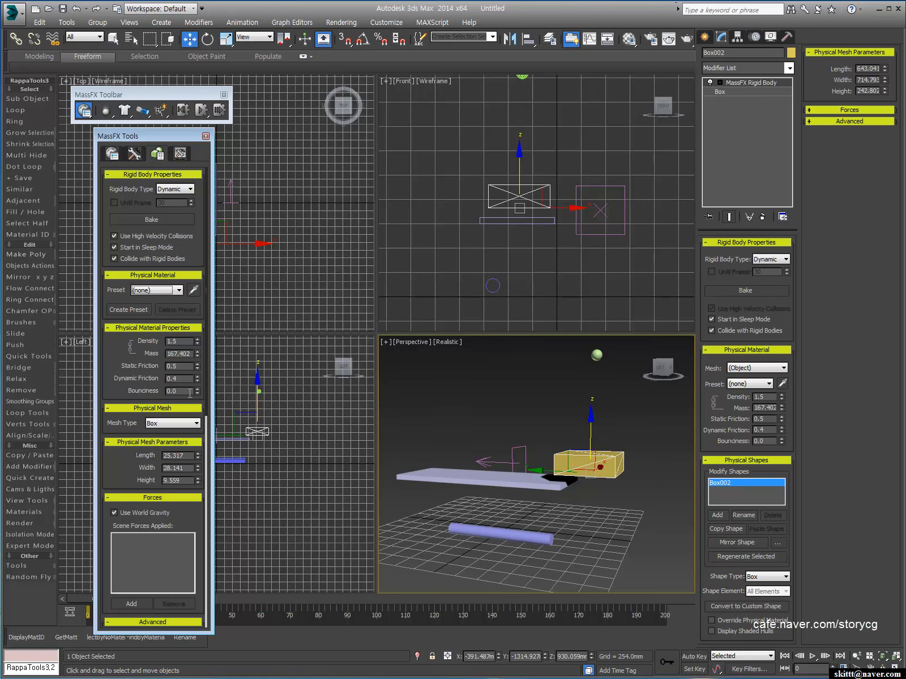
pyautogui.click(179, 367)
# - Load the Rubber preset's values onto the yellow box, then set its physical material preset back to (none)
pyautogui.click(148, 290)
pyautogui.click(153, 315)
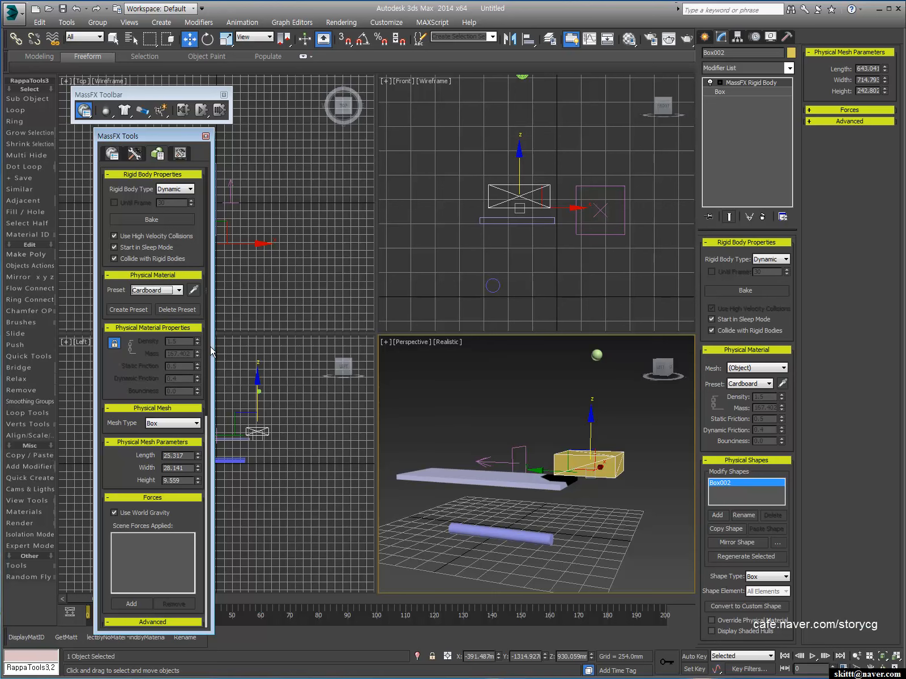
pyautogui.press('Down')
pyautogui.press('Down')
pyautogui.press('Down')
pyautogui.click(153, 293)
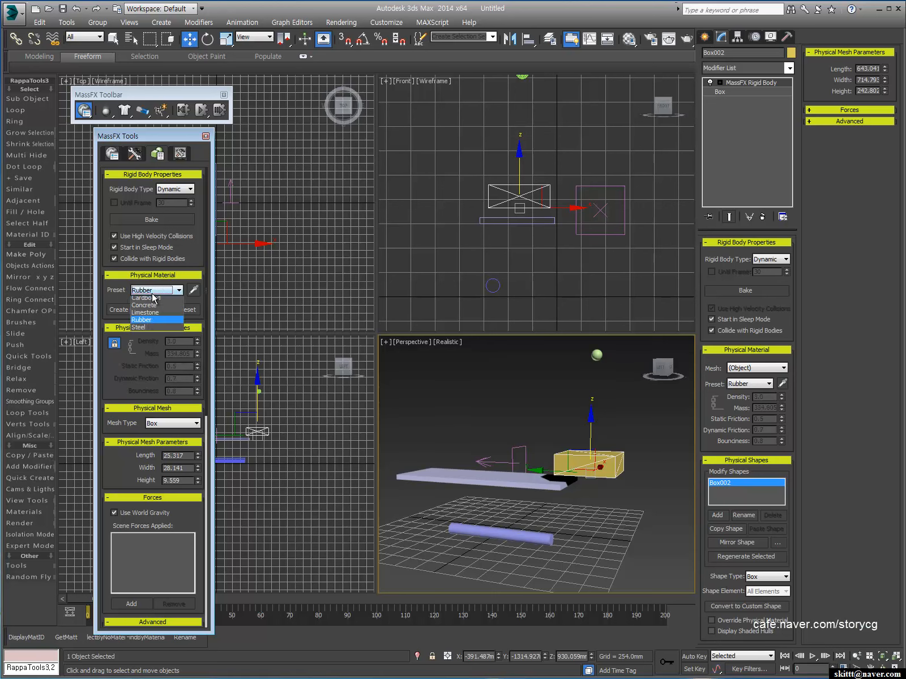
pyautogui.scroll(3, 152, 317)
pyautogui.click(148, 298)
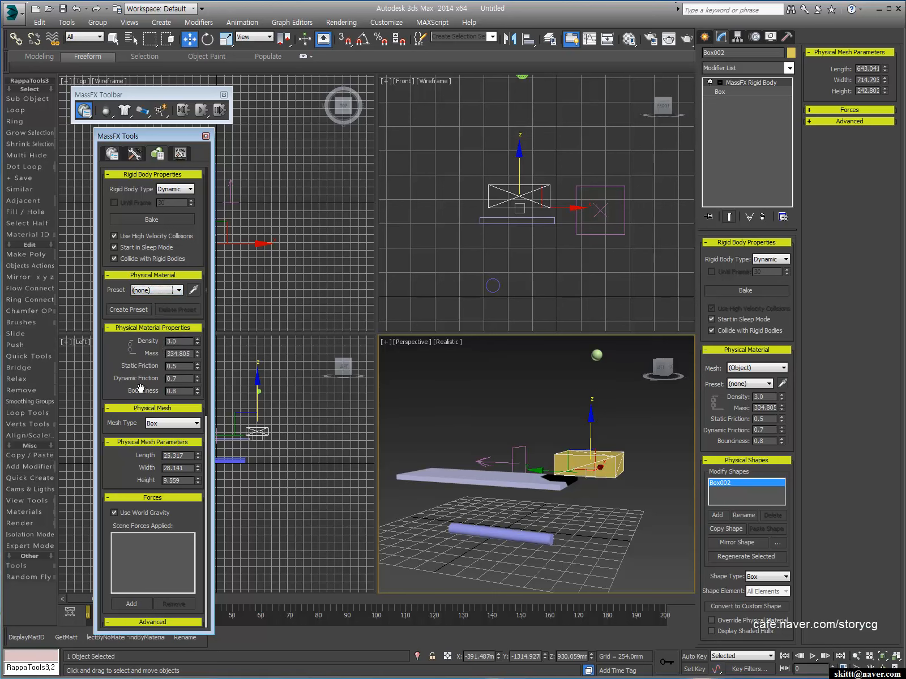
# - Set the yellow box's static friction to 0.63 and dynamic friction to 0.46, then clear the selection
pyautogui.click(183, 342)
pyautogui.click(182, 391)
pyautogui.click(184, 367)
pyautogui.moveTo(198, 375); pyautogui.dragTo(144, 365)
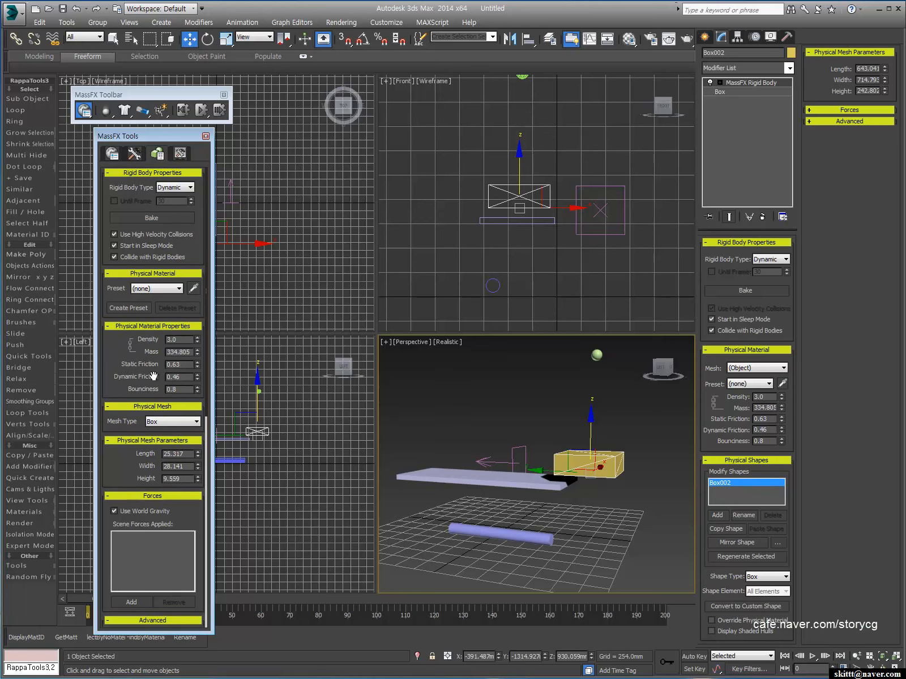
pyautogui.click(469, 414)
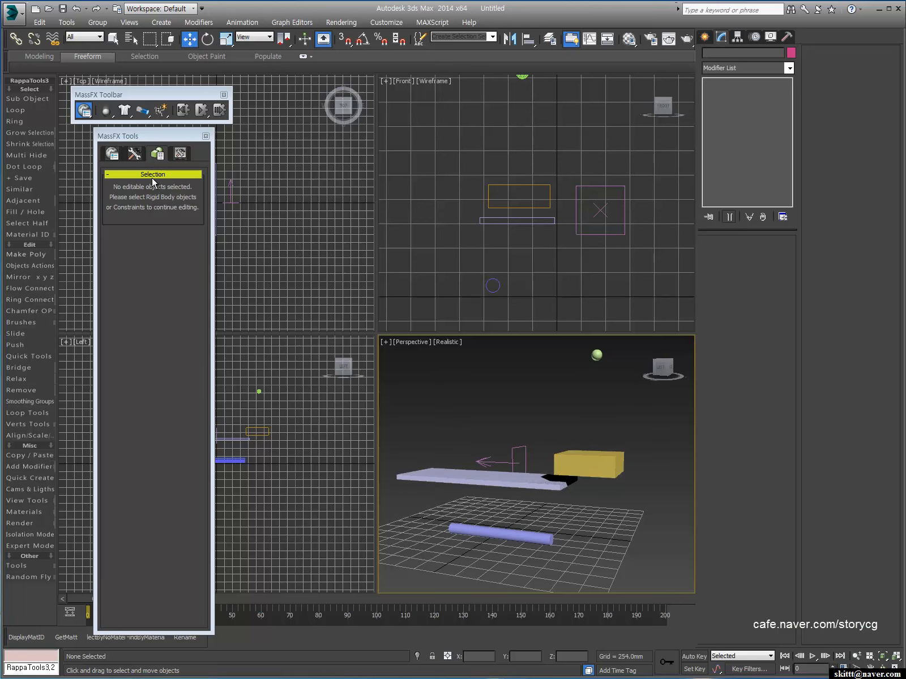
# - Raise the yellow box's static friction to 0.74, then apply the Rubber physical material preset to it
pyautogui.click(597, 465)
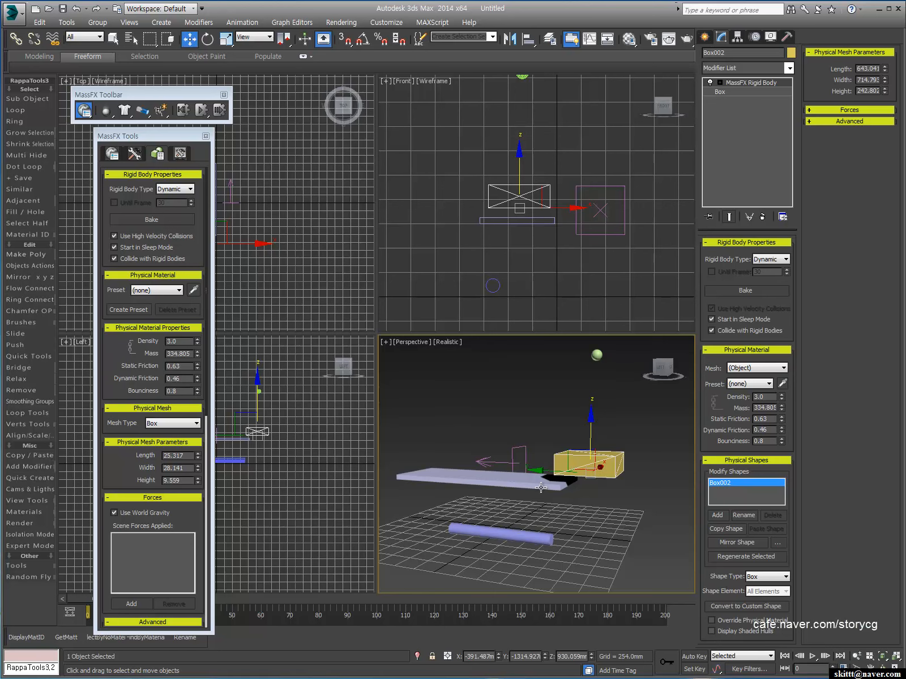
pyautogui.moveTo(134, 369); pyautogui.dragTo(135, 372)
pyautogui.click(186, 368)
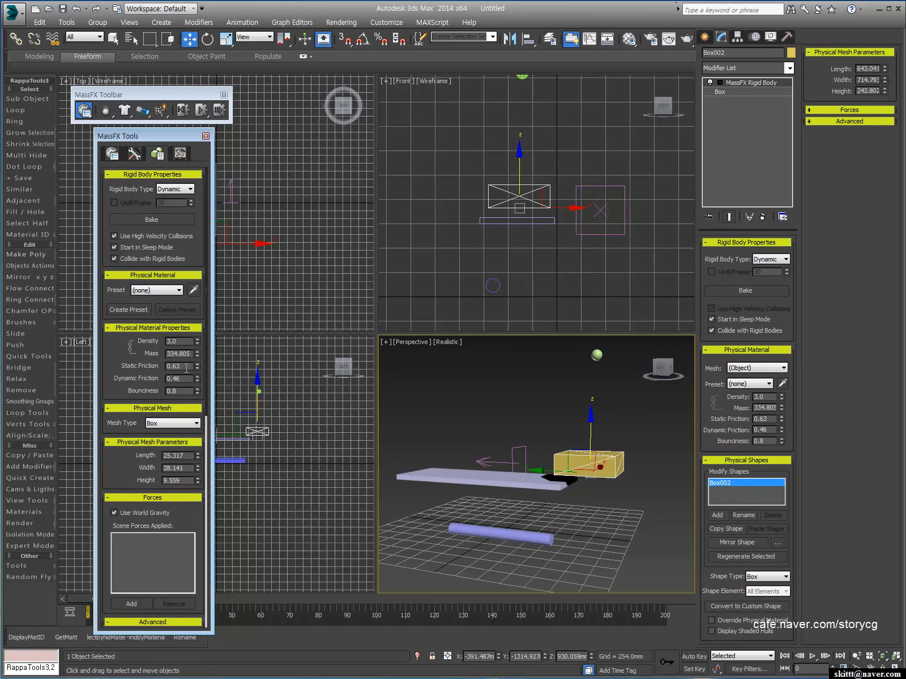
pyautogui.moveTo(198, 366); pyautogui.dragTo(198, 358)
pyautogui.click(149, 290)
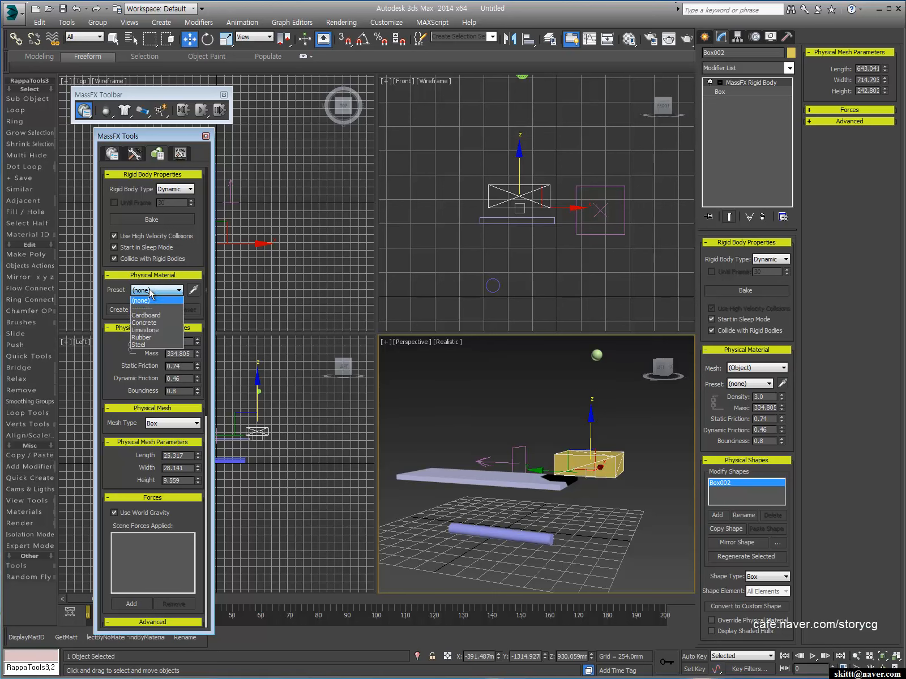
pyautogui.click(148, 337)
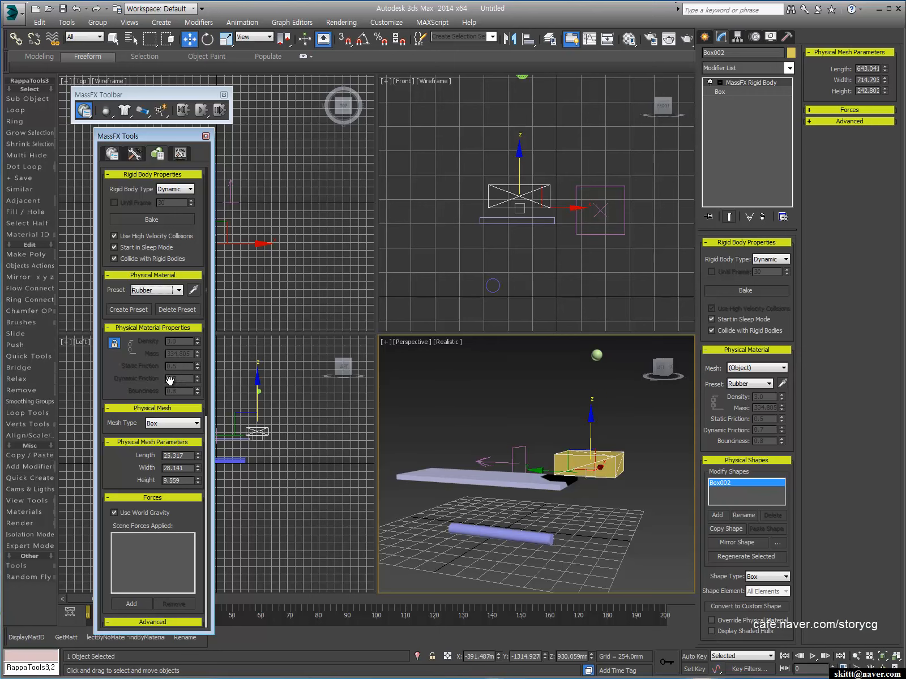
pyautogui.click(487, 394)
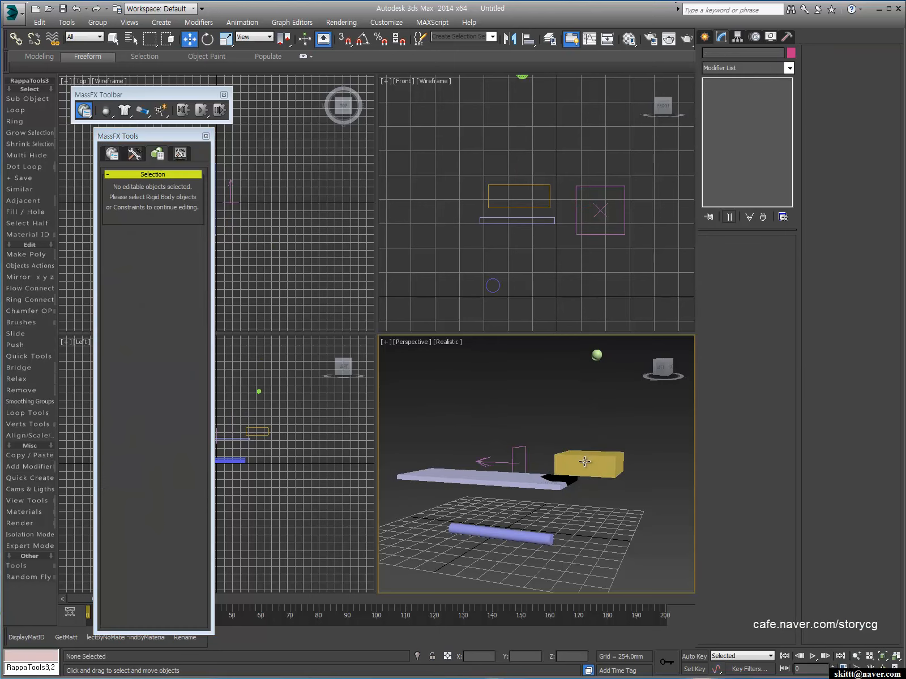
# - Check which physical mesh types are offered for the yellow box and compare its mesh settings with the cylinder's
pyautogui.click(585, 461)
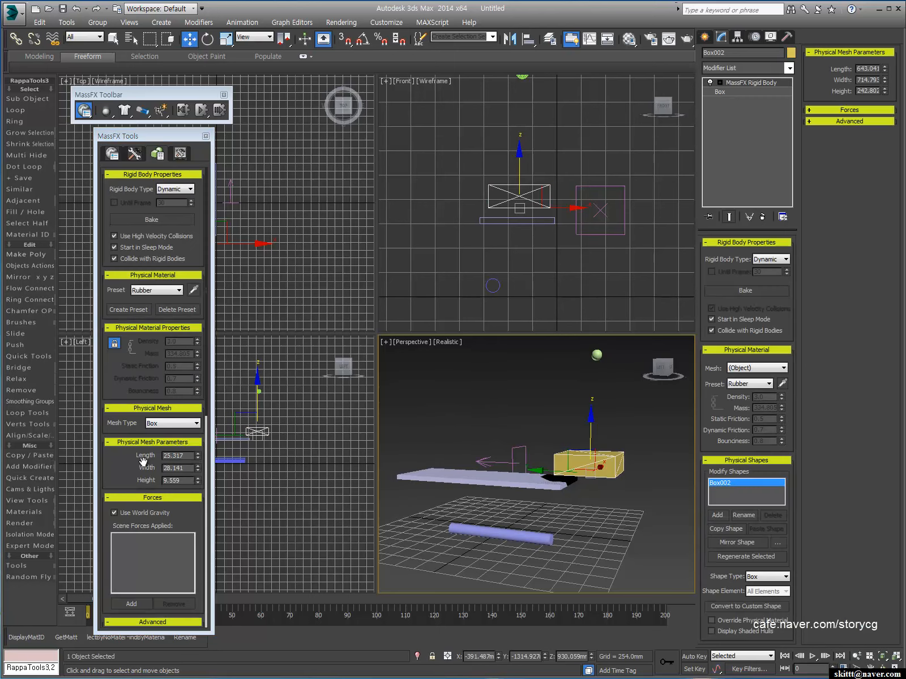
pyautogui.moveTo(124, 424); pyautogui.dragTo(129, 370)
pyautogui.click(166, 330)
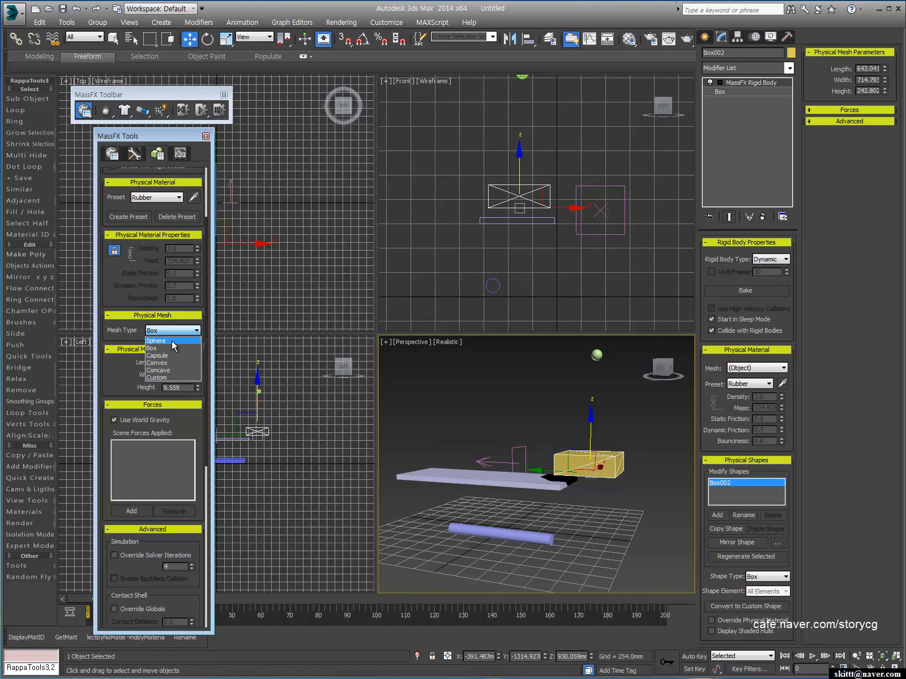
pyautogui.click(486, 531)
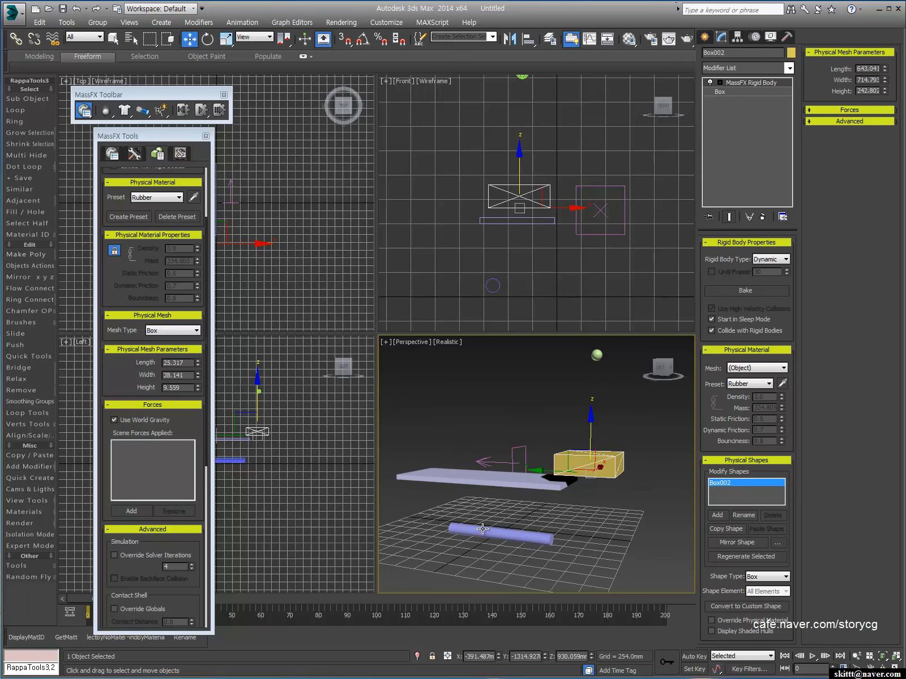
pyautogui.click(482, 528)
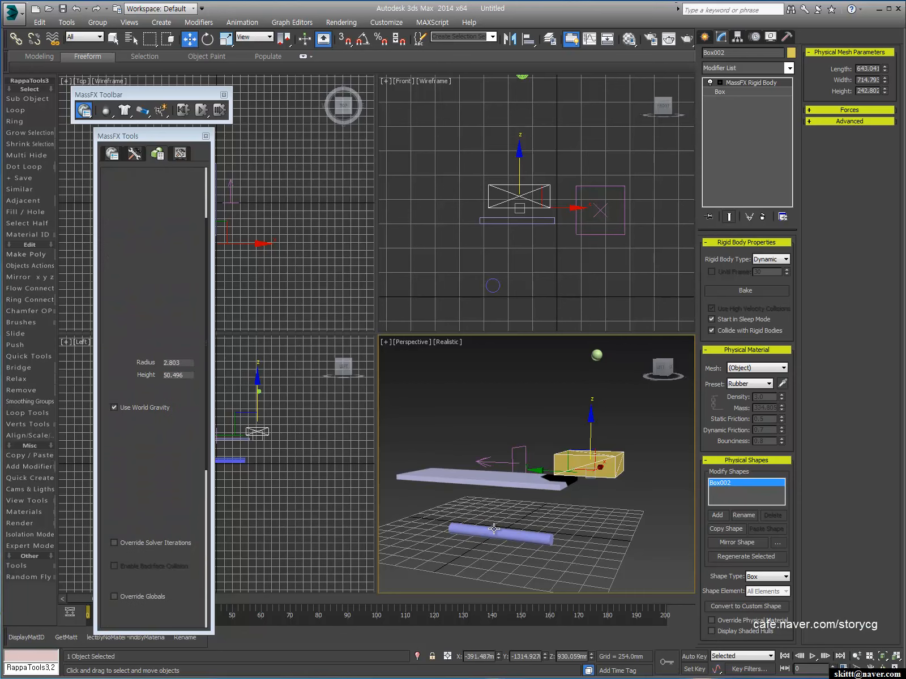
pyautogui.click(574, 468)
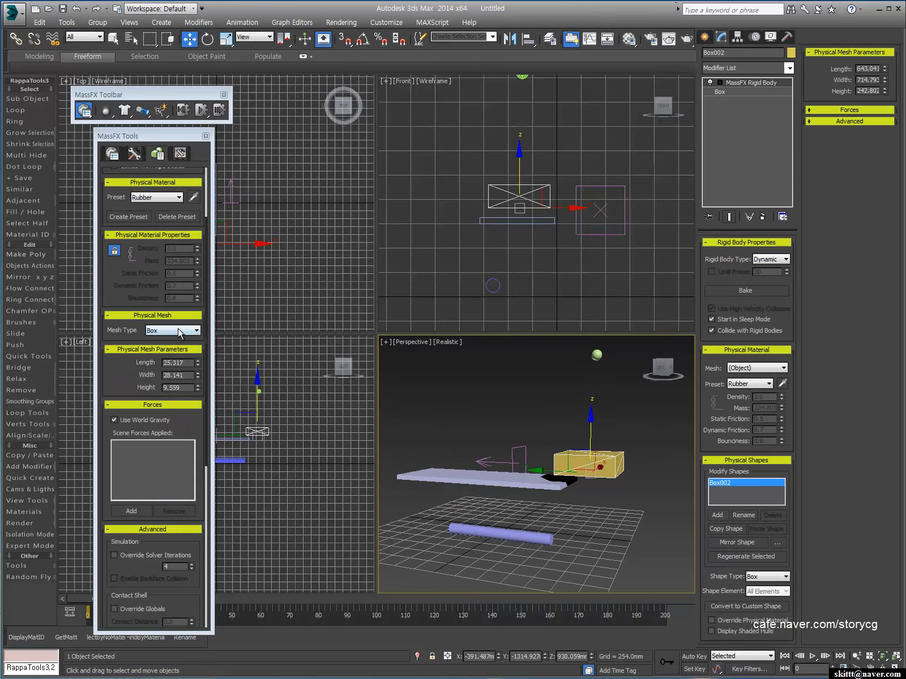
# - Set the cylinder's physical mesh type to Convex
pyautogui.click(507, 530)
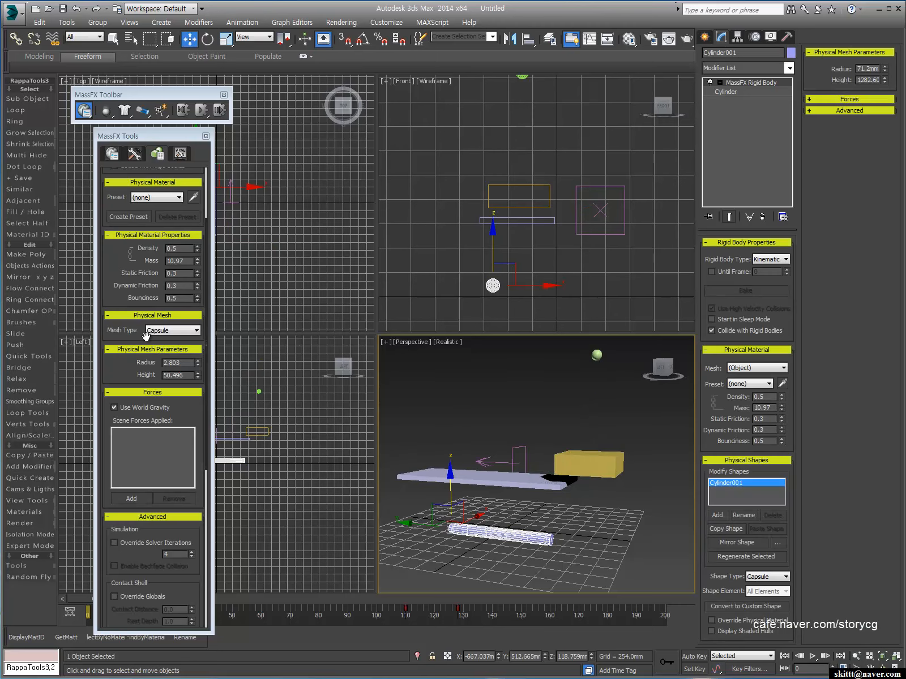
pyautogui.click(166, 332)
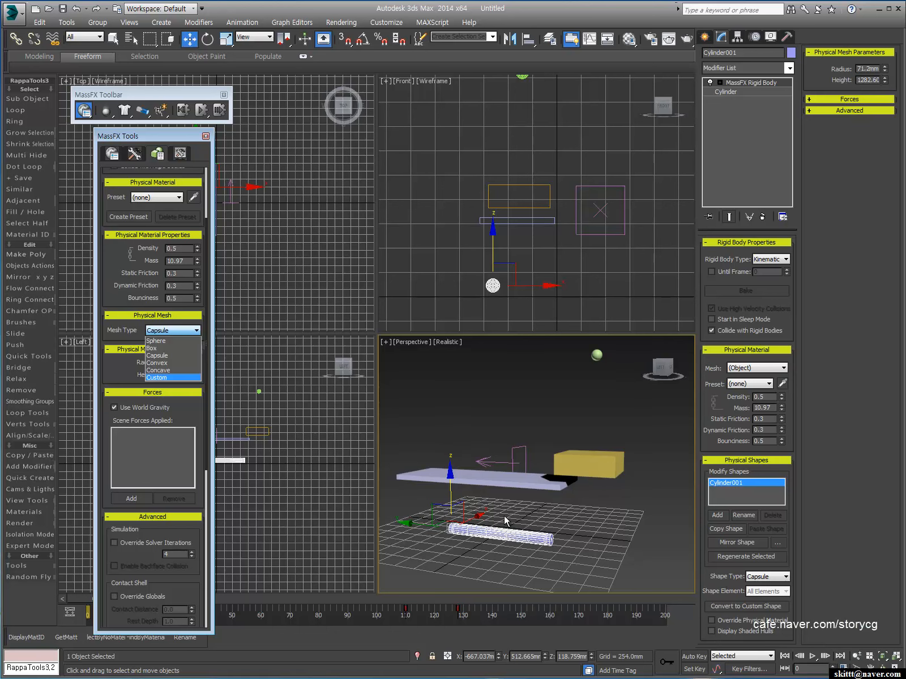
pyautogui.click(171, 363)
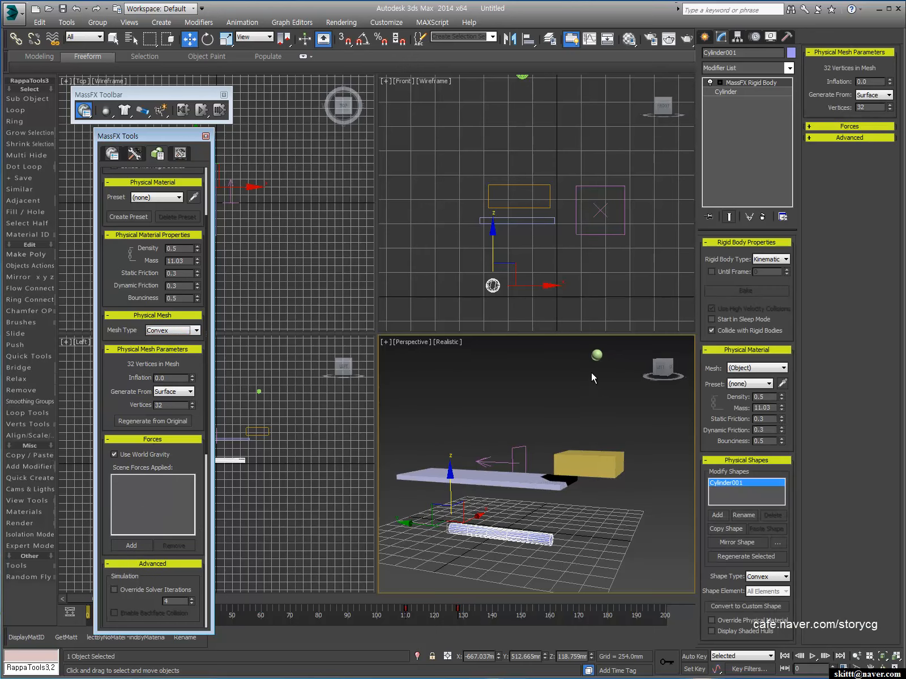
# - Select the sphere and review the physical mesh types available for it
pyautogui.click(596, 355)
pyautogui.moveTo(612, 377); pyautogui.dragTo(576, 352)
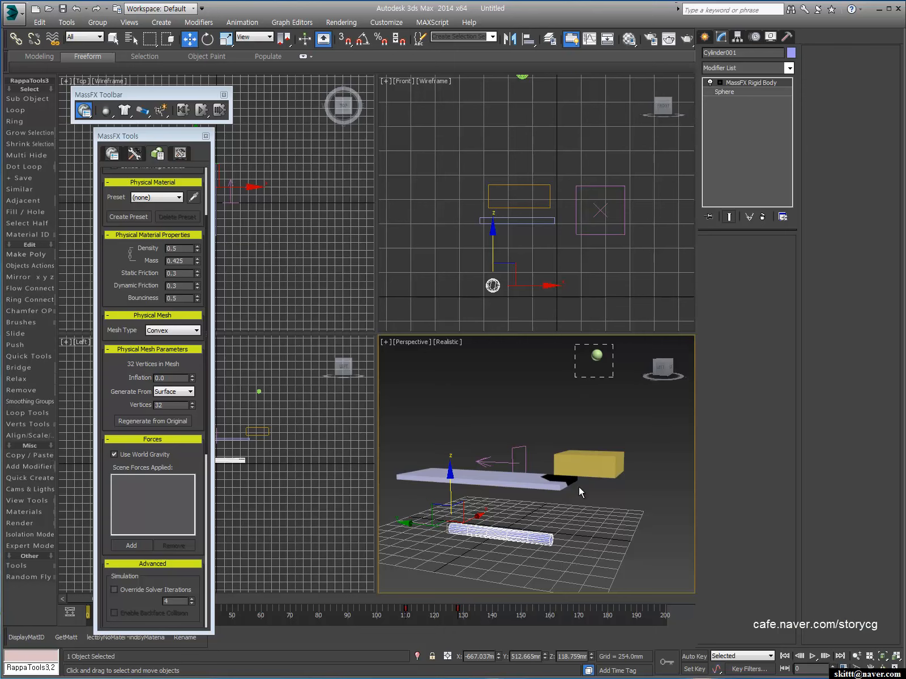
pyautogui.click(166, 331)
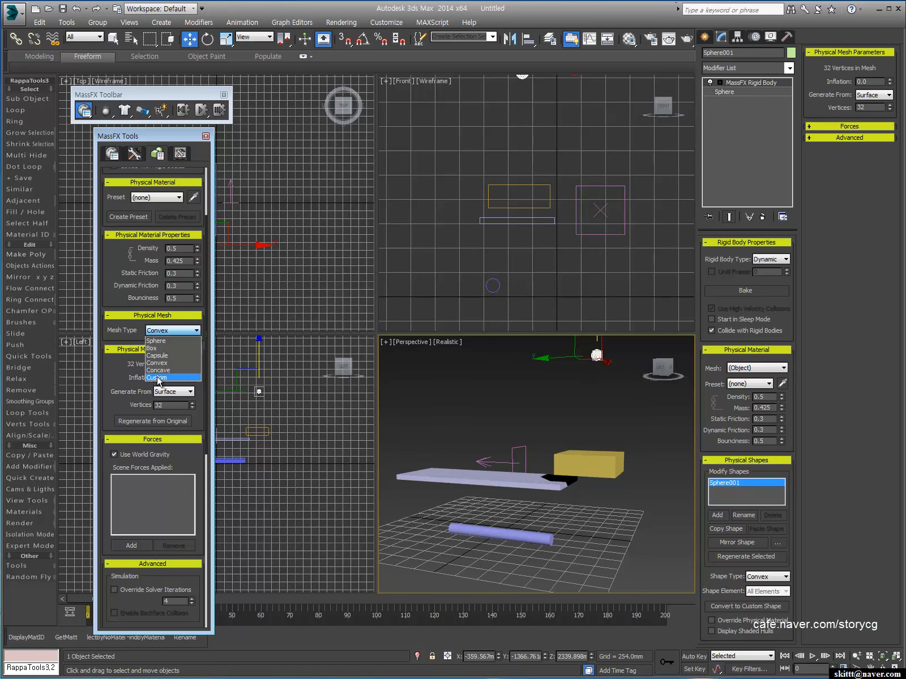
pyautogui.click(588, 514)
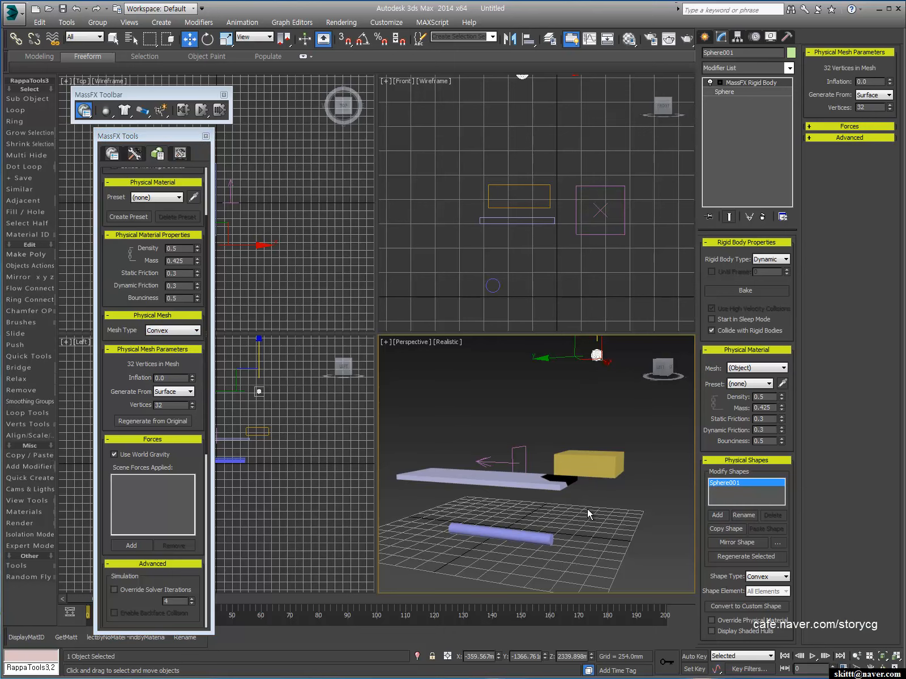
# - Create a new box beside the cylinder, about 1435 mm long, 1506 mm wide and 551 mm high
pyautogui.click(575, 414)
pyautogui.scroll(-5, 544, 437)
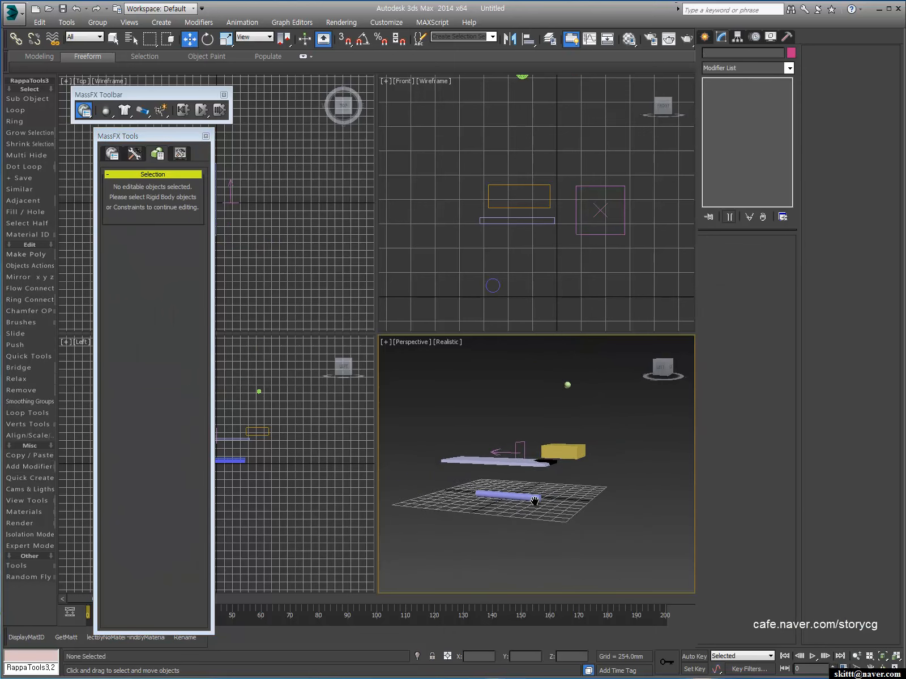
pyautogui.moveTo(513, 520); pyautogui.dragTo(538, 491, button='middle')
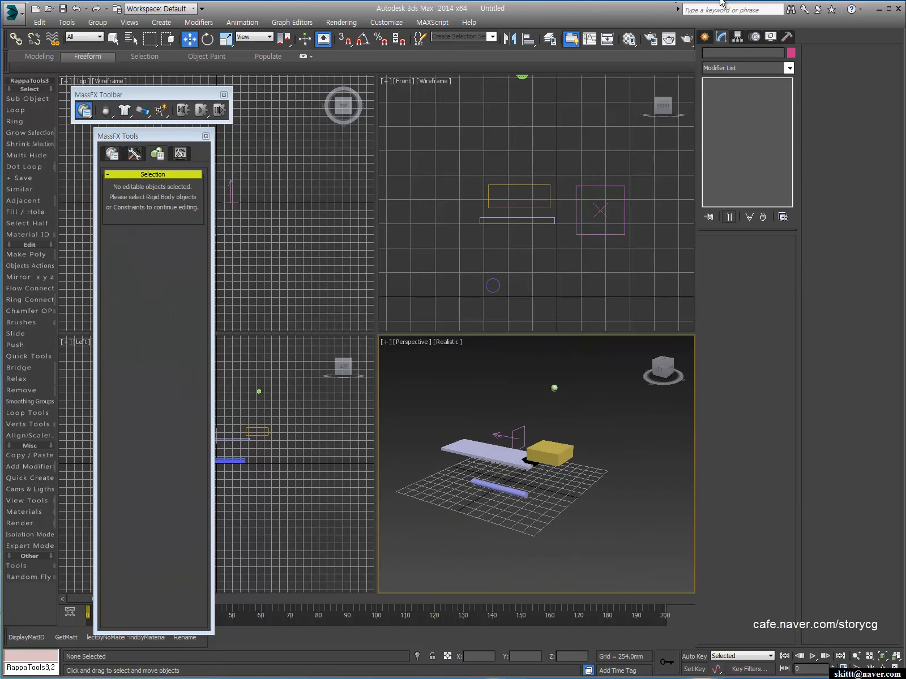
pyautogui.click(705, 37)
pyautogui.click(736, 108)
pyautogui.moveTo(558, 497); pyautogui.dragTo(591, 546)
pyautogui.click(589, 522)
pyautogui.rightClick(609, 509)
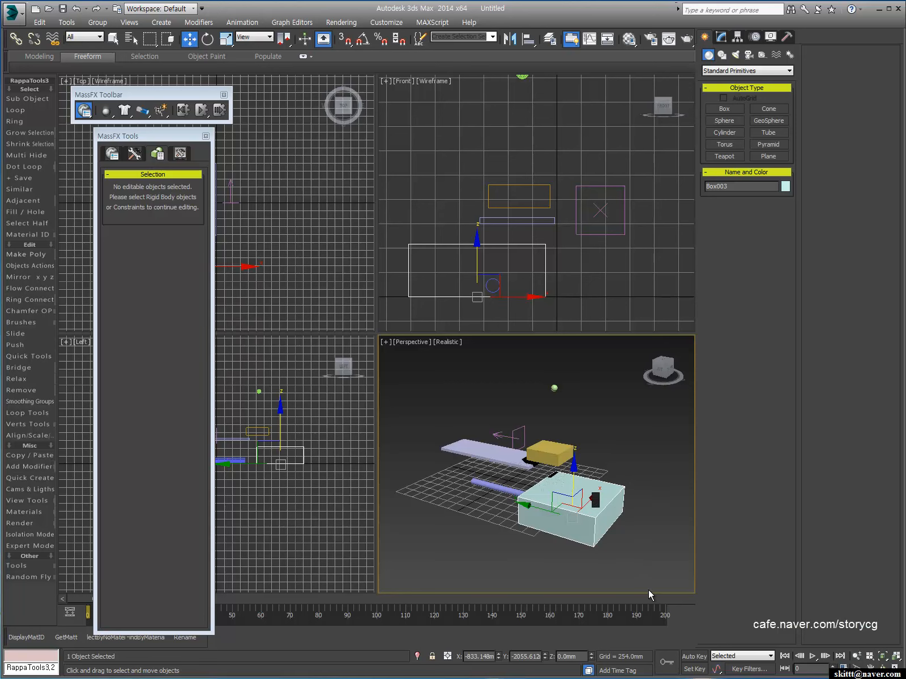
# - Convert the new box to an editable poly and select its top polygon
pyautogui.click(735, 592)
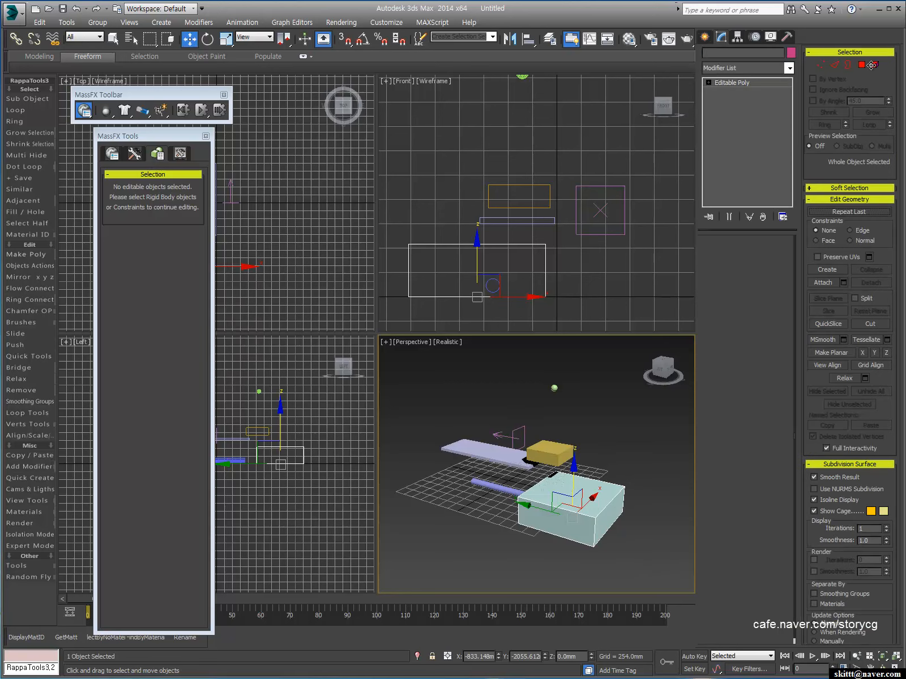
pyautogui.click(759, 255)
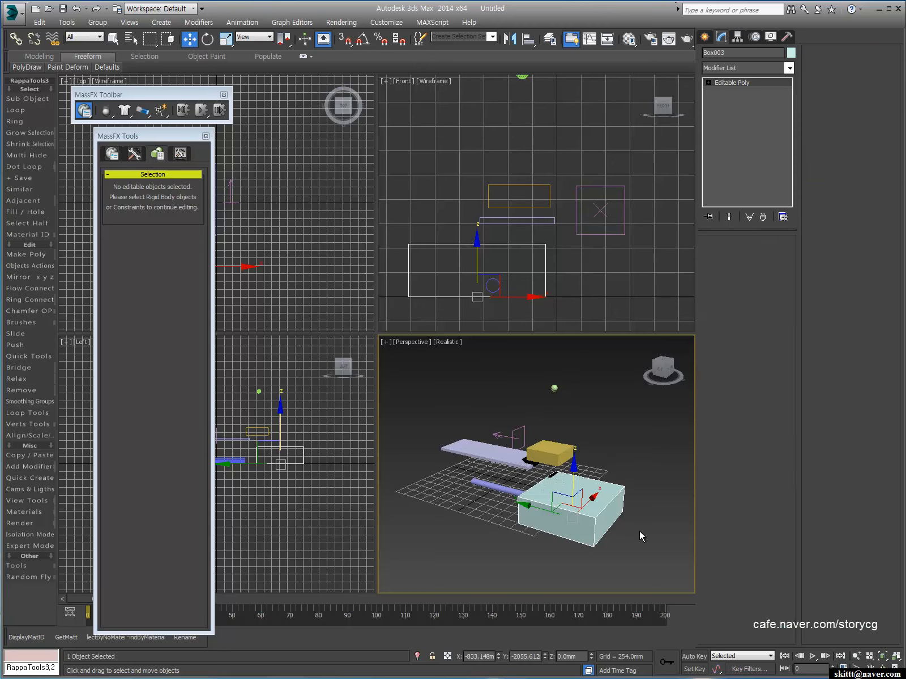
pyautogui.click(620, 498)
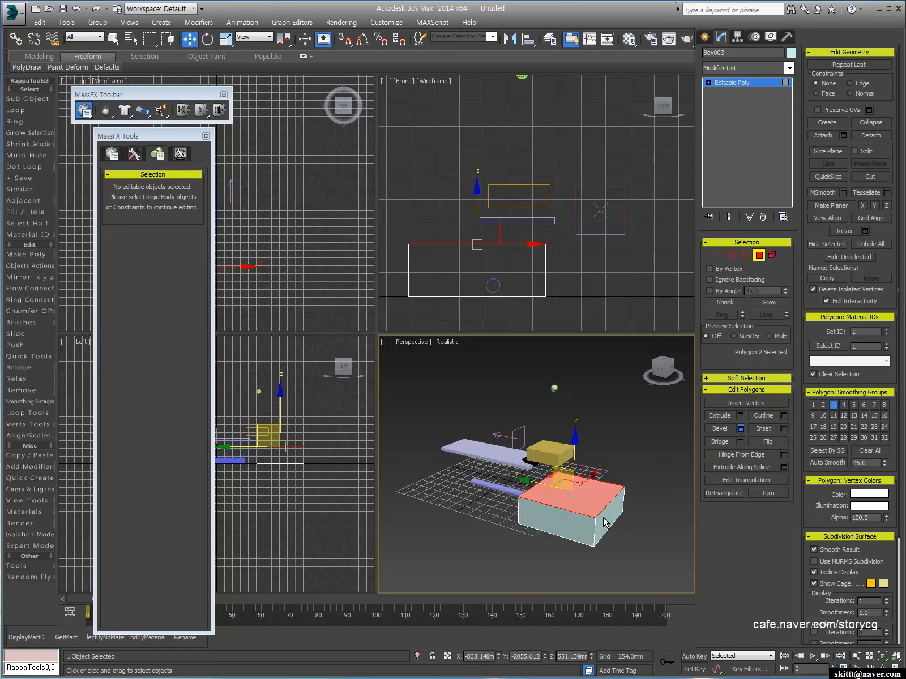
# - Inset the new box's top polygon and extrude it downward to hollow out the box, then leave polygon editing
pyautogui.hotkey('shift', 'e')
pyautogui.hotkey('ctrl', 'z')
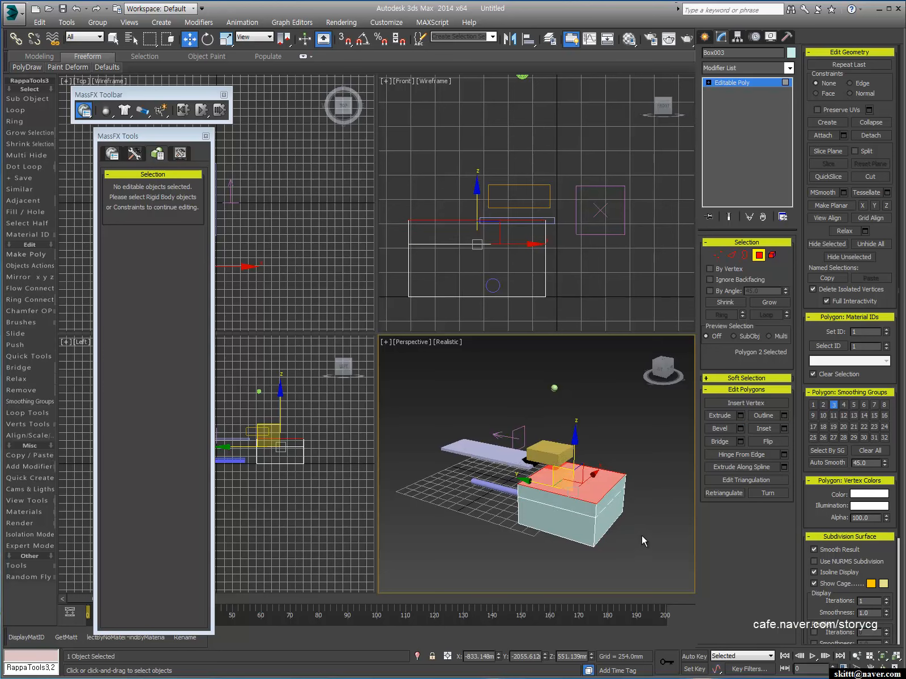
pyautogui.hotkey('shift', 'i')
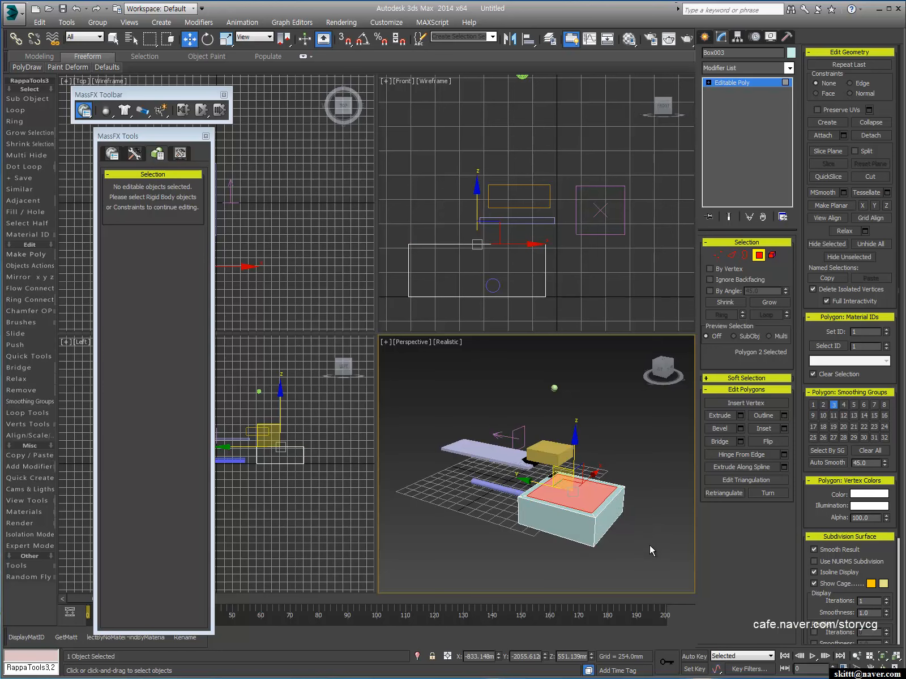
pyautogui.press(';')
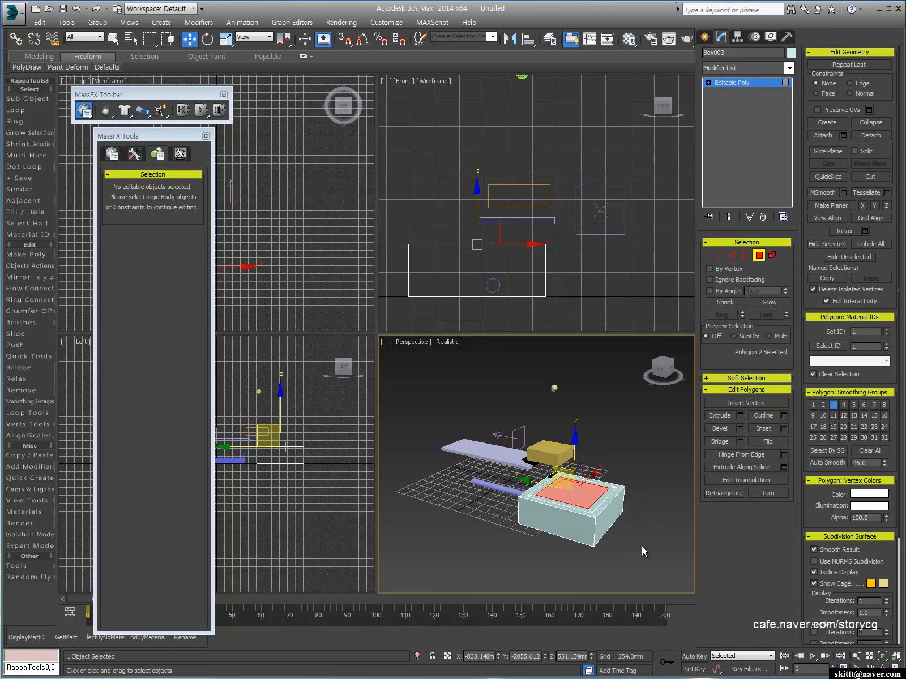
pyautogui.hotkey('ctrl', 'z')
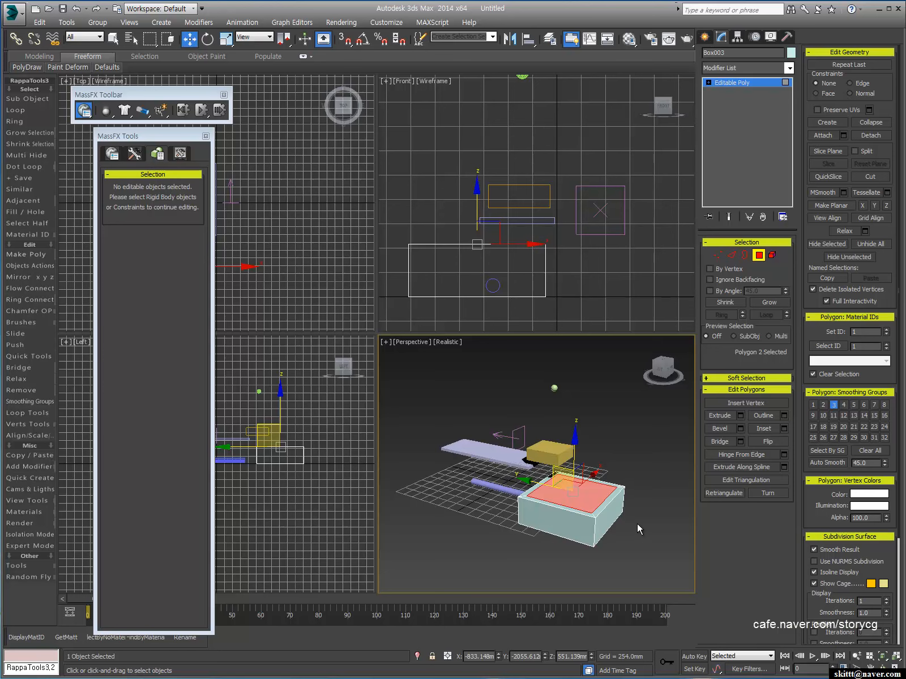
pyautogui.hotkey('shift', 'e')
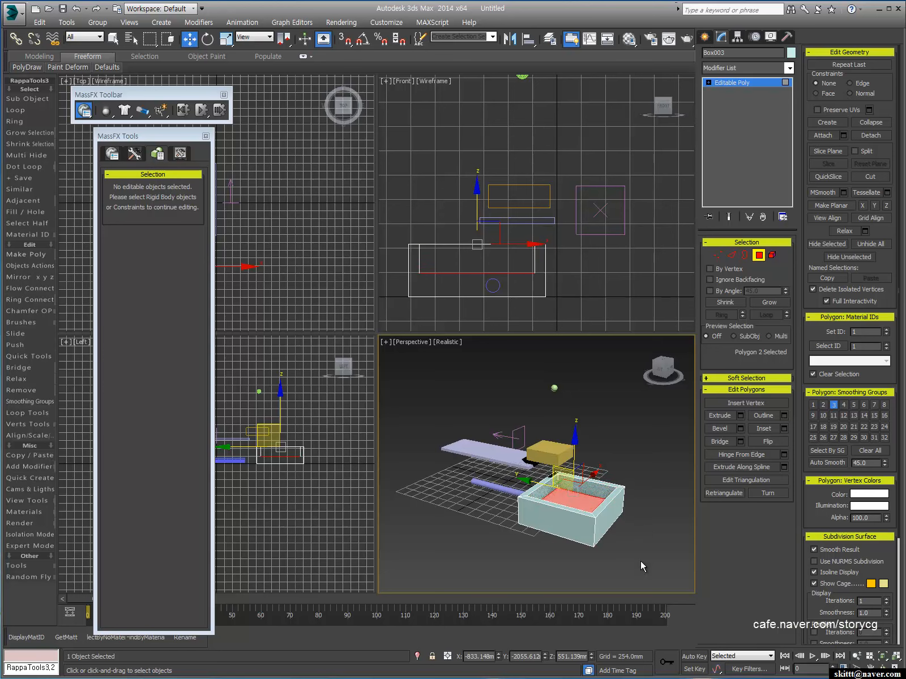
pyautogui.click(623, 546)
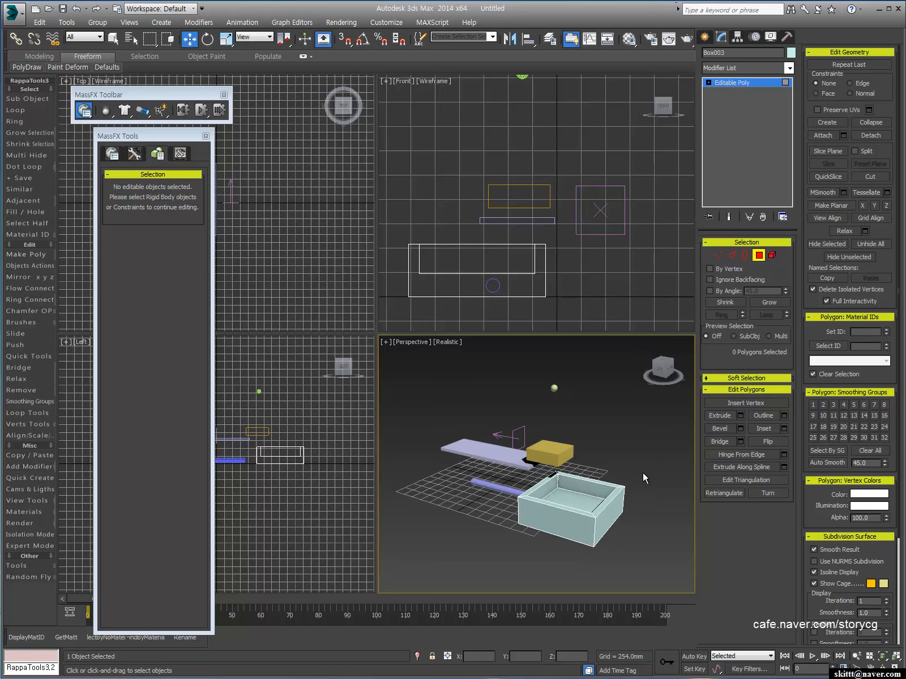
pyautogui.click(757, 256)
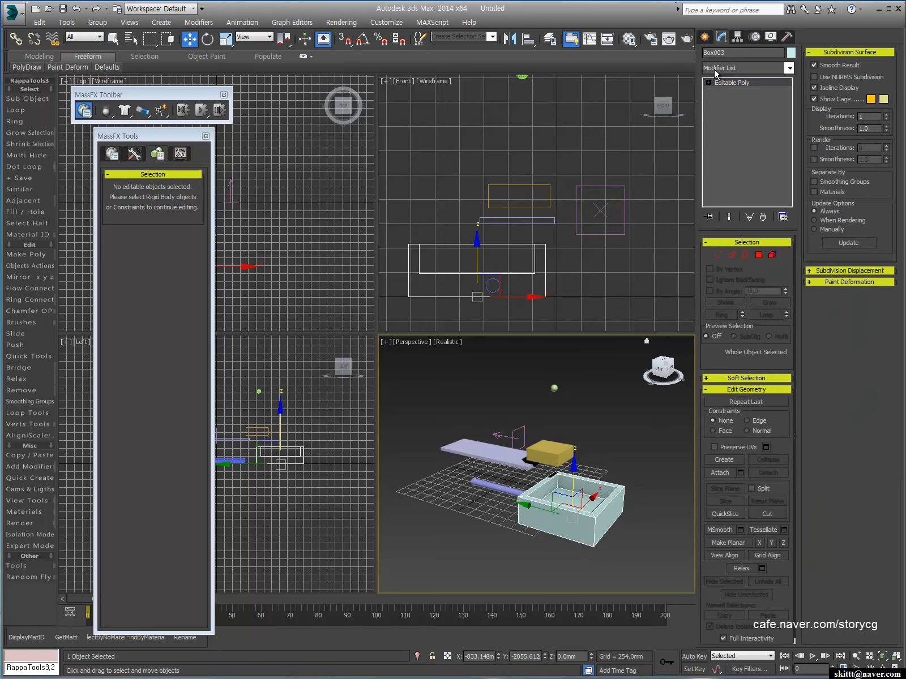
# - Move the hollow box across the ground plane to about X -2434 mm, Y -895 mm
pyautogui.click(704, 39)
pyautogui.click(615, 537)
pyautogui.click(600, 520)
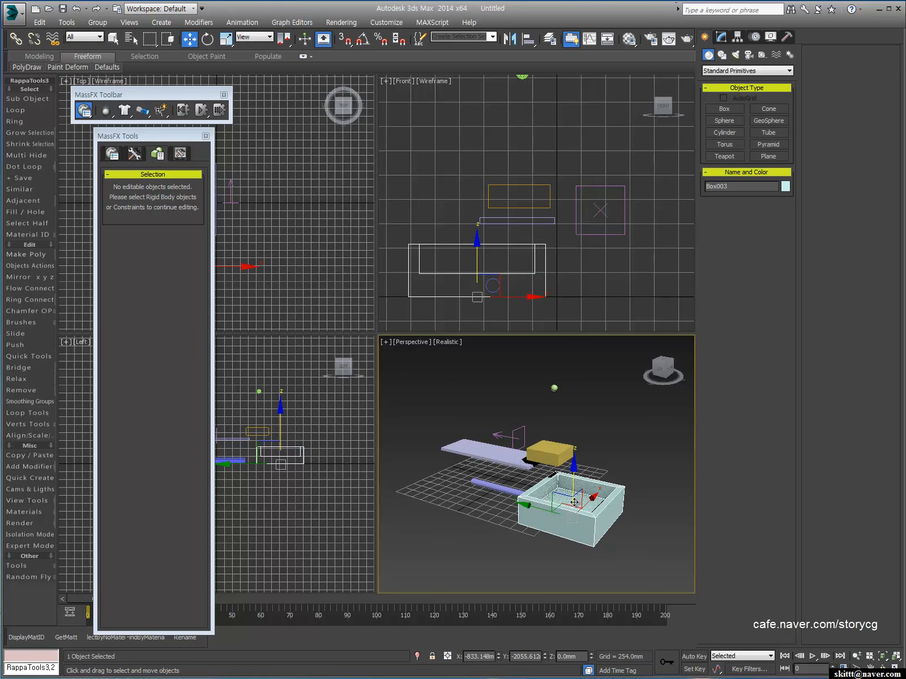
pyautogui.moveTo(567, 506); pyautogui.dragTo(468, 516)
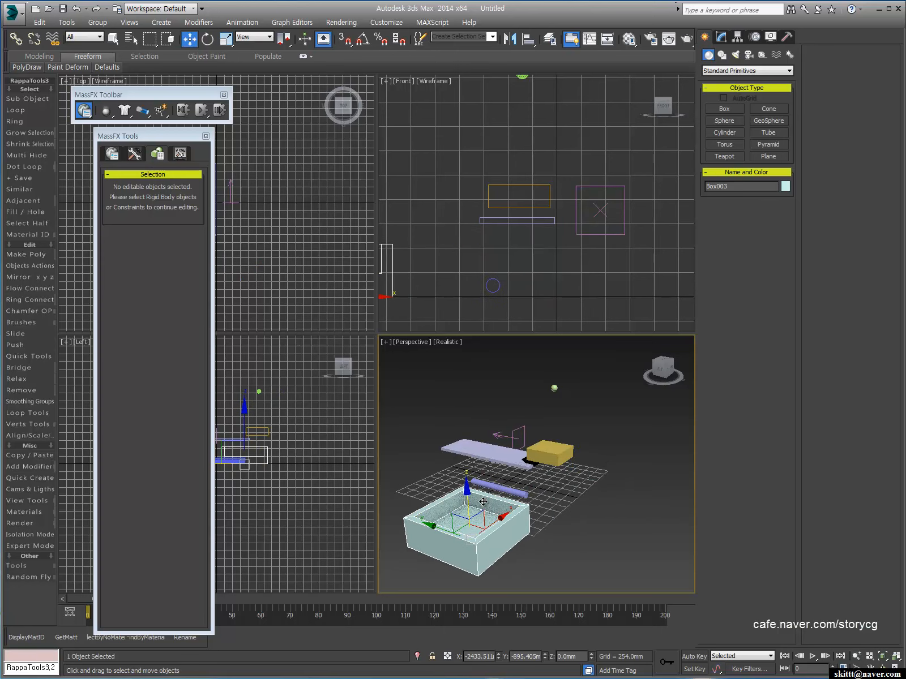
# - Move the sphere horizontally to about X -2482 mm, Y -869 mm so it sits above the hollow box
pyautogui.click(554, 387)
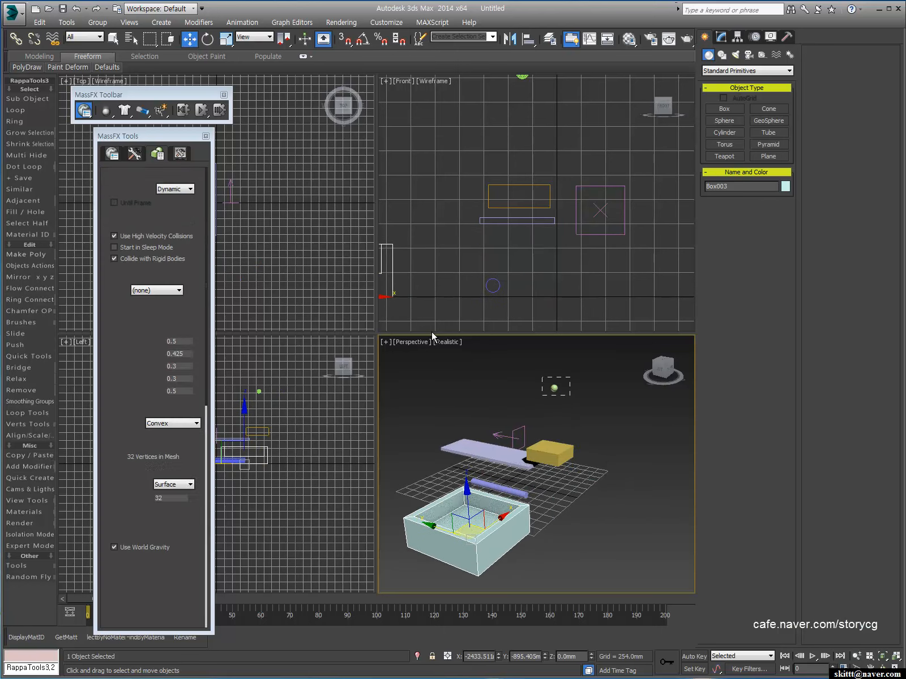
pyautogui.rightClick(287, 245)
pyautogui.moveTo(286, 244); pyautogui.dragTo(361, 251, button='middle')
pyautogui.moveTo(330, 221); pyautogui.dragTo(288, 211)
pyautogui.moveTo(505, 522); pyautogui.dragTo(497, 502, button='middle')
pyautogui.keyDown('alt'); pyautogui.moveTo(497, 502); pyautogui.dragTo(475, 520, button='middle'); pyautogui.keyUp('alt')
pyautogui.moveTo(475, 521); pyautogui.dragTo(520, 482, button='middle')
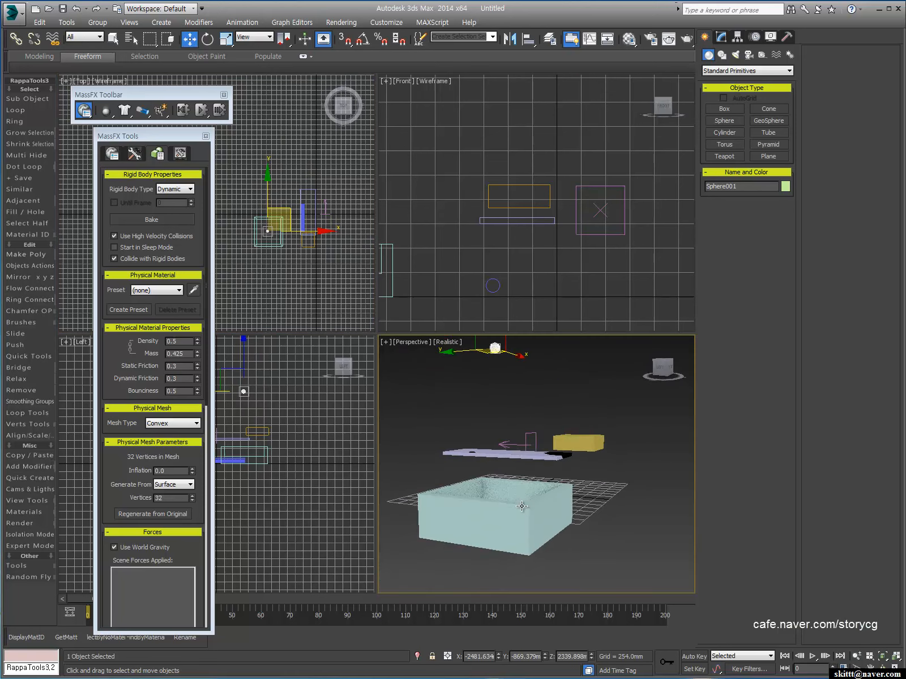
# - Make the hollow box a static rigid body and inspect its physical mesh
pyautogui.click(522, 506)
pyautogui.moveTo(115, 116); pyautogui.dragTo(162, 164)
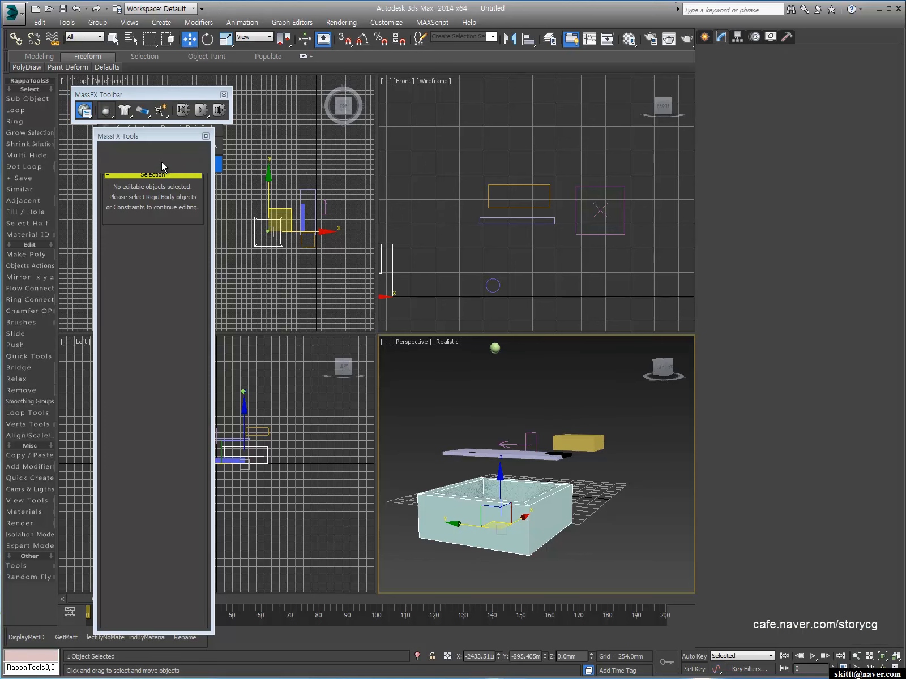
pyautogui.keyDown('alt'); pyautogui.moveTo(559, 510); pyautogui.dragTo(537, 535, button='middle'); pyautogui.keyUp('alt')
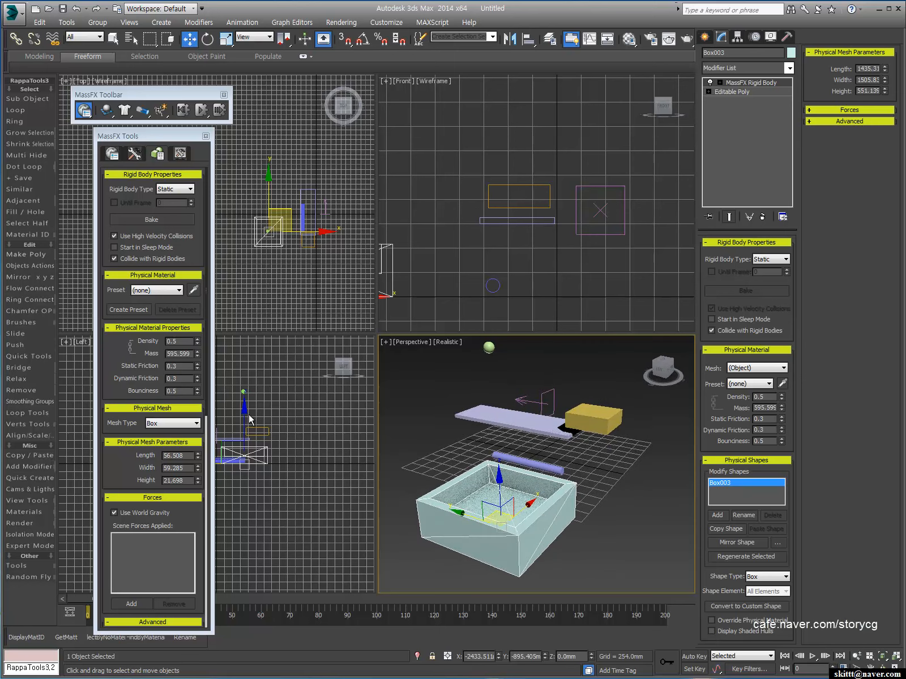
pyautogui.keyDown('alt'); pyautogui.moveTo(507, 491); pyautogui.dragTo(461, 503, button='middle'); pyautogui.keyUp('alt')
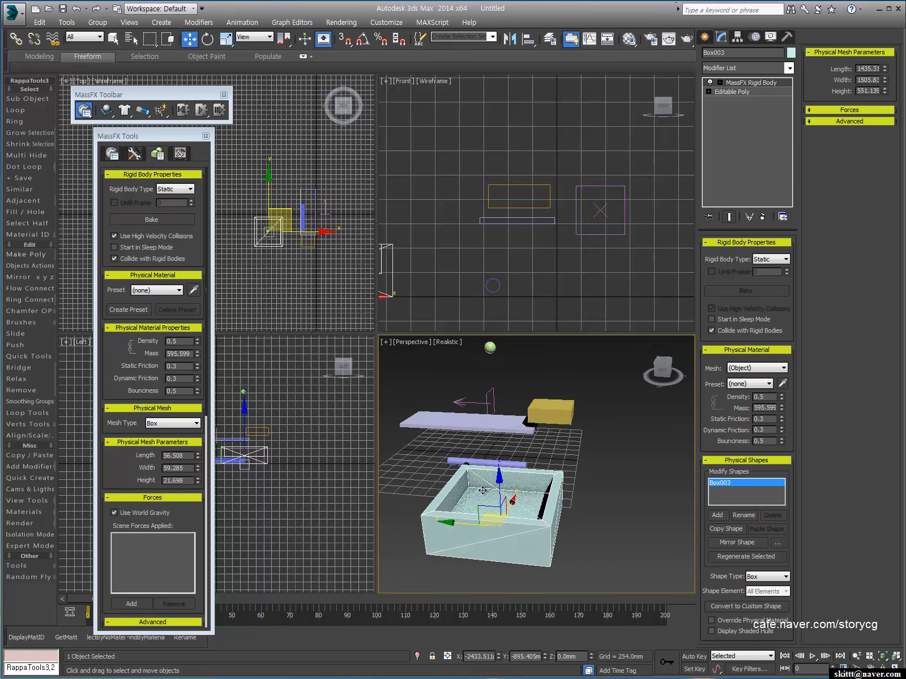
# - Try the Convex mesh type on the hollow box, then set its physical mesh type to Concave
pyautogui.click(162, 422)
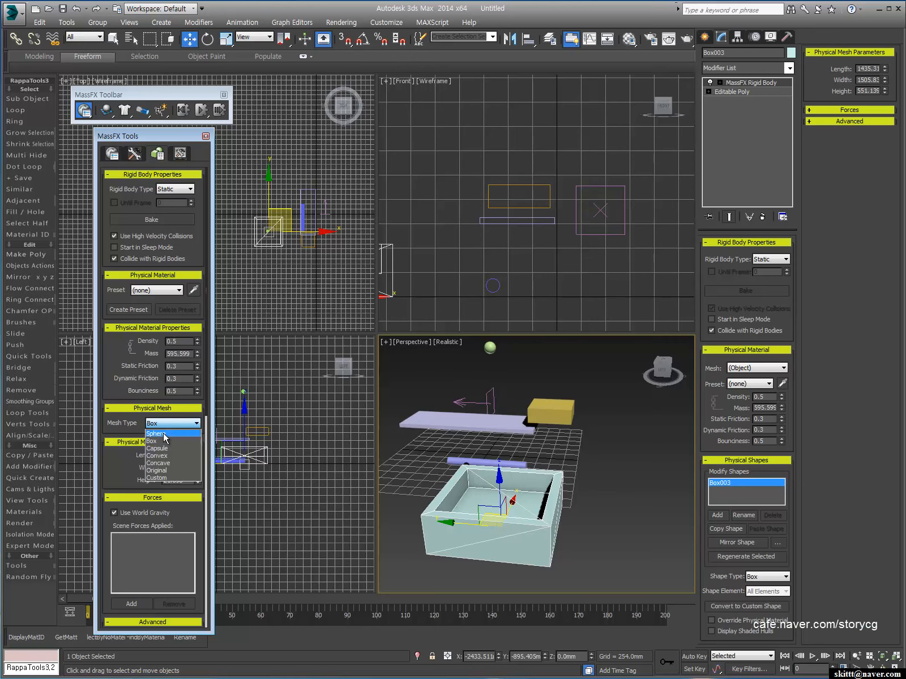
pyautogui.click(168, 456)
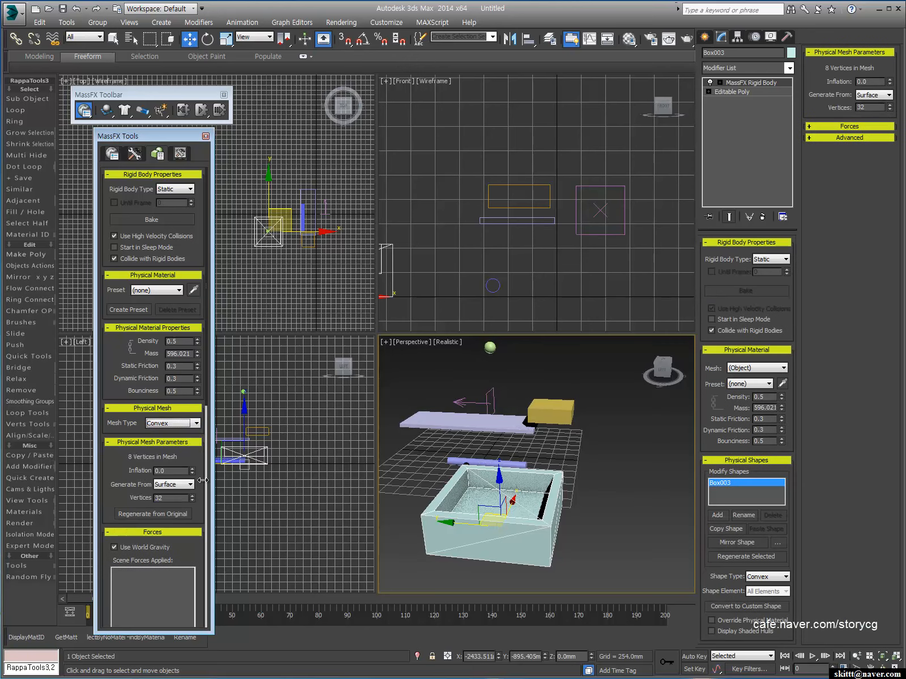
pyautogui.click(164, 423)
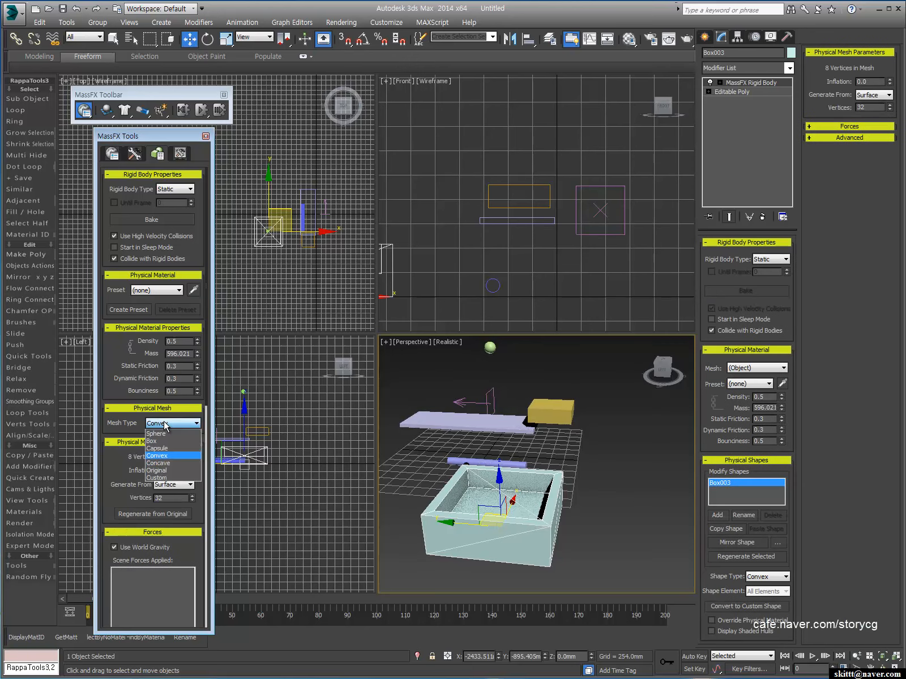
pyautogui.click(167, 463)
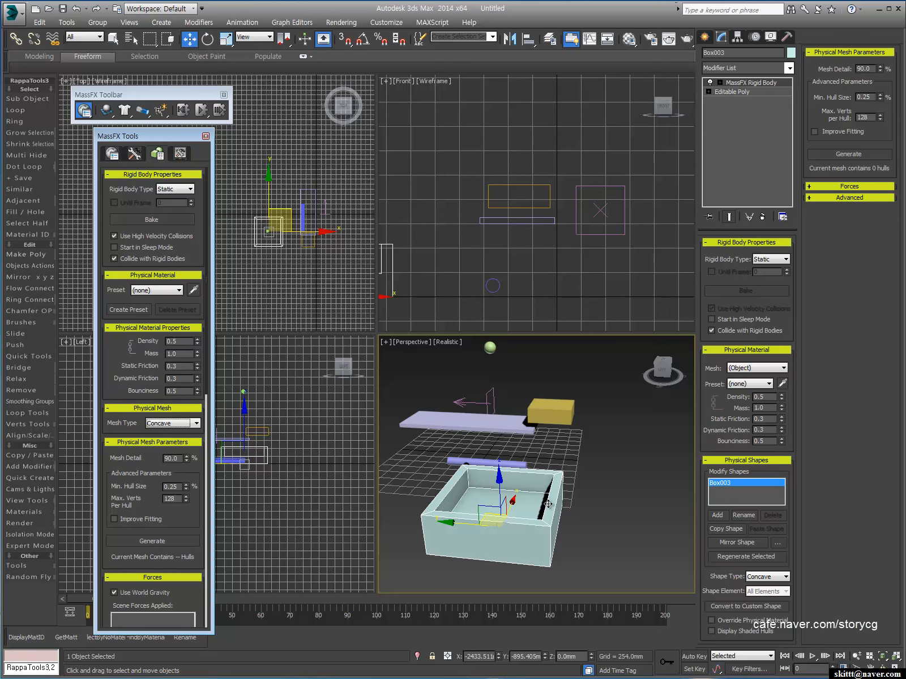
# - Set the hollow box's physical mesh type to Original and clear the selection
pyautogui.keyDown('alt'); pyautogui.moveTo(530, 551); pyautogui.dragTo(491, 549, button='middle'); pyautogui.keyUp('alt')
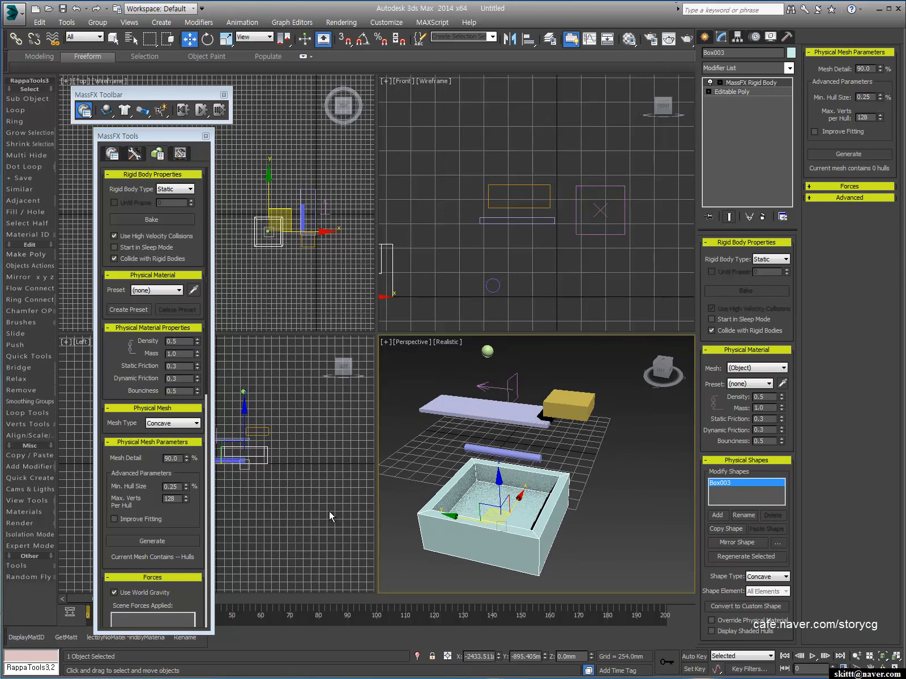
pyautogui.click(157, 424)
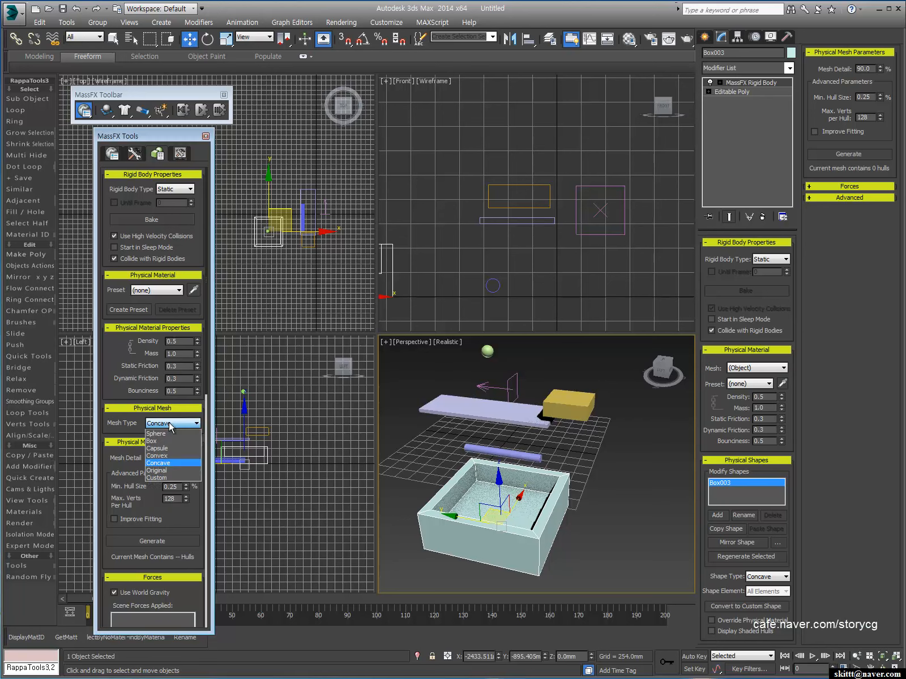
pyautogui.click(162, 470)
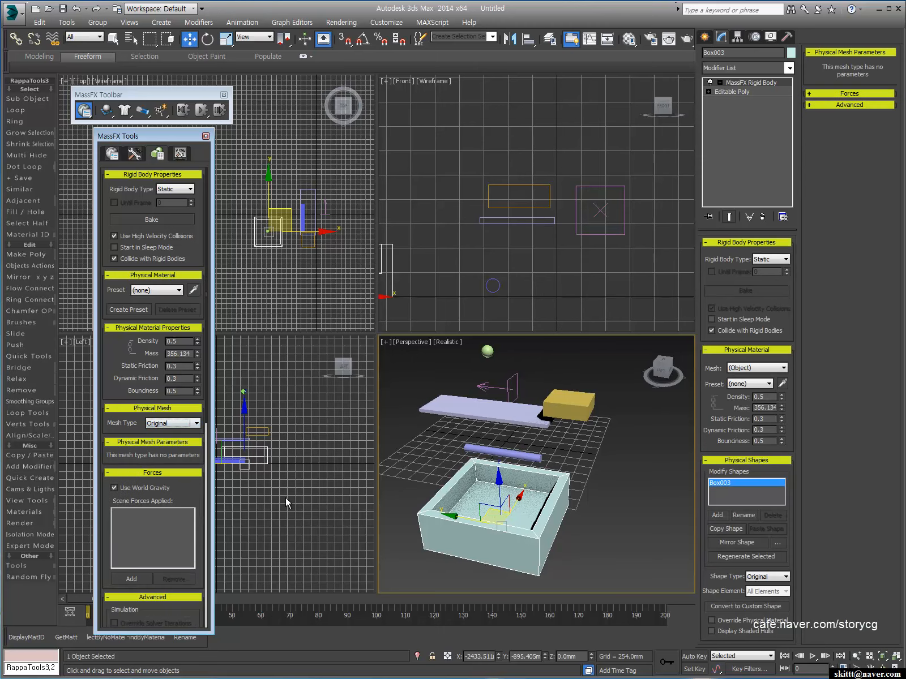
pyautogui.click(572, 535)
pyautogui.moveTo(524, 548)
pyautogui.keyDown('alt'); pyautogui.mouseDown(button='middle')
pyautogui.moveTo(505, 501)
pyautogui.moveTo(512, 566)
pyautogui.moveTo(521, 543)
pyautogui.mouseUp(button='middle'); pyautogui.keyUp('alt')
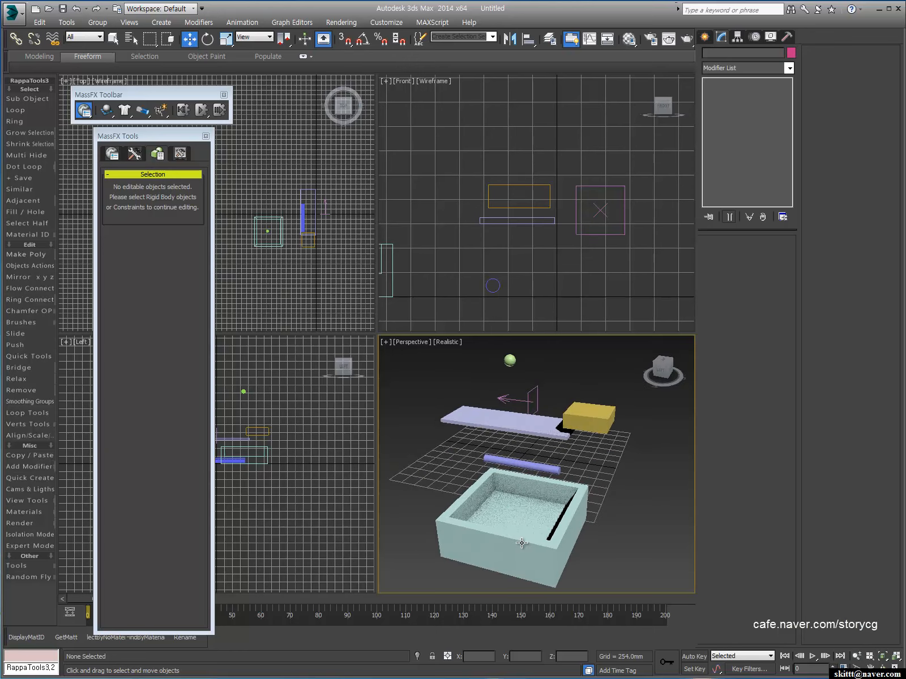
# - Set the sphere's physical mesh type to Box, then run the simulation and reset it
pyautogui.click(510, 361)
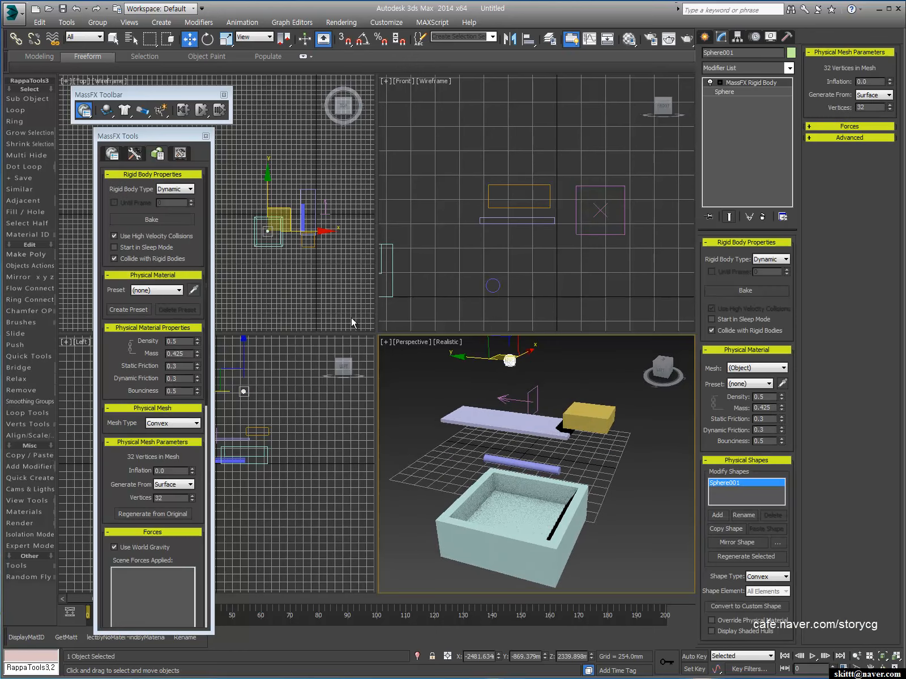
pyautogui.click(164, 423)
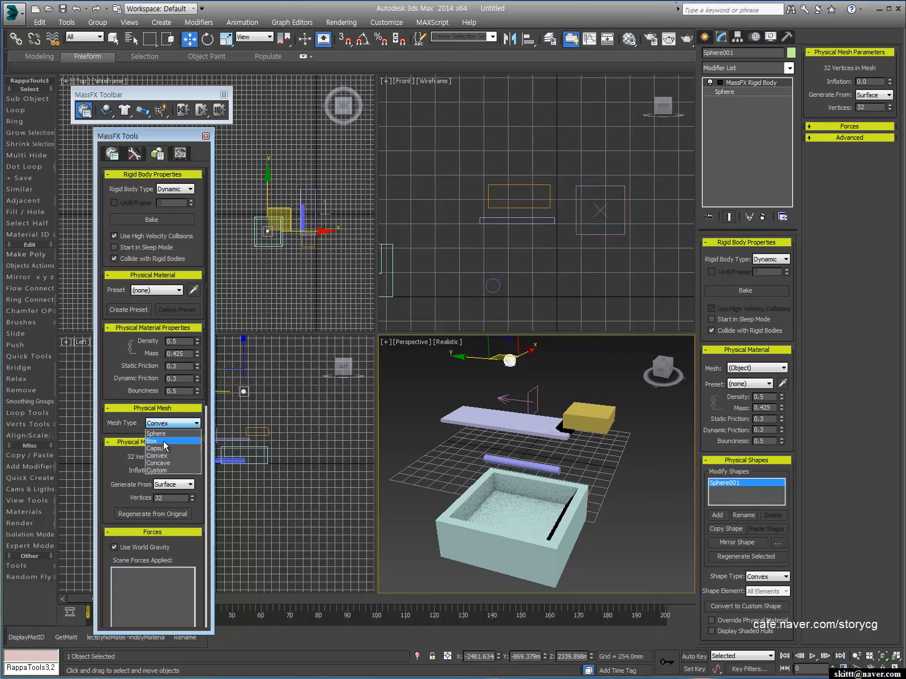
pyautogui.click(163, 441)
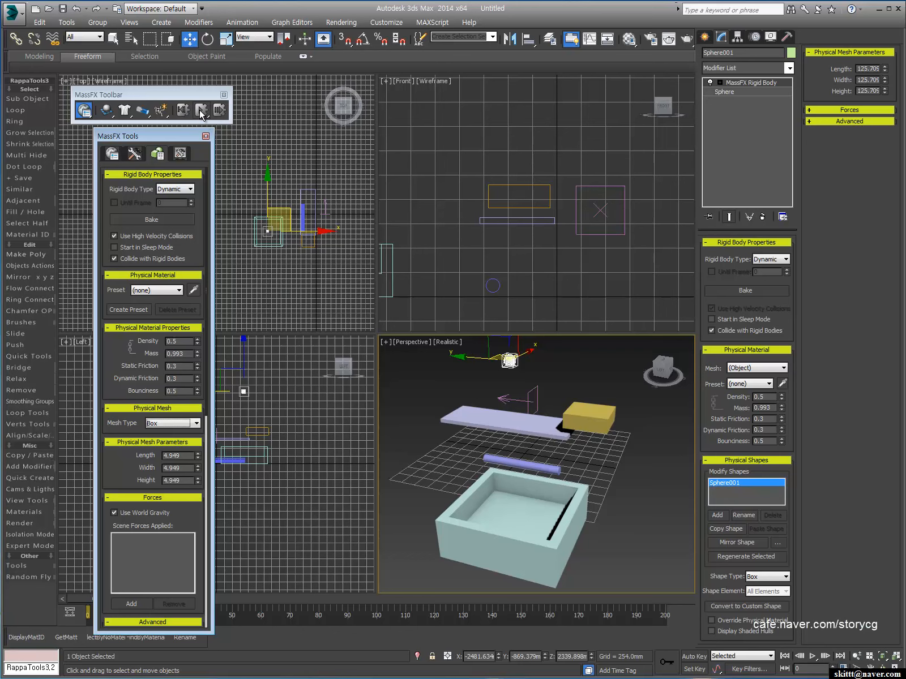
pyautogui.click(183, 111)
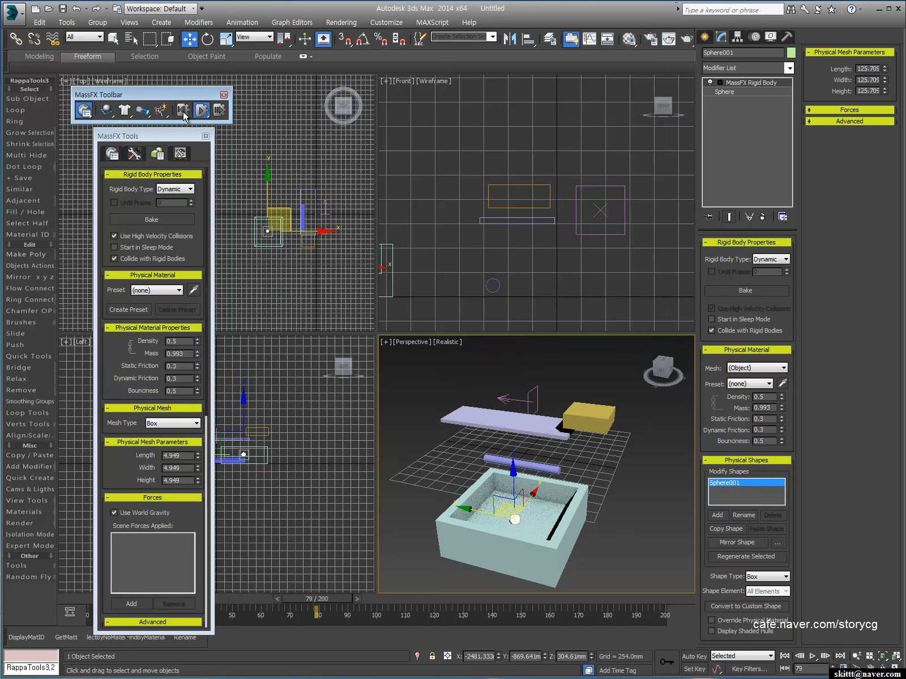
pyautogui.click(183, 111)
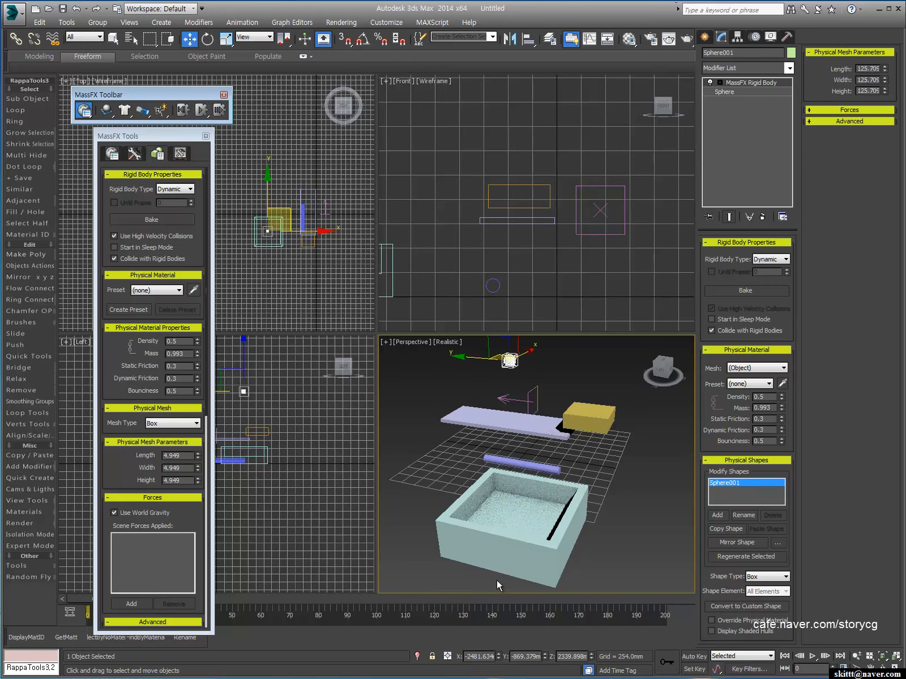
# - Try the Box physical mesh type on the hollow box by running the simulation and resetting it
pyautogui.click(509, 535)
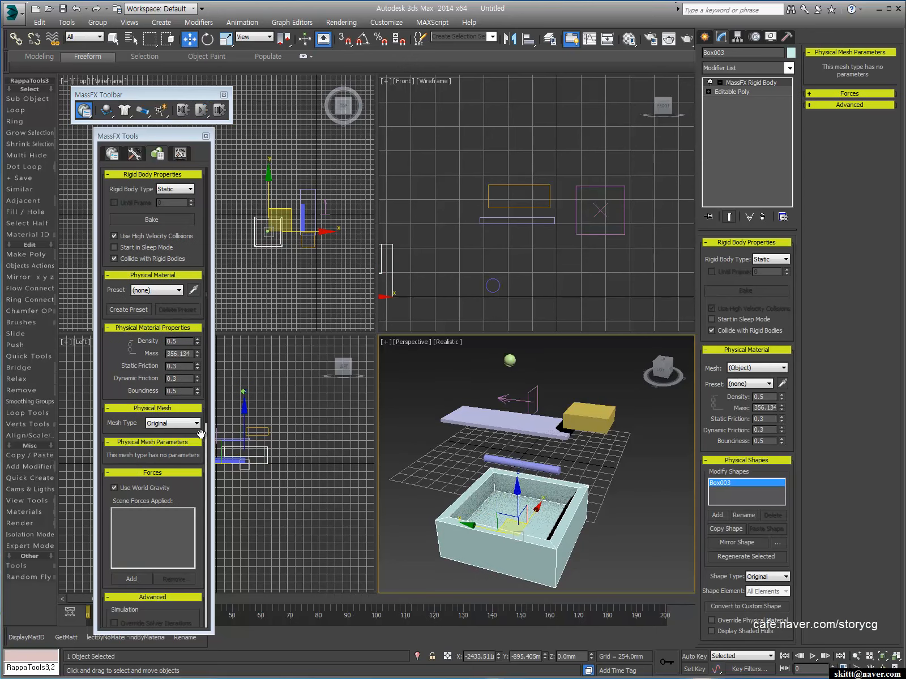
pyautogui.click(195, 424)
pyautogui.click(168, 440)
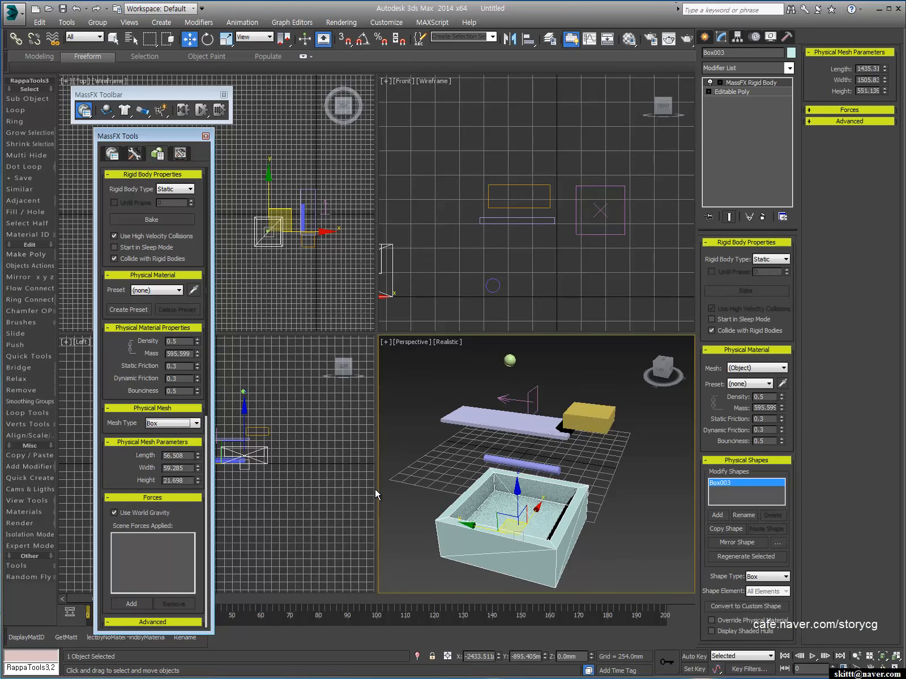
pyautogui.click(199, 112)
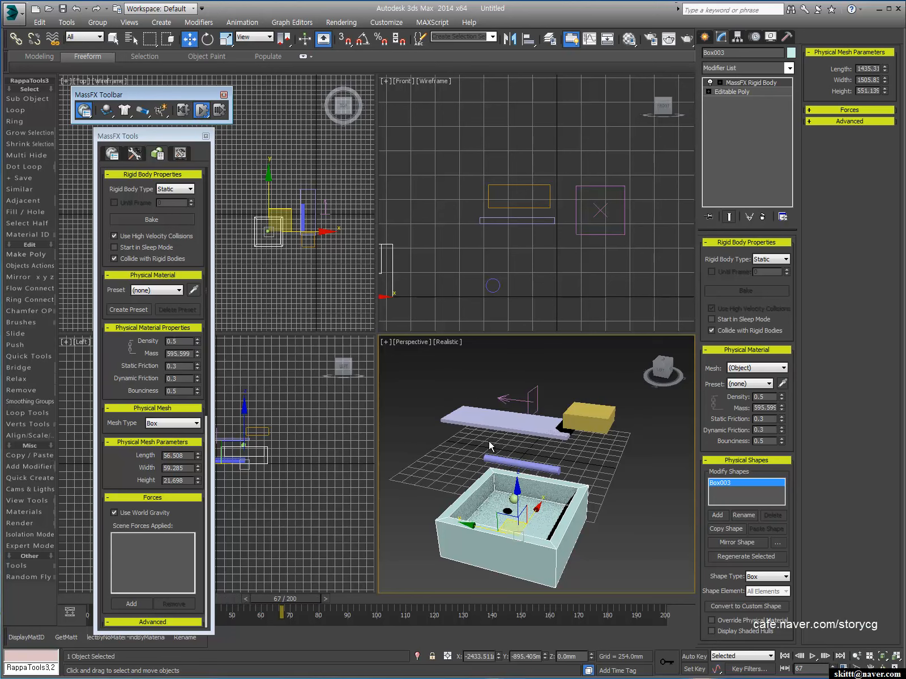
pyautogui.click(183, 112)
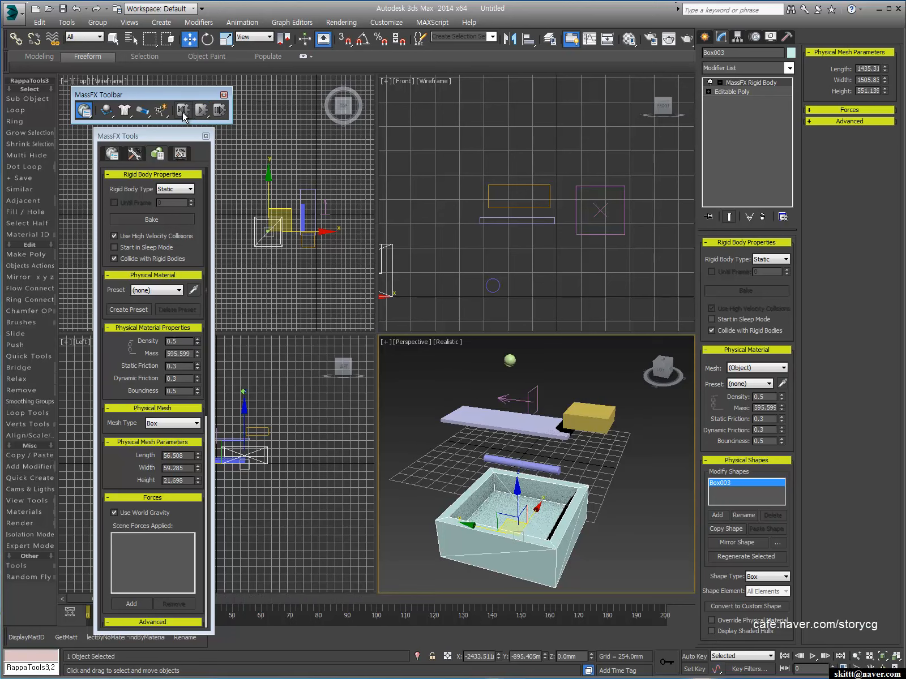
# - Set the hollow box's physical mesh type back to Original and look over its force and advanced settings
pyautogui.click(160, 429)
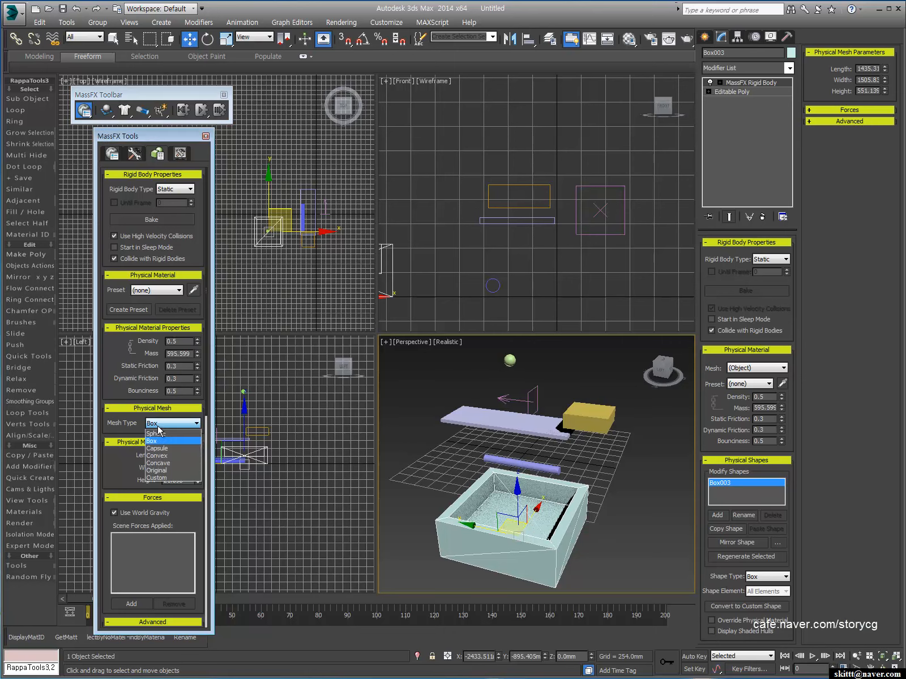
pyautogui.click(154, 470)
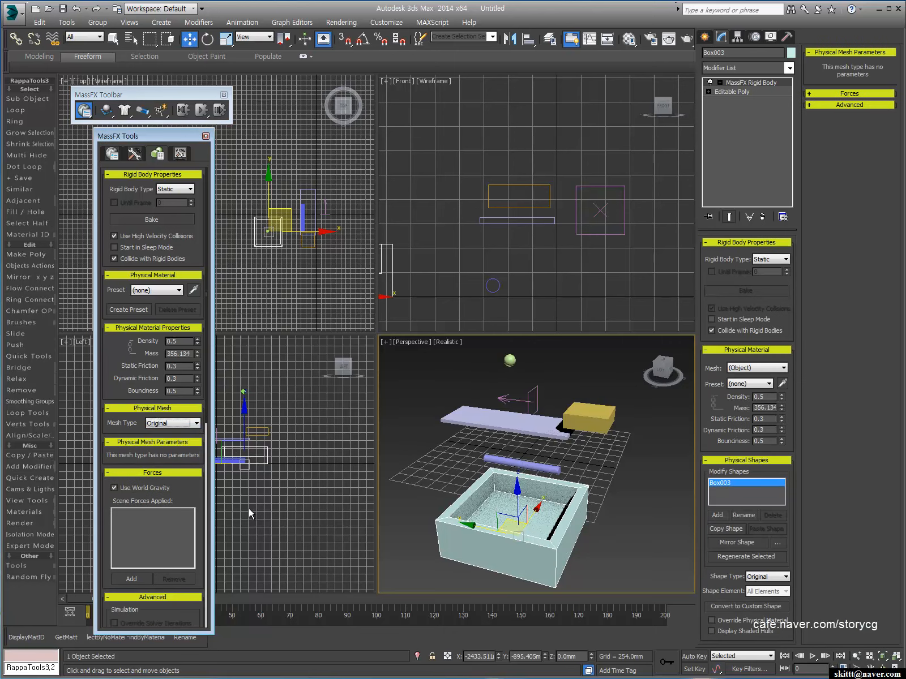
pyautogui.moveTo(179, 502); pyautogui.dragTo(160, 297)
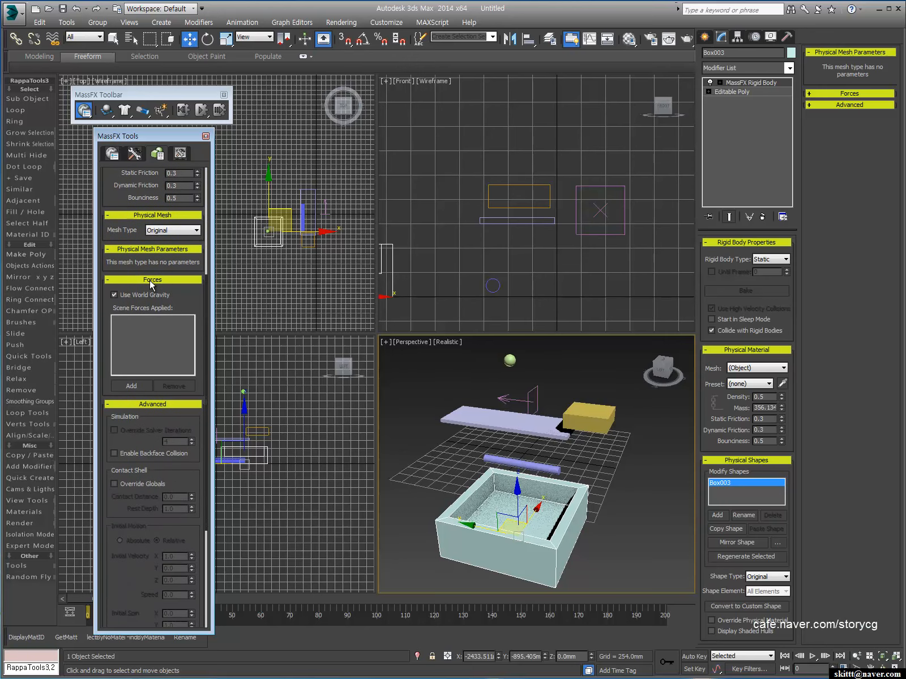
# - Delete the gravity space warp above the long plank
pyautogui.click(647, 530)
pyautogui.moveTo(540, 527)
pyautogui.keyDown('alt'); pyautogui.mouseDown(button='middle')
pyautogui.moveTo(551, 515)
pyautogui.moveTo(541, 499)
pyautogui.moveTo(530, 516)
pyautogui.mouseUp(button='middle'); pyautogui.keyUp('alt')
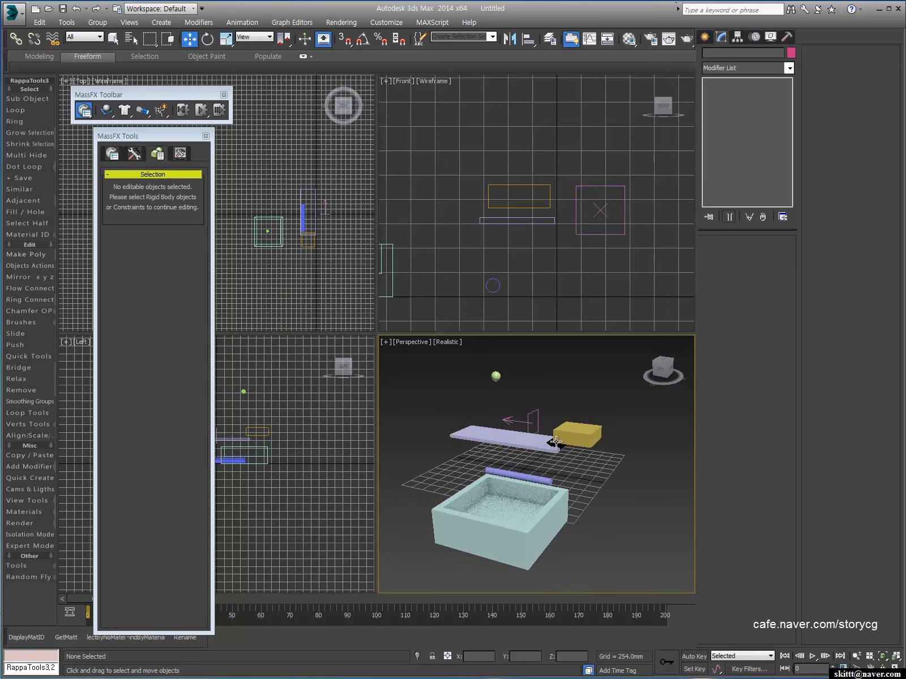
pyautogui.click(535, 419)
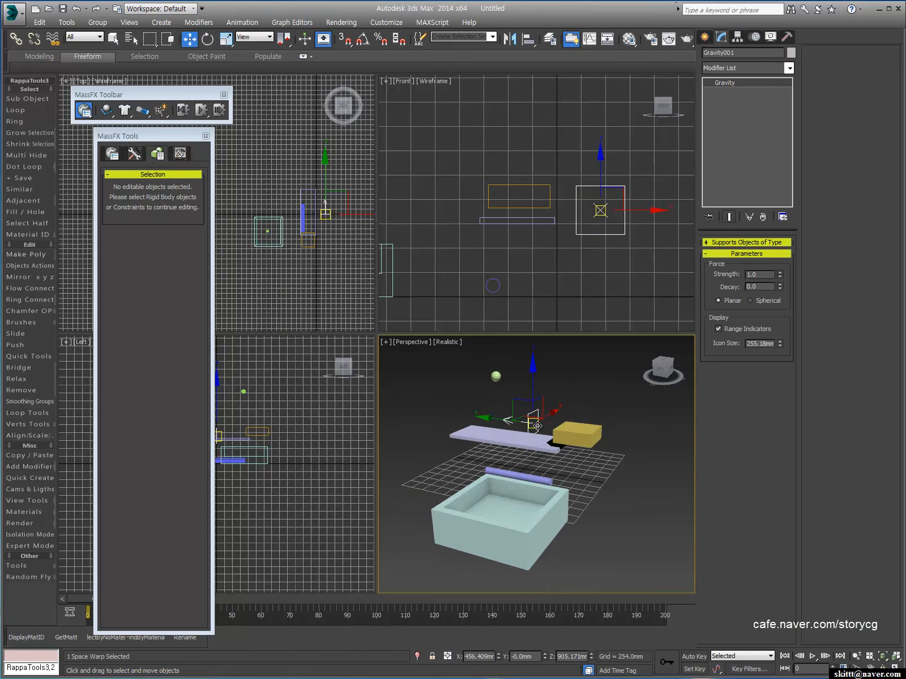
pyautogui.click(667, 161)
# - Create a Wind space warp with an icon size of about 673 mm on the ground at about X 1206 mm, Y -1860 mm
pyautogui.click(706, 37)
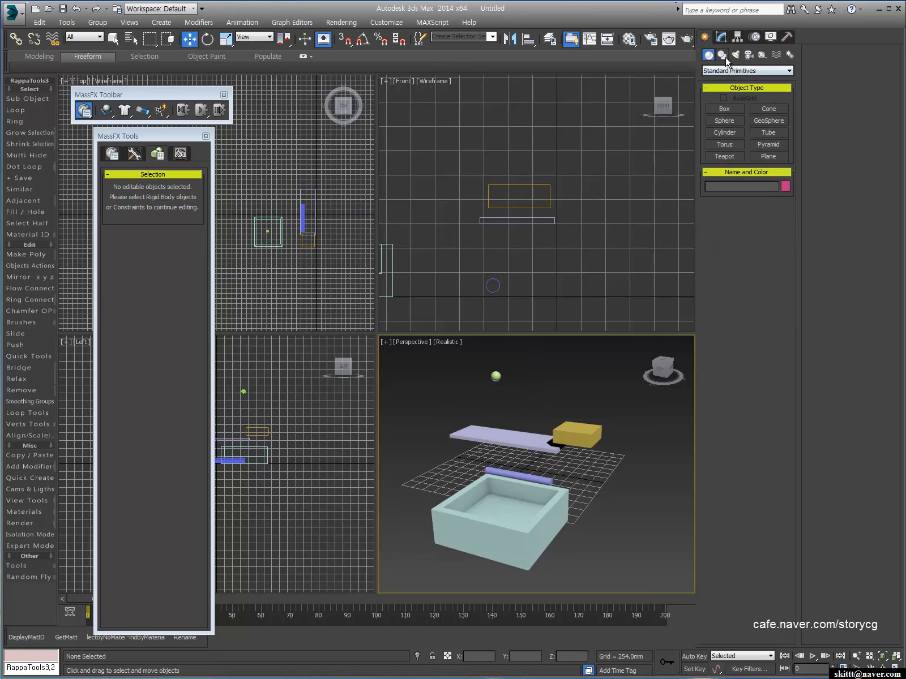
pyautogui.click(763, 55)
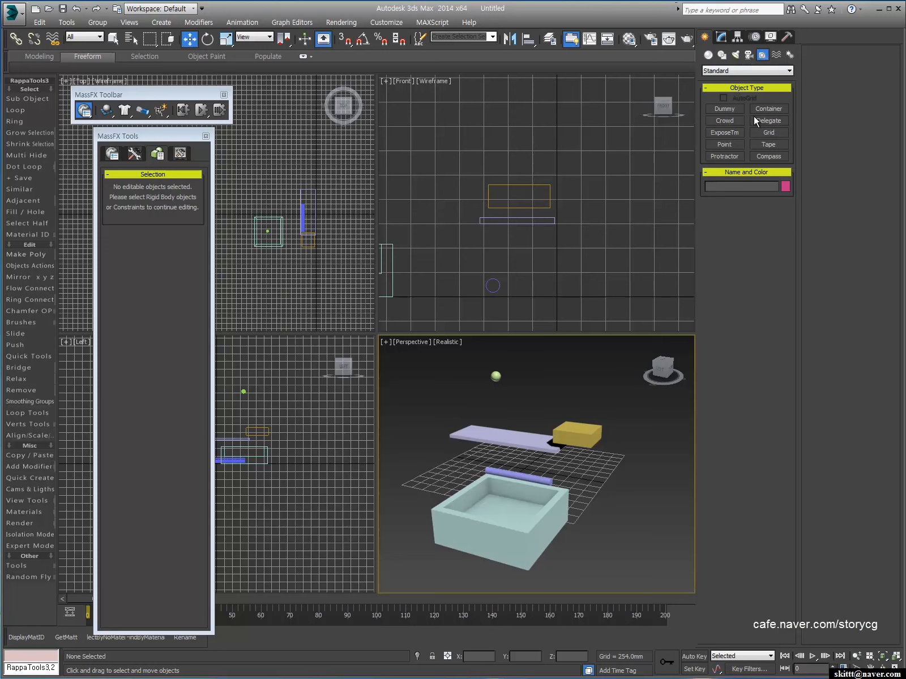
pyautogui.click(774, 54)
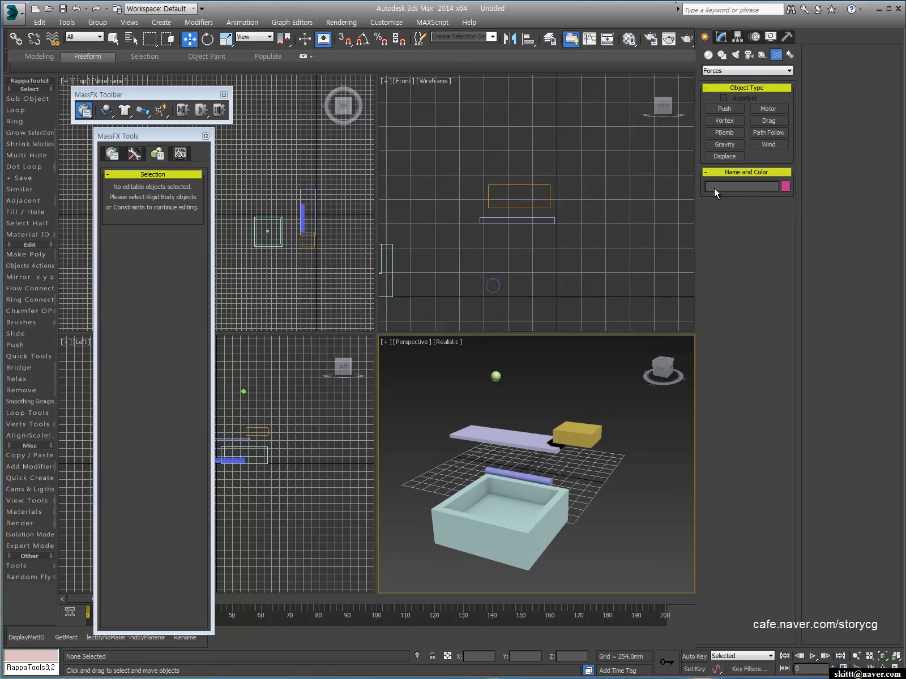
pyautogui.click(767, 144)
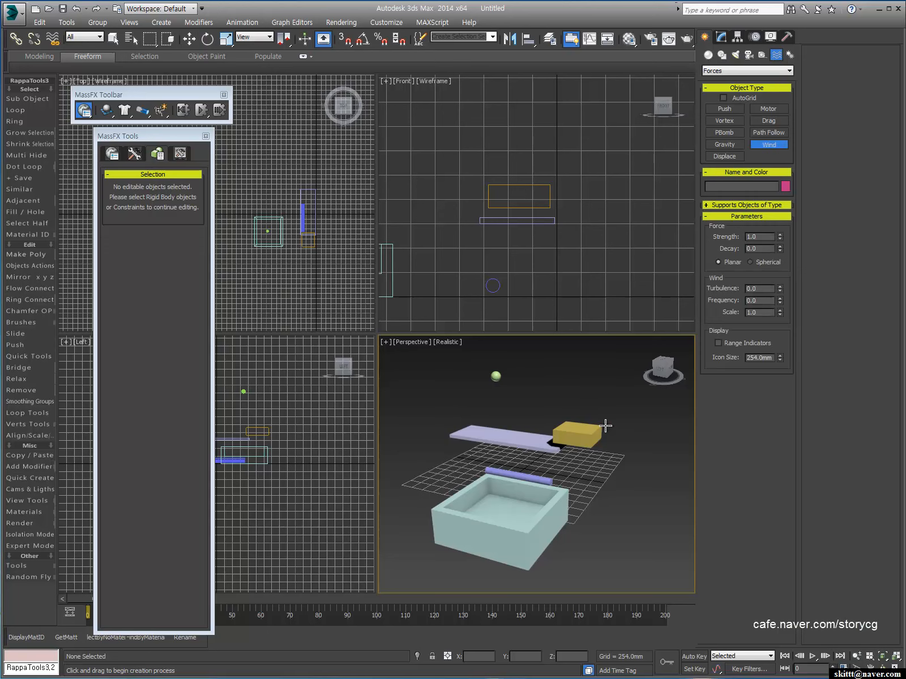
pyautogui.moveTo(622, 464); pyautogui.dragTo(647, 489)
pyautogui.press('w')
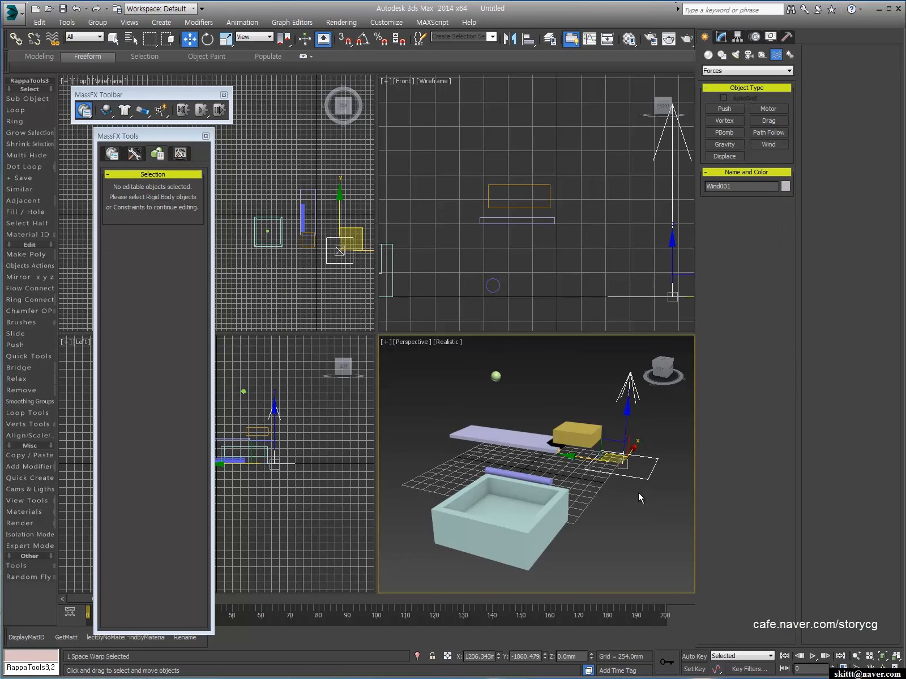
# - Move the wind across the ground to about X -1449 mm, Y 1447 mm, then run and reset the simulation
pyautogui.moveTo(608, 455); pyautogui.dragTo(403, 473)
pyautogui.click(201, 109)
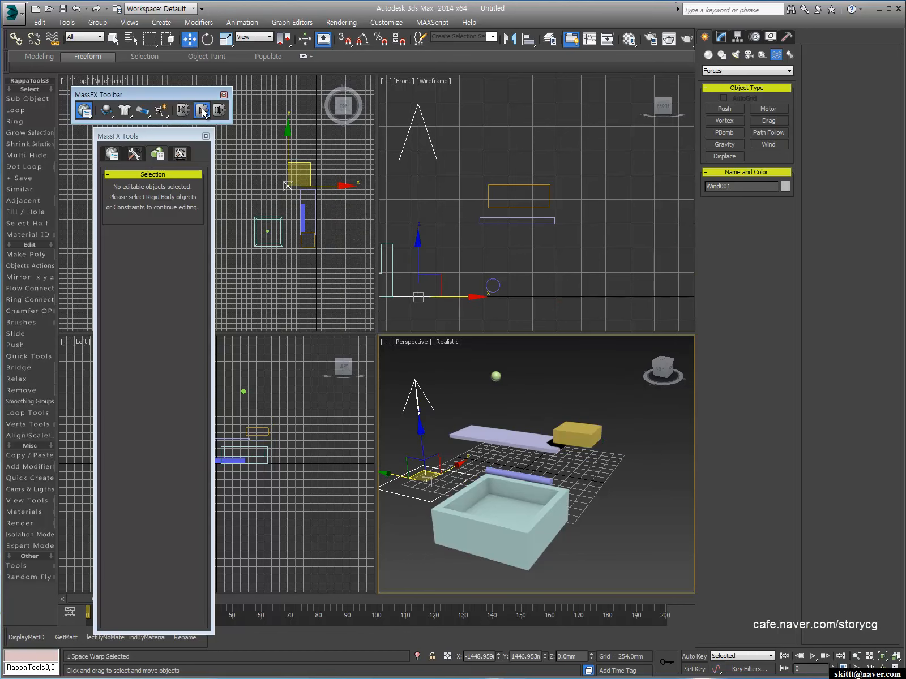
pyautogui.click(185, 110)
# - Rotate the wind to blow horizontally toward negative Y and move it to about X -2057 mm, Z 1563 mm
pyautogui.press('e')
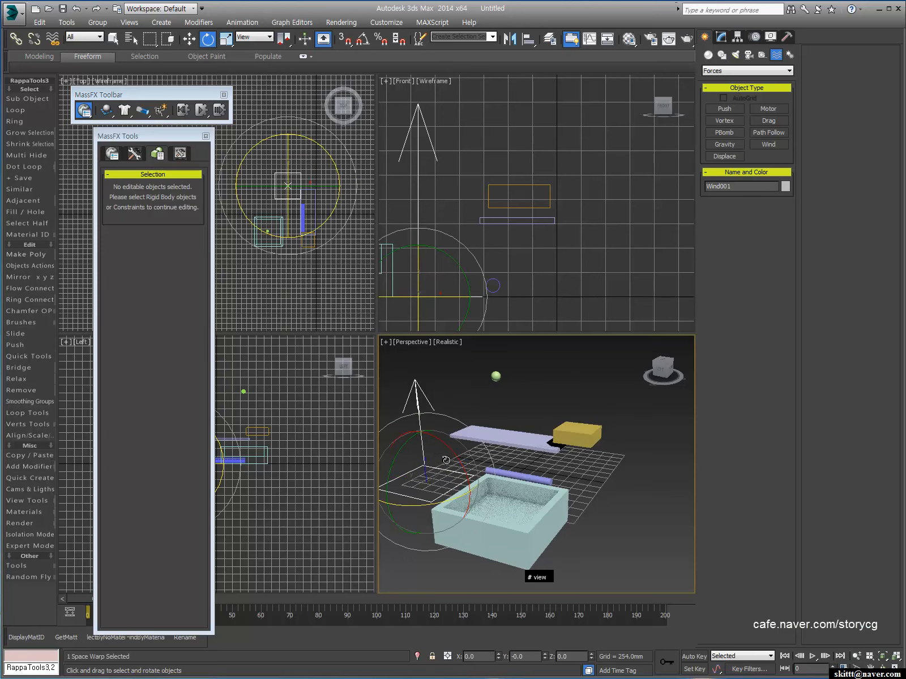
pyautogui.moveTo(447, 470); pyautogui.dragTo(490, 515)
pyautogui.press('w')
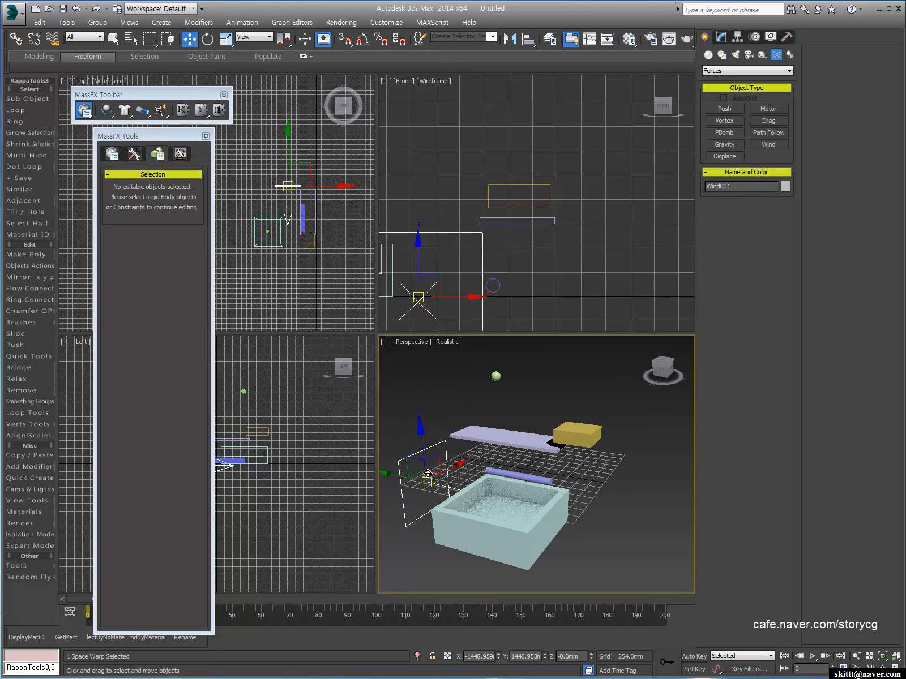
pyautogui.moveTo(408, 401); pyautogui.dragTo(399, 396)
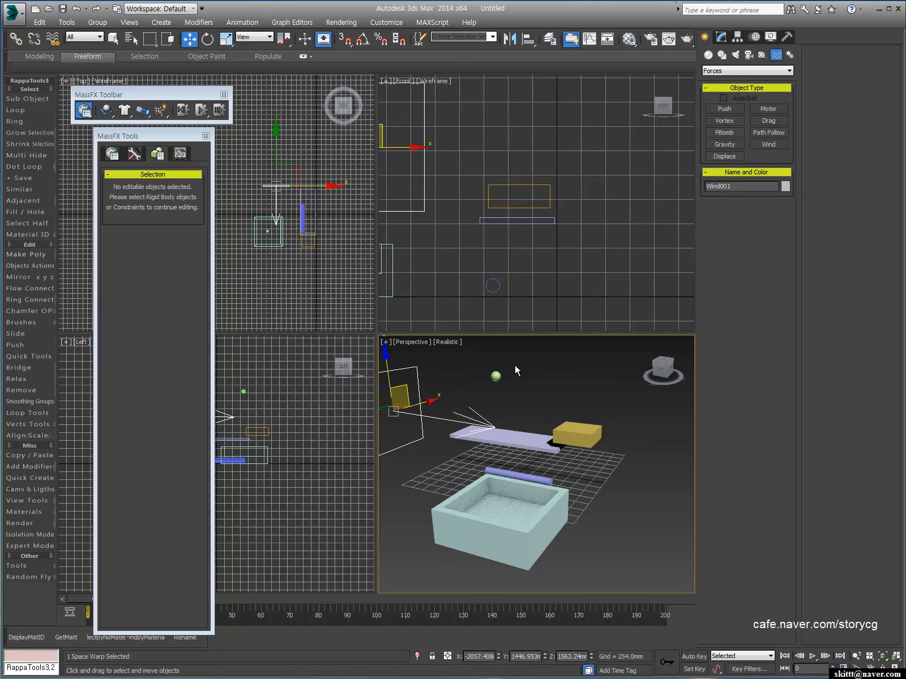
pyautogui.click(484, 394)
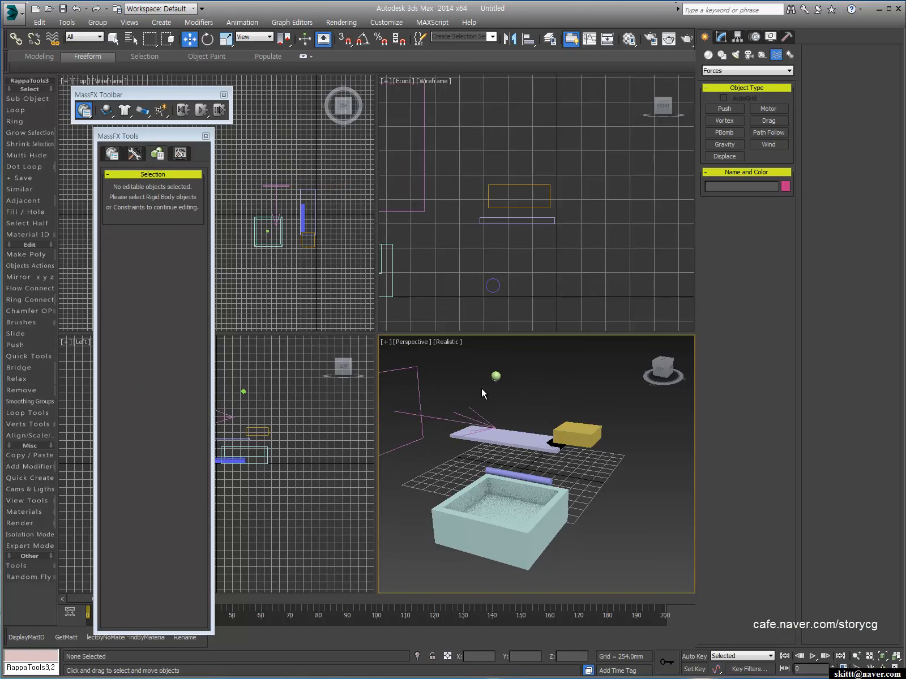
# - Add the wind to the sphere's applied scene forces, then run the simulation and reset it
pyautogui.click(496, 376)
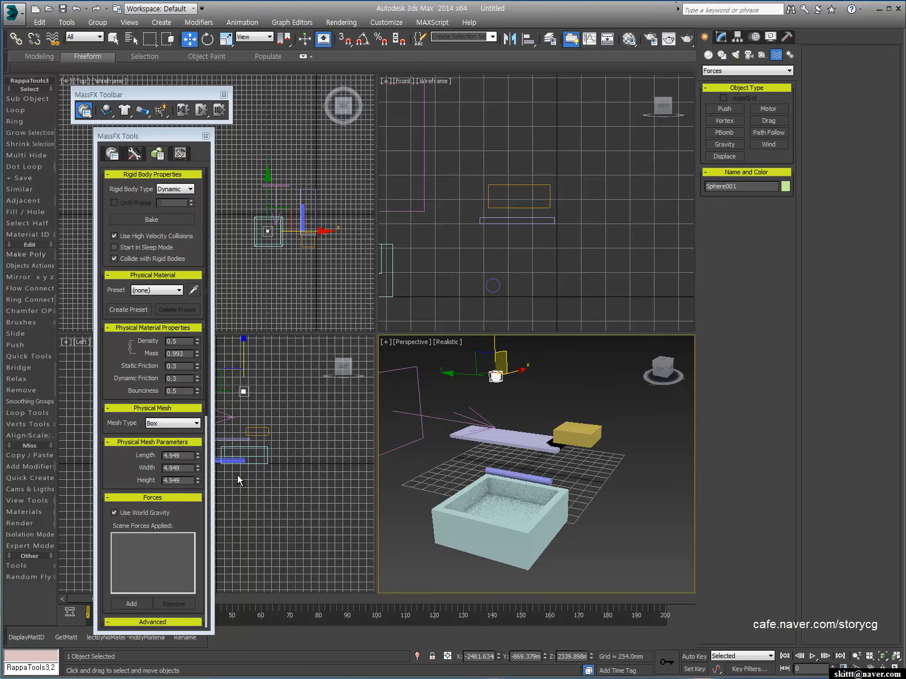
pyautogui.scroll(-5, 180, 519)
pyautogui.click(131, 503)
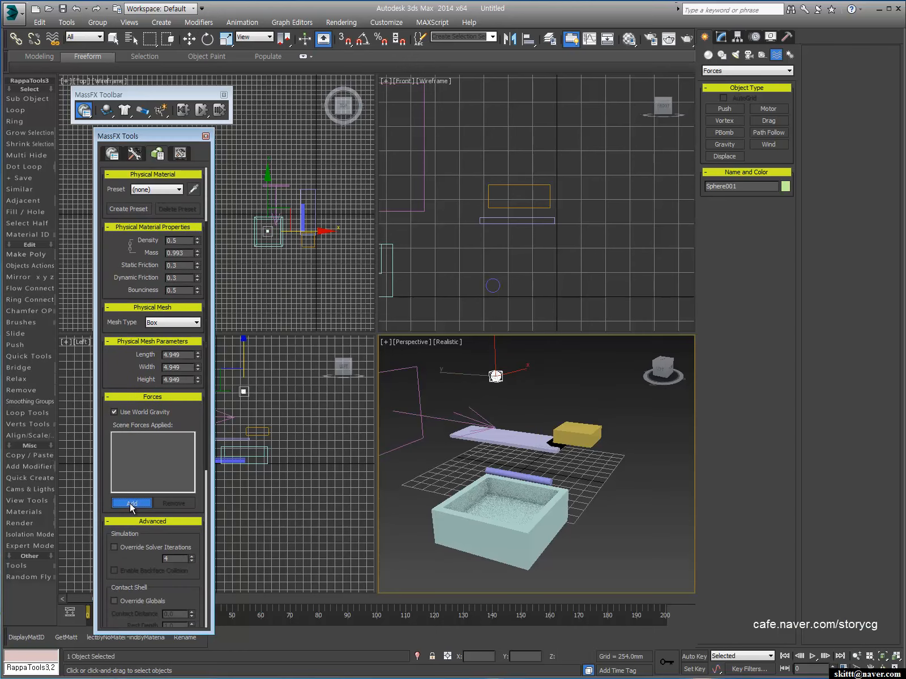
pyautogui.click(385, 458)
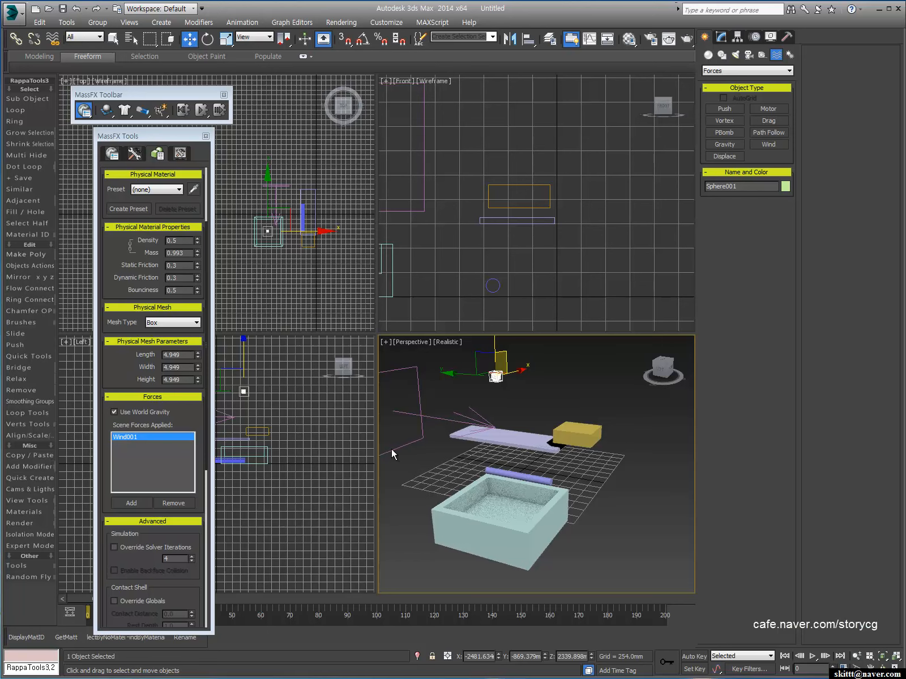
pyautogui.click(423, 454)
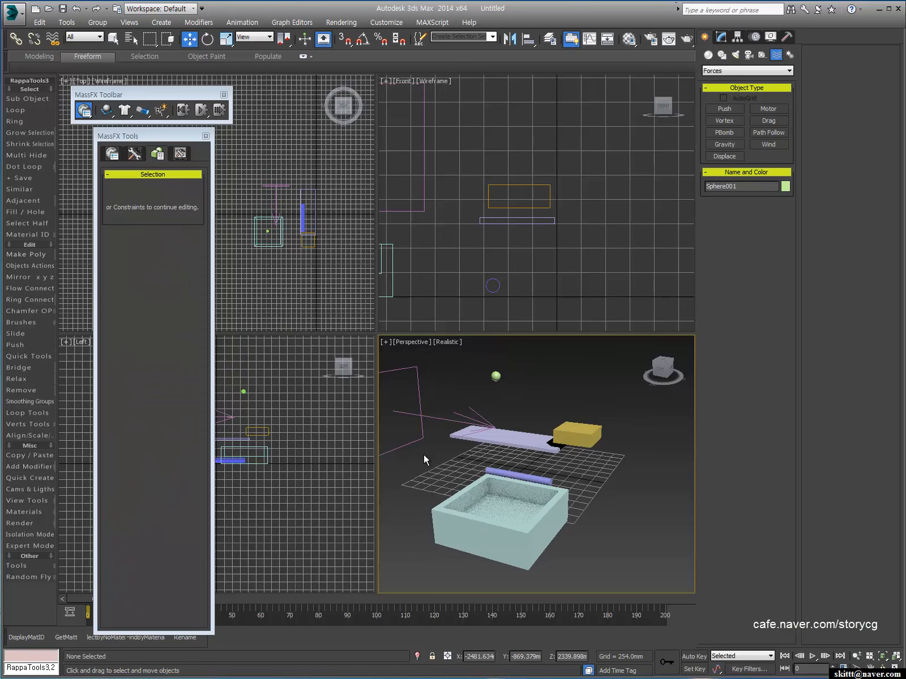
pyautogui.click(185, 111)
# - Set the Wind space warp's strength to 0.2, then run the MassFX simulation and reset it
pyautogui.click(416, 371)
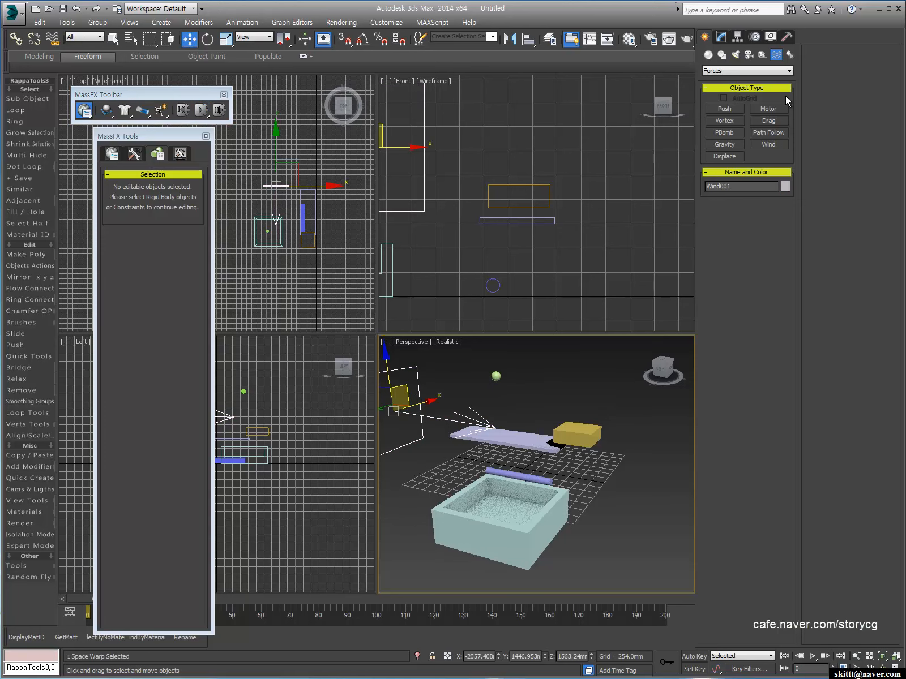
pyautogui.click(722, 38)
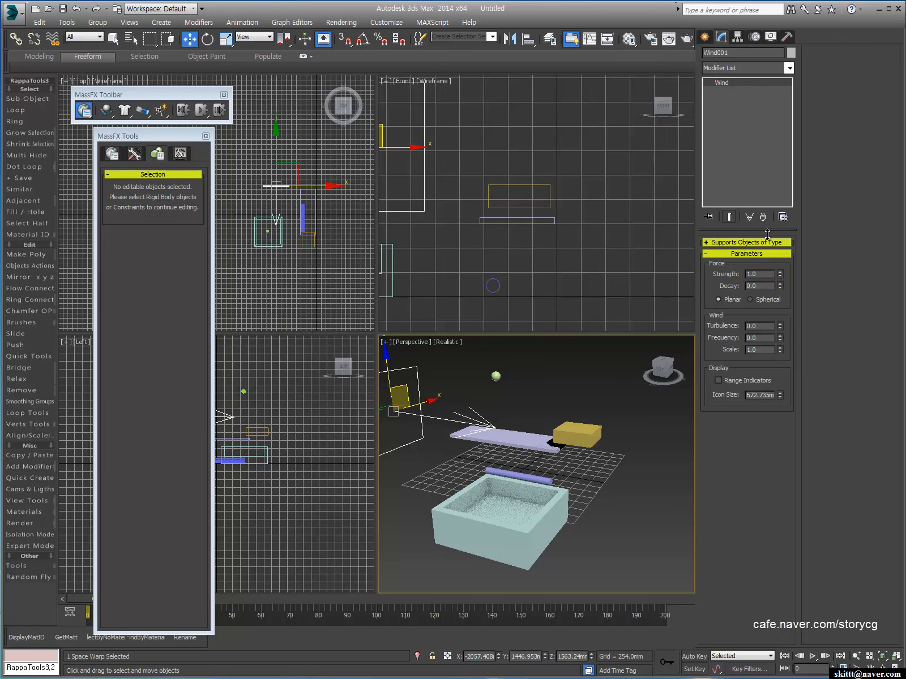
pyautogui.click(737, 37)
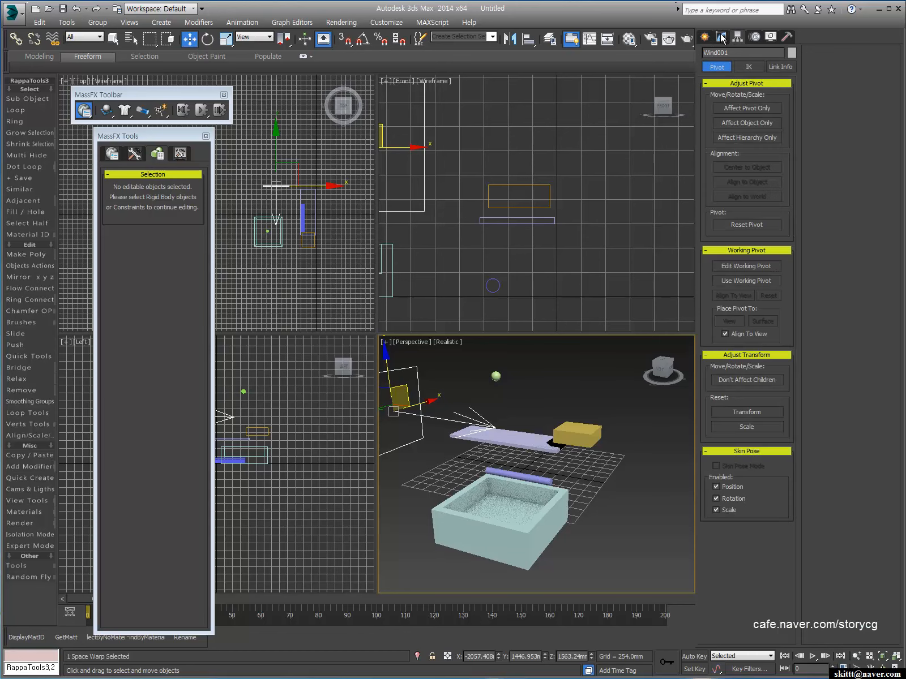
pyautogui.click(722, 37)
pyautogui.doubleClick(771, 274)
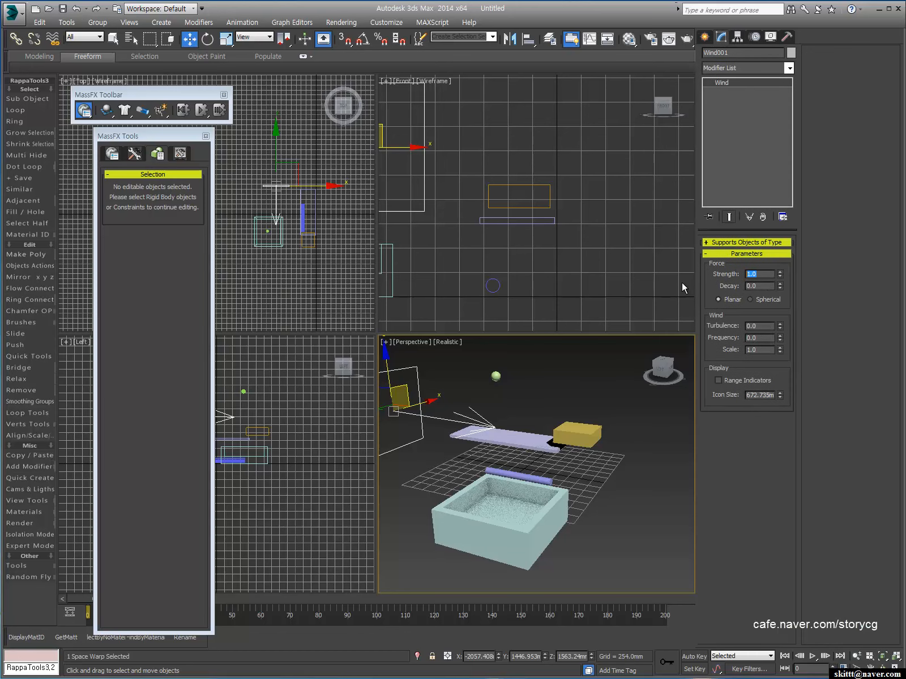
pyautogui.write('0.2')
pyautogui.press('Return')
pyautogui.click(202, 111)
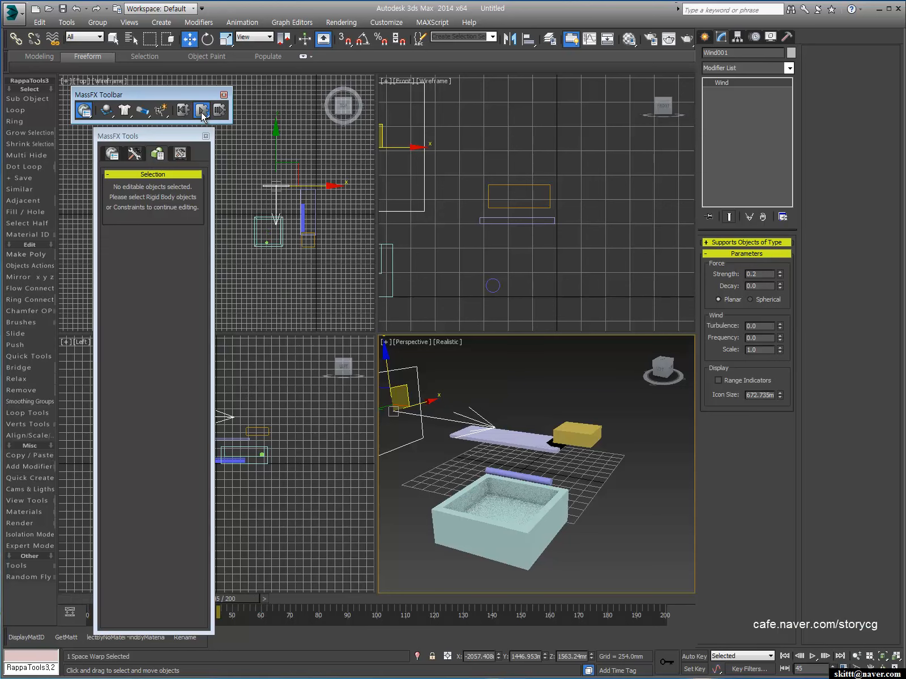
pyautogui.click(183, 110)
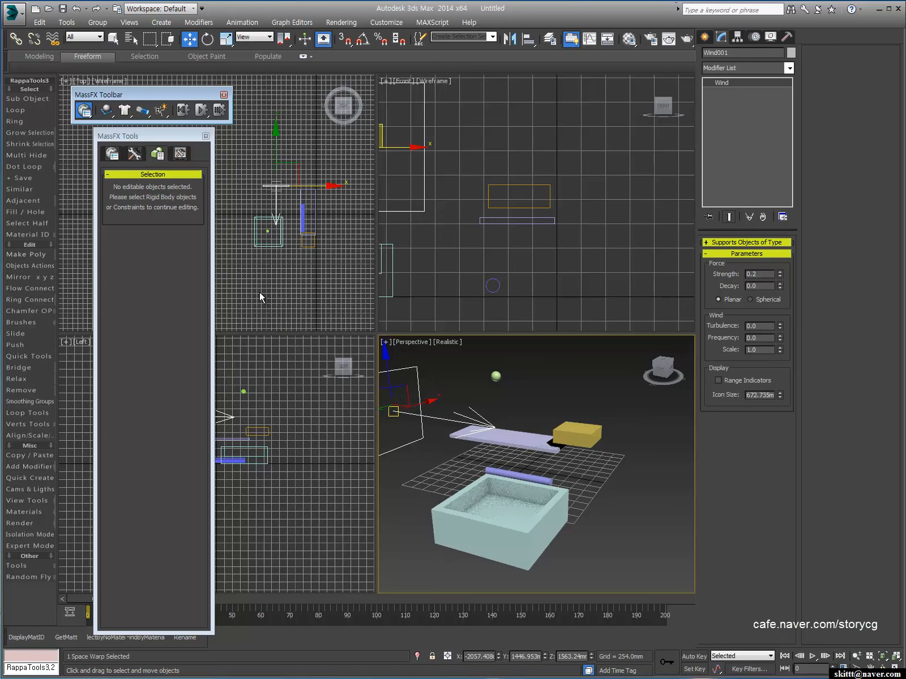
# - Select the sphere and enable Override Globals for its contact shell in the advanced rigid body settings
pyautogui.click(135, 156)
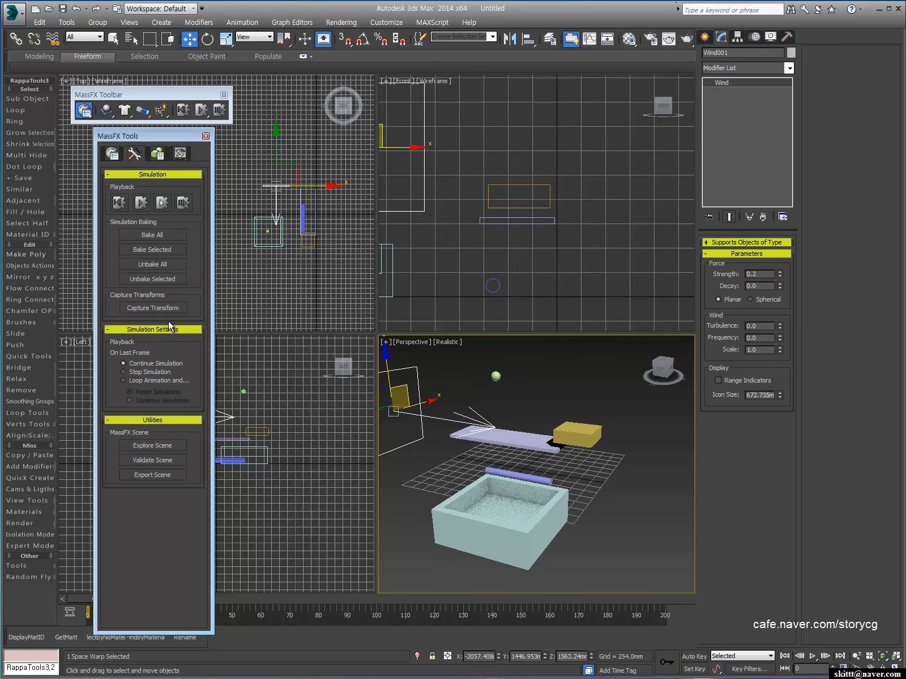
pyautogui.click(158, 154)
pyautogui.click(494, 374)
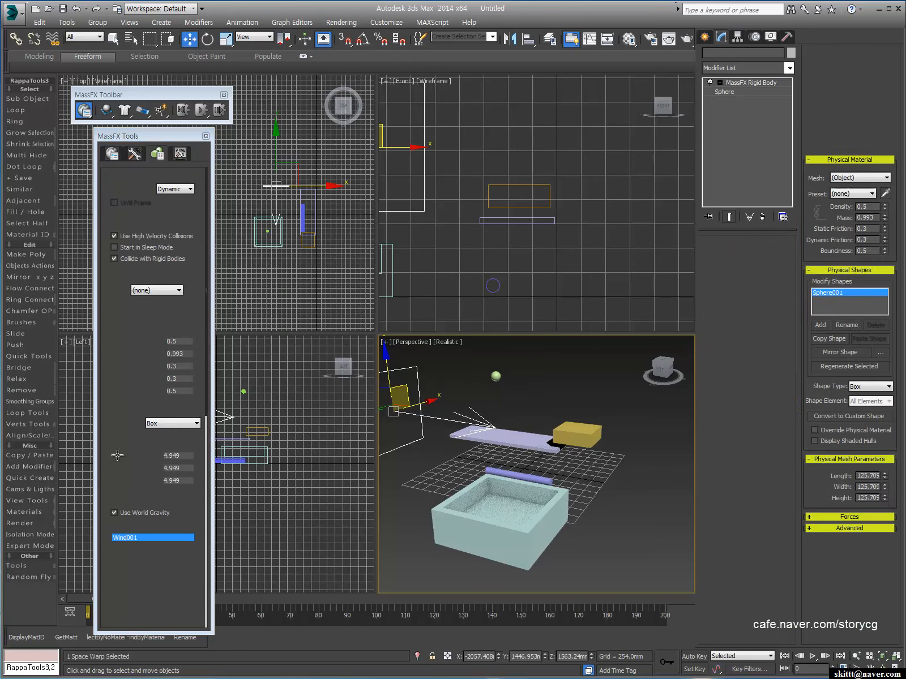
pyautogui.scroll(-2, 119, 444)
pyautogui.moveTo(119, 443); pyautogui.dragTo(132, 190)
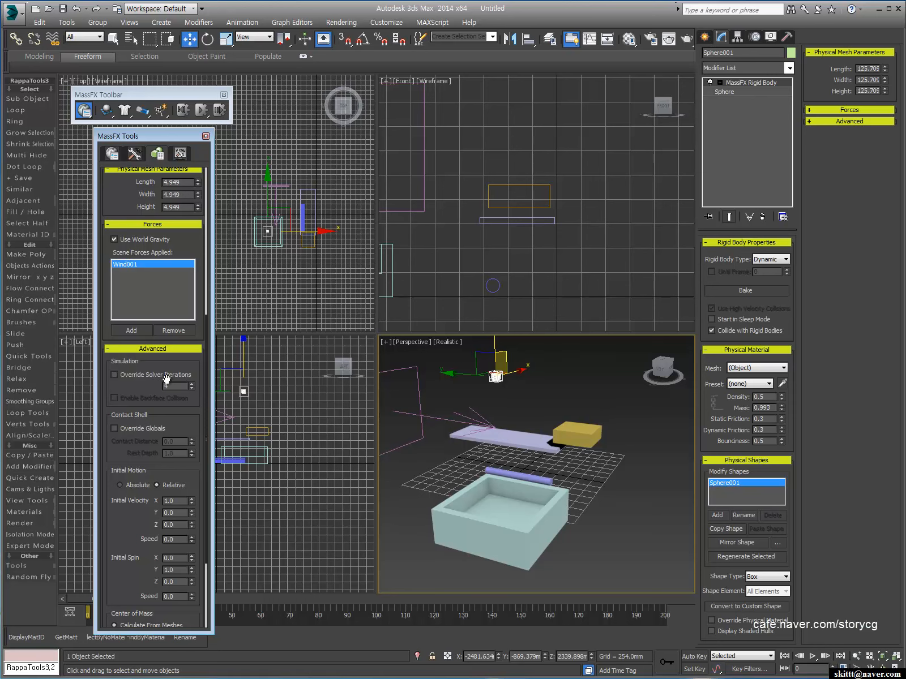
pyautogui.scroll(-3, 157, 416)
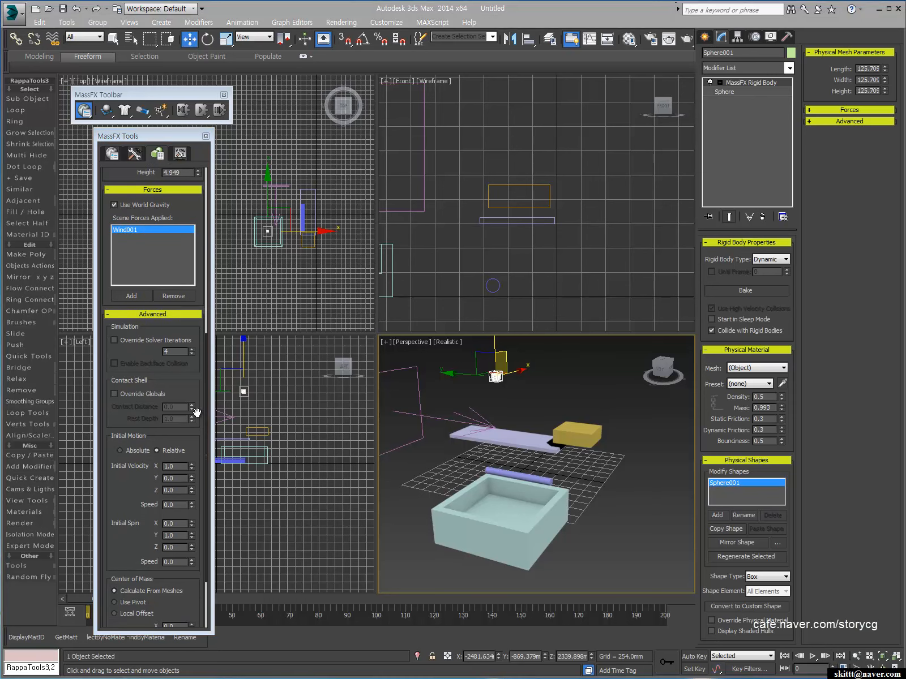
pyautogui.moveTo(130, 383); pyautogui.dragTo(128, 374)
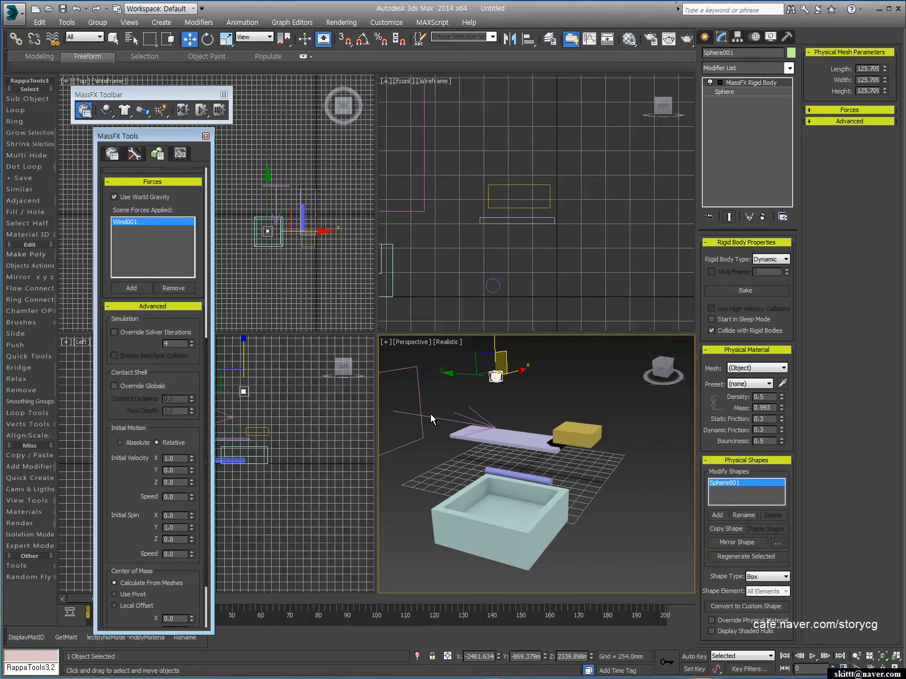
pyautogui.click(495, 395)
pyautogui.click(495, 376)
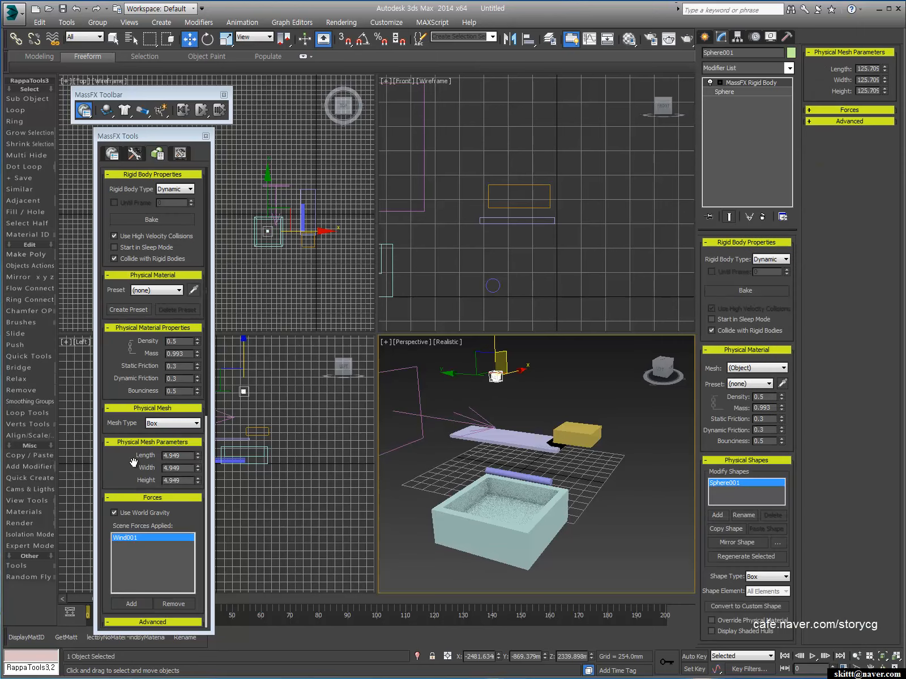
pyautogui.scroll(-5, 120, 460)
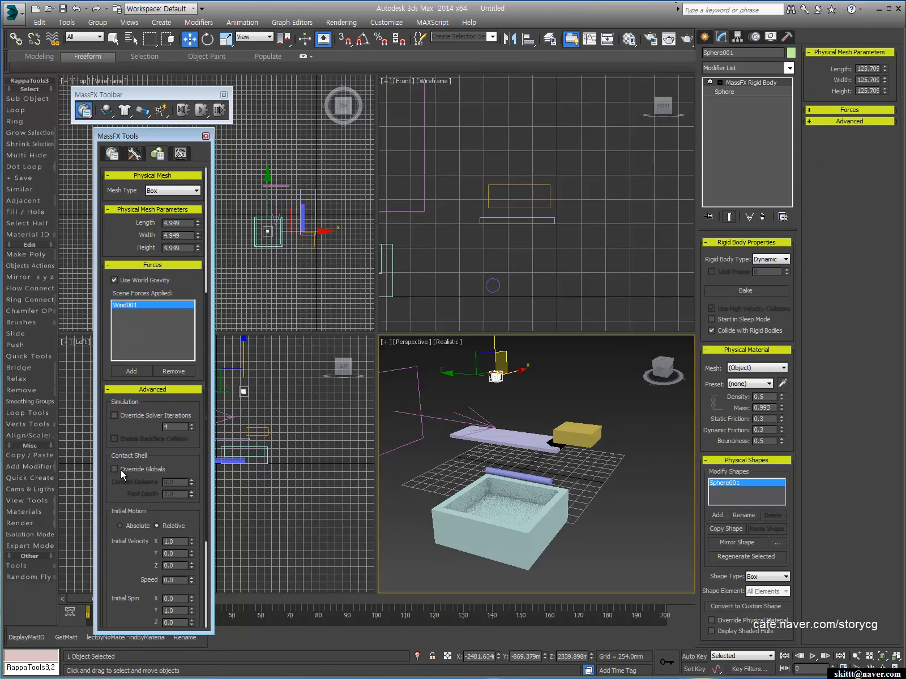
pyautogui.click(115, 470)
# - Review the sphere's advanced contact shell, initial motion, center of mass and damping settings
pyautogui.click(508, 388)
pyautogui.click(491, 377)
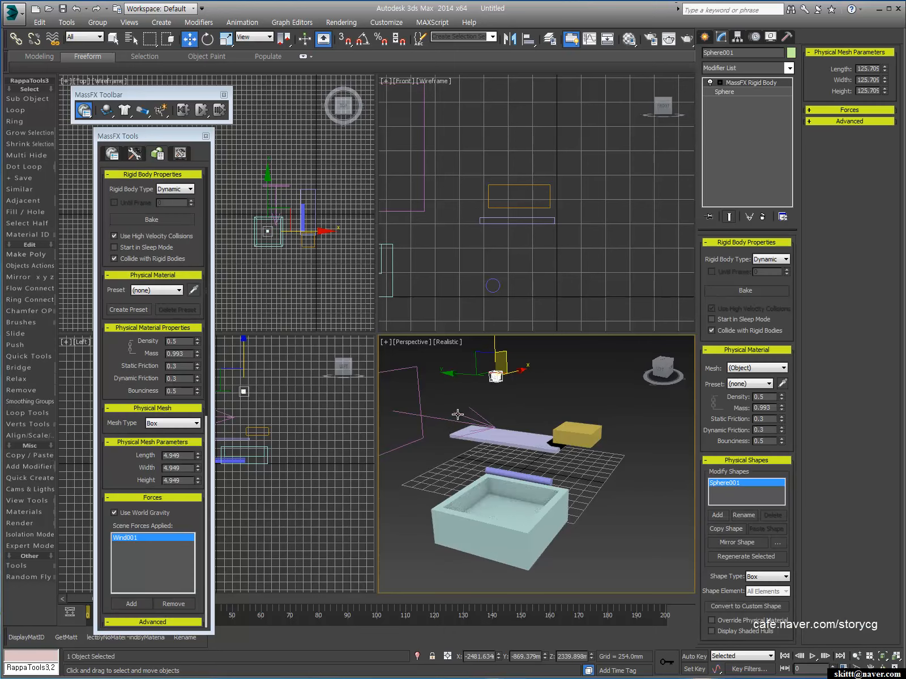
pyautogui.scroll(-5, 119, 482)
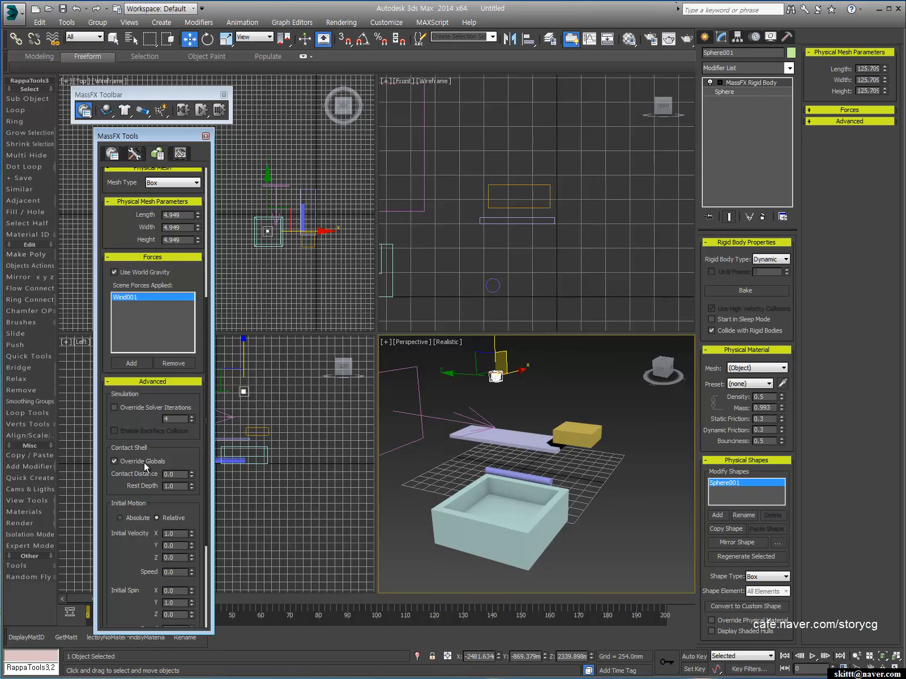
pyautogui.moveTo(177, 450); pyautogui.dragTo(171, 319)
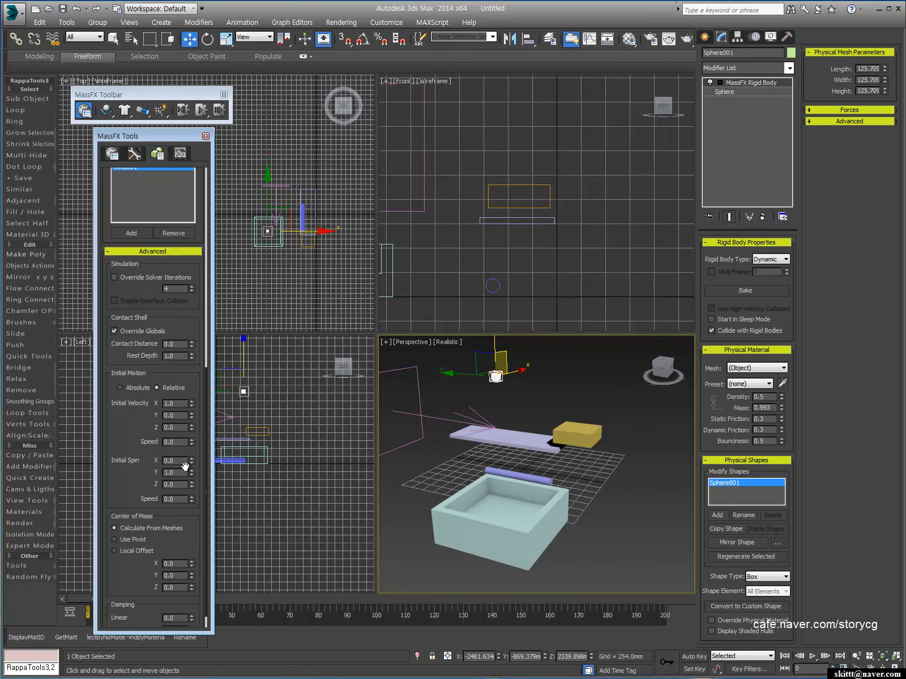
pyautogui.moveTo(175, 376); pyautogui.dragTo(166, 349)
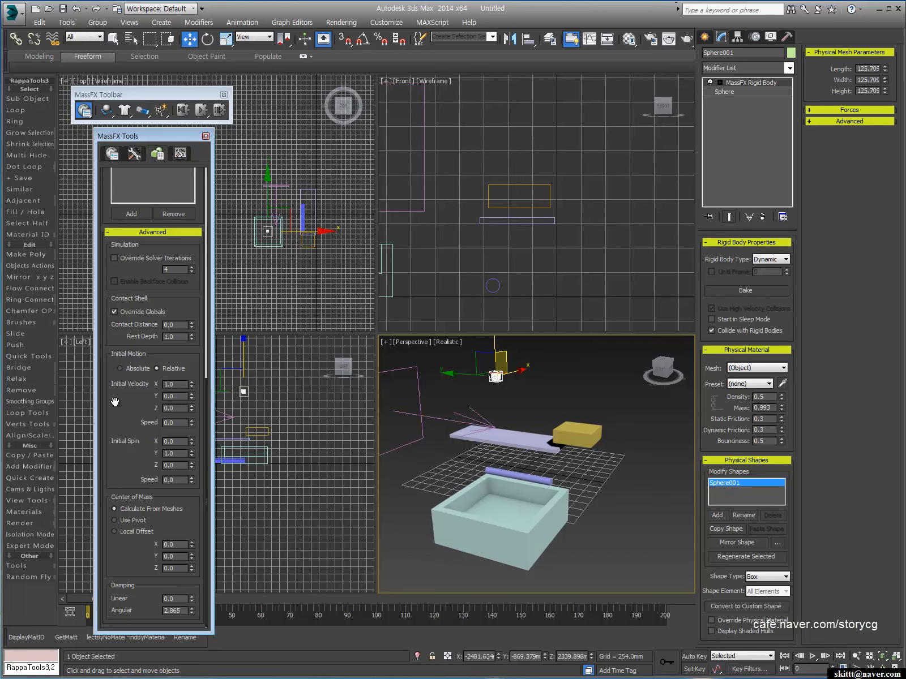
pyautogui.click(514, 392)
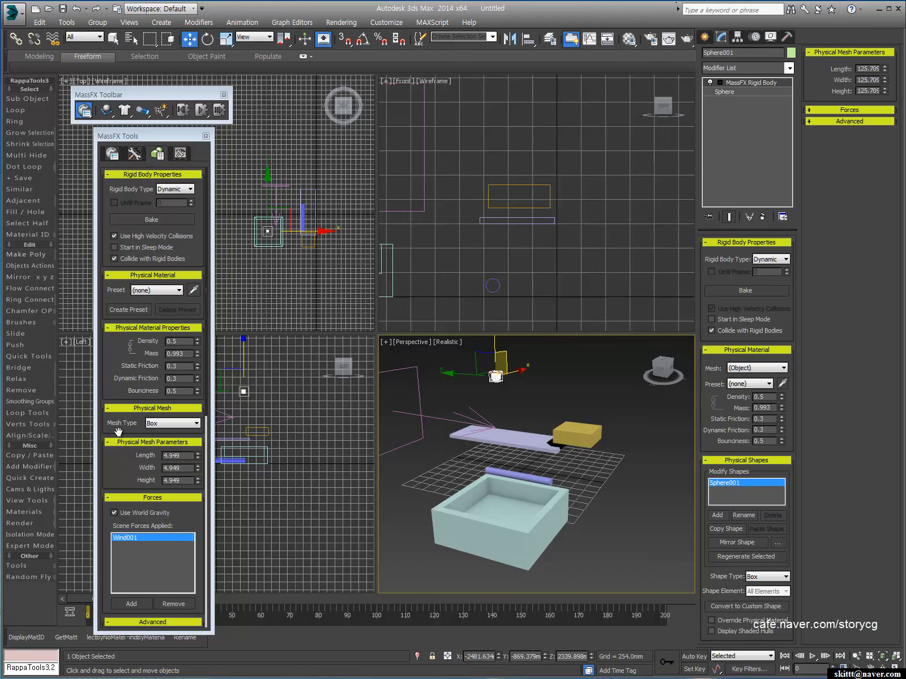
pyautogui.moveTo(118, 431); pyautogui.dragTo(115, 251)
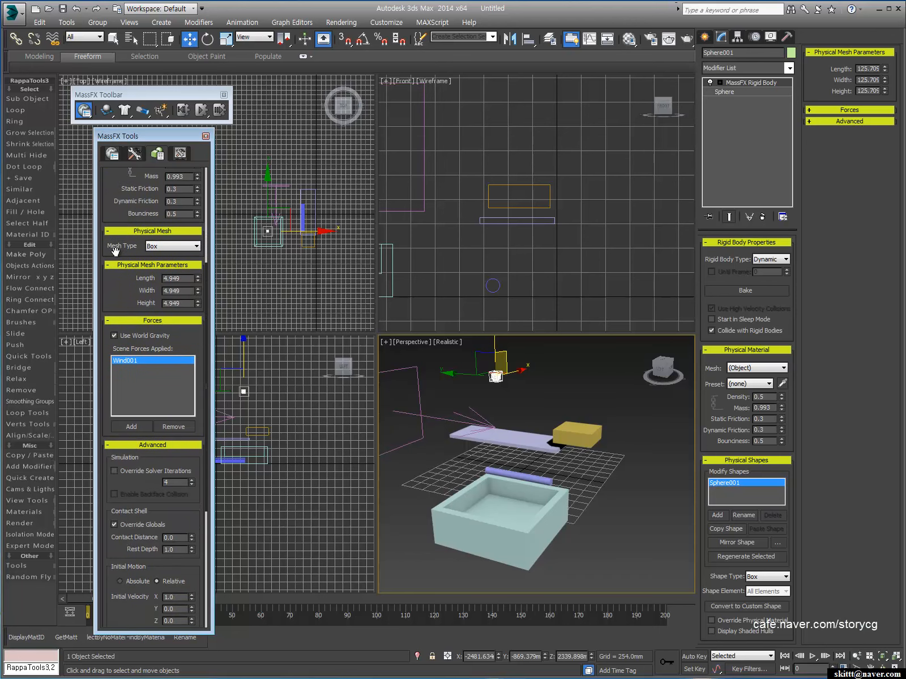
pyautogui.moveTo(175, 516); pyautogui.dragTo(157, 345)
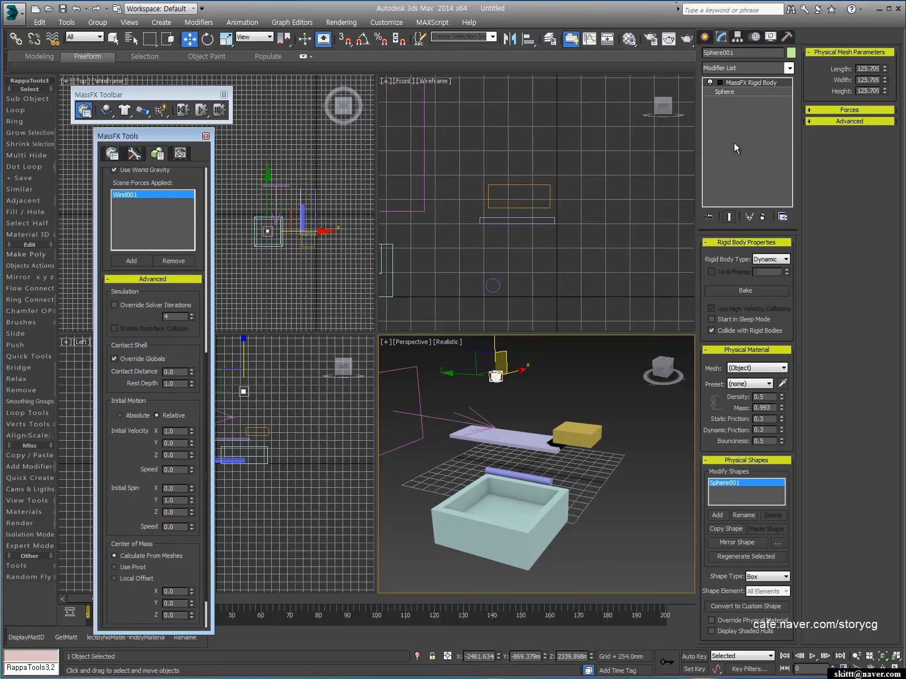
# - Examine the Initial Velocity, Initial Spin, Center of Mass and Mesh Transform sub-objects of the sphere's MassFX Rigid Body modifier
pyautogui.click(719, 83)
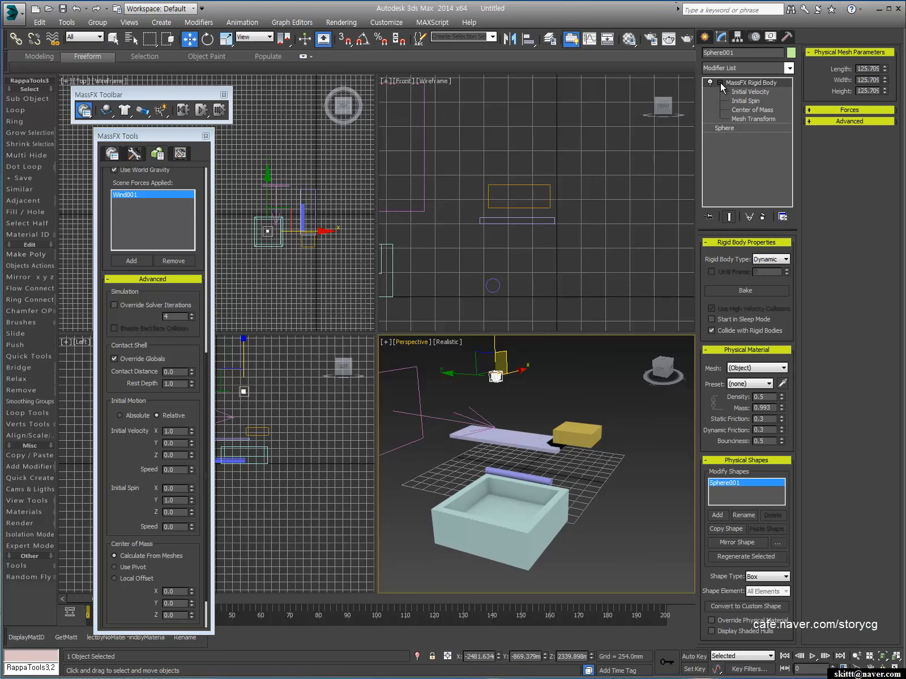
pyautogui.click(751, 110)
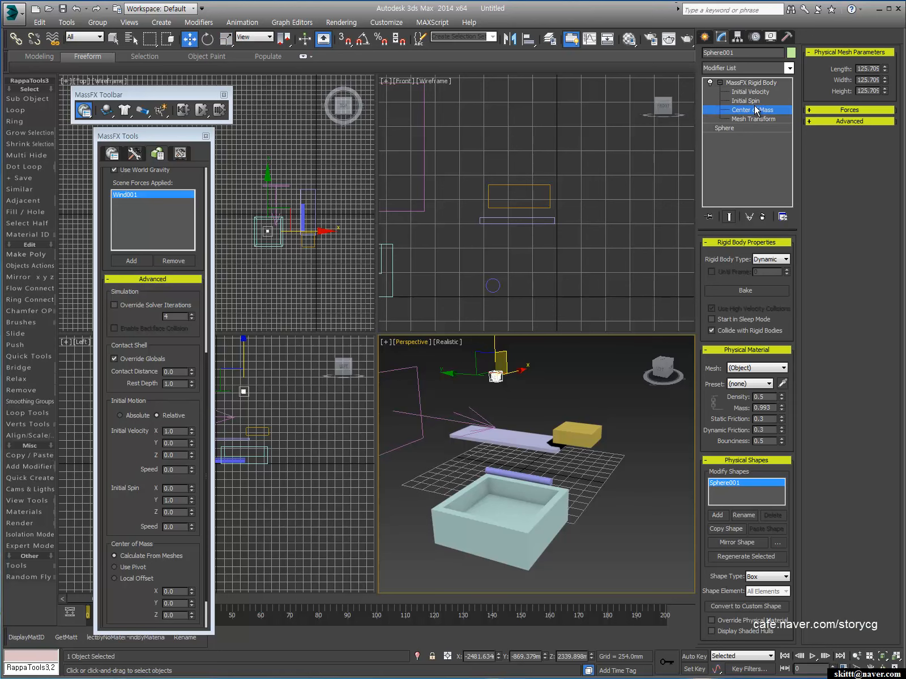
pyautogui.click(750, 101)
pyautogui.click(746, 110)
pyautogui.click(746, 118)
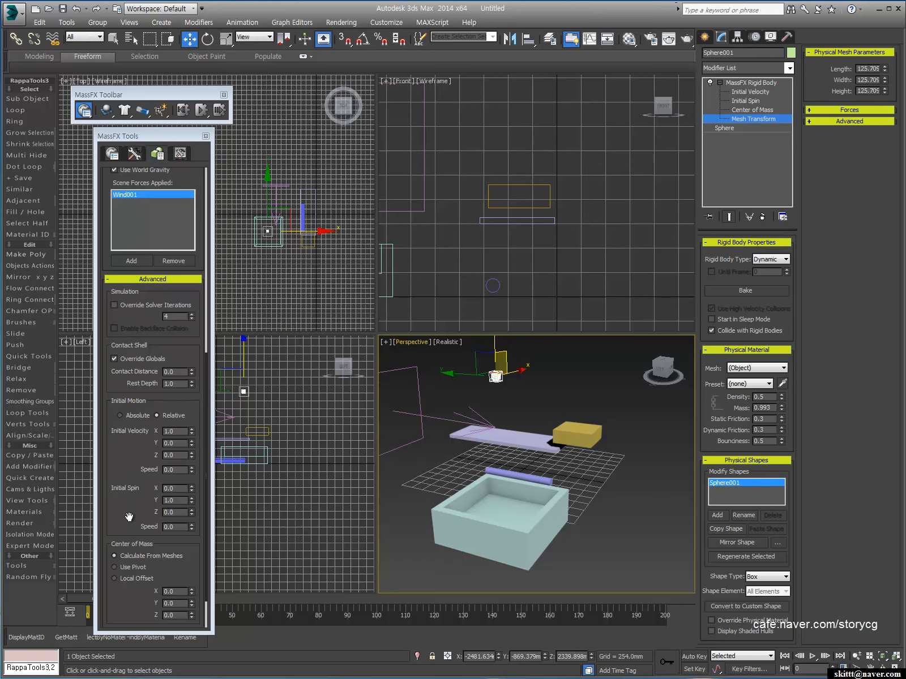
pyautogui.moveTo(129, 516); pyautogui.dragTo(127, 463)
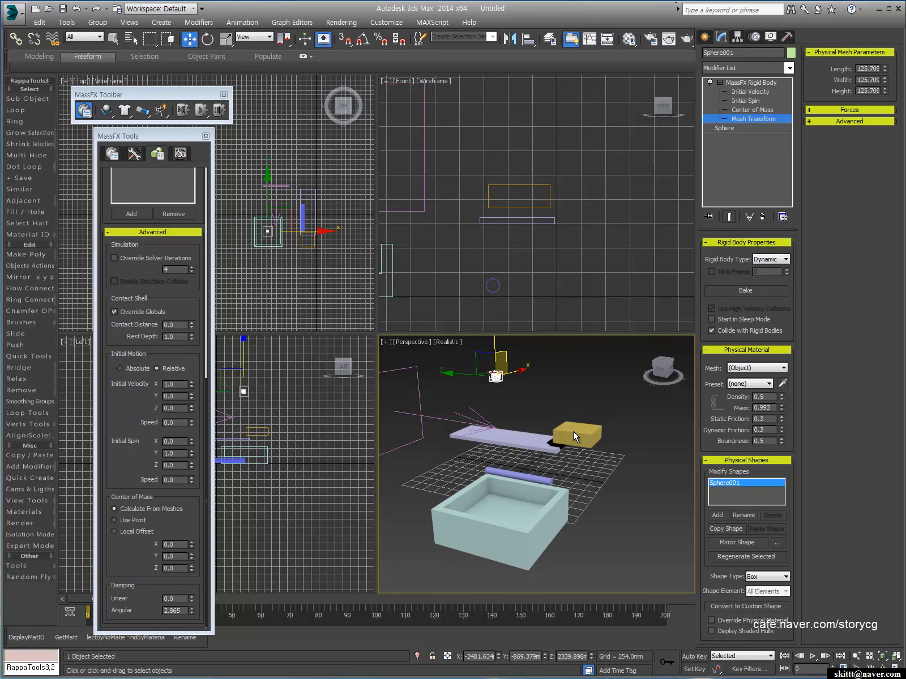
pyautogui.click(743, 101)
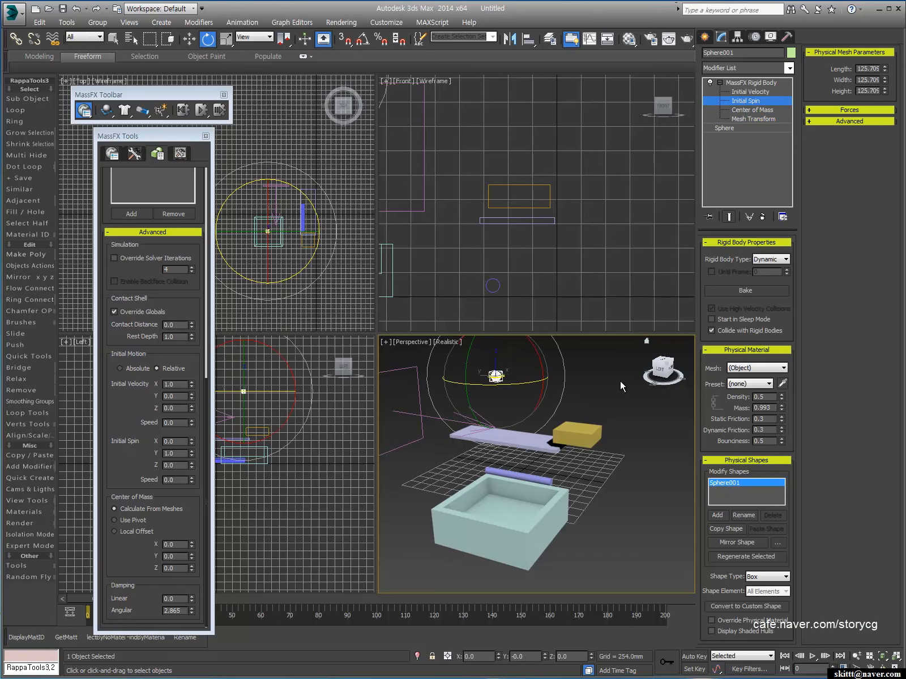
pyautogui.click(756, 90)
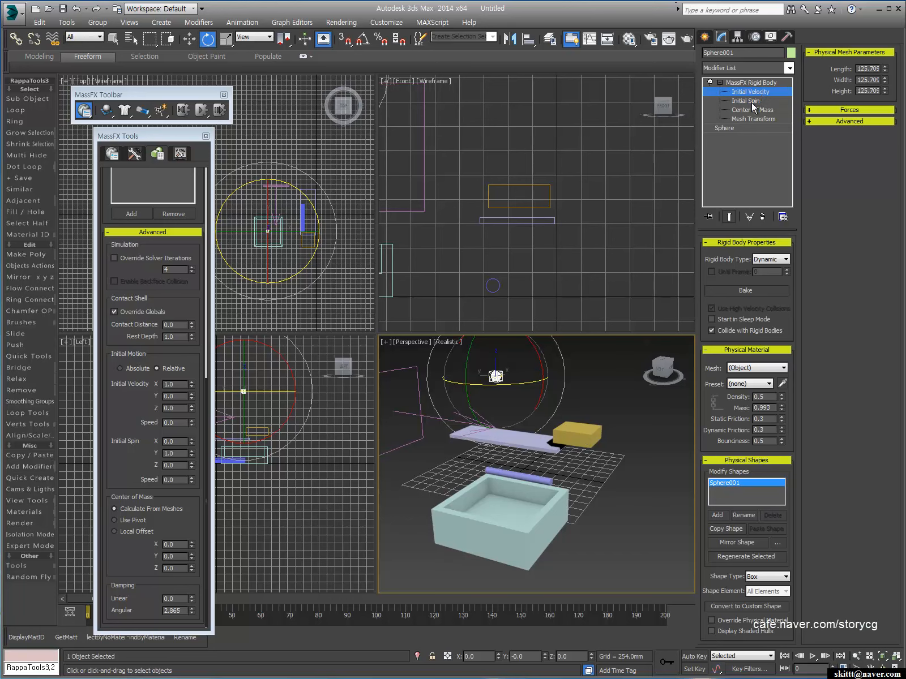
pyautogui.click(752, 110)
pyautogui.click(748, 102)
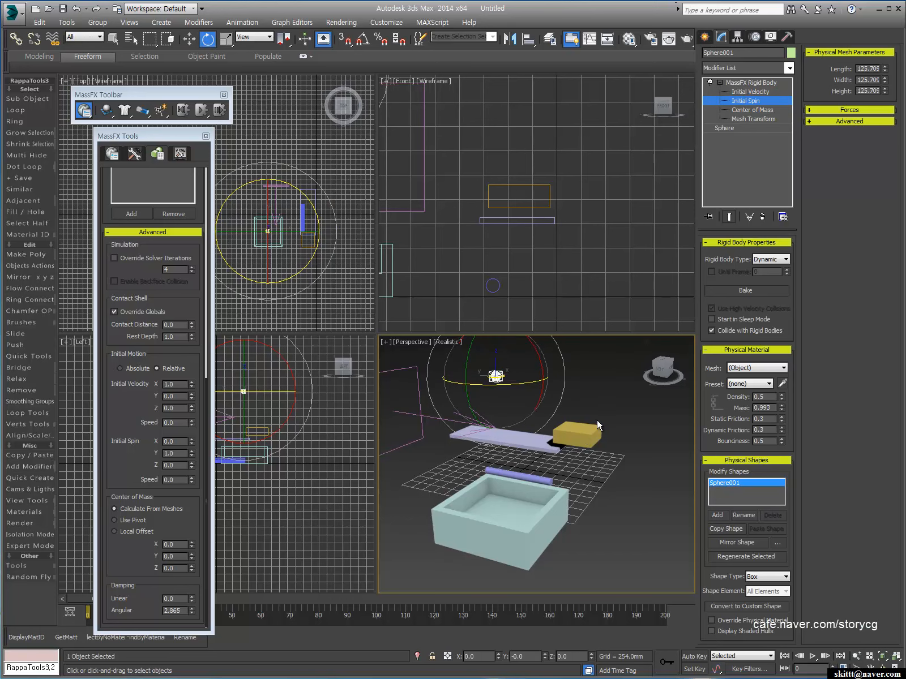
pyautogui.click(741, 83)
pyautogui.click(719, 82)
# - Select all objects in the scene, including the wind, and delete them
pyautogui.click(583, 435)
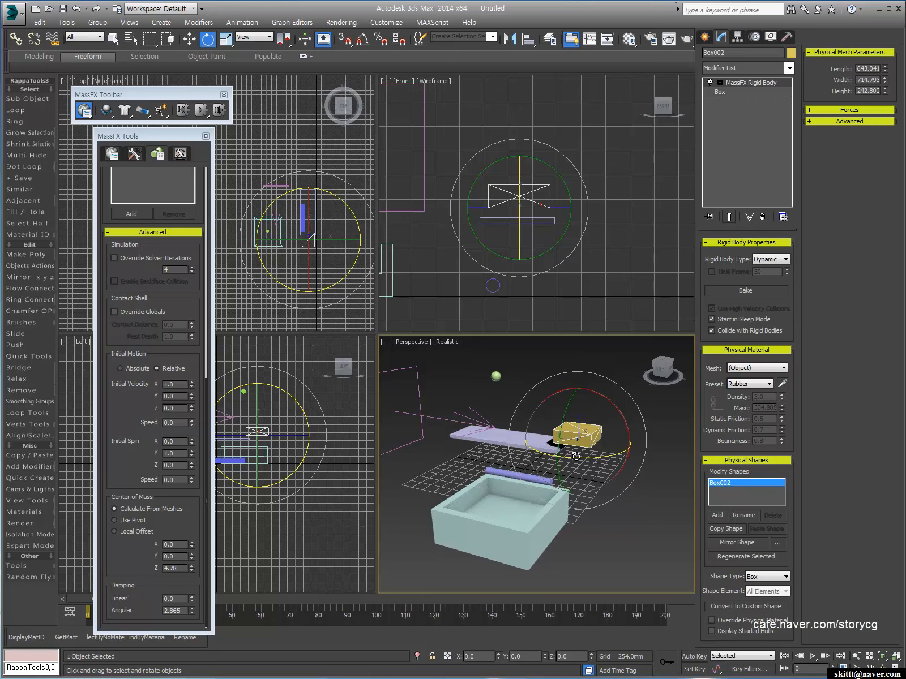
pyautogui.moveTo(598, 355); pyautogui.dragTo(404, 581)
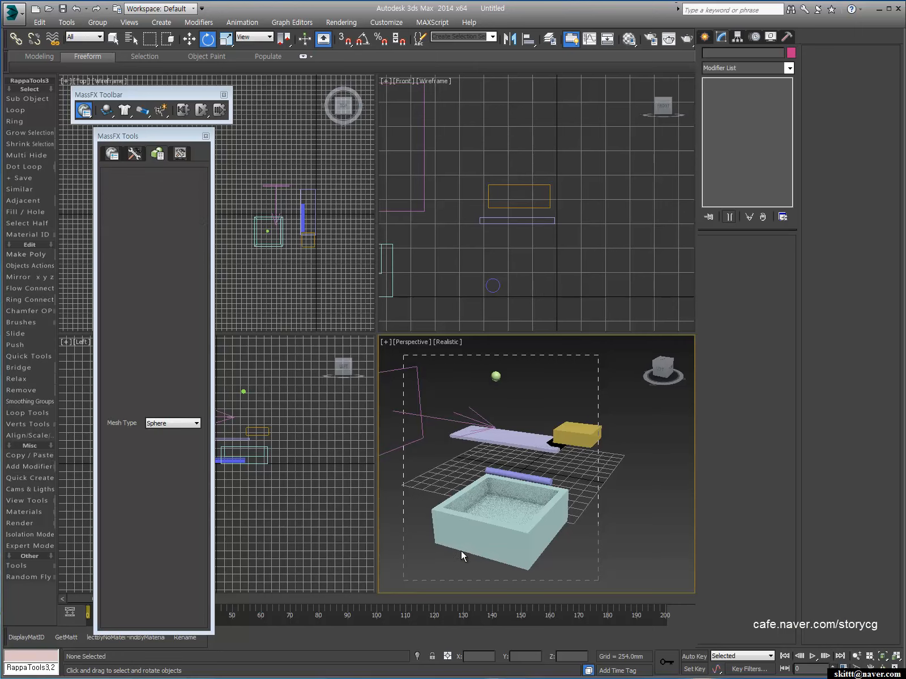
pyautogui.click(587, 352)
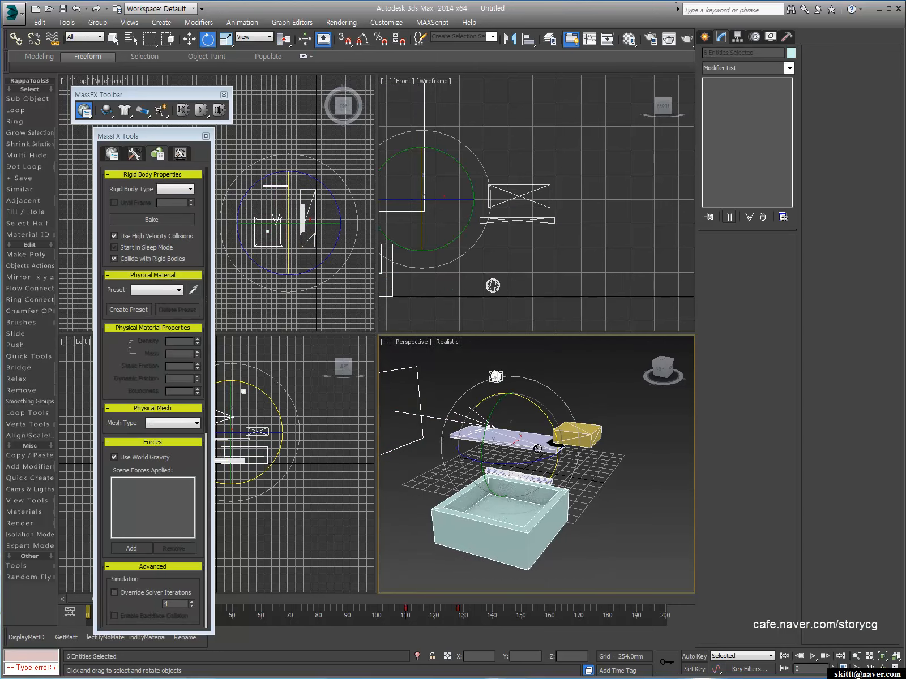
pyautogui.press('Delete')
# - Create a sphere with a radius of about 579 mm on the ground at about X 4550 mm, Y 4463 mm
pyautogui.click(705, 37)
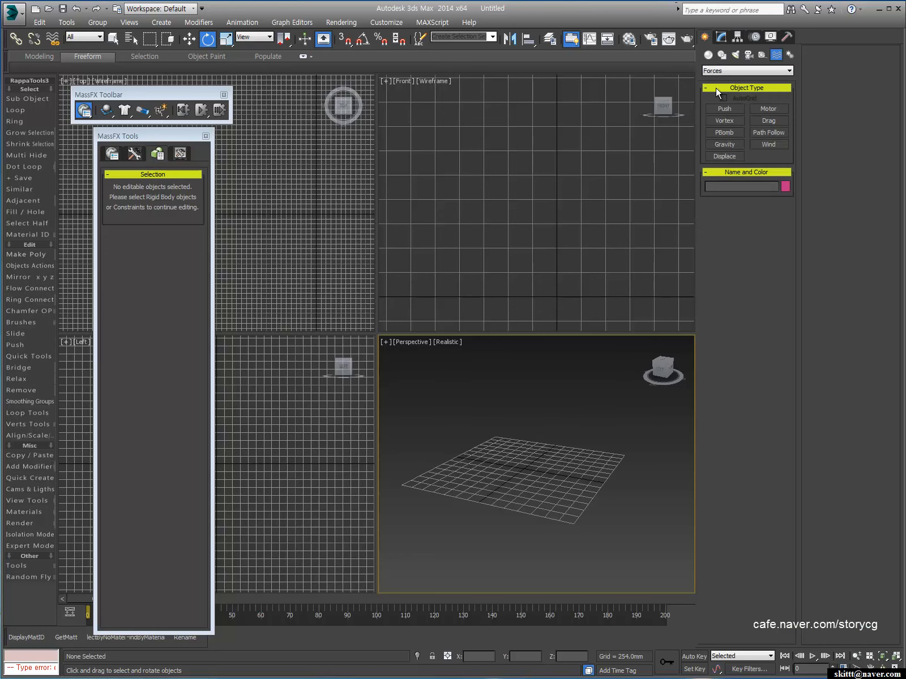
pyautogui.click(707, 55)
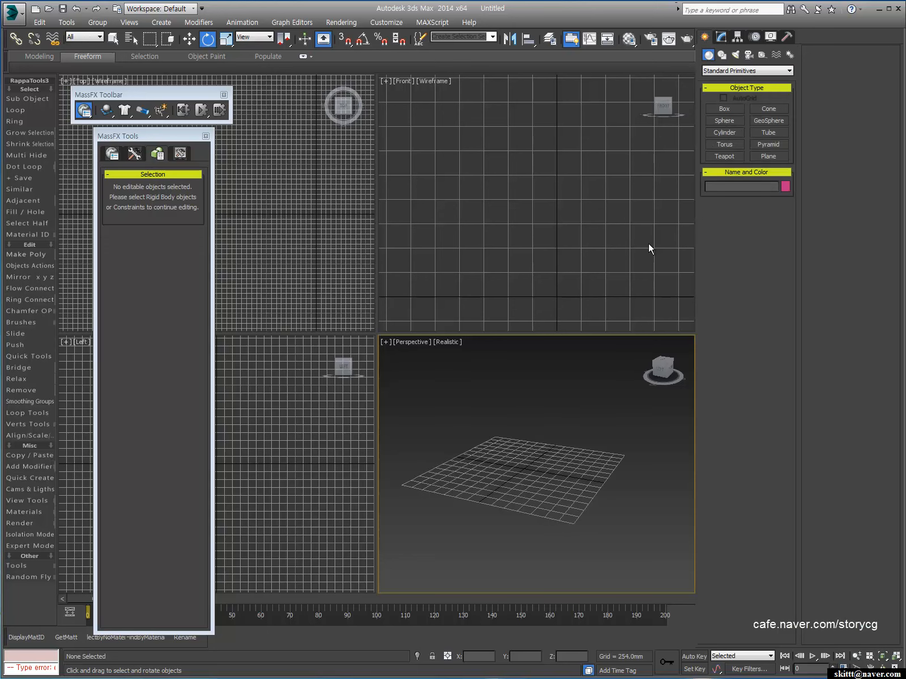
pyautogui.click(724, 120)
pyautogui.moveTo(470, 409)
pyautogui.mouseDown()
pyautogui.moveTo(498, 396)
pyautogui.moveTo(474, 409)
pyautogui.mouseUp()
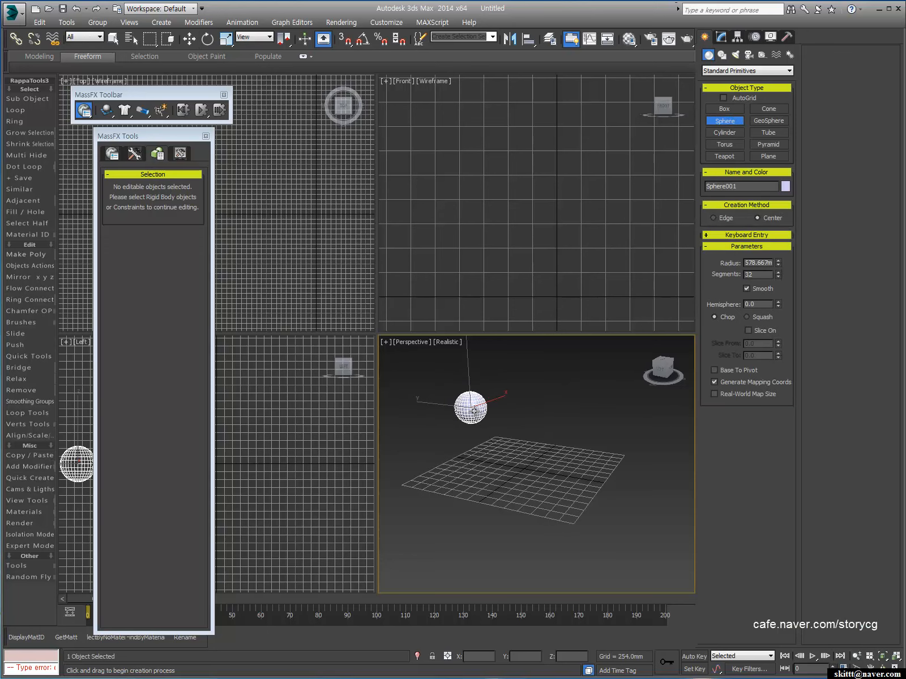
pyautogui.rightClick(503, 398)
# - Clone the sphere upward as two copies spaced about 1287 mm apart to form a vertical column of three
pyautogui.press('w')
pyautogui.moveTo(468, 354)
pyautogui.keyDown('shift'); pyautogui.mouseDown()
pyautogui.moveTo(469, 259)
pyautogui.moveTo(470, 266)
pyautogui.mouseUp(); pyautogui.keyUp('shift')
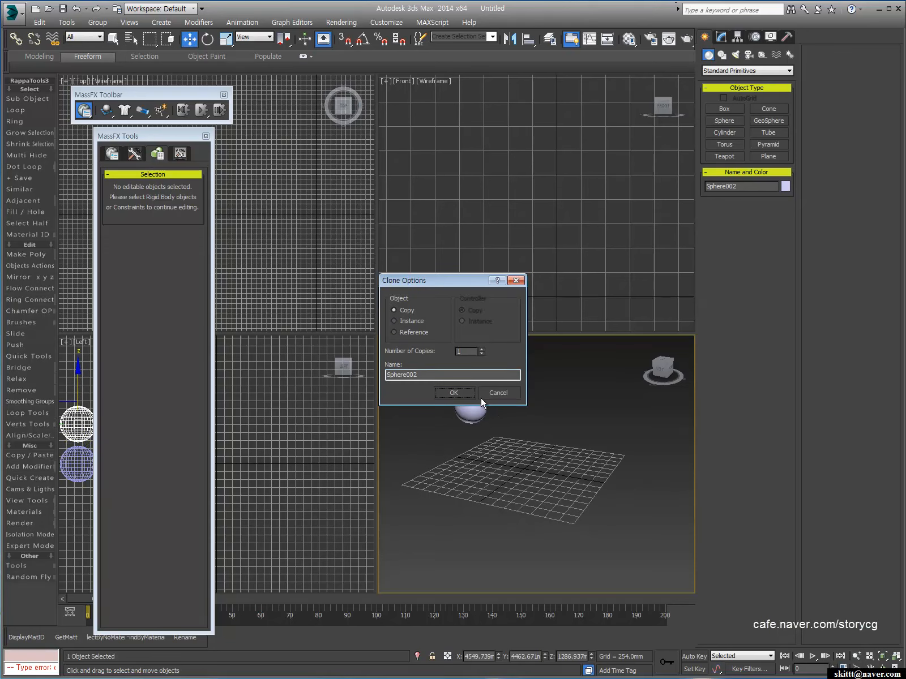
pyautogui.click(482, 349)
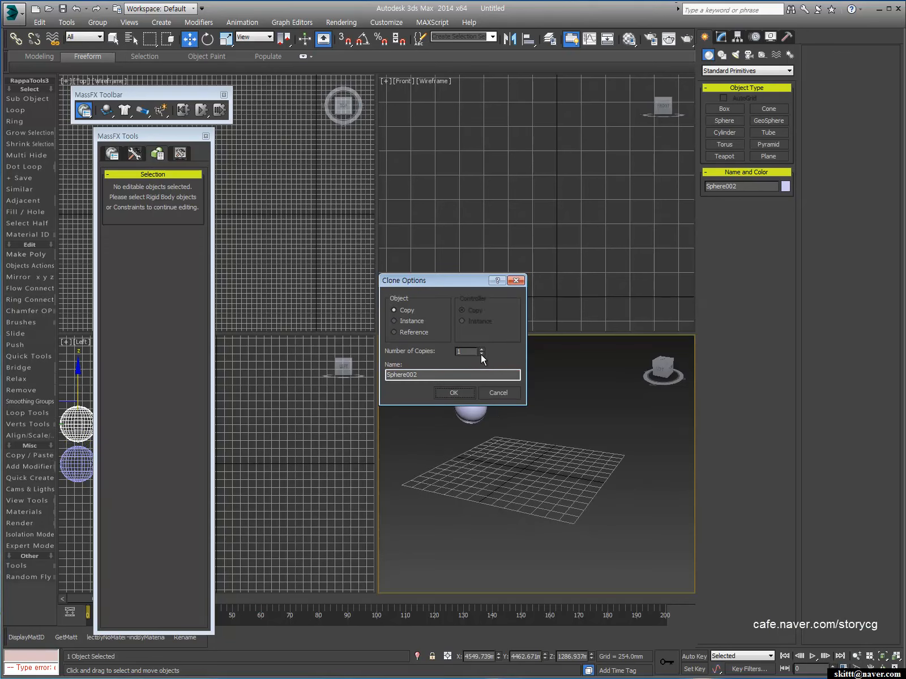
pyautogui.click(464, 392)
pyautogui.moveTo(513, 410); pyautogui.dragTo(513, 450, button='middle')
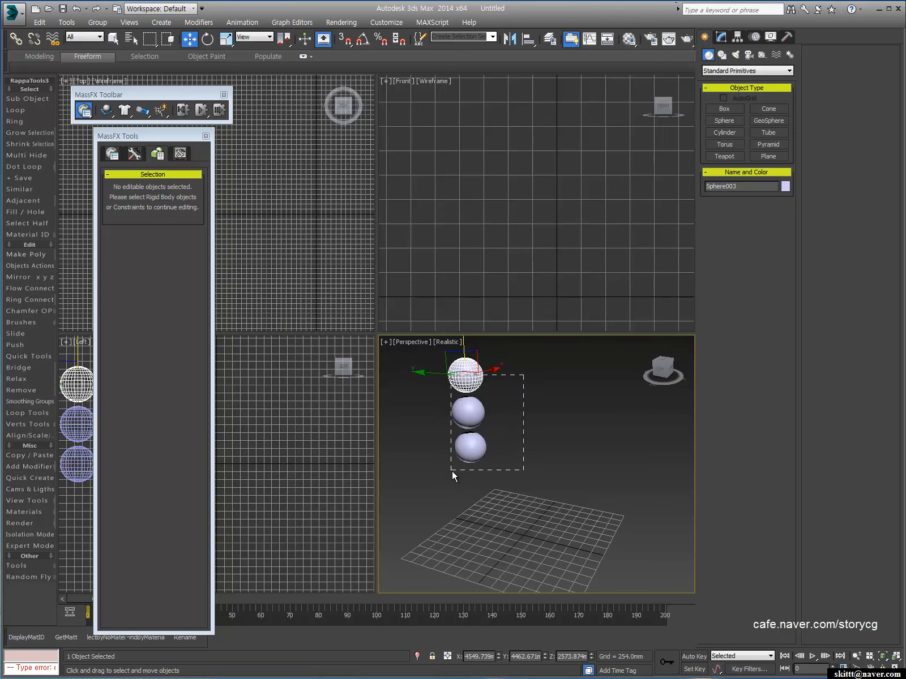
# - Copy the whole three-sphere column along the Y axis to make a second, separate column
pyautogui.moveTo(453, 475); pyautogui.dragTo(451, 474)
pyautogui.moveTo(424, 411)
pyautogui.keyDown('shift'); pyautogui.mouseDown()
pyautogui.moveTo(526, 442)
pyautogui.moveTo(570, 481)
pyautogui.mouseUp(); pyautogui.keyUp('shift')
pyautogui.click(455, 392)
pyautogui.moveTo(561, 505)
pyautogui.mouseDown(button='middle')
pyautogui.moveTo(596, 454)
pyautogui.moveTo(590, 475)
pyautogui.mouseUp(button='middle')
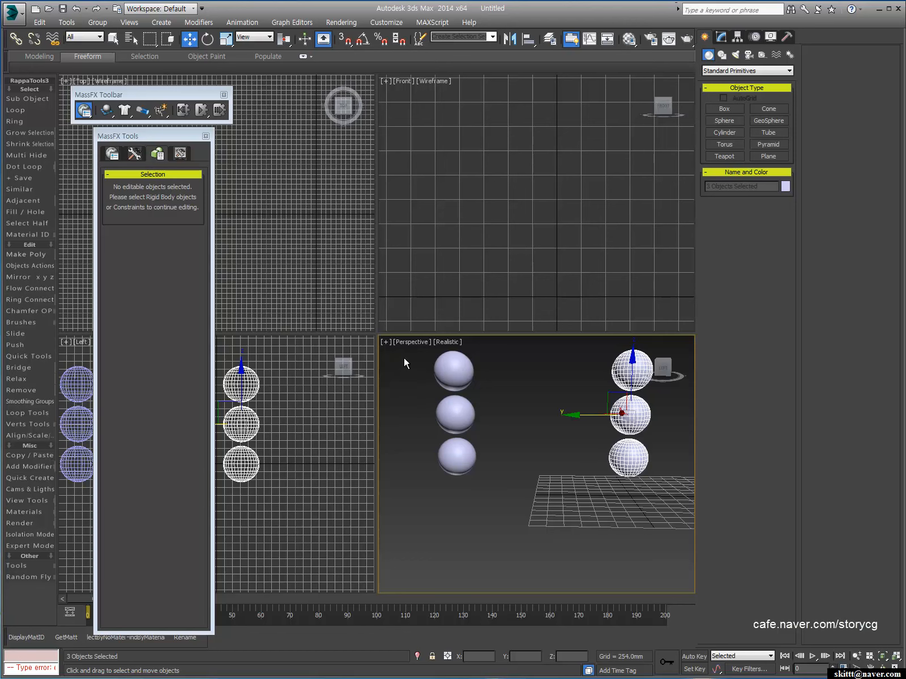
# - Select all six spheres in both columns and set them as dynamic rigid bodies
pyautogui.moveTo(539, 480); pyautogui.dragTo(511, 482)
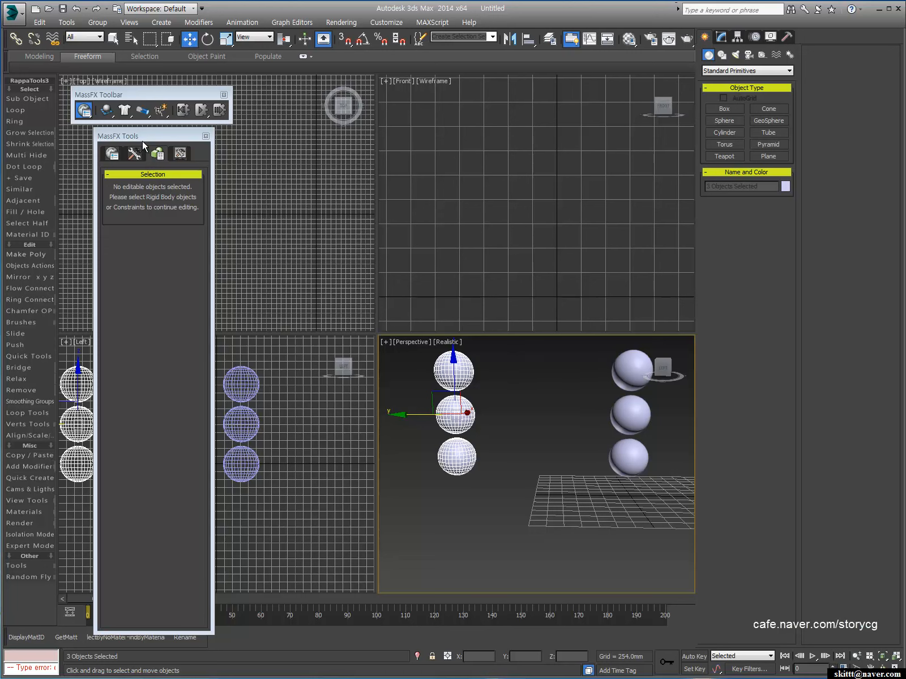
pyautogui.moveTo(614, 486); pyautogui.dragTo(615, 486)
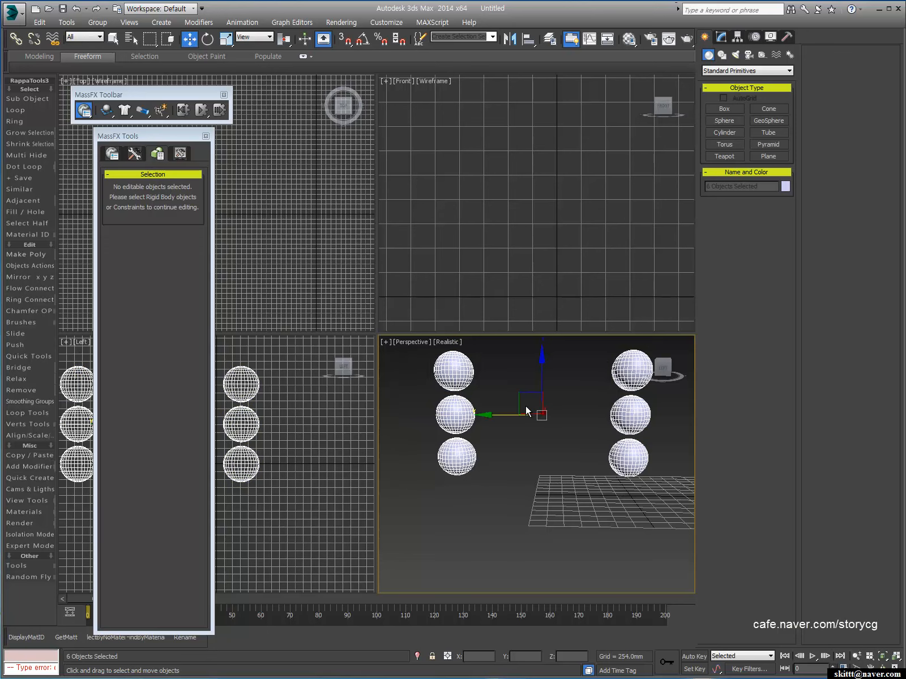
pyautogui.click(107, 110)
pyautogui.moveTo(108, 113); pyautogui.dragTo(158, 130)
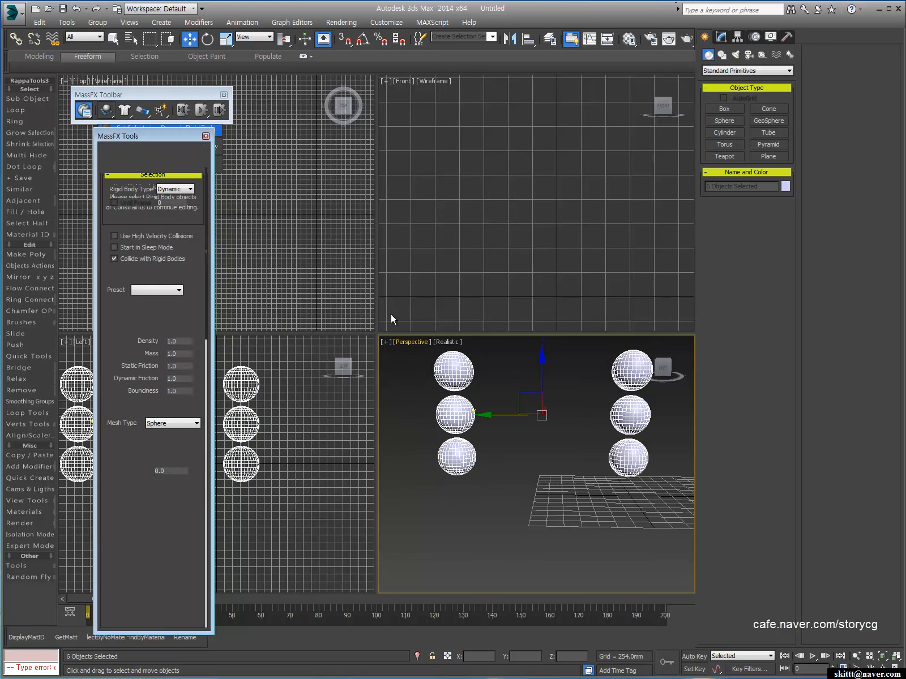
# - Shift the left sphere column slightly along Y and set its initial velocity Y to 1
pyautogui.click(454, 508)
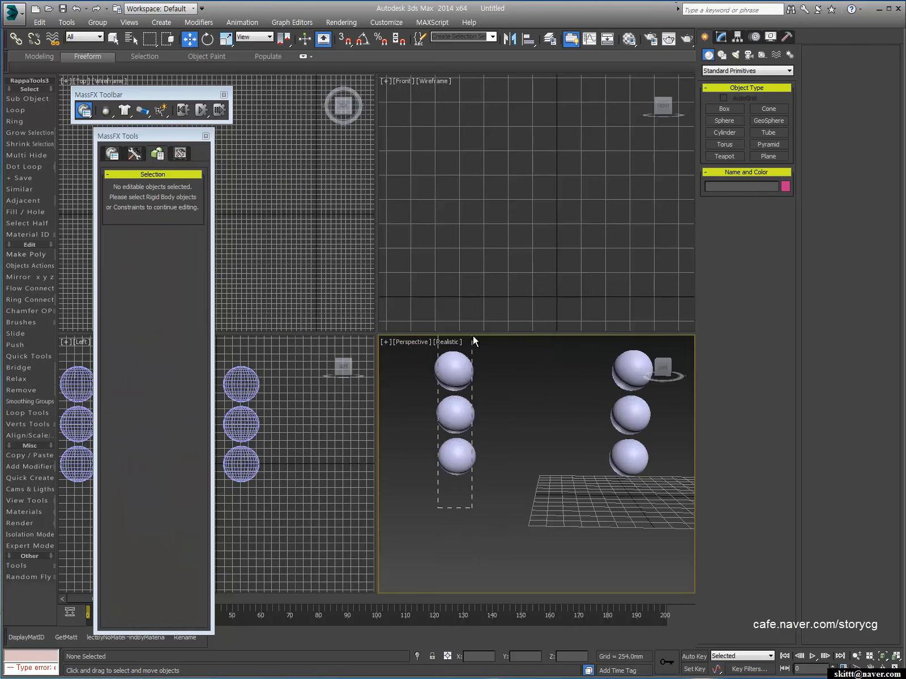
pyautogui.moveTo(474, 336); pyautogui.dragTo(474, 336)
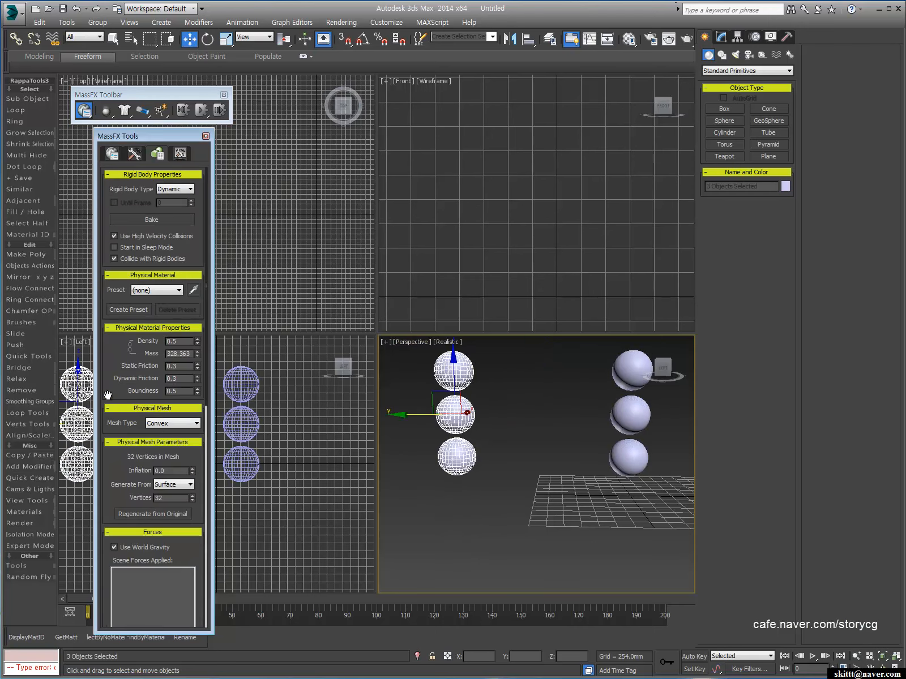
pyautogui.scroll(-5, 107, 394)
pyautogui.moveTo(178, 419); pyautogui.dragTo(168, 317)
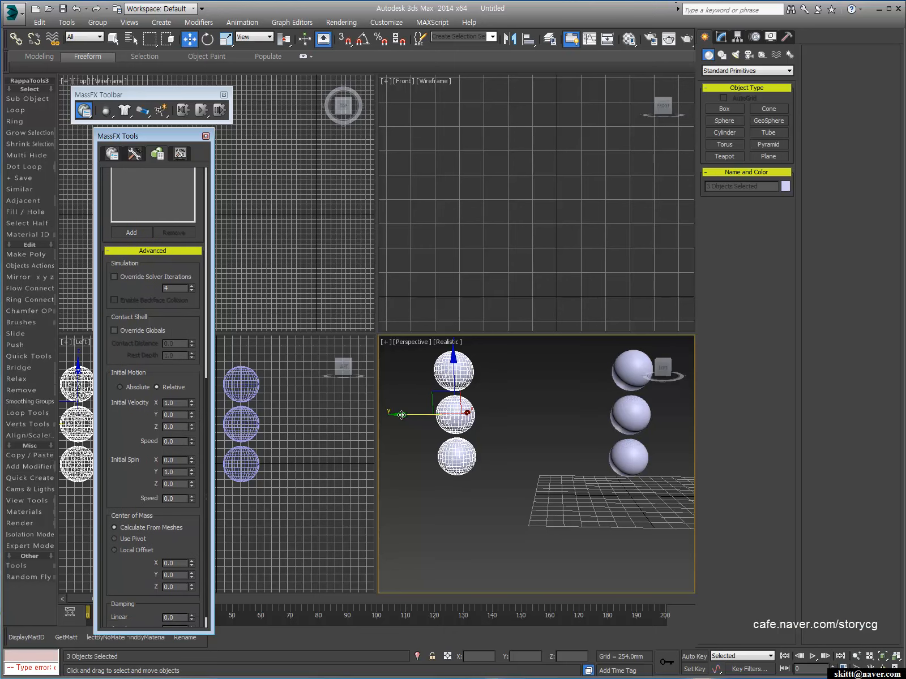
pyautogui.moveTo(402, 415); pyautogui.dragTo(404, 419)
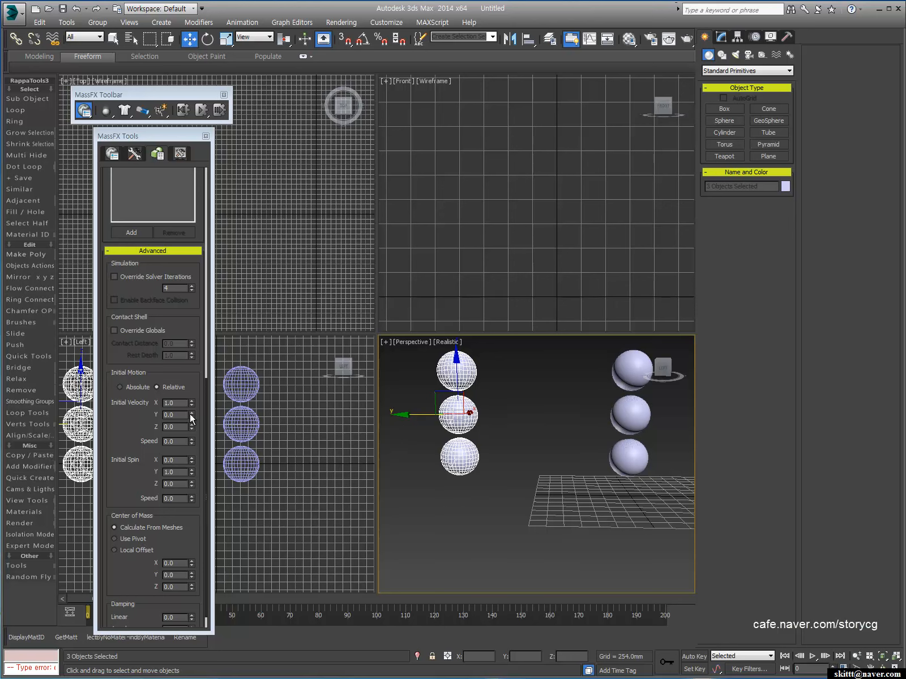
pyautogui.moveTo(182, 416); pyautogui.dragTo(108, 418)
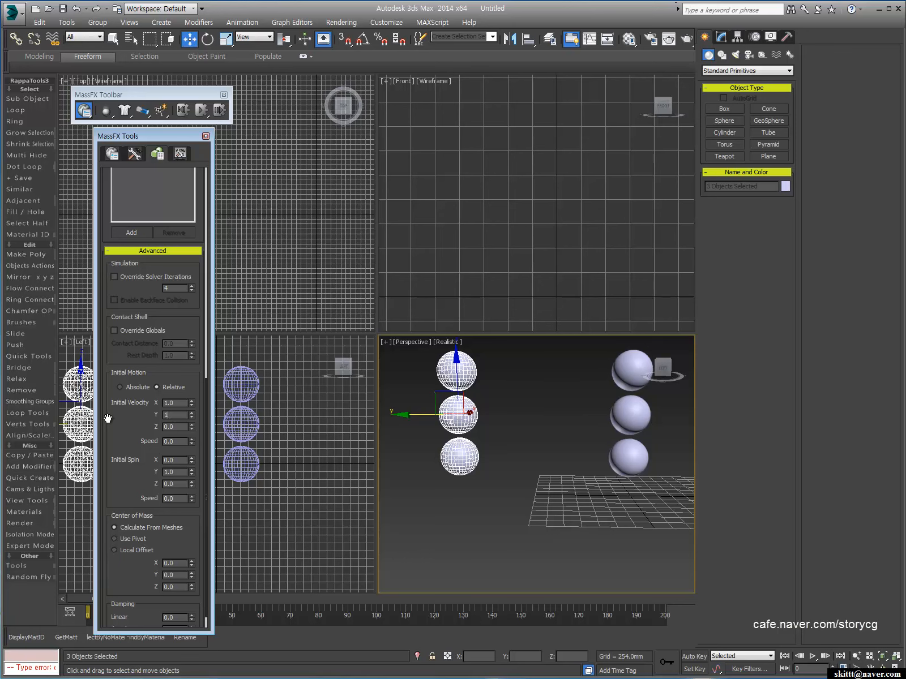
# - Set the right sphere column's initial velocity Y to -1 and its speed to 300
pyautogui.moveTo(619, 501); pyautogui.dragTo(626, 368)
pyautogui.moveTo(186, 416); pyautogui.dragTo(116, 419)
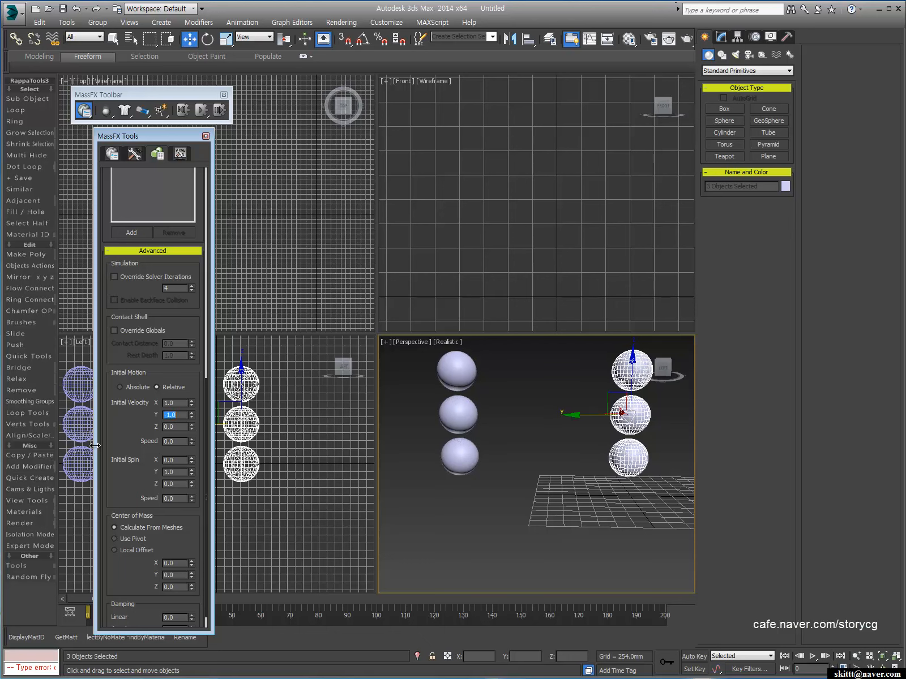
pyautogui.write('300')
pyautogui.press('Return')
# - Set the left sphere column's initial velocity speed to 300
pyautogui.moveTo(502, 546); pyautogui.dragTo(416, 331)
pyautogui.click(180, 443)
pyautogui.write('300')
pyautogui.press('Return')
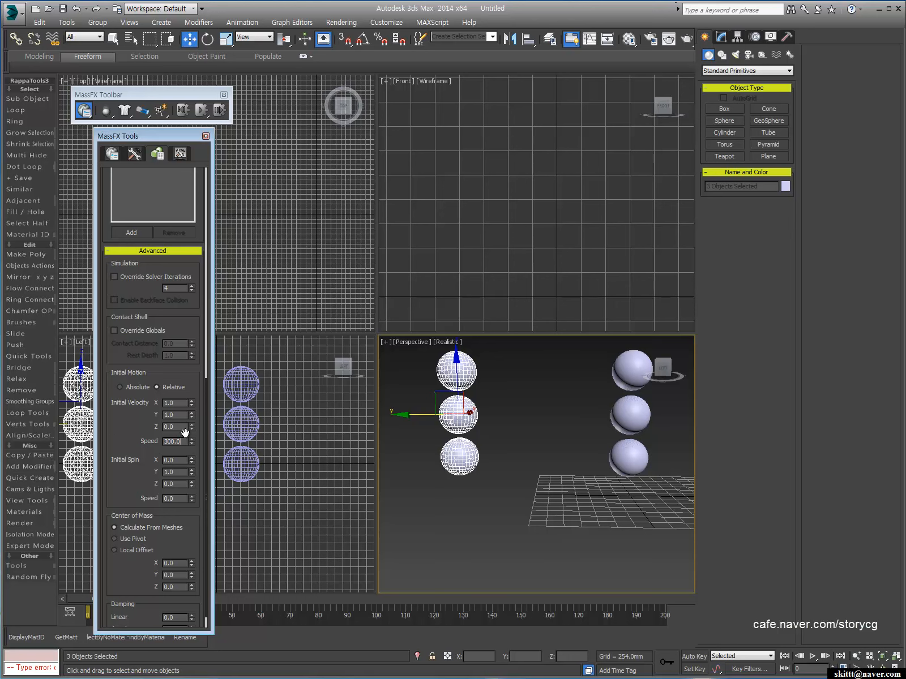
# - Run the simulation twice to watch both sphere columns move, resetting it each time
pyautogui.click(202, 112)
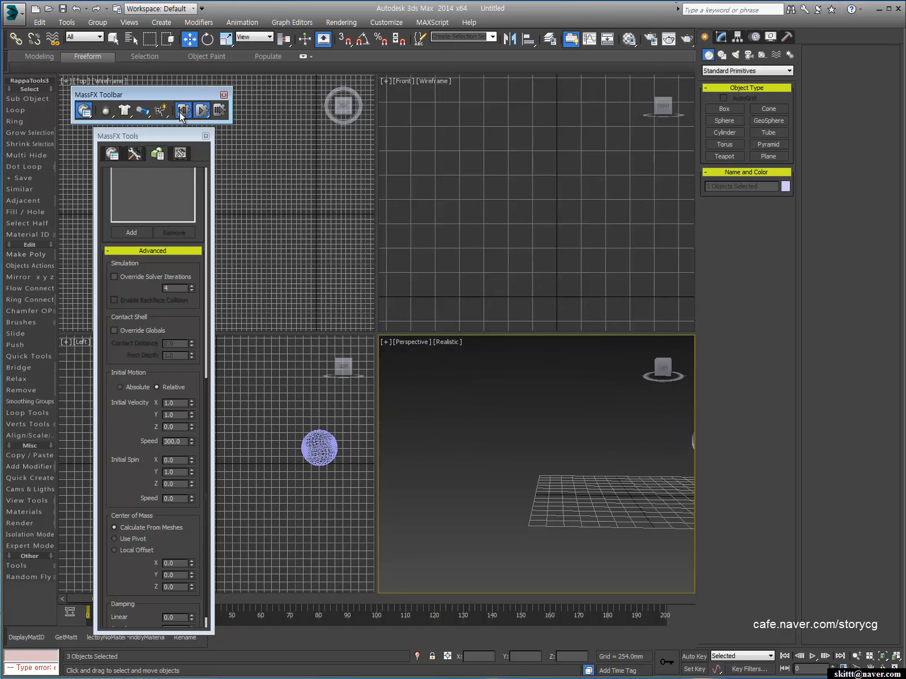
pyautogui.click(183, 109)
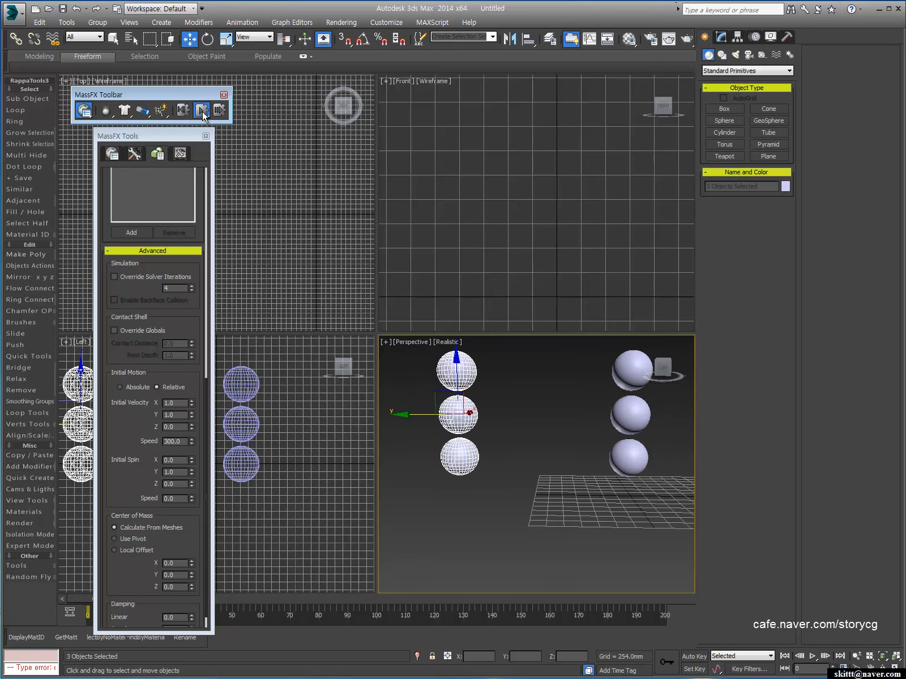
pyautogui.click(202, 112)
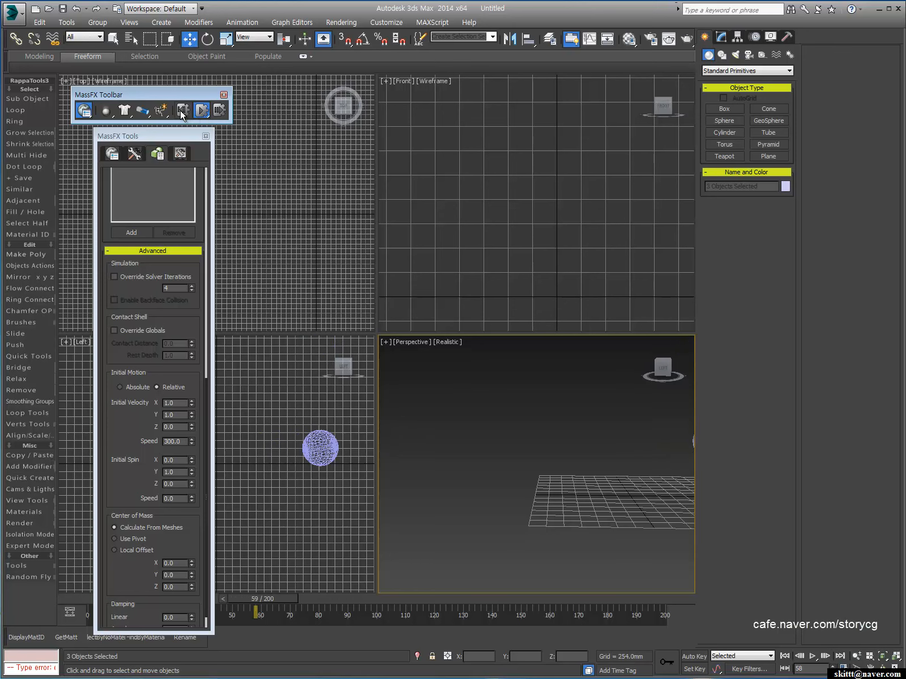
pyautogui.click(182, 111)
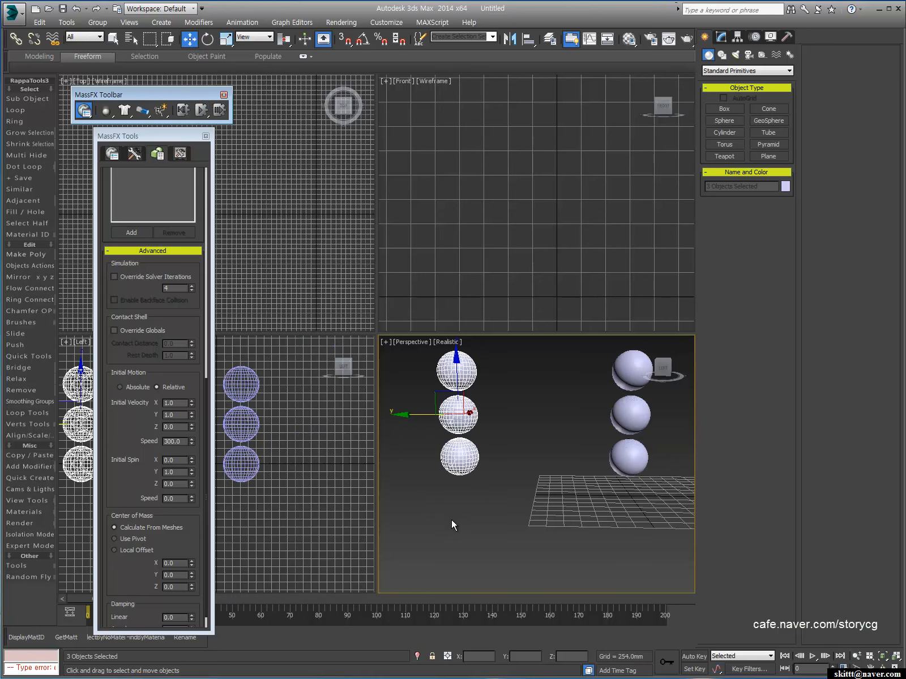
# - Set the initial velocity speed of both sphere columns to 100, and preview and reset the simulation
pyautogui.doubleClick(176, 442)
pyautogui.write('100')
pyautogui.moveTo(557, 498); pyautogui.dragTo(648, 370)
pyautogui.doubleClick(174, 441)
pyautogui.write('100')
pyautogui.press('Return')
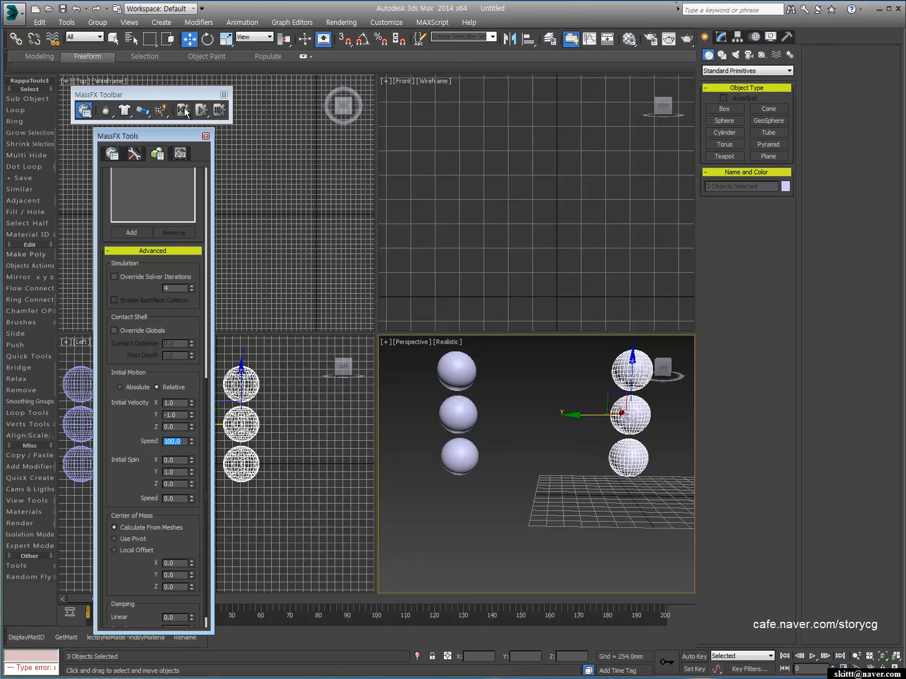
pyautogui.click(203, 115)
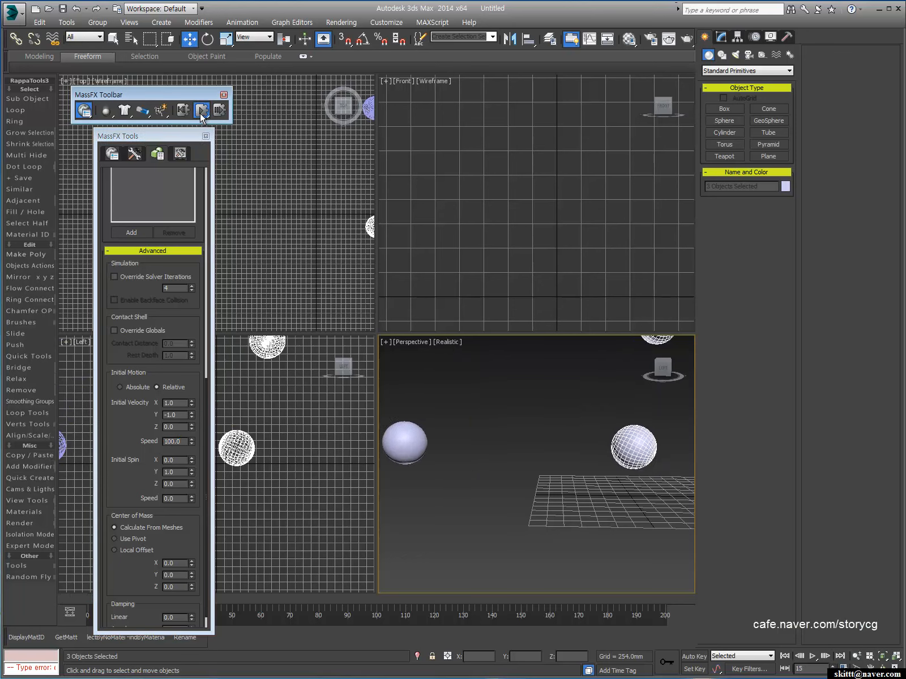
pyautogui.click(181, 111)
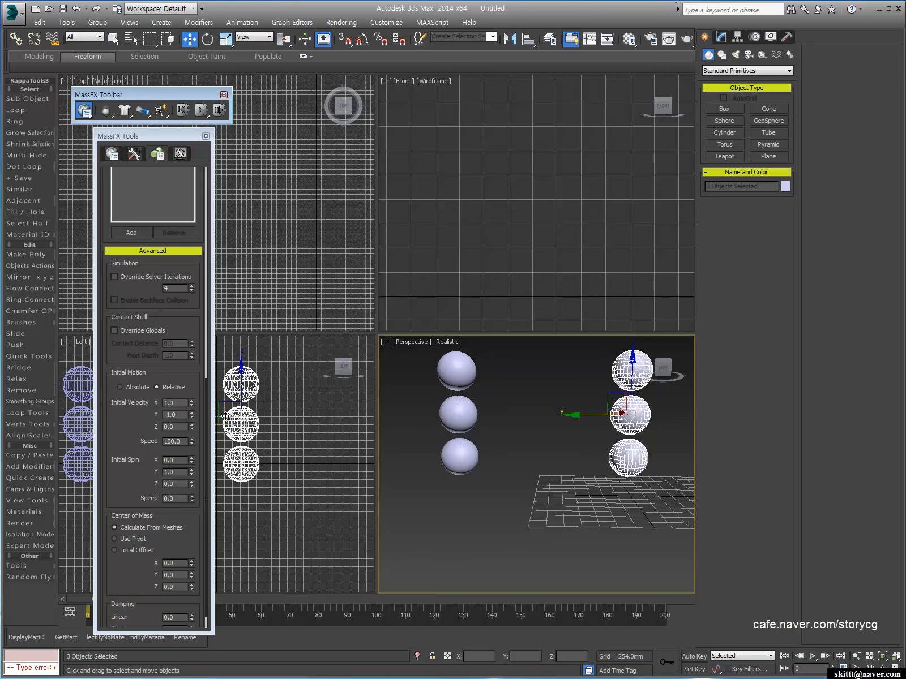
# - Set the left sphere column's initial velocity X to 0, and preview and reset the simulation
pyautogui.doubleClick(169, 403)
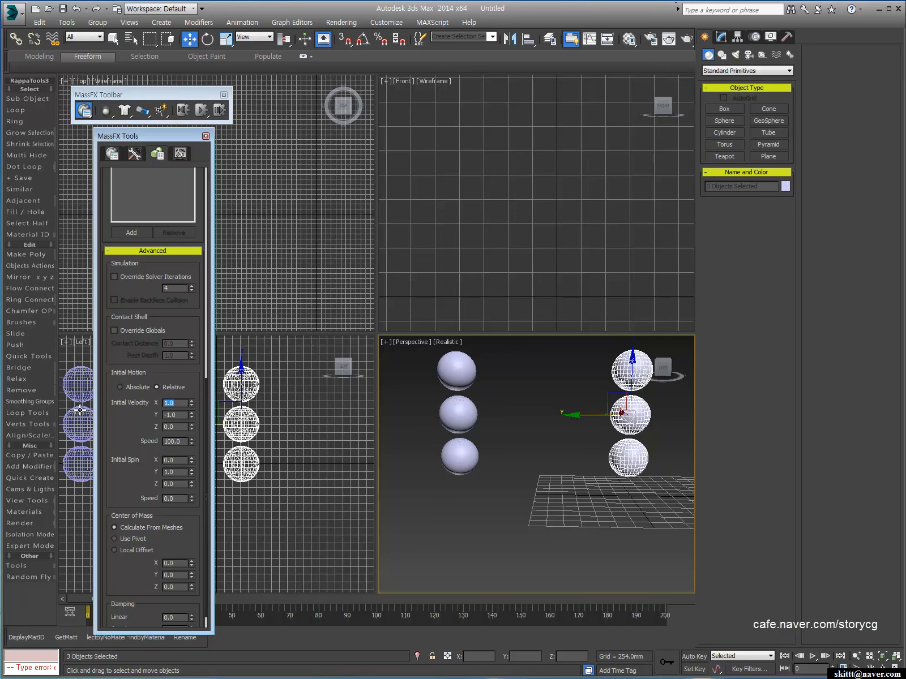
pyautogui.moveTo(479, 496); pyautogui.dragTo(413, 352)
pyautogui.moveTo(178, 406); pyautogui.dragTo(103, 406)
pyautogui.write('0')
pyautogui.press('Return')
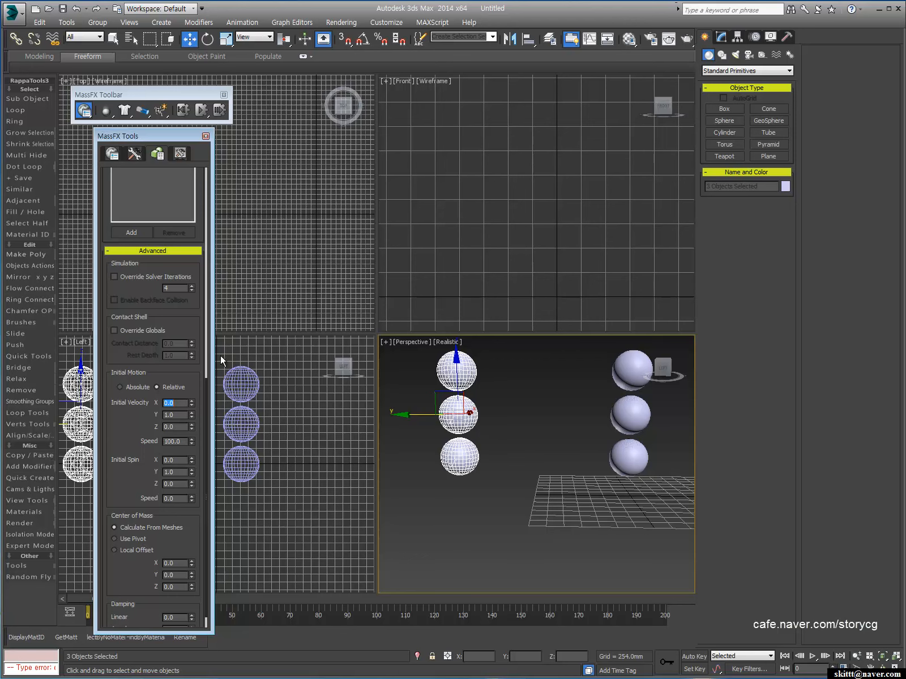
pyautogui.click(202, 112)
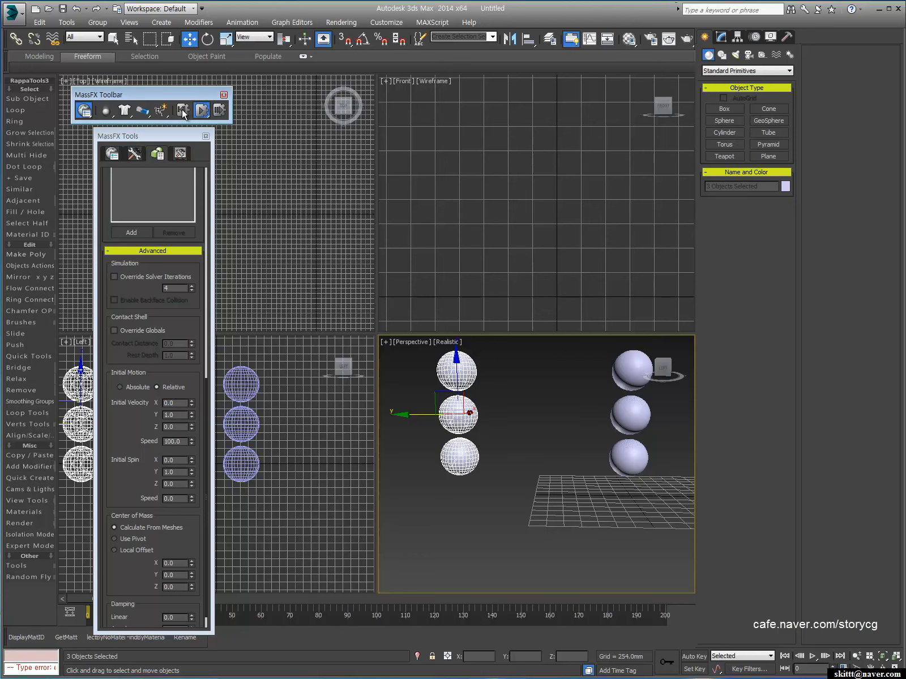
pyautogui.click(182, 113)
# - Set the left sphere column's initial velocity direction to X 1 and Y 0
pyautogui.click(178, 404)
pyautogui.write('0')
pyautogui.write('1.')
pyautogui.moveTo(176, 403)
pyautogui.mouseDown()
pyautogui.moveTo(156, 408)
pyautogui.moveTo(165, 416)
pyautogui.mouseUp()
pyautogui.write('0')
pyautogui.press('Return')
# - Set the right sphere column's initial velocity direction to X 1 and Y 0, and preview and reset the simulation
pyautogui.moveTo(589, 542); pyautogui.dragTo(651, 371)
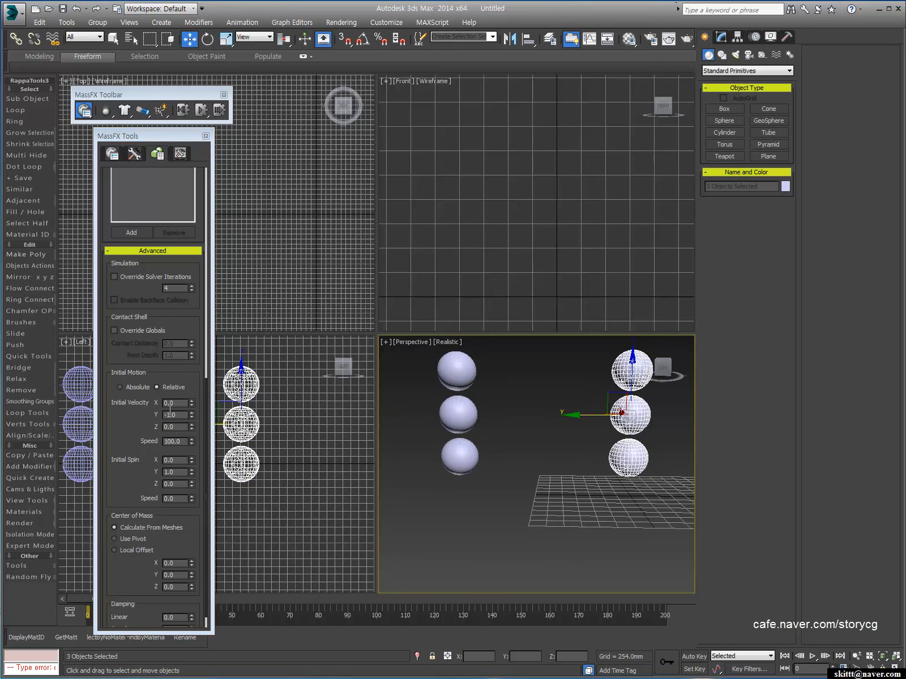
pyautogui.moveTo(179, 403); pyautogui.dragTo(136, 422)
pyautogui.write('1')
pyautogui.click(112, 424)
pyautogui.write('0')
pyautogui.press('Return')
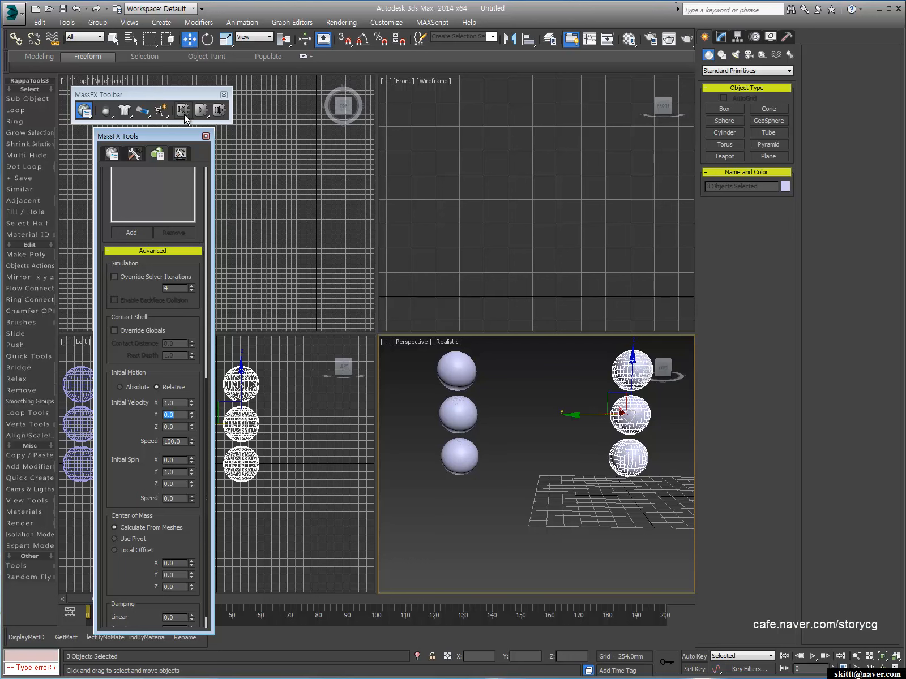
pyautogui.click(204, 111)
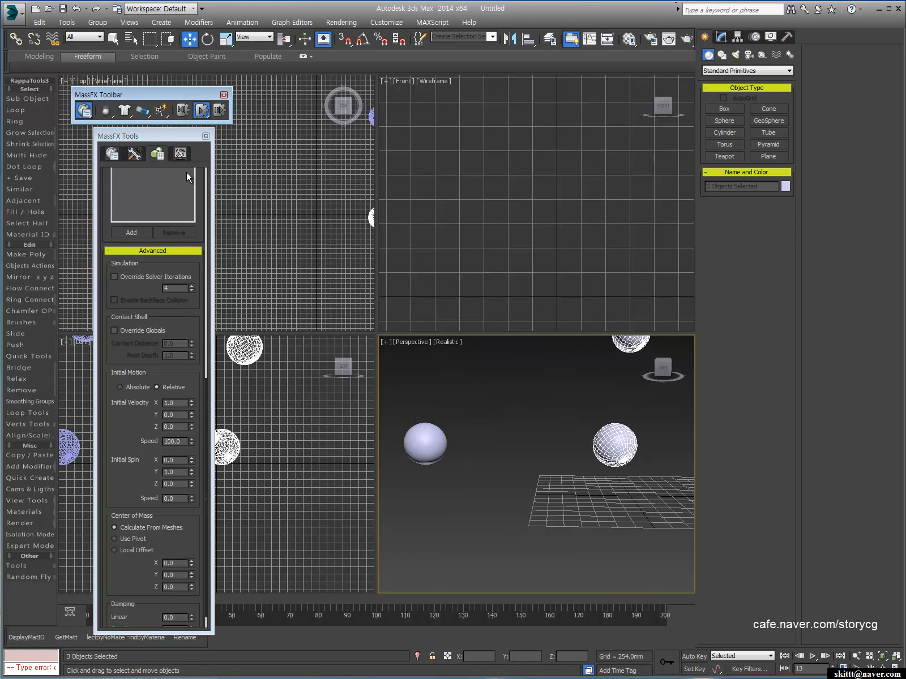
pyautogui.click(182, 111)
# - Select all six spheres and raise them about 1535 mm along the Z axis
pyautogui.keyDown('alt'); pyautogui.moveTo(520, 466); pyautogui.dragTo(589, 448, button='middle'); pyautogui.keyUp('alt')
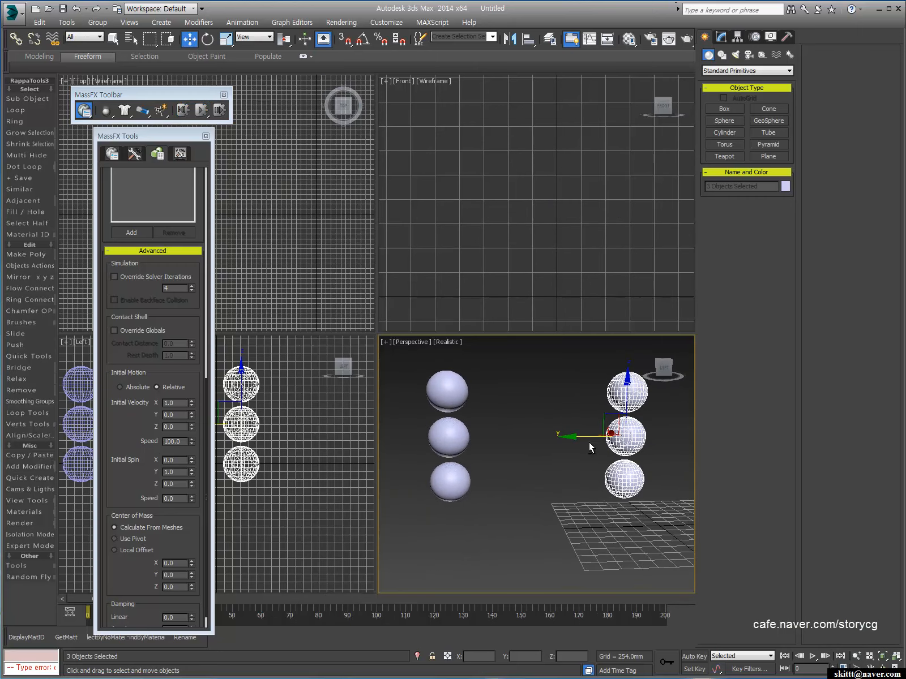
pyautogui.keyDown('ctrl'); pyautogui.moveTo(400, 384); pyautogui.dragTo(571, 439); pyautogui.keyUp('ctrl')
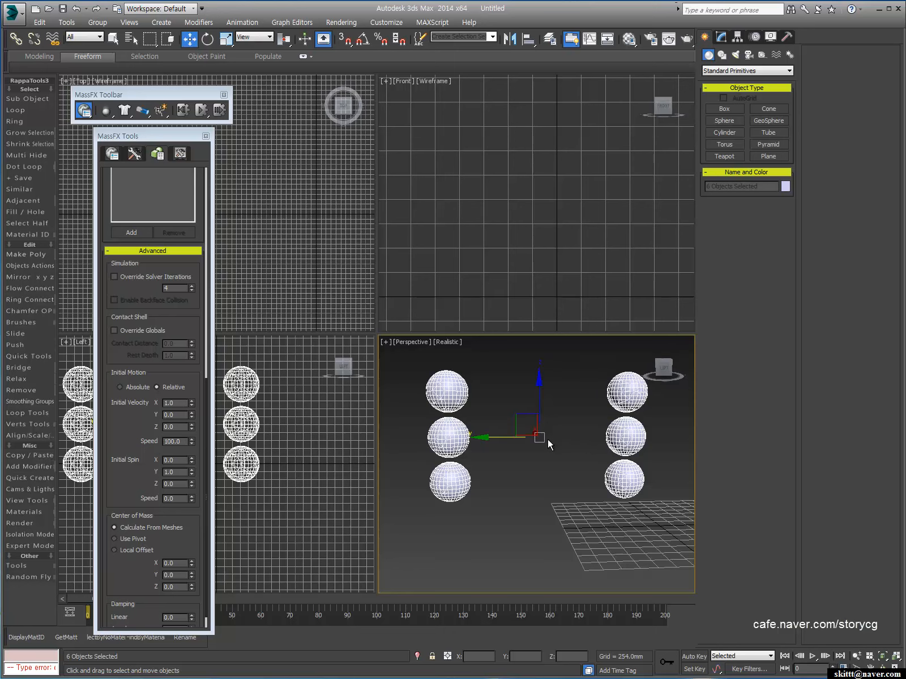
pyautogui.scroll(-3, 548, 439)
pyautogui.moveTo(542, 381); pyautogui.dragTo(541, 350)
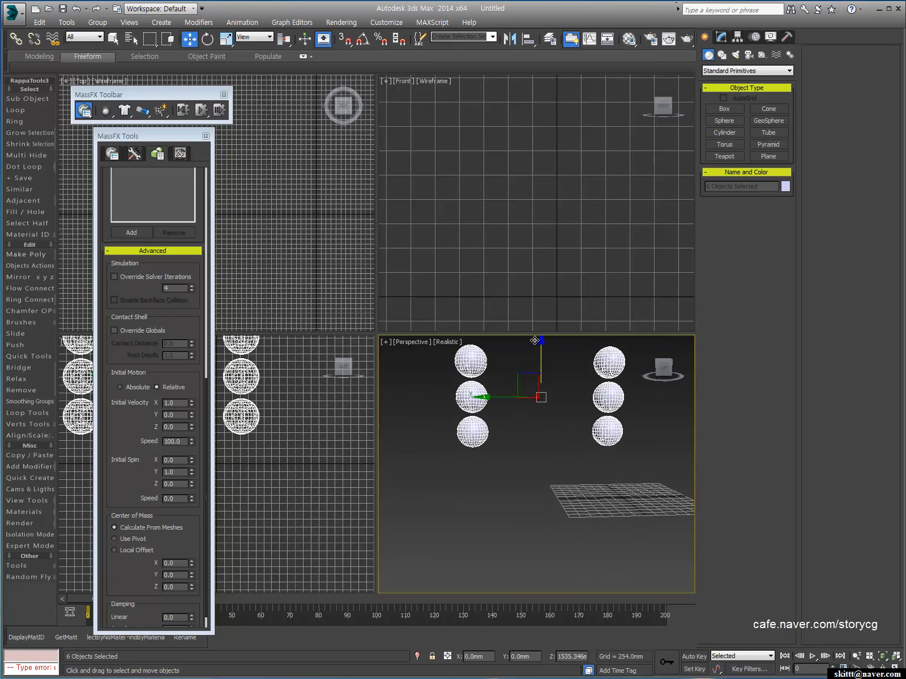
# - Delete the four lower spheres, keeping only the top sphere of each column
pyautogui.keyDown('alt'); pyautogui.moveTo(540, 453); pyautogui.dragTo(458, 522, button='middle'); pyautogui.keyUp('alt')
pyautogui.moveTo(421, 530); pyautogui.dragTo(620, 431)
pyautogui.press('Delete')
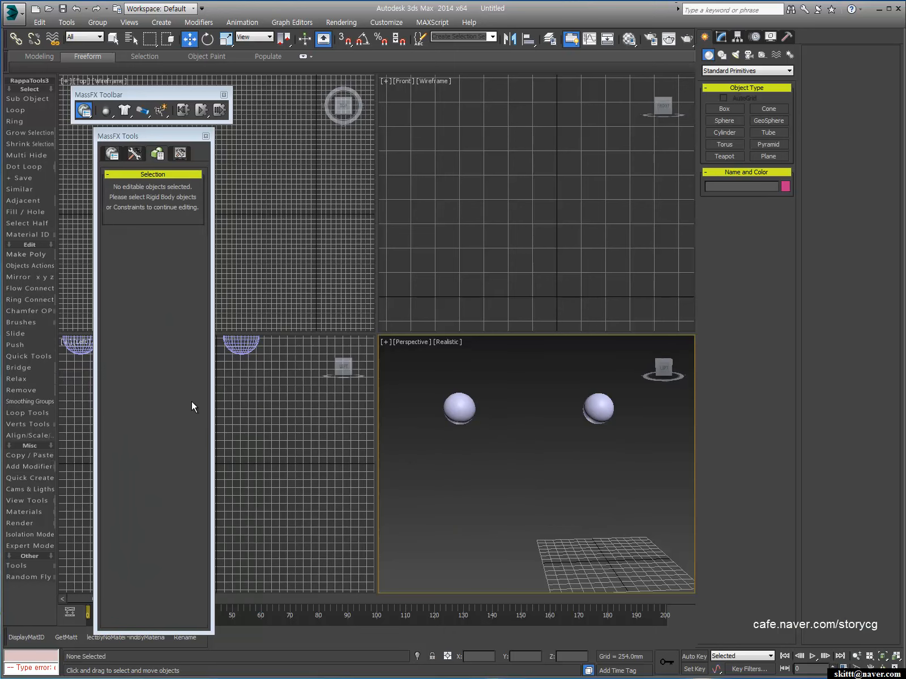
# - Run the simulation, watch the two remaining spheres from different angles, and reset it
pyautogui.click(201, 110)
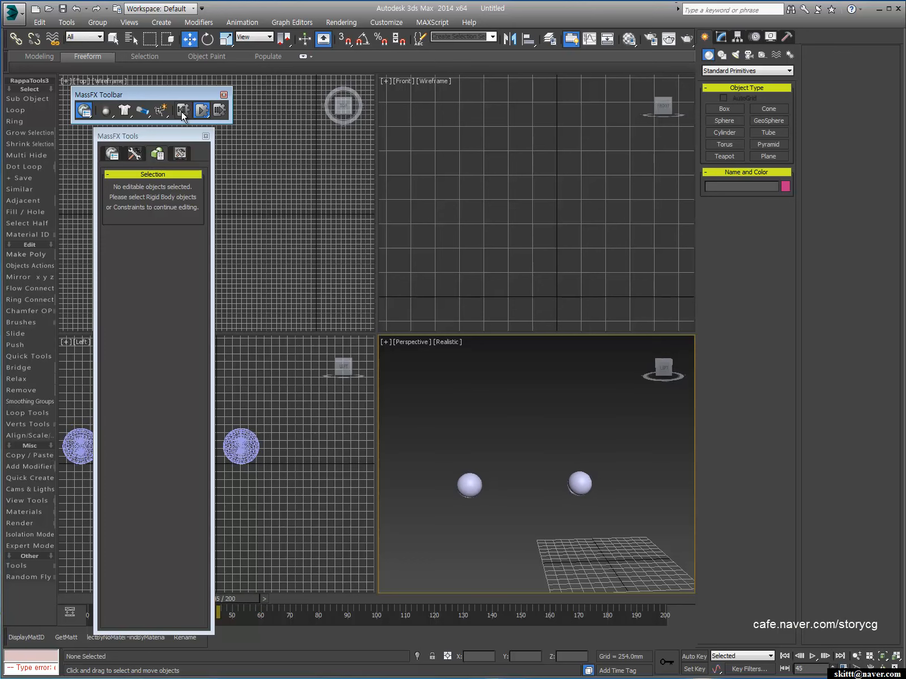
pyautogui.keyDown('alt'); pyautogui.moveTo(637, 542); pyautogui.dragTo(489, 578, button='middle'); pyautogui.keyUp('alt')
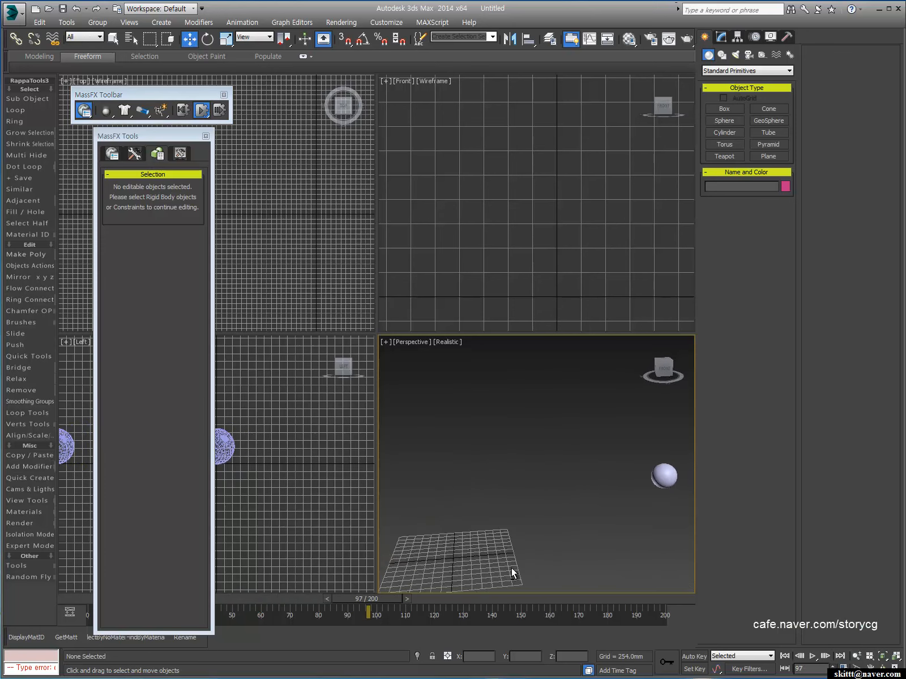
pyautogui.moveTo(543, 560)
pyautogui.keyDown('alt'); pyautogui.mouseDown(button='middle')
pyautogui.moveTo(586, 563)
pyautogui.moveTo(555, 561)
pyautogui.mouseUp(button='middle'); pyautogui.keyUp('alt')
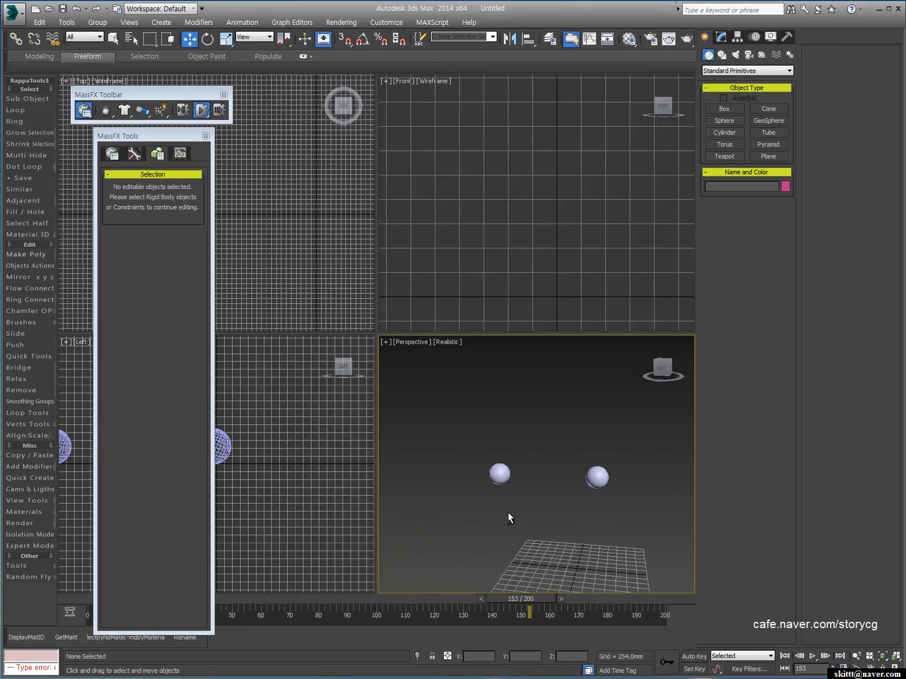
pyautogui.click(177, 109)
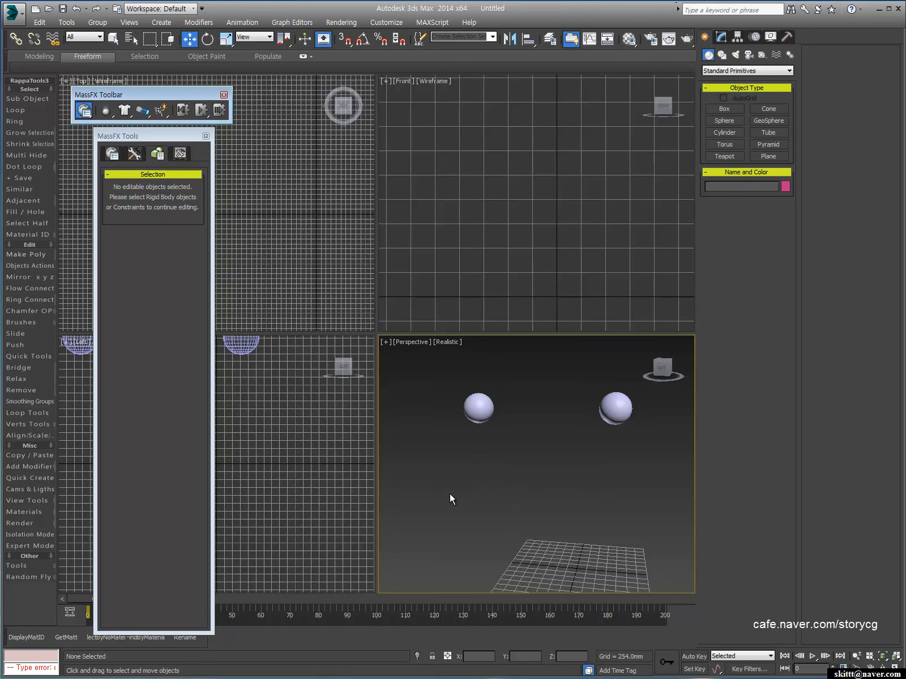
# - Set the left sphere's initial velocity direction to X 0 and Y 1
pyautogui.moveTo(425, 466); pyautogui.dragTo(514, 364)
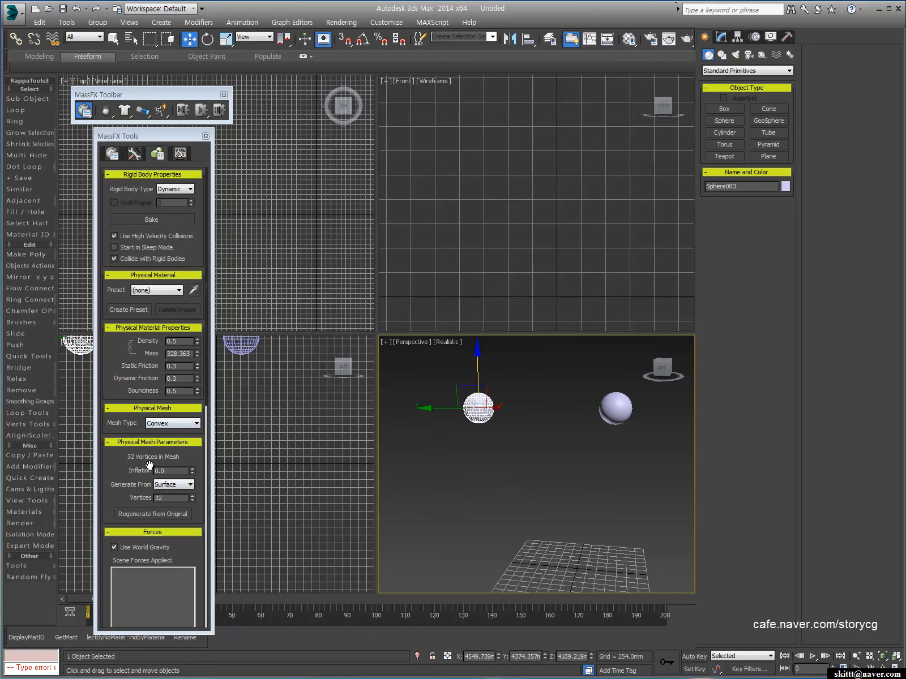
pyautogui.scroll(-5, 171, 463)
pyautogui.doubleClick(179, 525)
pyautogui.write('0')
pyautogui.press('Tab')
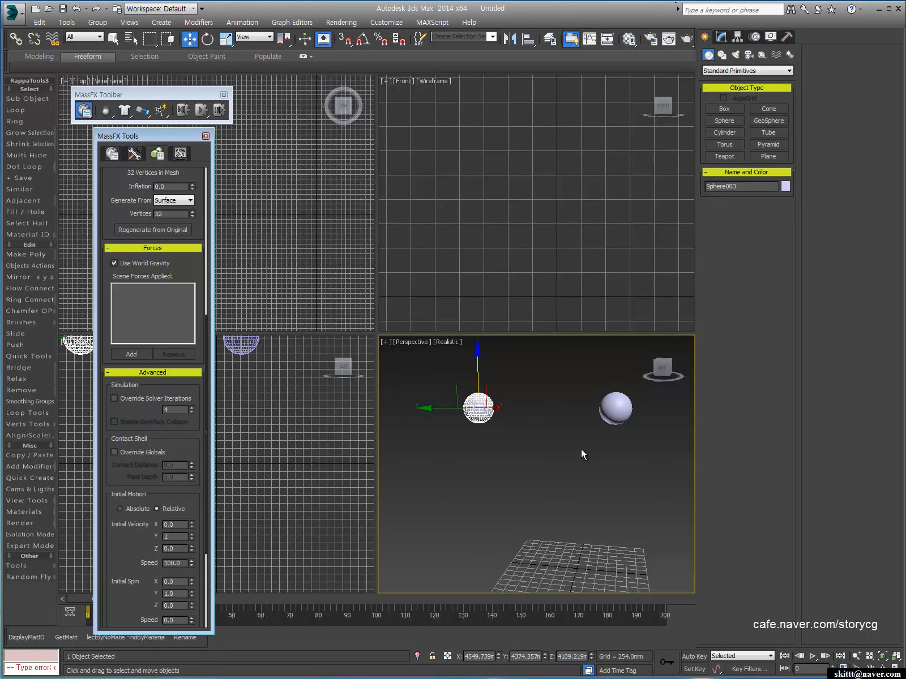
# - Set the right sphere's initial velocity direction to X 0 and Y -1, and preview and reset the simulation
pyautogui.click(615, 410)
pyautogui.doubleClick(181, 525)
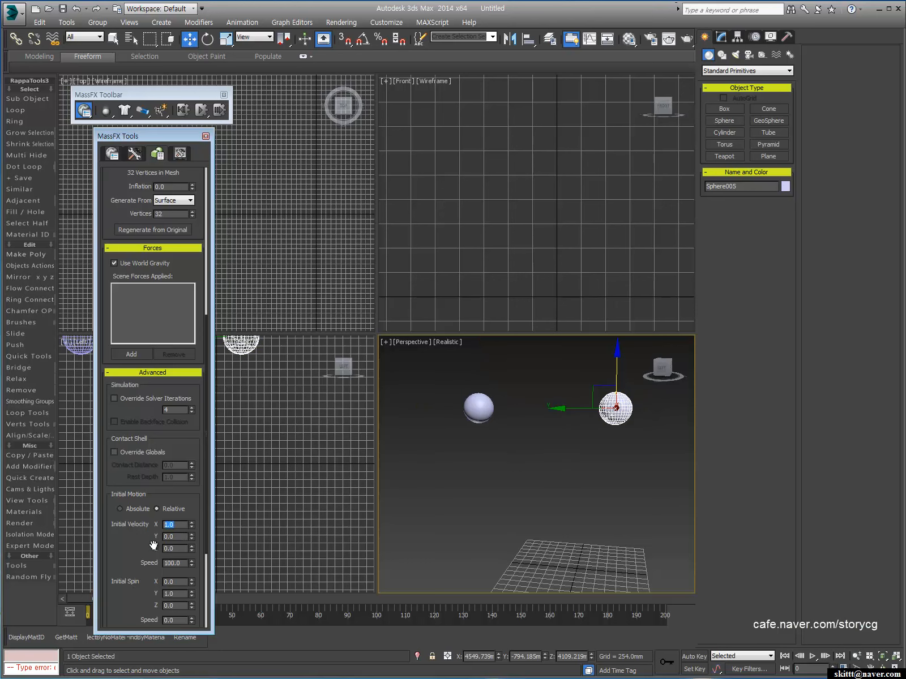
pyautogui.write('-1')
pyautogui.press('Return')
pyautogui.click(178, 112)
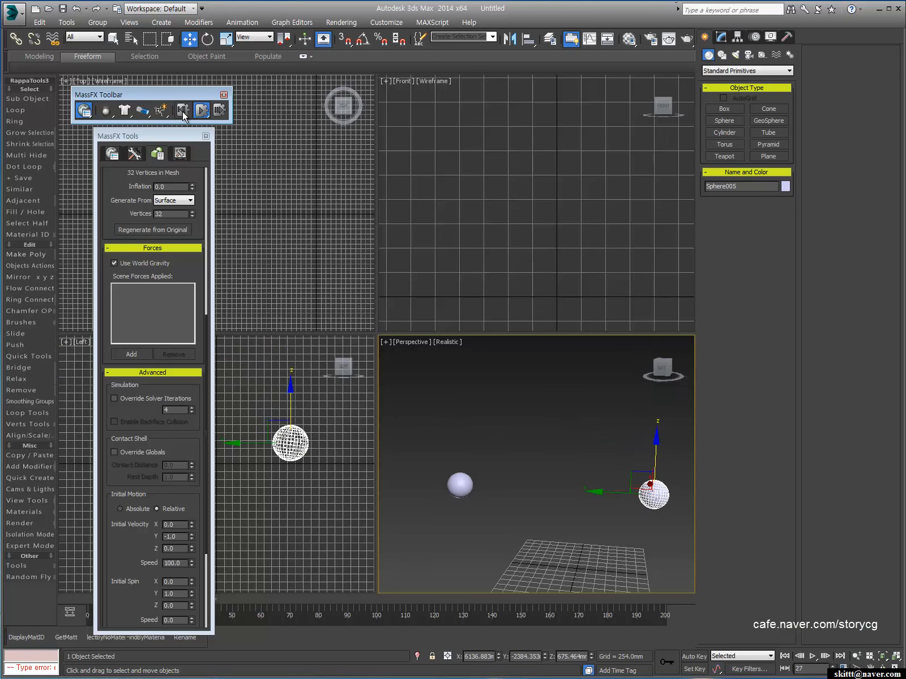
pyautogui.click(182, 110)
# - Set the left sphere's initial velocity direction to X 0 and Y -1
pyautogui.click(479, 407)
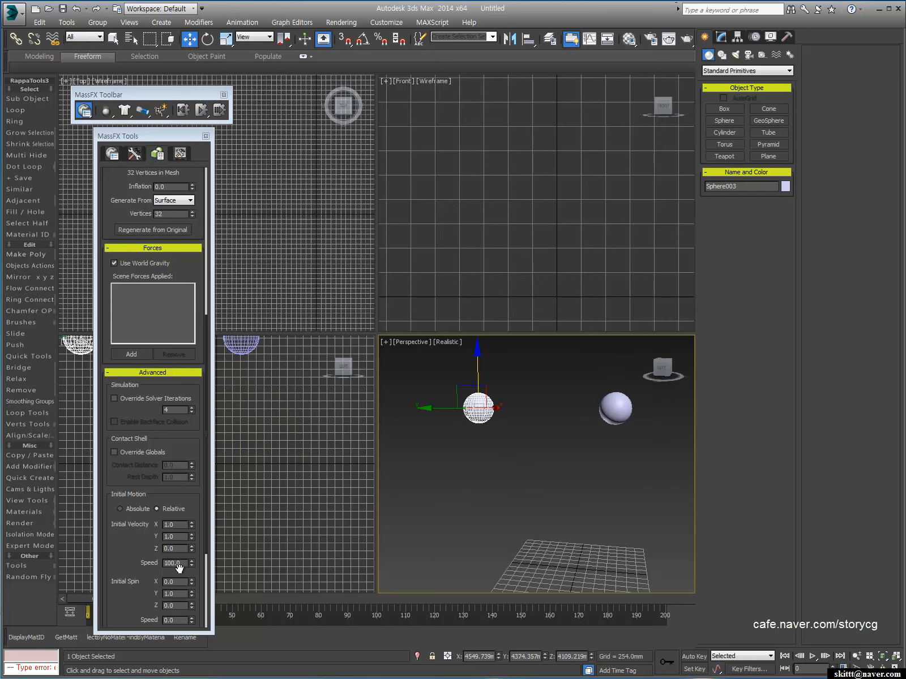
pyautogui.click(176, 525)
pyautogui.write('-1.0')
pyautogui.press('Return')
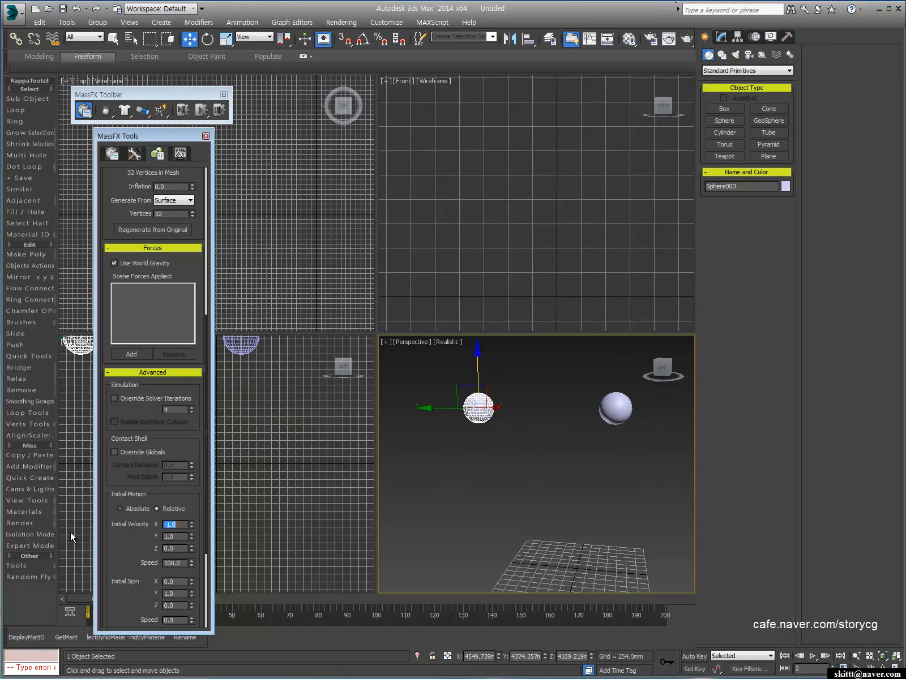
pyautogui.press('Tab')
pyautogui.write('-1.0')
pyautogui.press('Return')
# - Set the right sphere's initial velocity direction to X 0 and Y 1, and preview and reset the simulation
pyautogui.moveTo(561, 436); pyautogui.dragTo(648, 391)
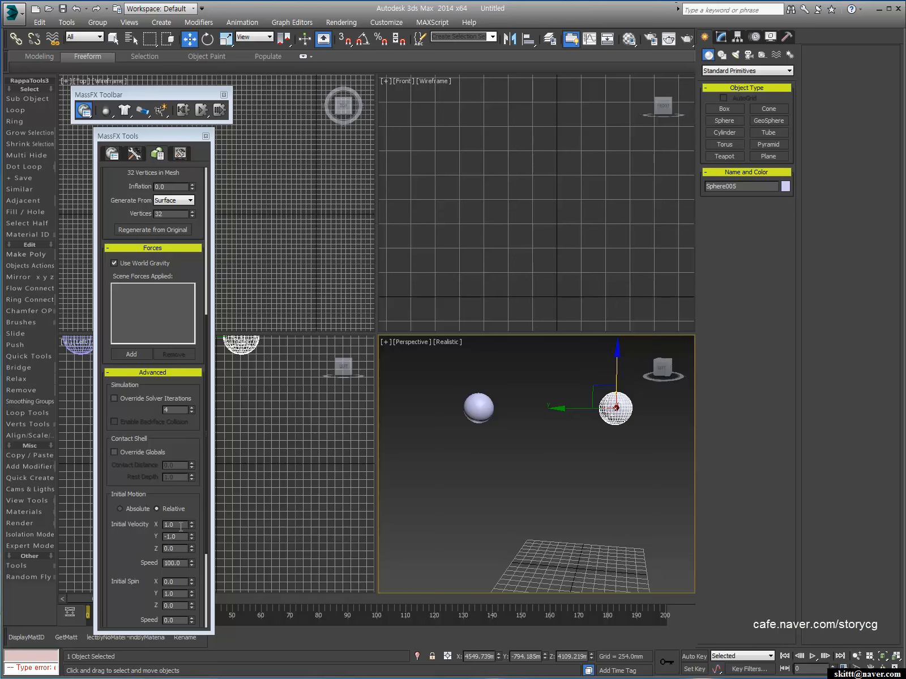
pyautogui.moveTo(181, 526); pyautogui.dragTo(123, 531)
pyautogui.write('0')
pyautogui.moveTo(184, 537); pyautogui.dragTo(111, 544)
pyautogui.write('1')
pyautogui.press('Return')
pyautogui.click(200, 111)
pyautogui.click(199, 112)
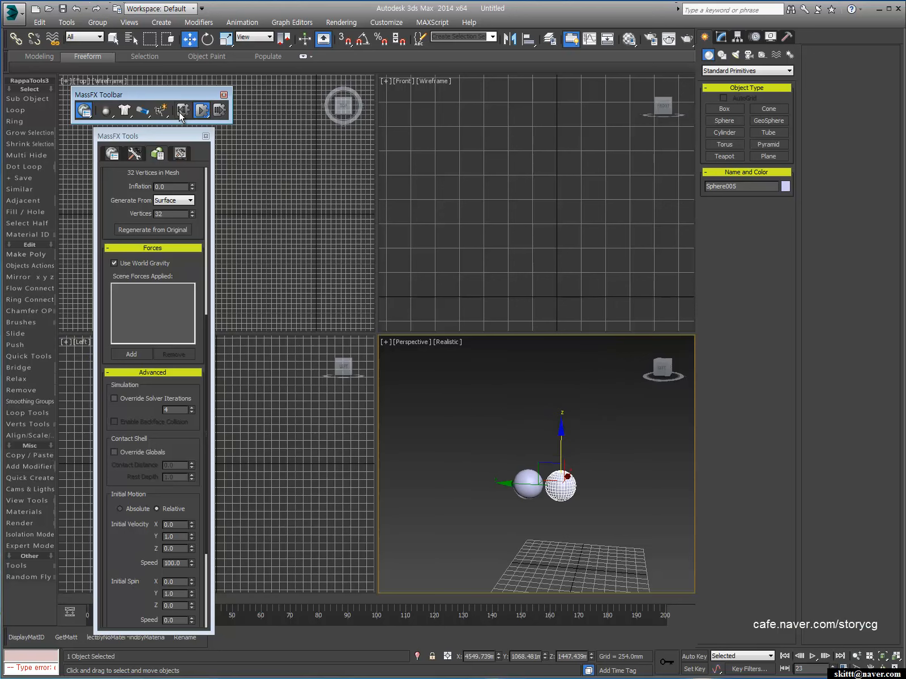
pyautogui.click(179, 112)
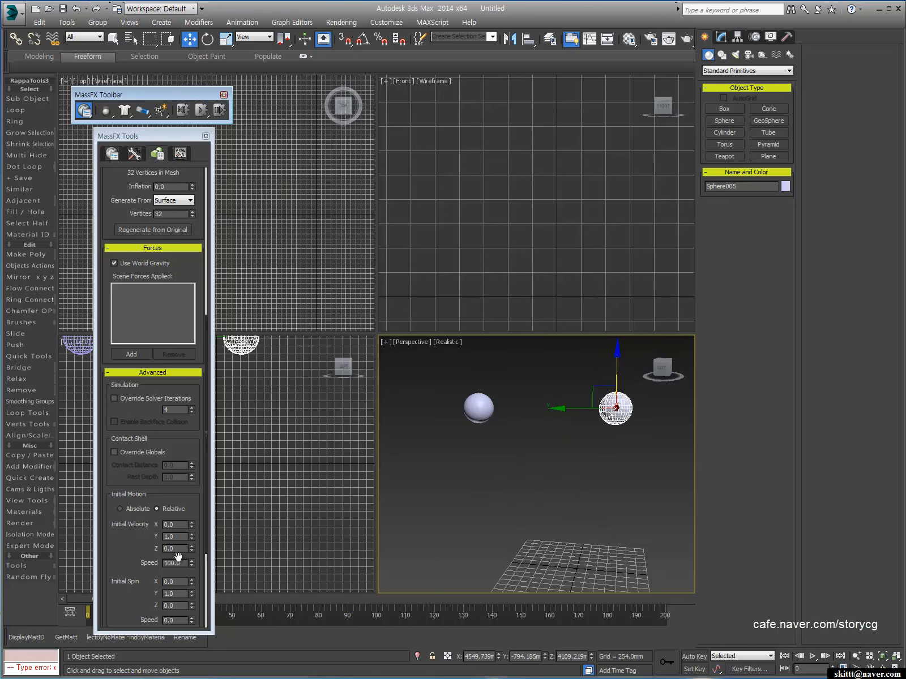
# - Set the initial velocity speed of both spheres to 200, and preview and reset the simulation
pyautogui.moveTo(181, 563); pyautogui.dragTo(173, 562)
pyautogui.write('0')
pyautogui.press('Return')
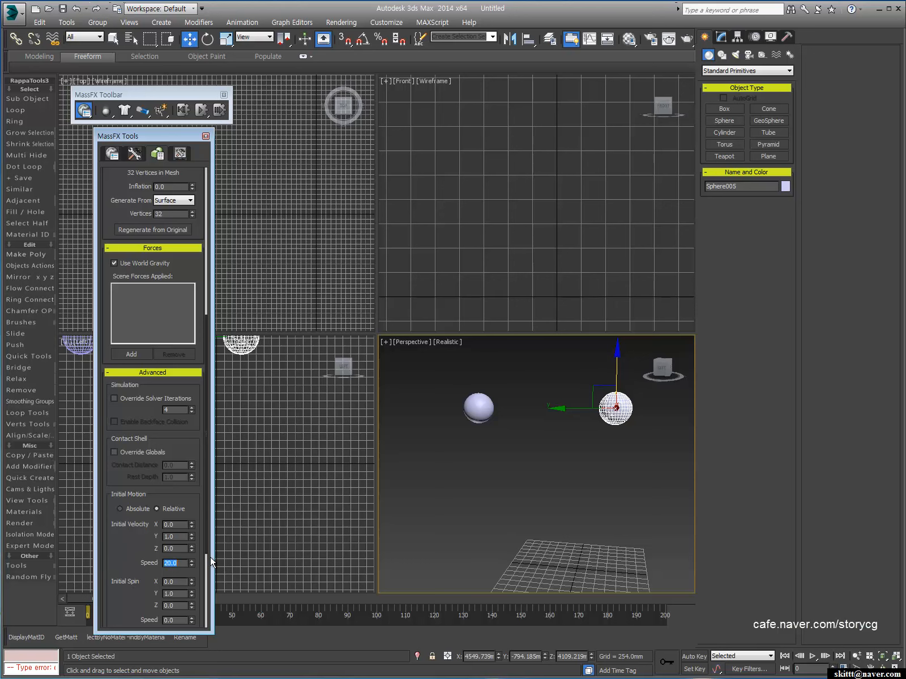
pyautogui.moveTo(497, 465); pyautogui.dragTo(458, 398)
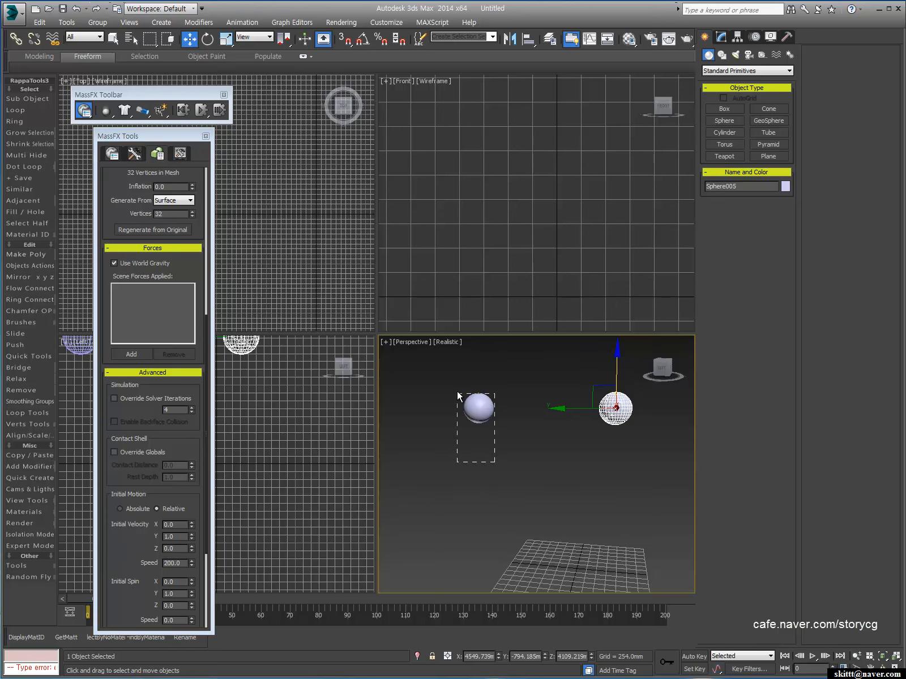
pyautogui.doubleClick(175, 563)
pyautogui.write('200')
pyautogui.press('Return')
pyautogui.click(201, 109)
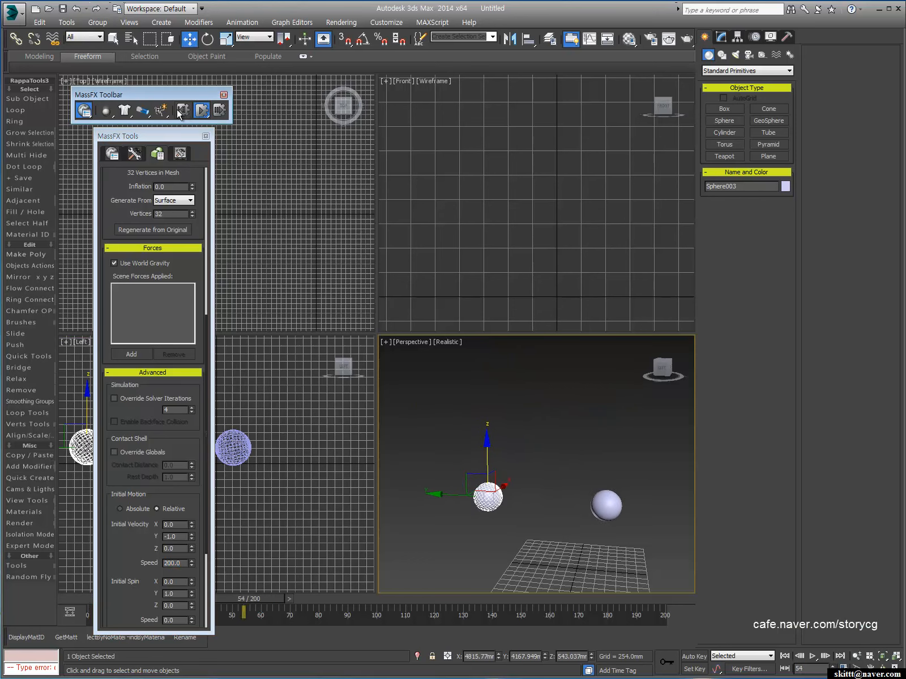
pyautogui.click(180, 111)
# - Clone both spheres upward along the Z axis with two copies each, forming two columns of three, and deselect them
pyautogui.moveTo(450, 478); pyautogui.dragTo(617, 413)
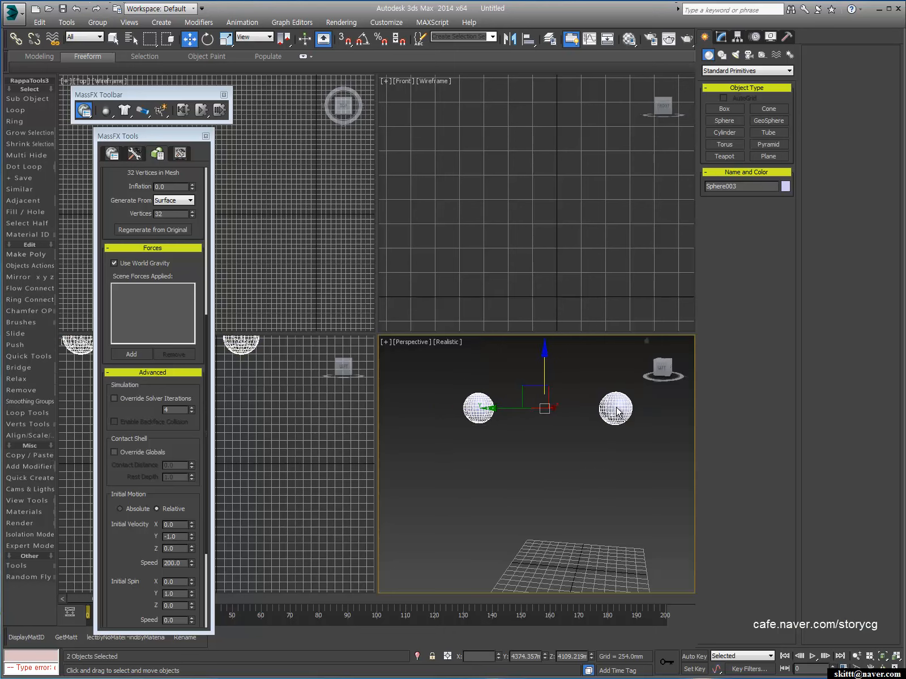
pyautogui.keyDown('shift'); pyautogui.moveTo(547, 340); pyautogui.dragTo(548, 301); pyautogui.keyUp('shift')
pyautogui.click(480, 350)
pyautogui.click(455, 392)
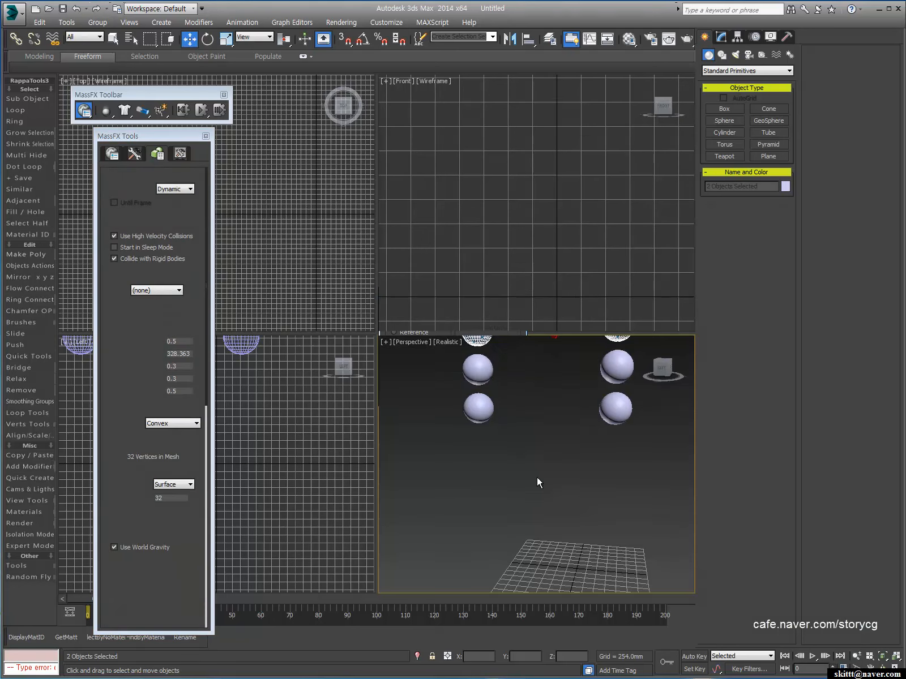
pyautogui.moveTo(546, 450); pyautogui.dragTo(524, 538, button='middle')
pyautogui.click(535, 518)
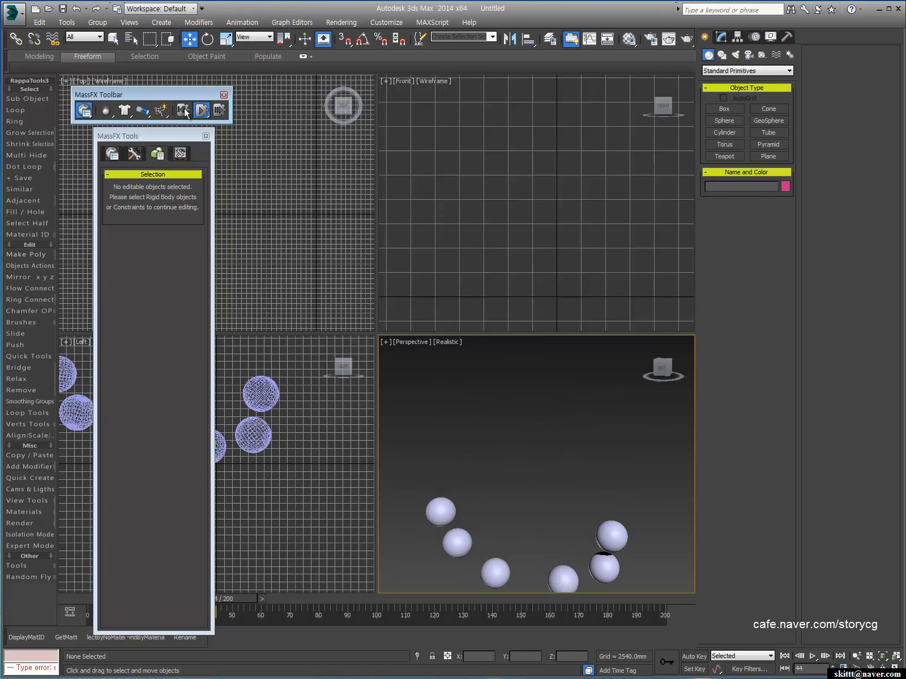
# - Run the simulation on the six spheres, inspect their paused positions from different angles, and reset it
pyautogui.click(202, 111)
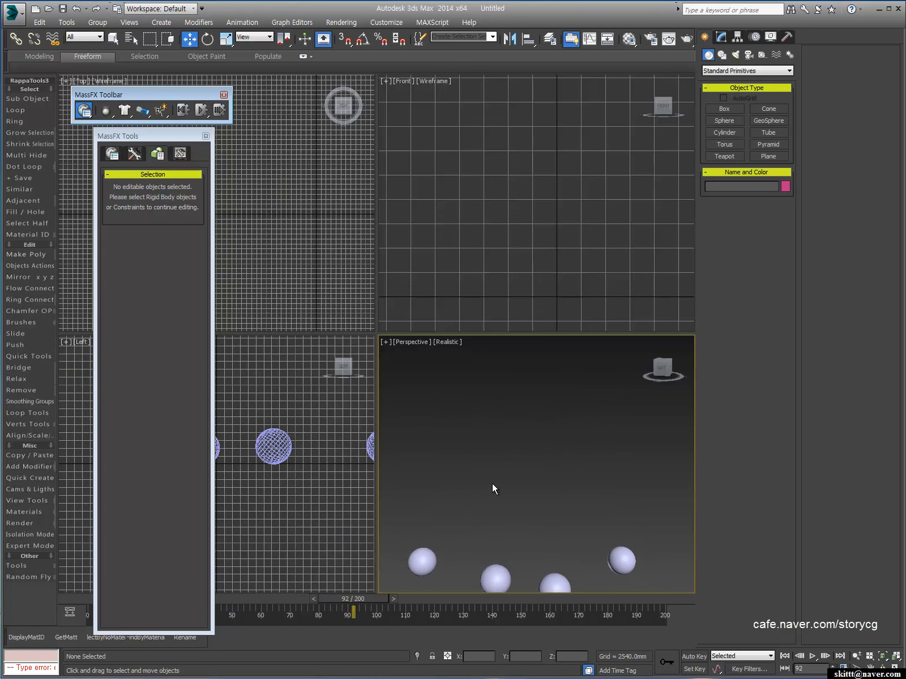
pyautogui.keyDown('alt'); pyautogui.moveTo(532, 430); pyautogui.dragTo(541, 509, button='middle'); pyautogui.keyUp('alt')
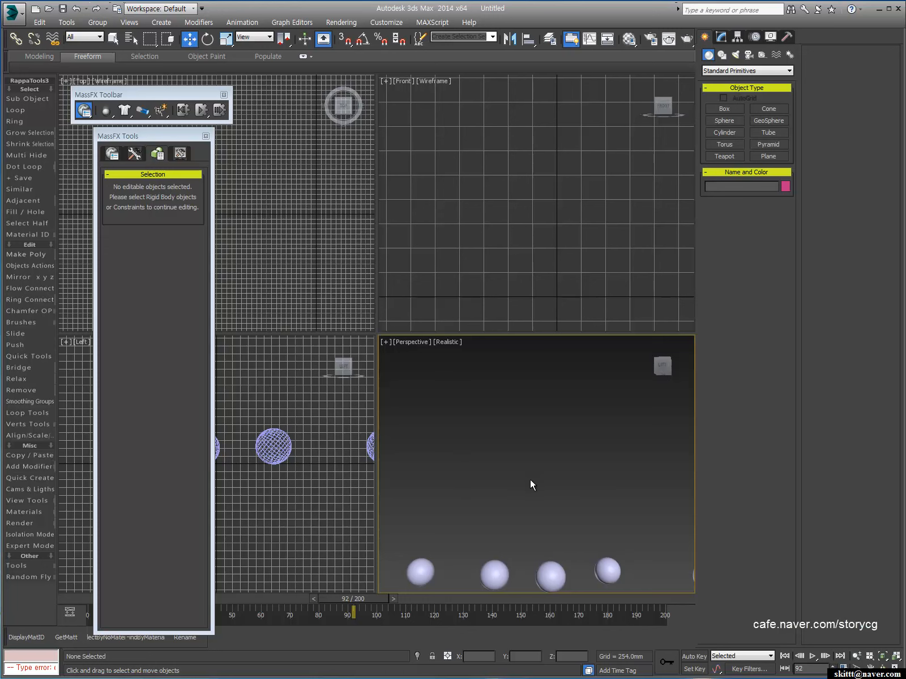
pyautogui.keyDown('alt'); pyautogui.moveTo(522, 460); pyautogui.dragTo(560, 390, button='middle'); pyautogui.keyUp('alt')
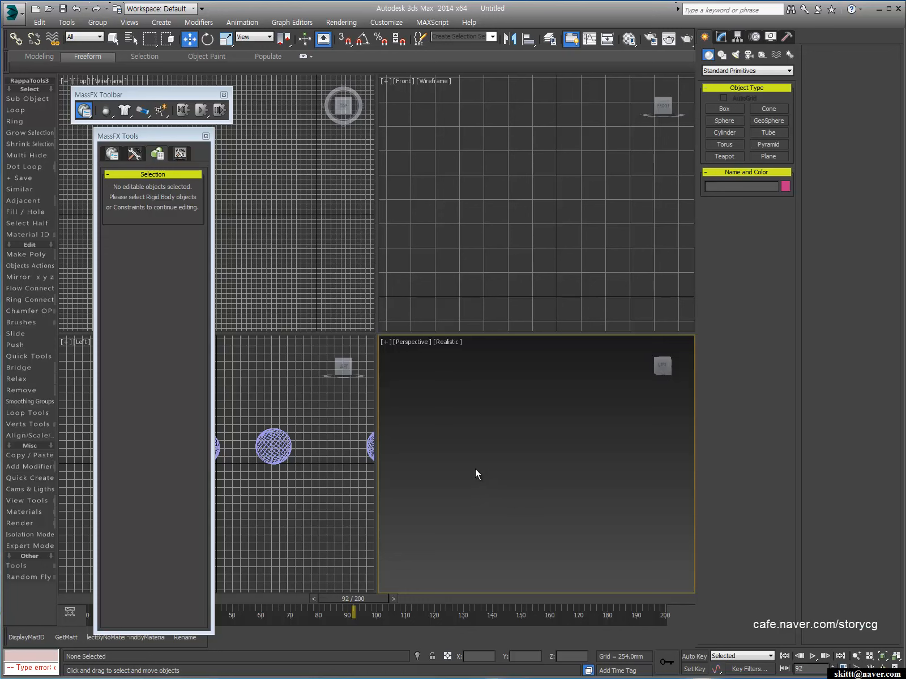
pyautogui.keyDown('alt'); pyautogui.moveTo(509, 560); pyautogui.dragTo(530, 561, button='middle'); pyautogui.keyUp('alt')
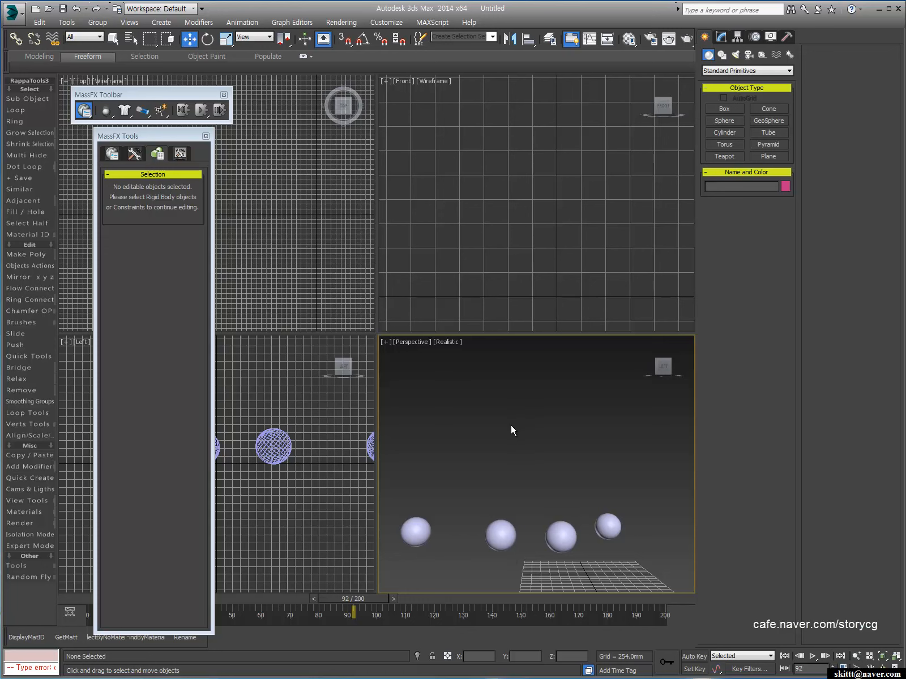
pyautogui.click(182, 110)
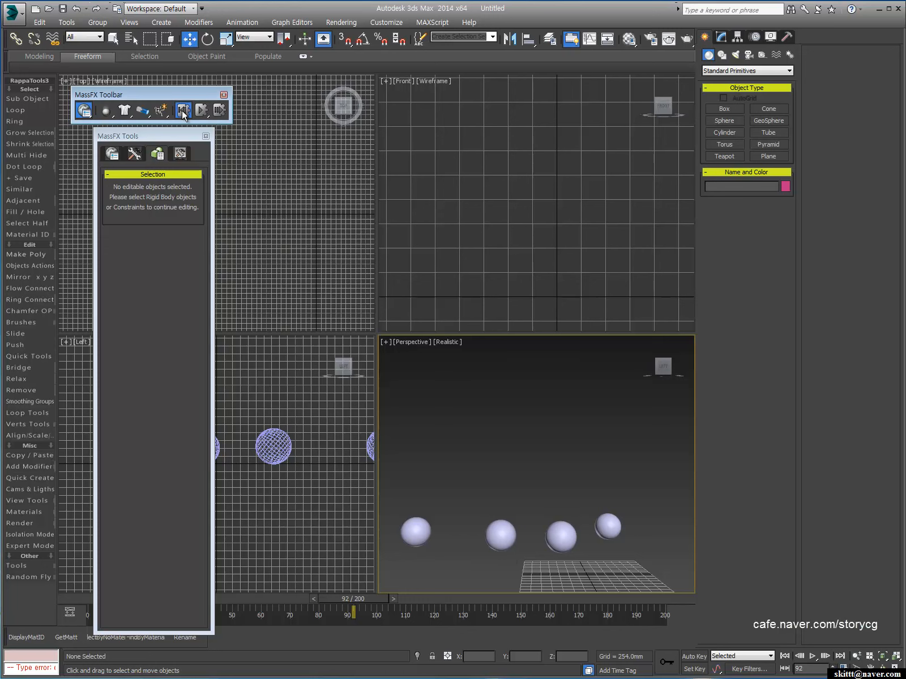
pyautogui.moveTo(520, 453); pyautogui.dragTo(547, 504, button='middle')
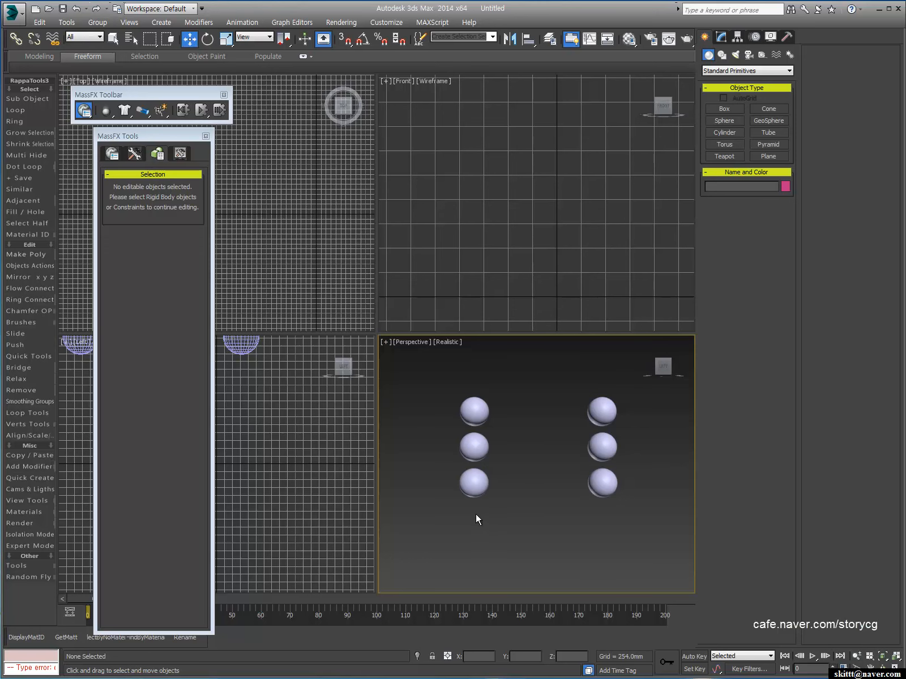
# - Examine the initial velocity and initial spin settings of all six spheres and of the left column
pyautogui.moveTo(625, 378); pyautogui.dragTo(608, 388)
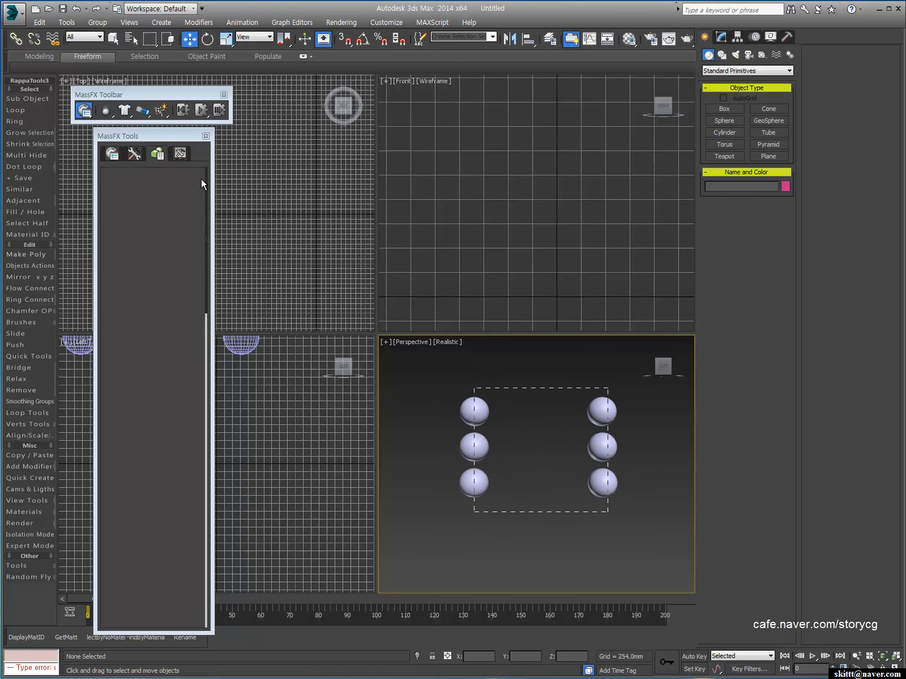
pyautogui.scroll(-10, 196, 466)
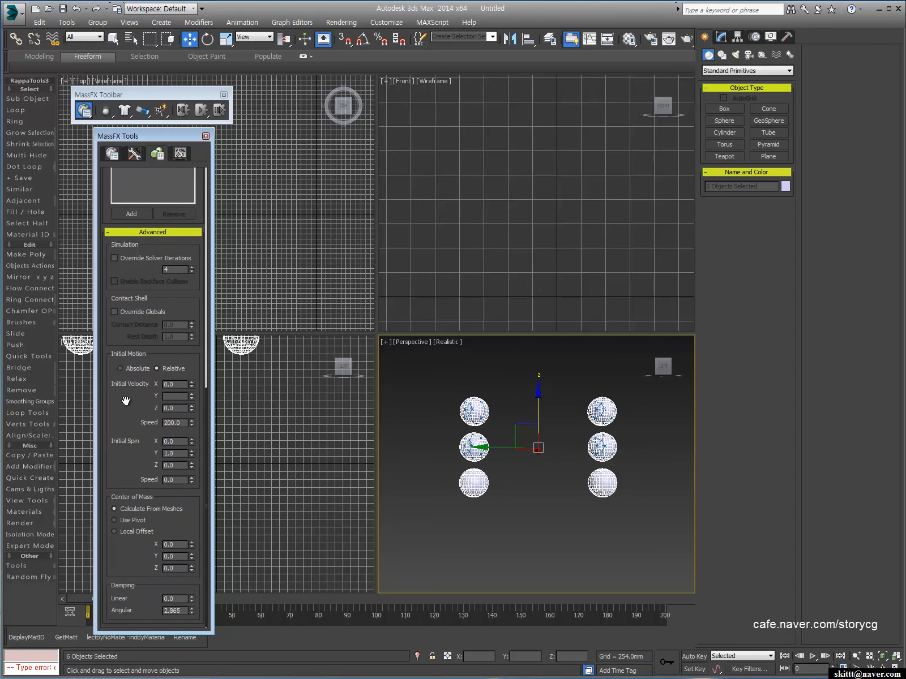
pyautogui.click(476, 519)
pyautogui.moveTo(441, 521); pyautogui.dragTo(496, 390)
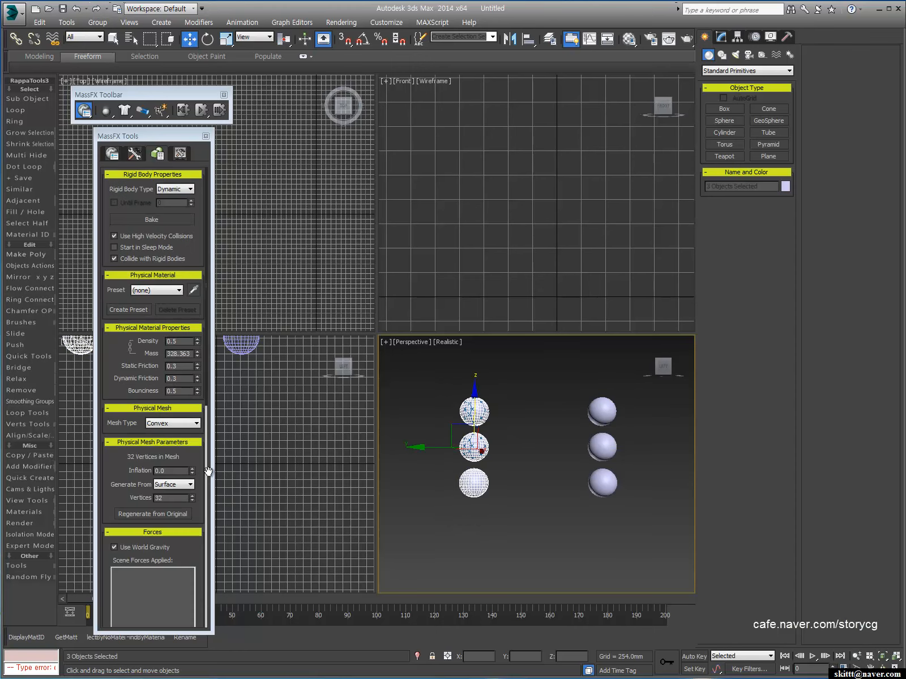
pyautogui.scroll(-10, 122, 461)
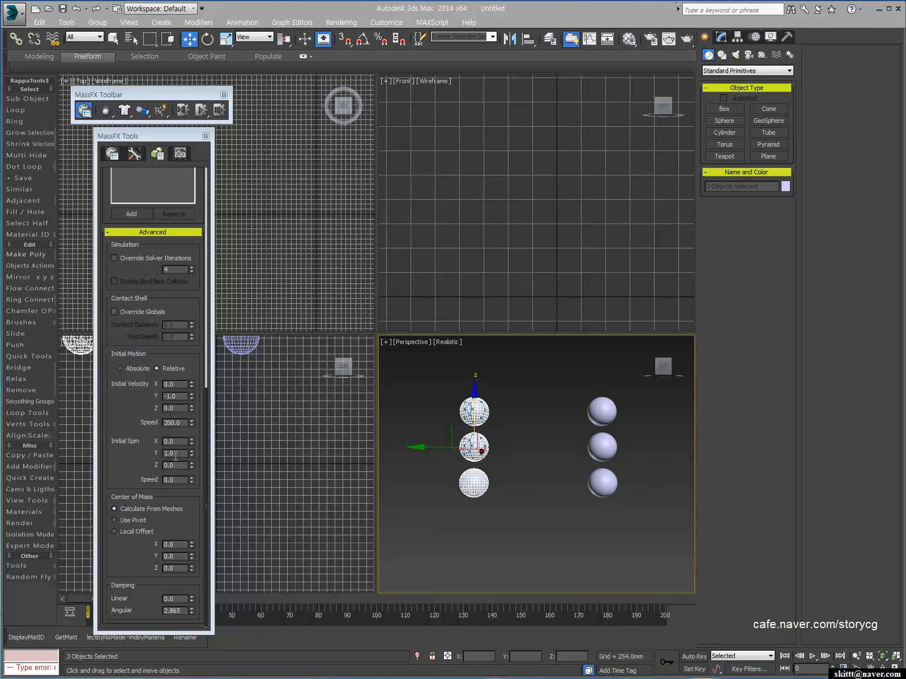
pyautogui.doubleClick(177, 479)
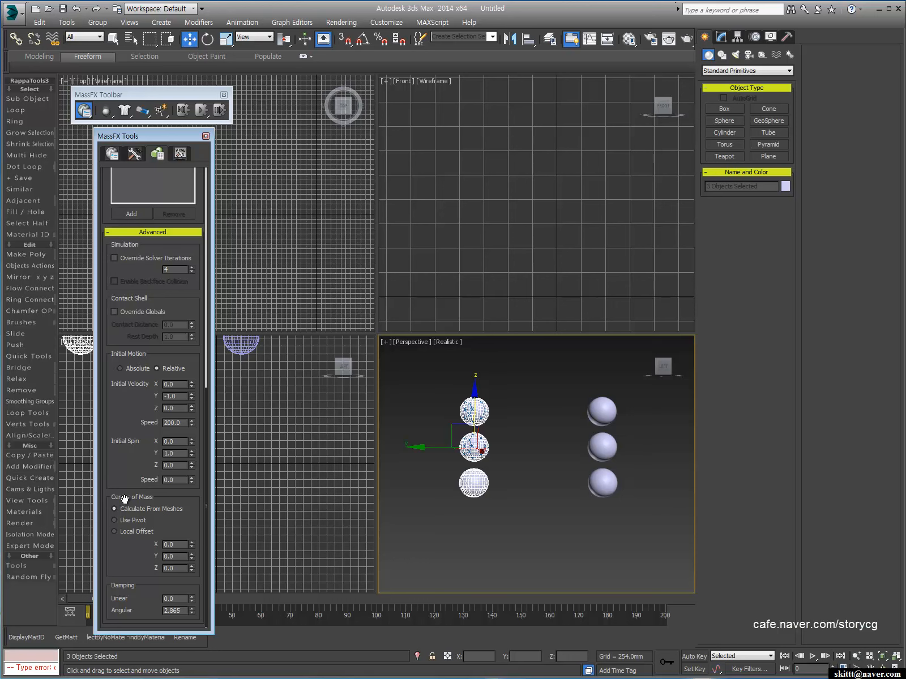
# - Delete both columns of spheres from the scene
pyautogui.click(513, 496)
pyautogui.moveTo(457, 544); pyautogui.dragTo(489, 390)
pyautogui.press('Delete')
pyautogui.moveTo(626, 522); pyautogui.dragTo(555, 400)
pyautogui.press('Delete')
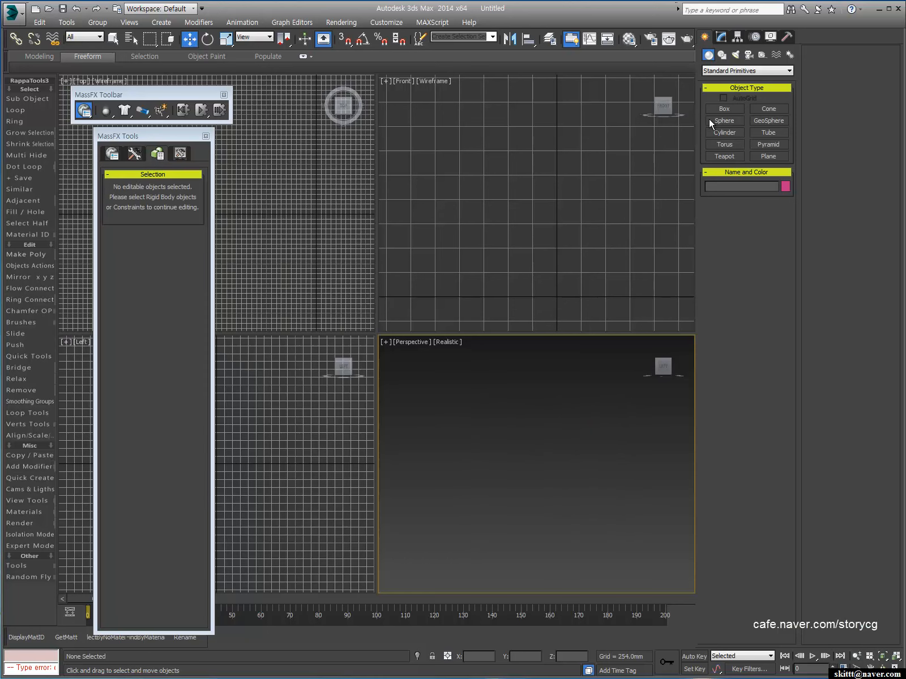
# - Create a flat box of about 1409 x 1373 x 233 mm on the grid and raise it to about Z 1544 mm
pyautogui.click(724, 109)
pyautogui.keyDown('alt'); pyautogui.moveTo(538, 442); pyautogui.dragTo(608, 166, button='middle'); pyautogui.keyUp('alt')
pyautogui.scroll(6, 519, 449)
pyautogui.moveTo(587, 335); pyautogui.dragTo(506, 535, button='middle')
pyautogui.scroll(-5, 554, 416)
pyautogui.moveTo(500, 455); pyautogui.dragTo(589, 501)
pyautogui.click(575, 472)
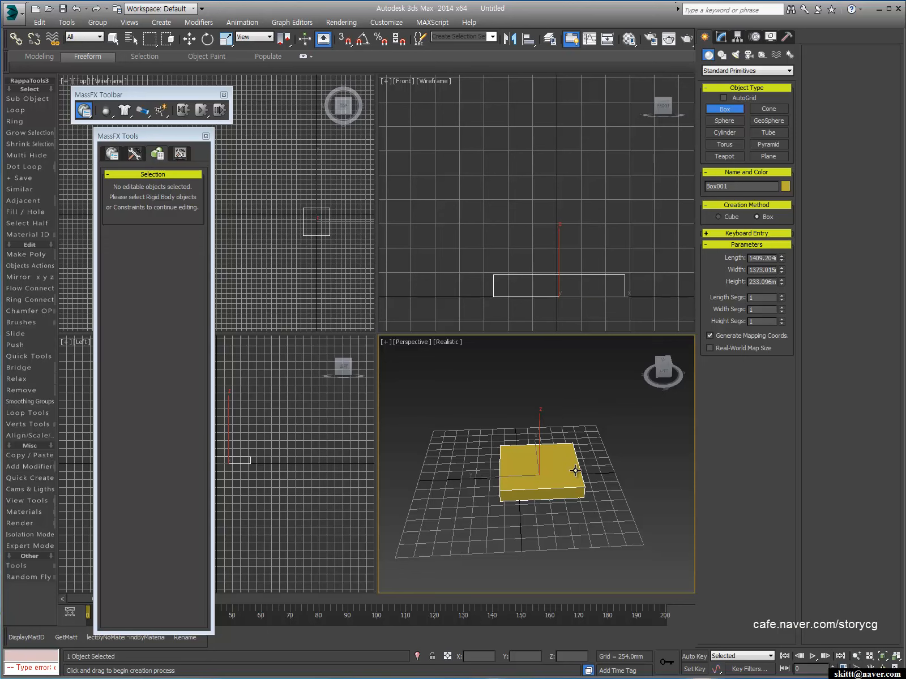
pyautogui.press('w')
pyautogui.moveTo(540, 426); pyautogui.dragTo(482, 383)
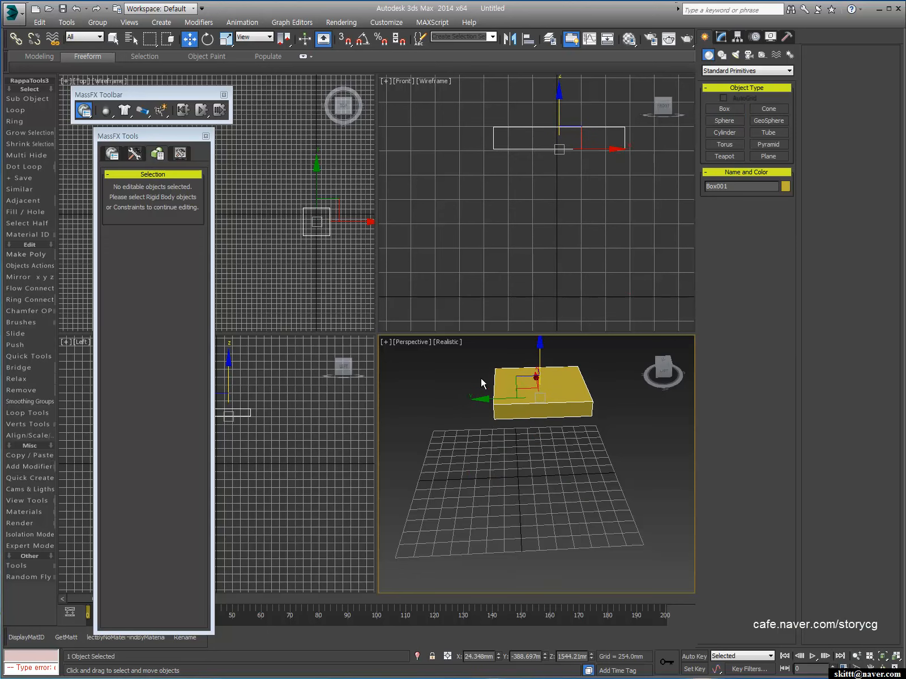
# - Make the box a dynamic MassFX rigid body and set its center of mass to Use Pivot
pyautogui.moveTo(112, 113); pyautogui.dragTo(124, 128)
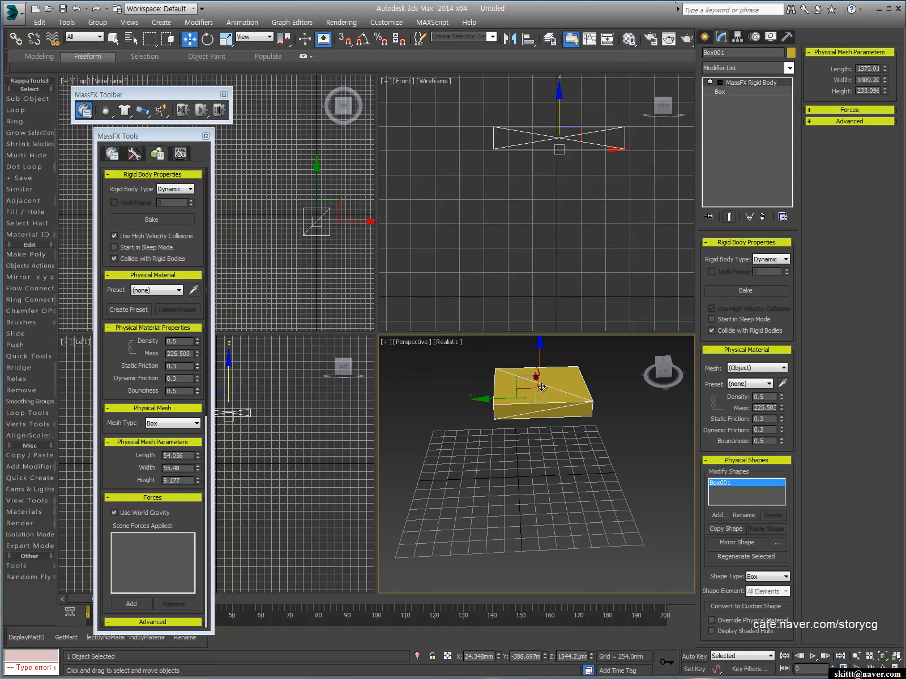
pyautogui.scroll(-10, 120, 484)
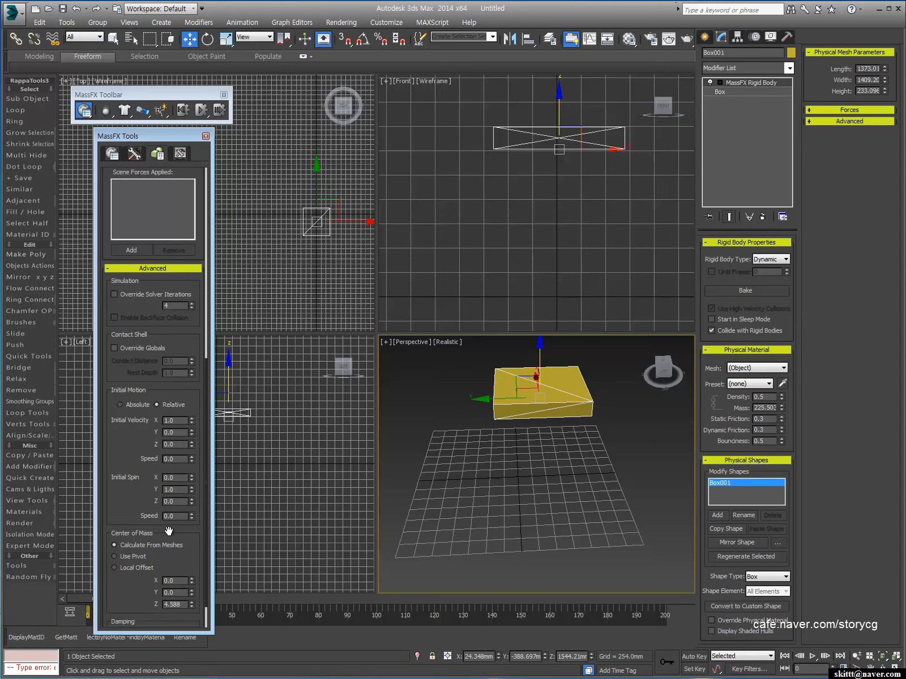
pyautogui.scroll(-2, 157, 563)
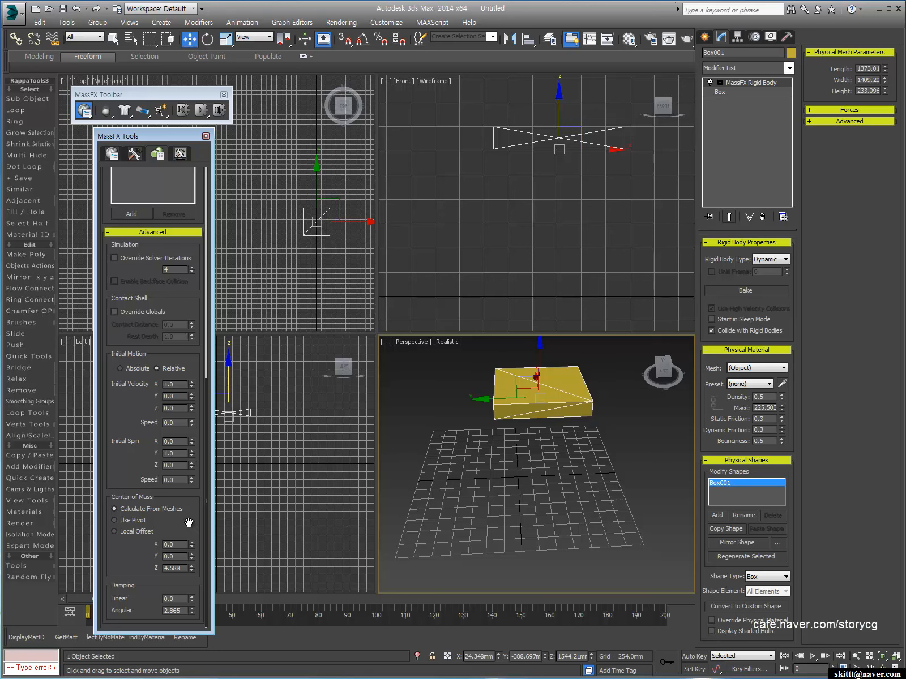
pyautogui.click(120, 520)
# - Center the box's pivot on the object, and move only the pivot about 777 mm along negative Y to the box's edge
pyautogui.click(737, 38)
pyautogui.click(747, 109)
pyautogui.click(747, 167)
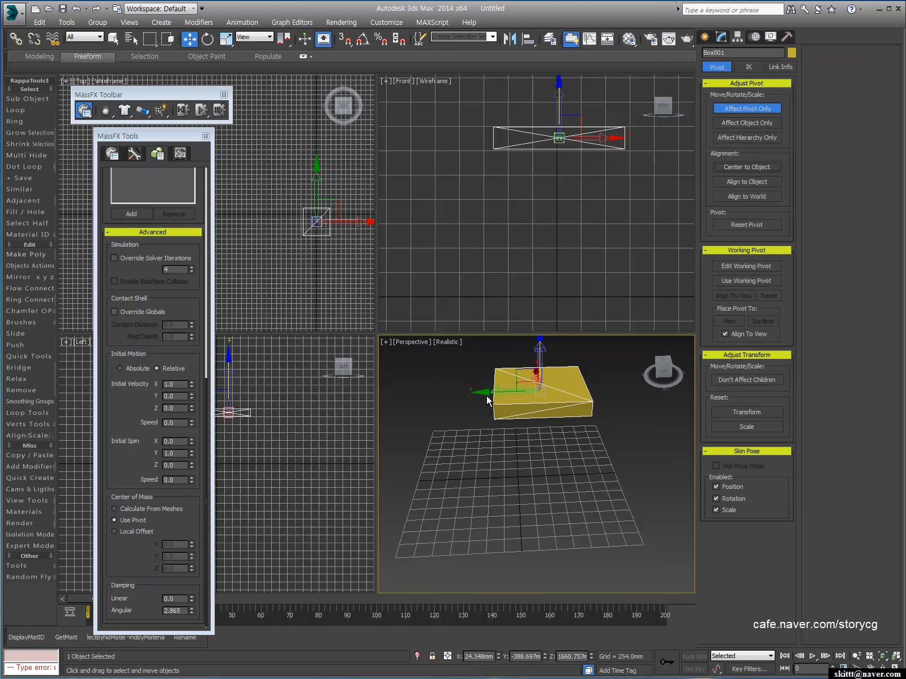
pyautogui.moveTo(480, 392); pyautogui.dragTo(529, 391)
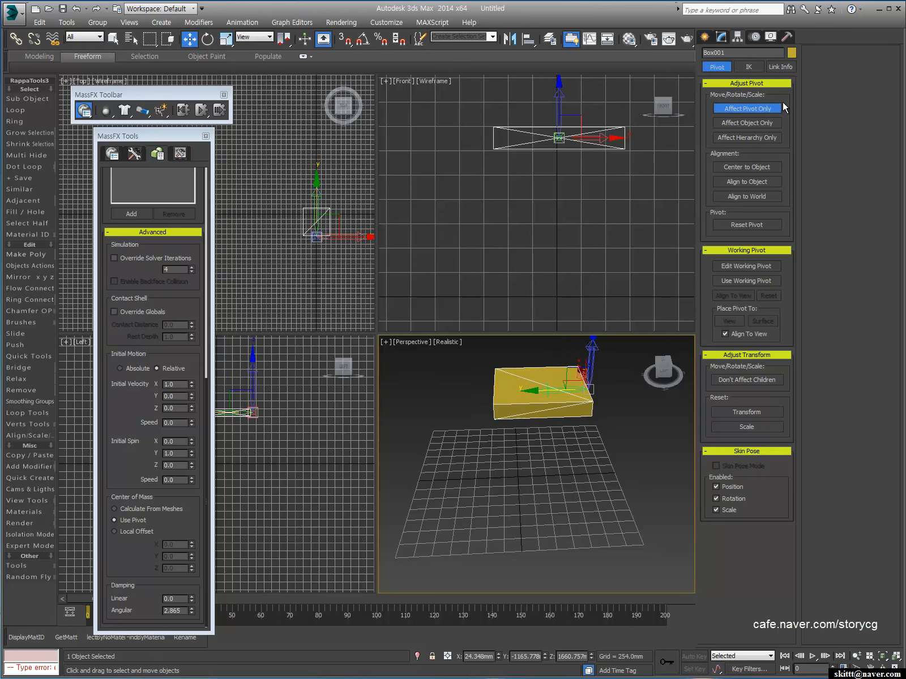
pyautogui.click(752, 107)
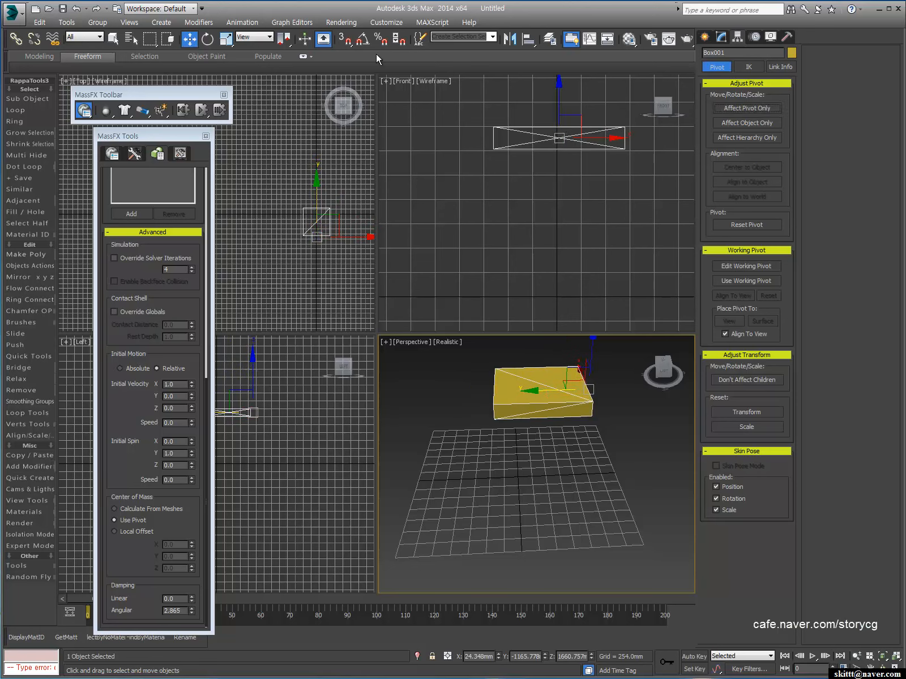
# - Try a Local Offset of about 1.1 on X for the box's center of mass, and return it to Use Pivot
pyautogui.click(183, 111)
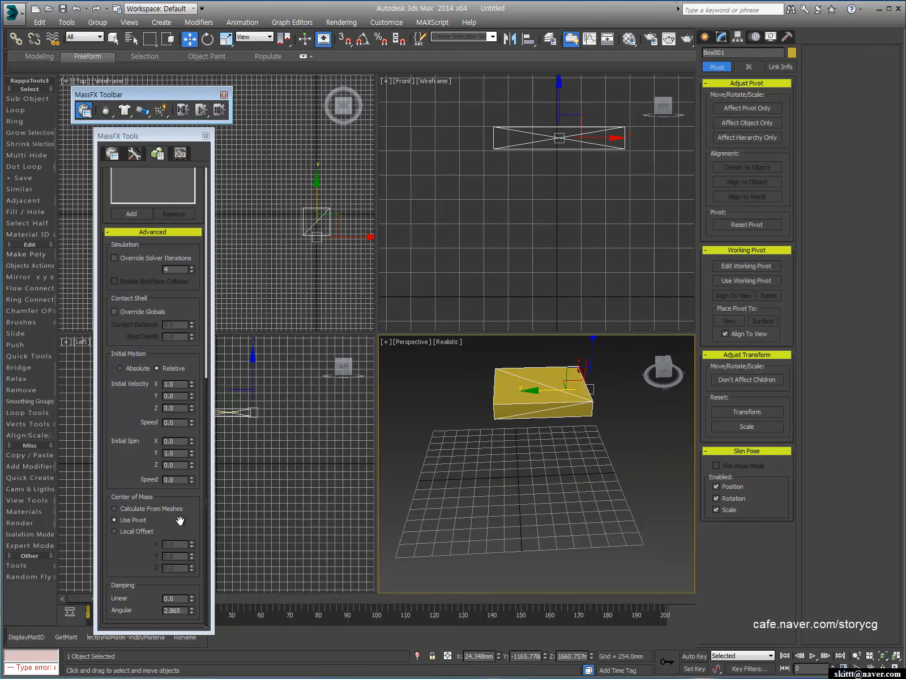
pyautogui.click(119, 531)
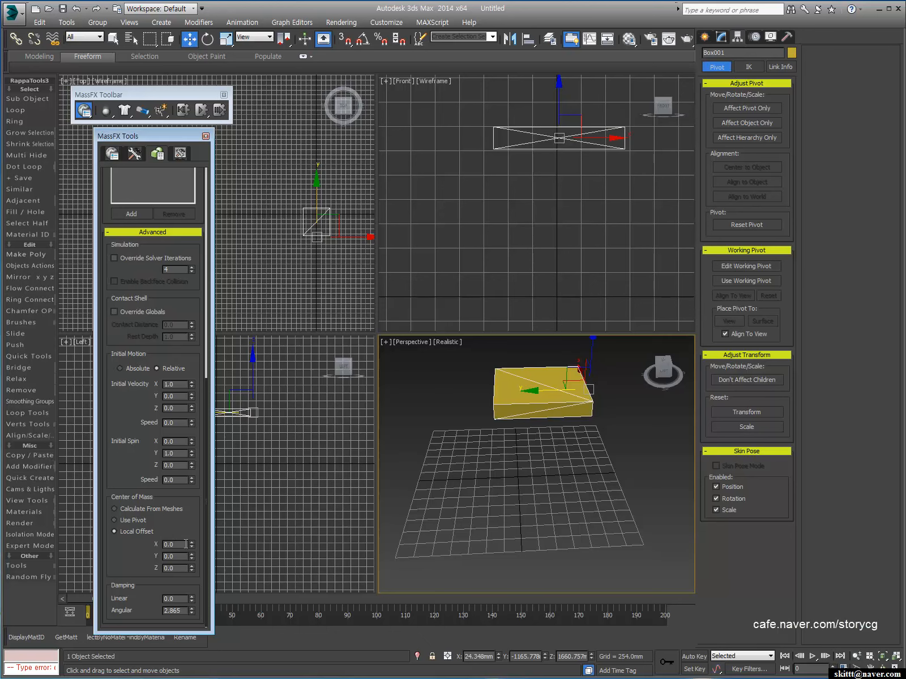
pyautogui.moveTo(194, 546); pyautogui.dragTo(193, 537)
pyautogui.click(125, 520)
# - Deselect the box, run the MassFX simulation with its damping values unchanged, and reset it to the start
pyautogui.doubleClick(177, 598)
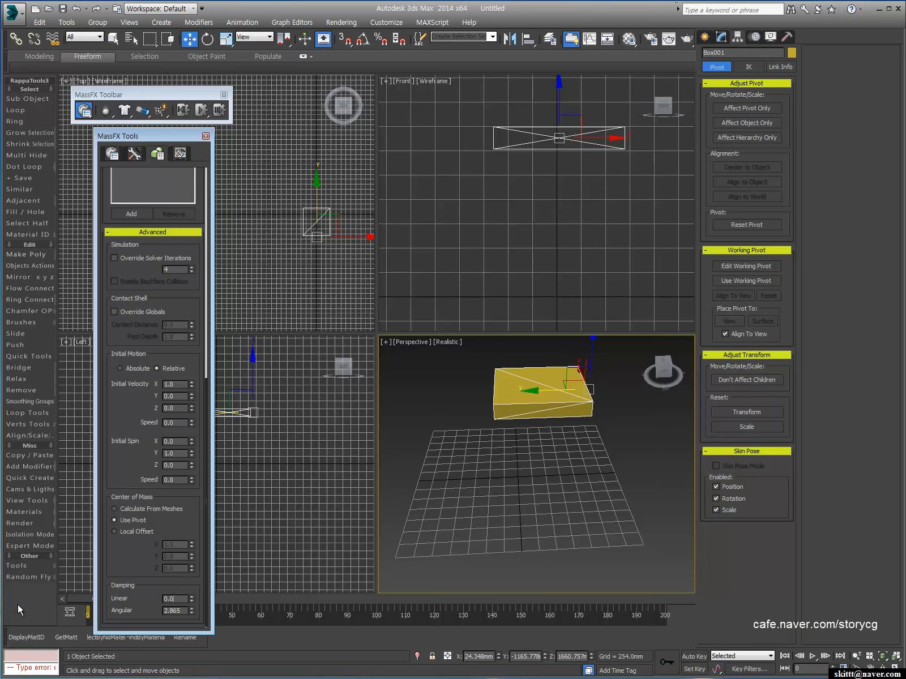
pyautogui.click(185, 610)
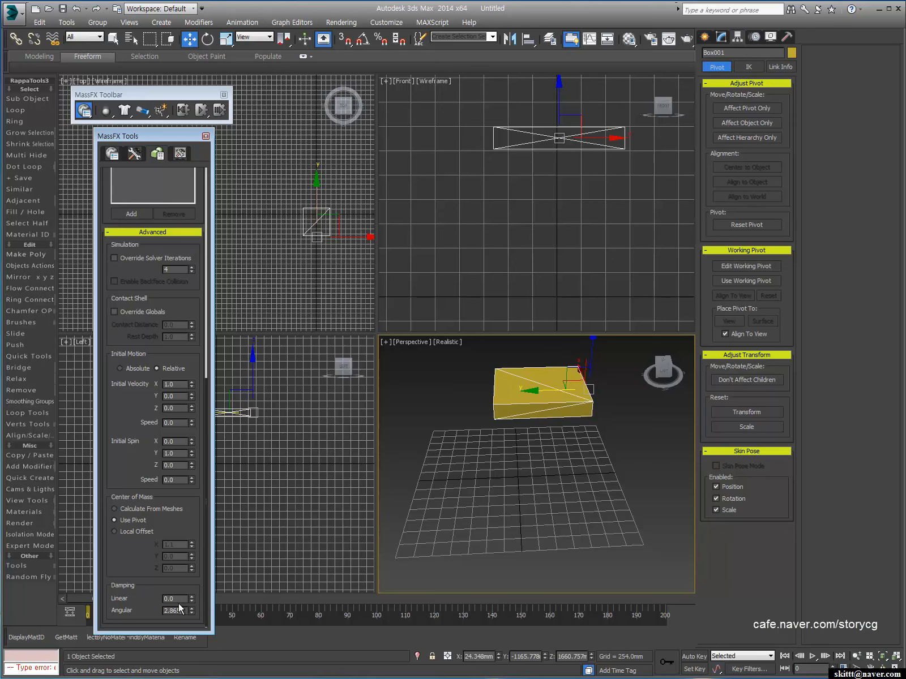
pyautogui.click(539, 426)
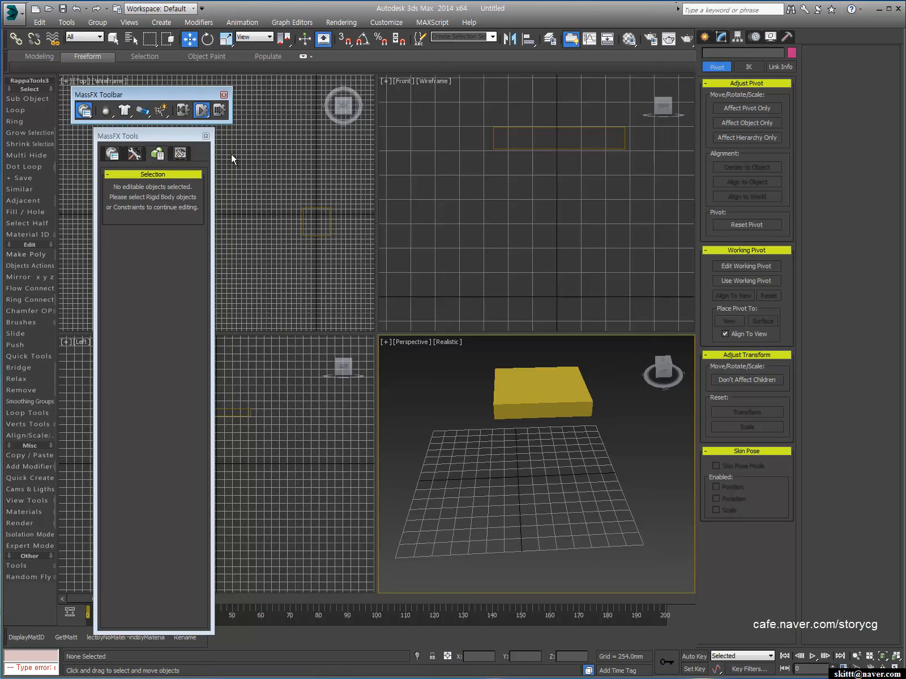
pyautogui.click(202, 110)
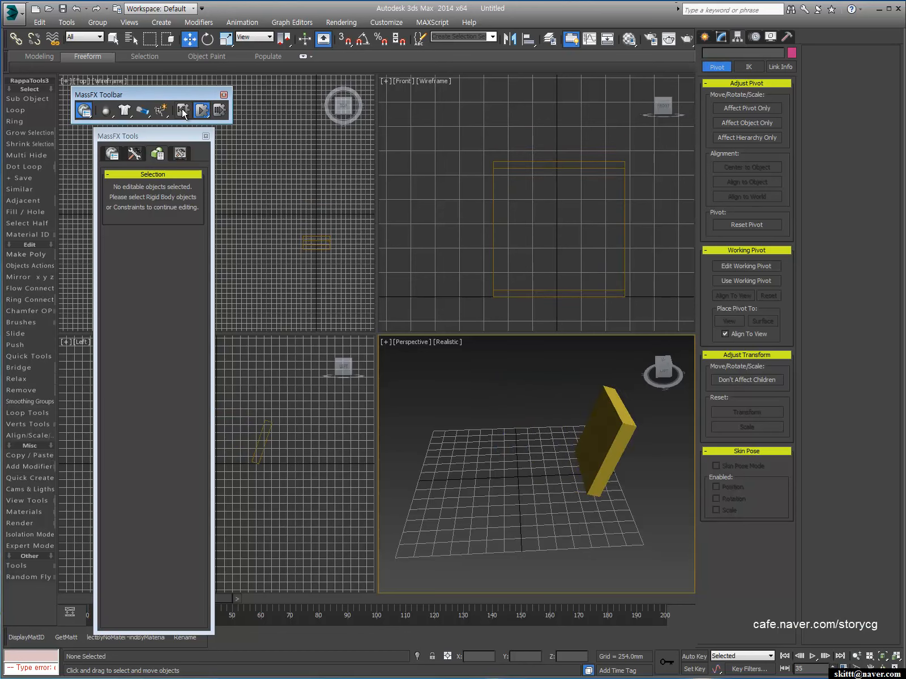
pyautogui.click(182, 111)
# - Set the box's linear damping to 1.0, run the simulation, and reset it to the start
pyautogui.click(532, 413)
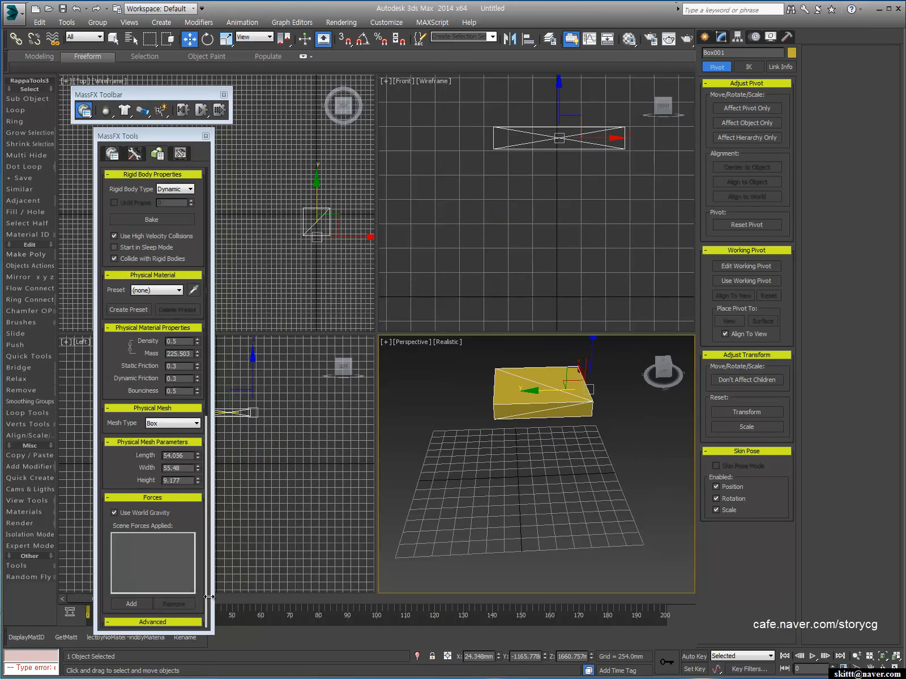
pyautogui.scroll(-7, 203, 560)
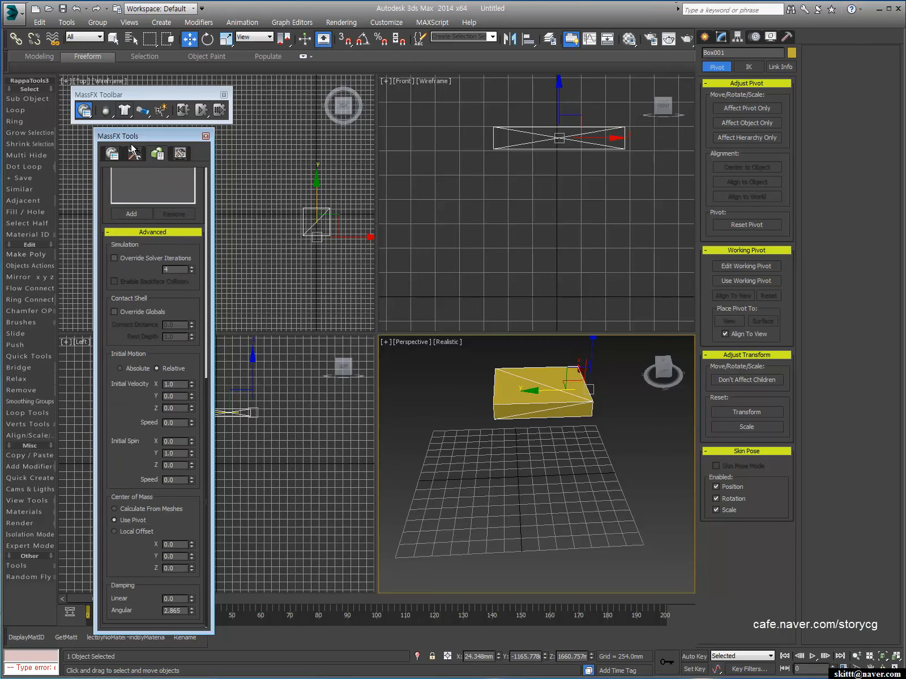
pyautogui.moveTo(180, 597); pyautogui.dragTo(102, 605)
pyautogui.click(201, 110)
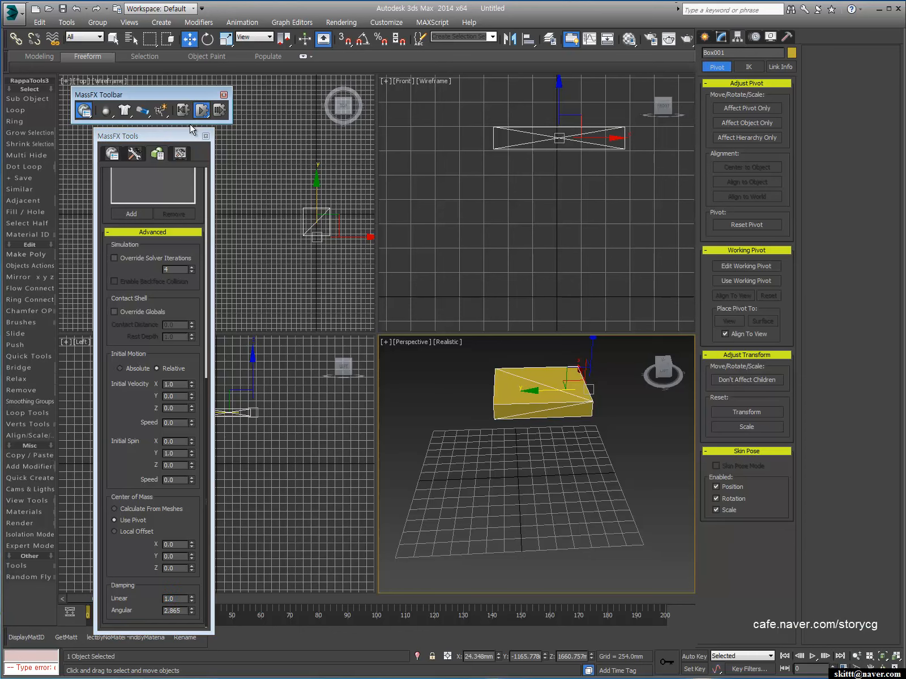
pyautogui.click(182, 110)
# - Raise the box's linear damping to 3, simulate its fall, and reset the simulation
pyautogui.click(172, 598)
pyautogui.write('3')
pyautogui.press('Return')
pyautogui.click(196, 112)
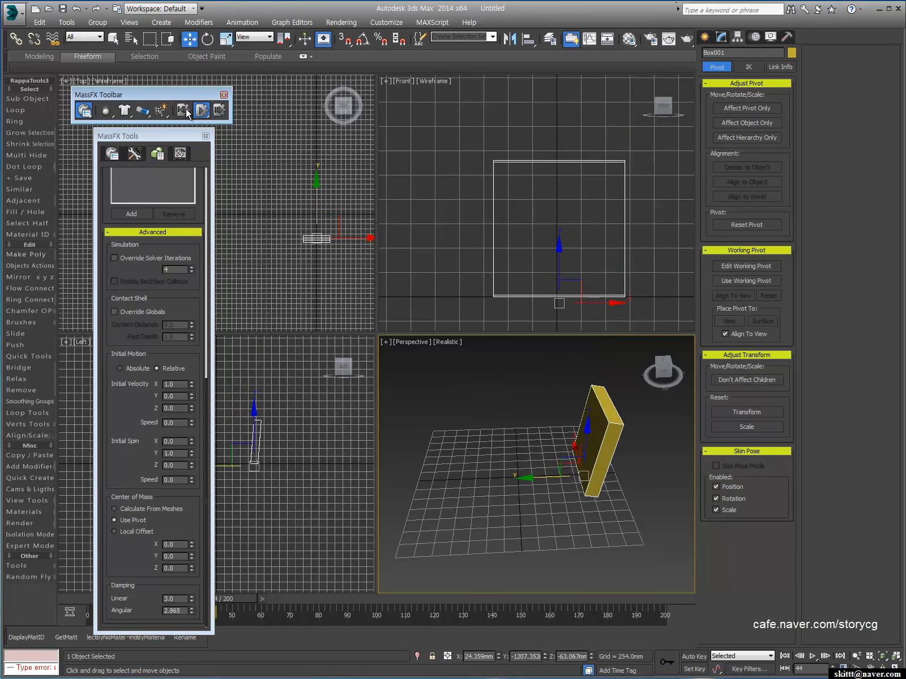
pyautogui.click(184, 110)
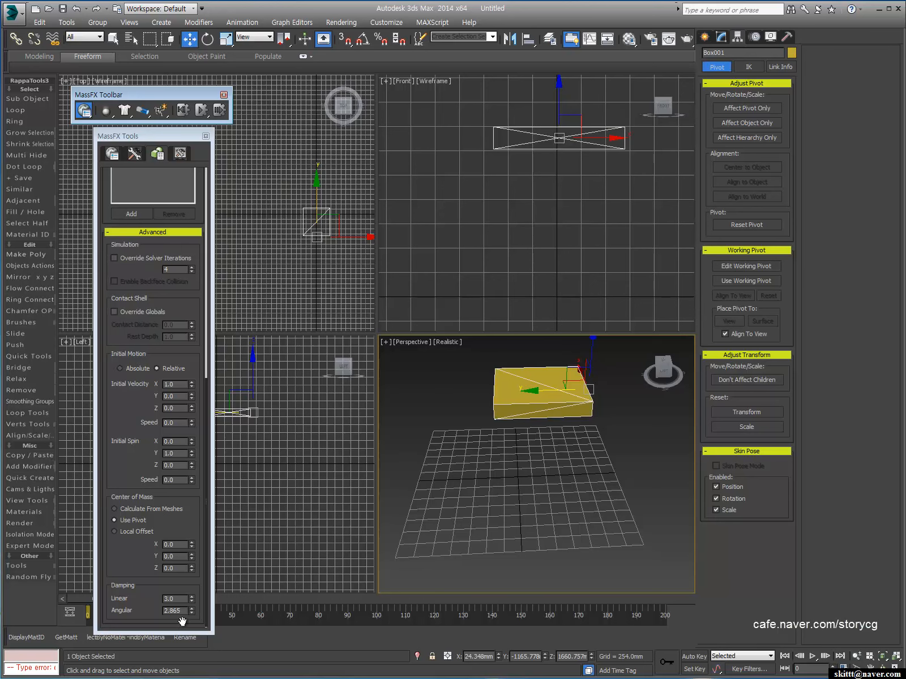
# - Set the box's linear damping to 10, simulate the slowed fall, and reset the simulation
pyautogui.click(170, 599)
pyautogui.write('10')
pyautogui.press('Return')
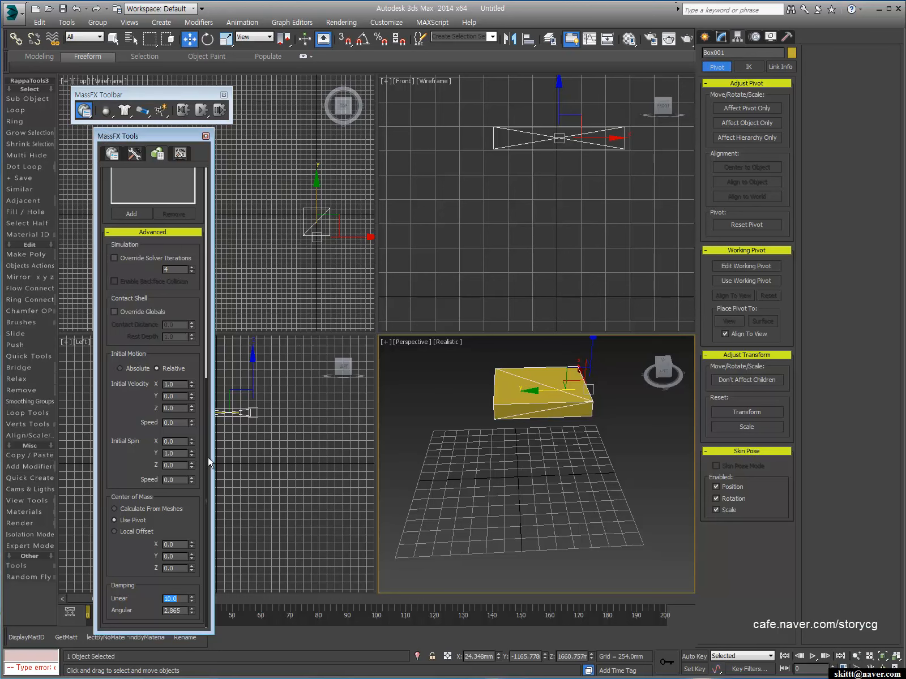
pyautogui.click(203, 109)
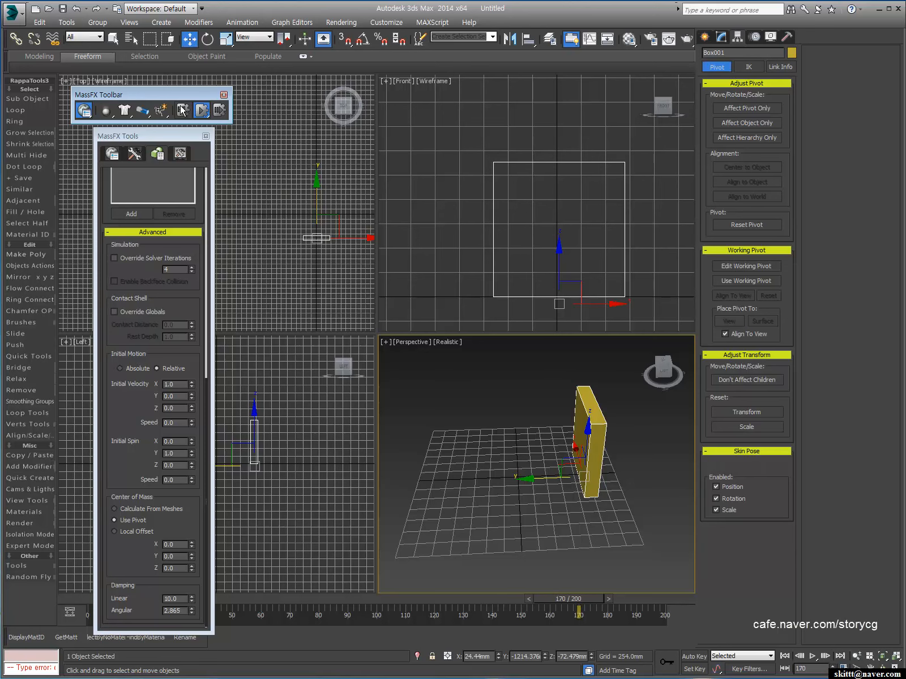
pyautogui.click(182, 109)
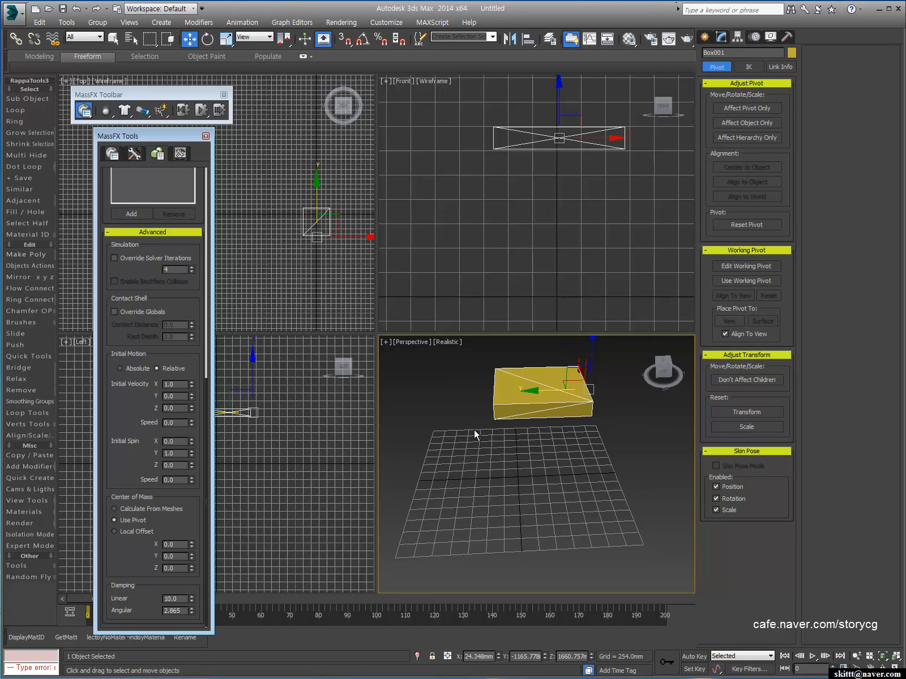
pyautogui.click(447, 399)
pyautogui.click(532, 404)
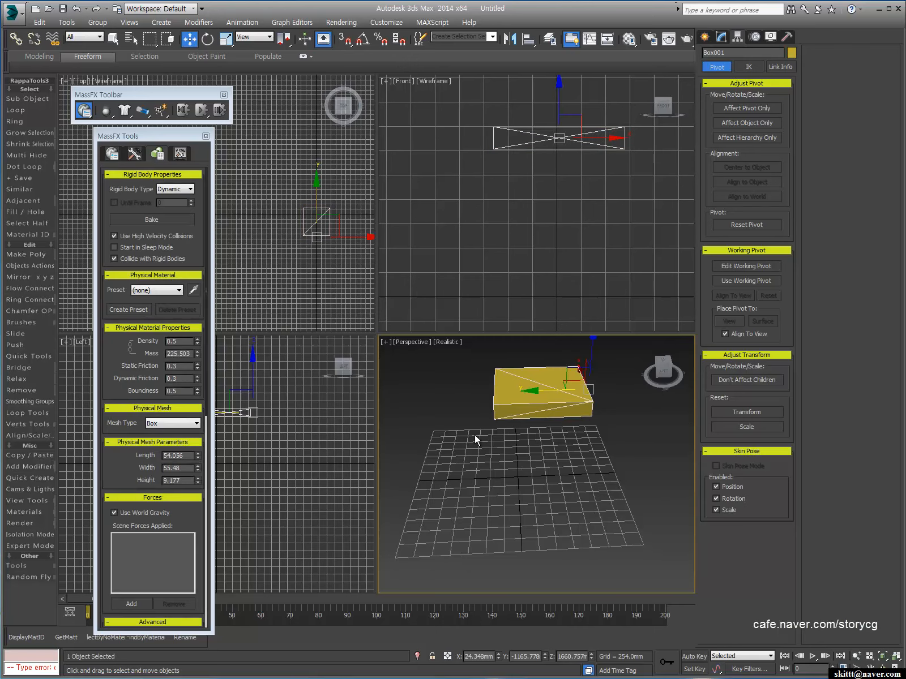
pyautogui.scroll(-5, 181, 526)
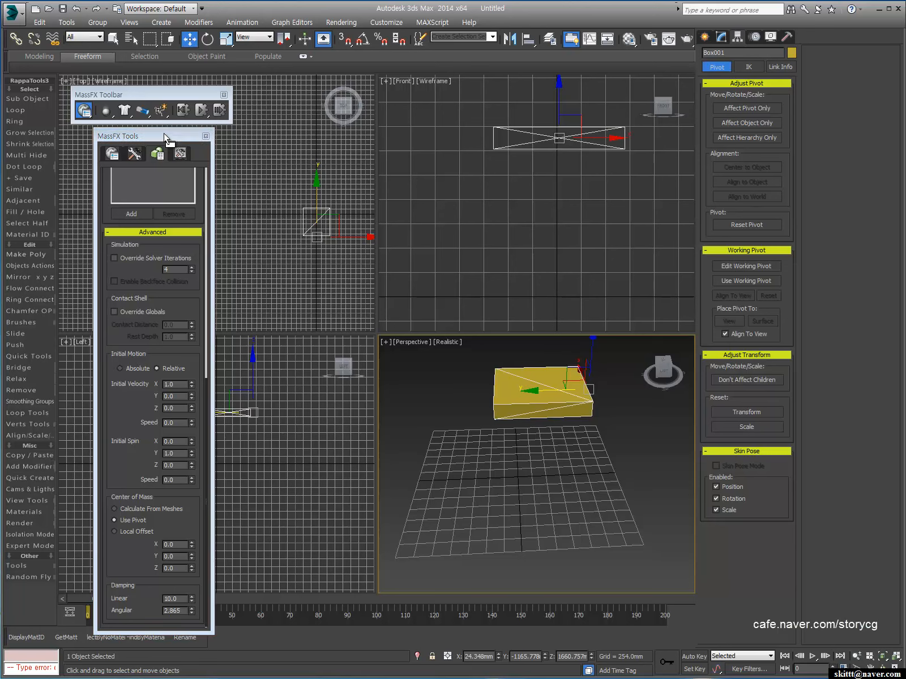
pyautogui.moveTo(163, 135); pyautogui.dragTo(163, 134)
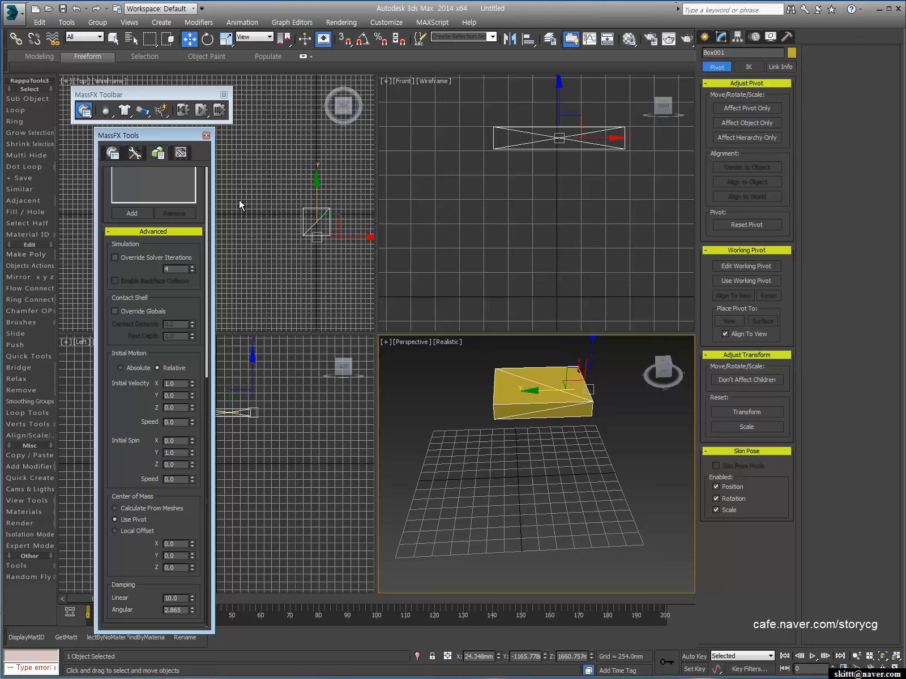
pyautogui.click(288, 251)
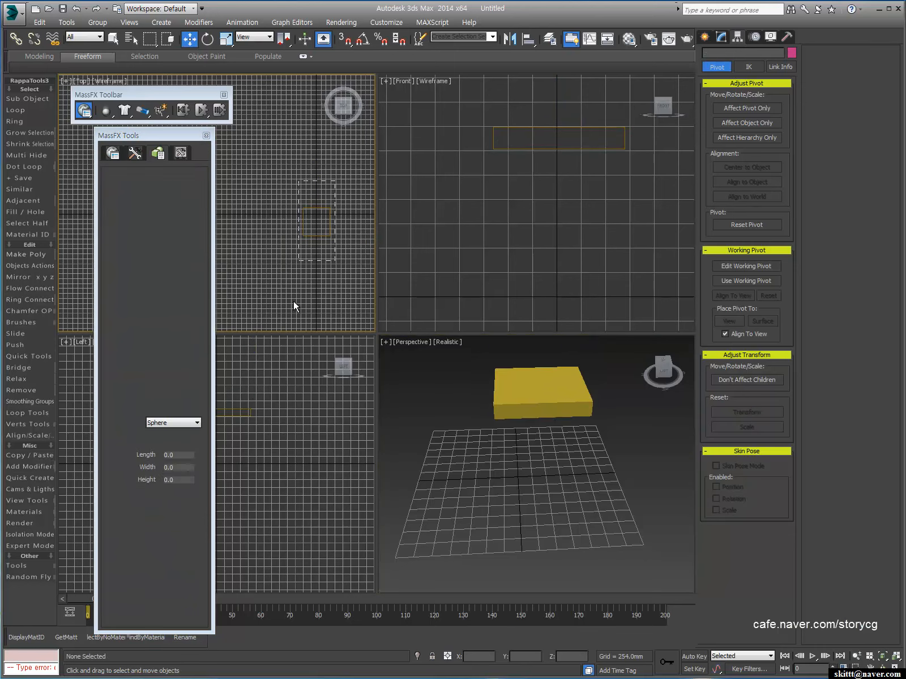
pyautogui.moveTo(335, 180); pyautogui.dragTo(295, 299)
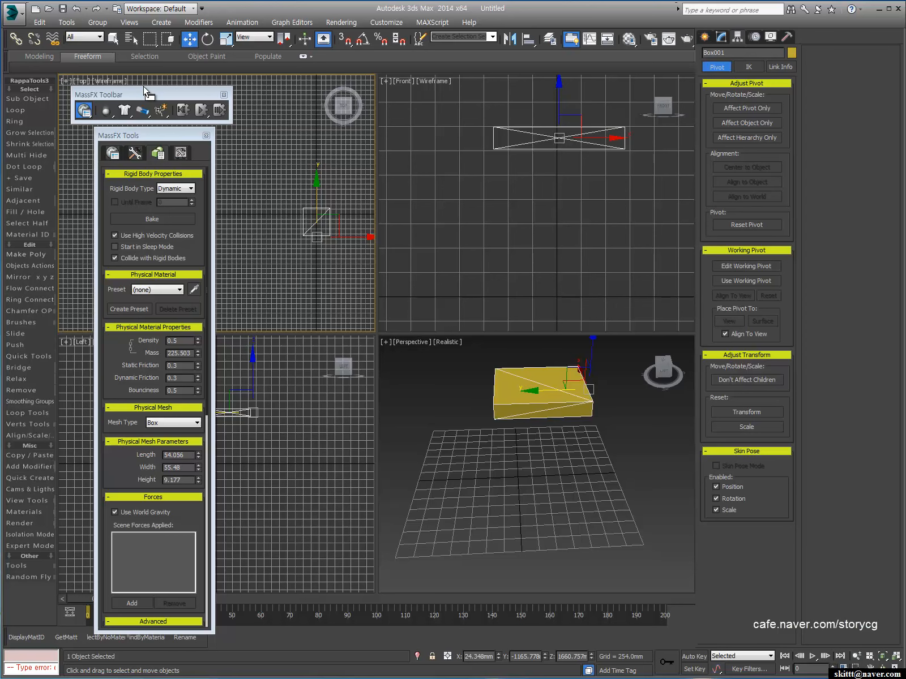
pyautogui.moveTo(141, 91); pyautogui.dragTo(141, 87)
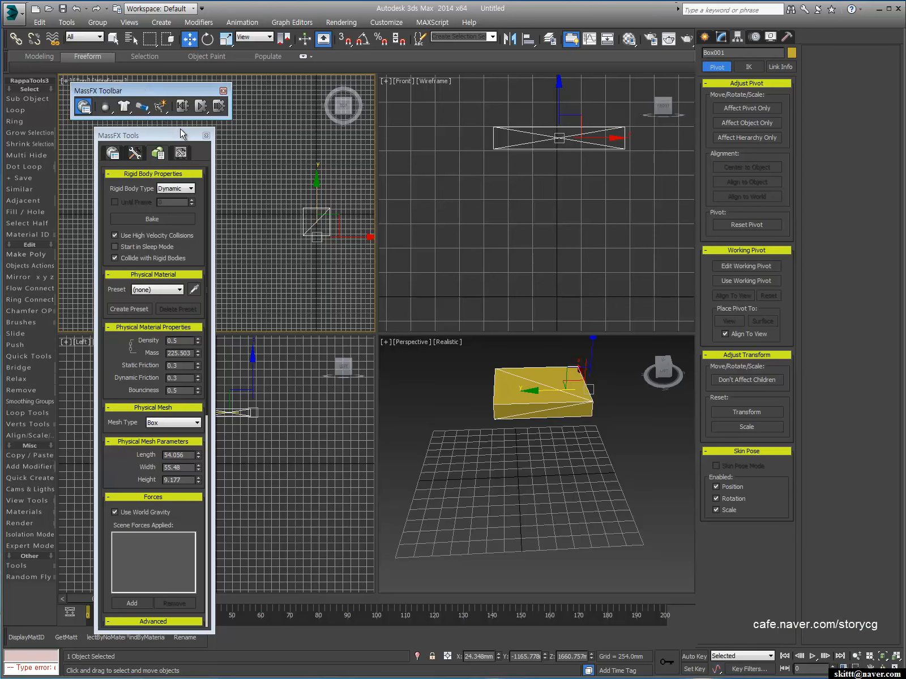